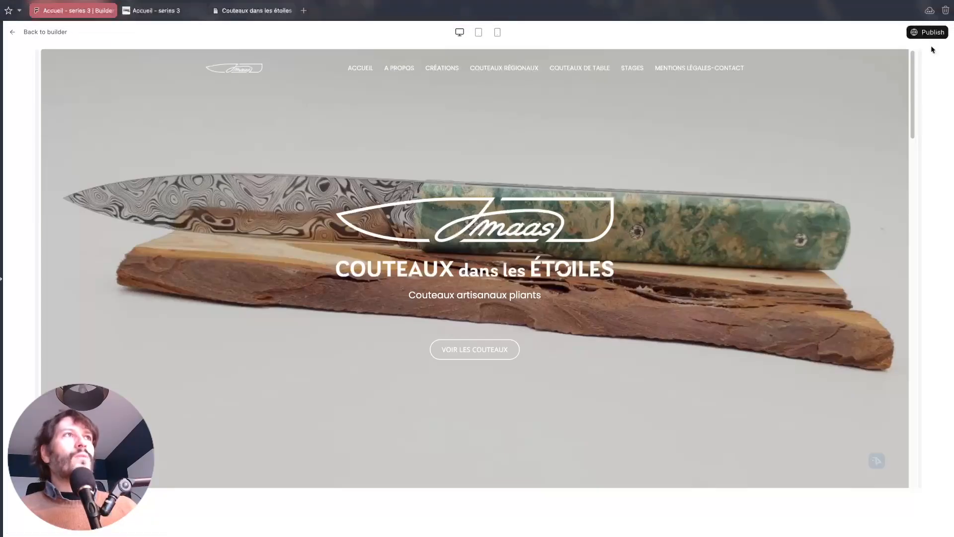
- Publish the Accueil page and look through its published version down to the Créations and Régionaux sections
click(928, 31)
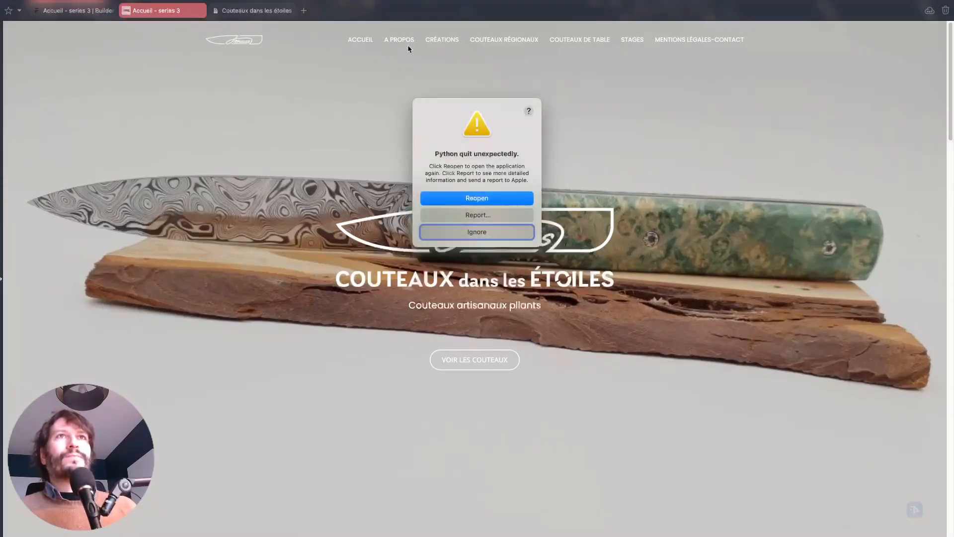
click(475, 233)
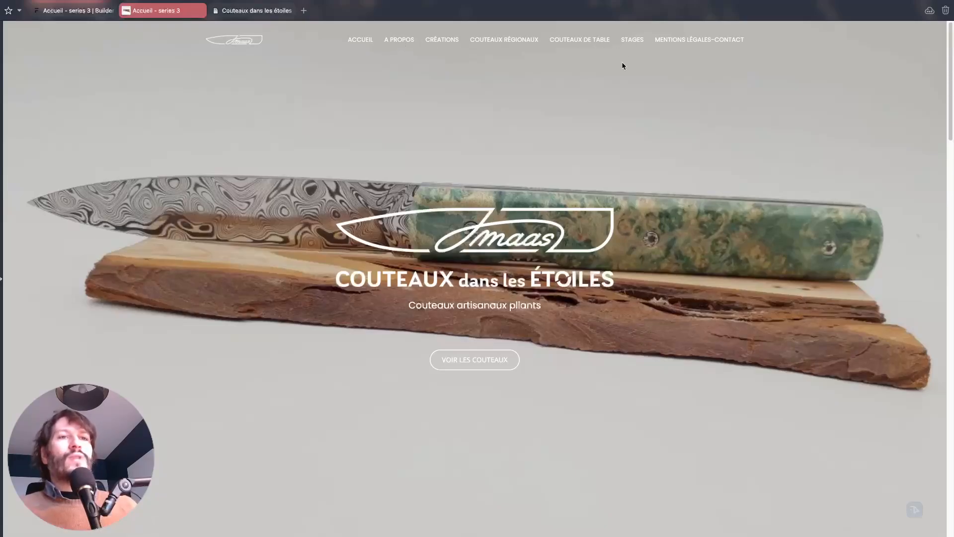
scroll(428, 127, down, 10)
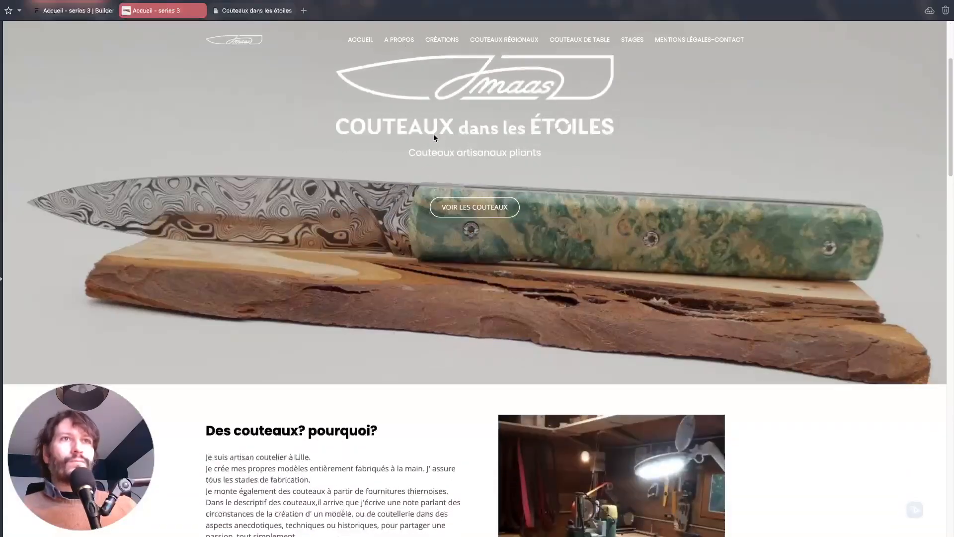
scroll(445, 144, down, 3)
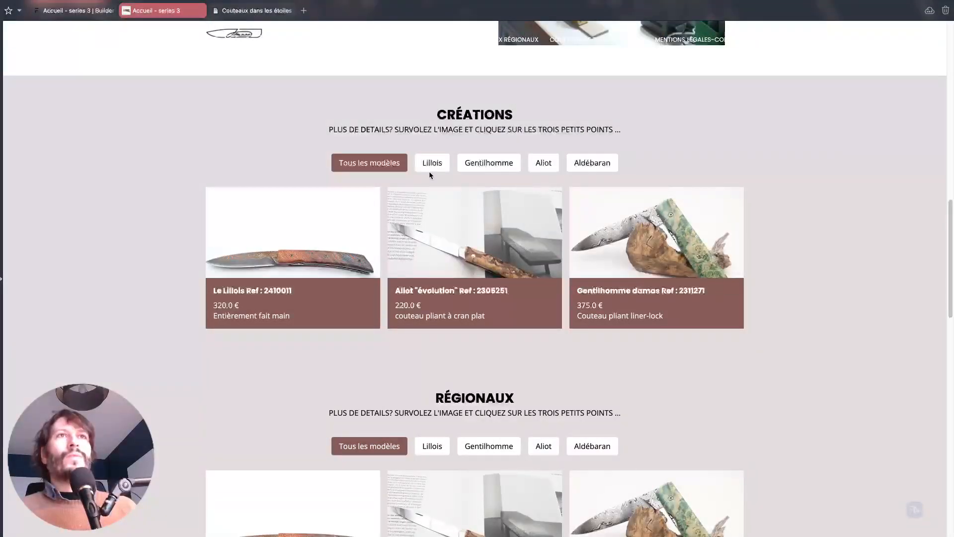
scroll(571, 165, up, 15)
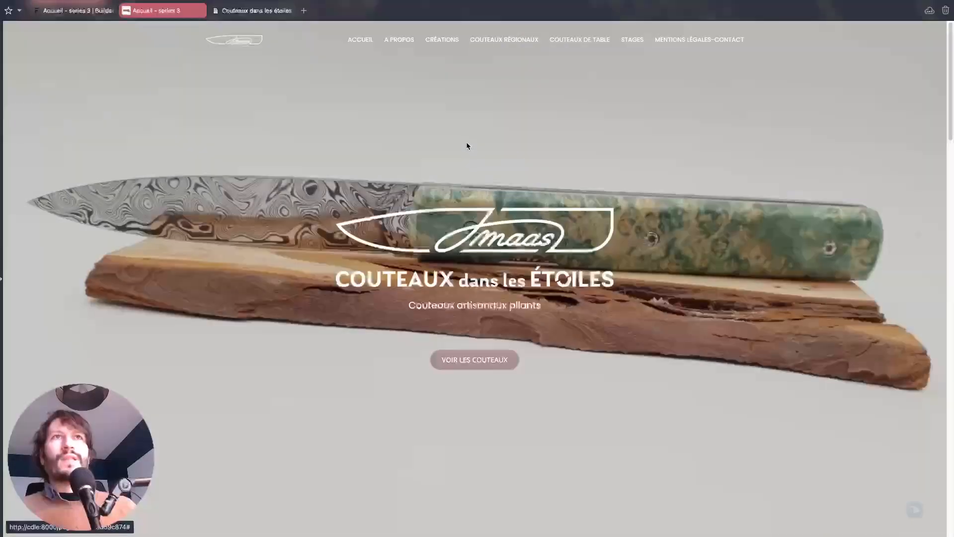
- On the existing Couteaux dans les étoiles site, examine how the menu leads to Couteaux Régionaux and try its Alsaciens and Tous les modèles filters
click(239, 14)
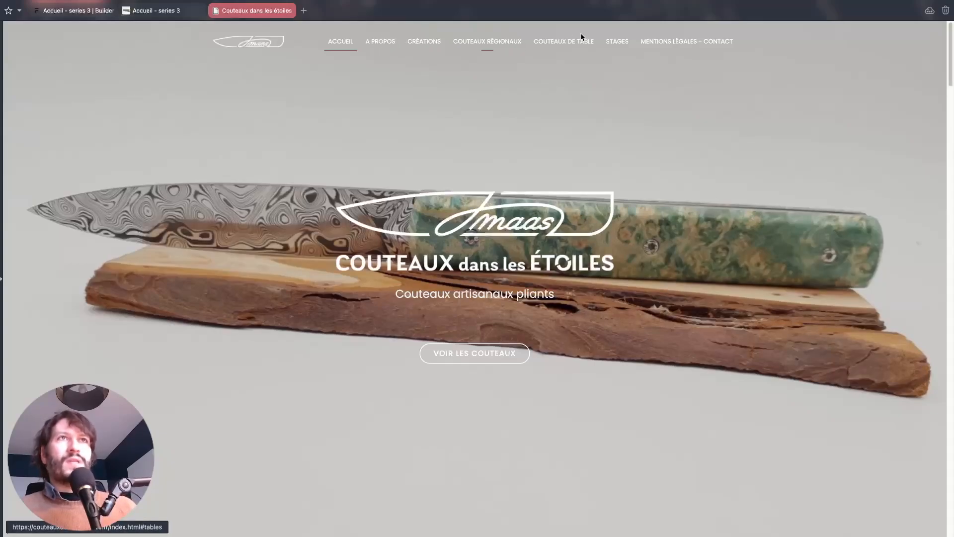
click(490, 42)
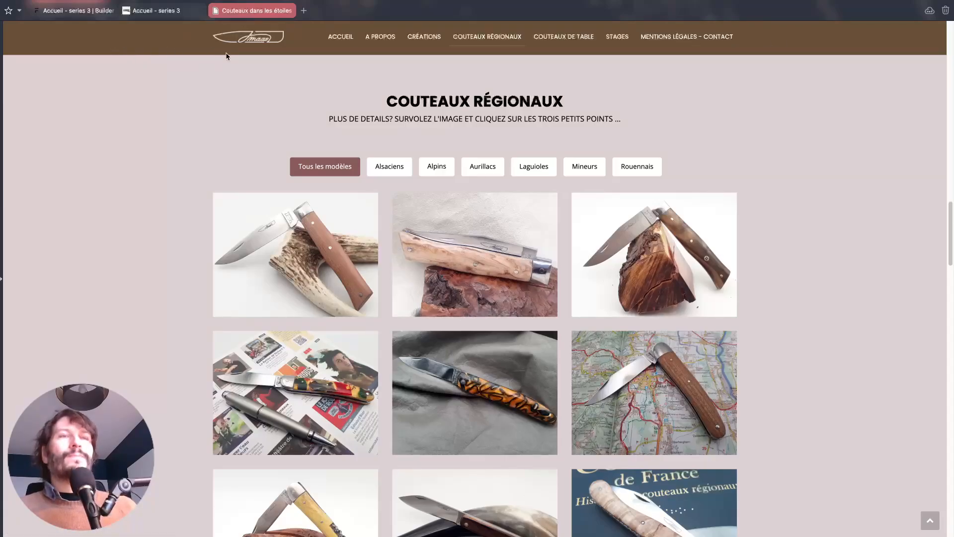
click(390, 166)
click(338, 169)
mouse_move(299, 307)
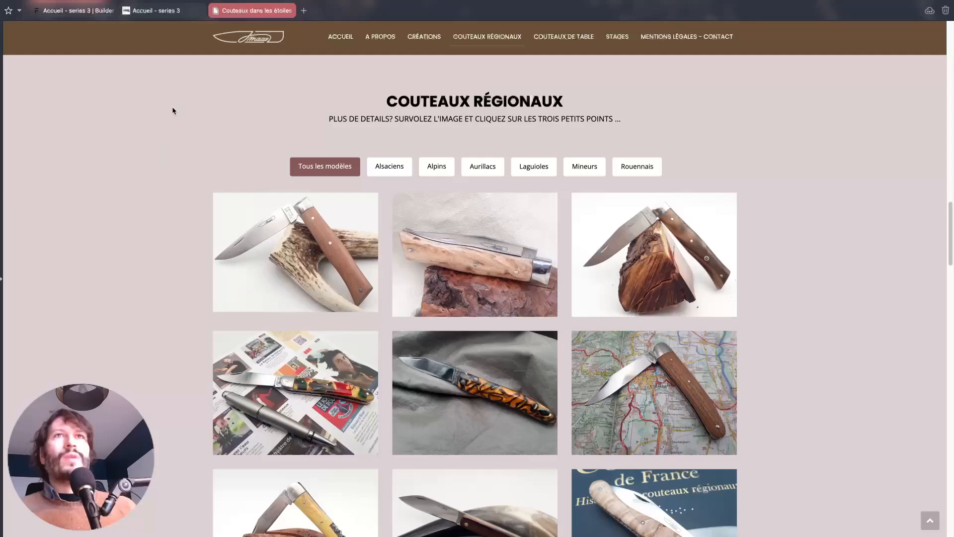
scroll(252, 94, up, 2)
scroll(251, 94, up, 3)
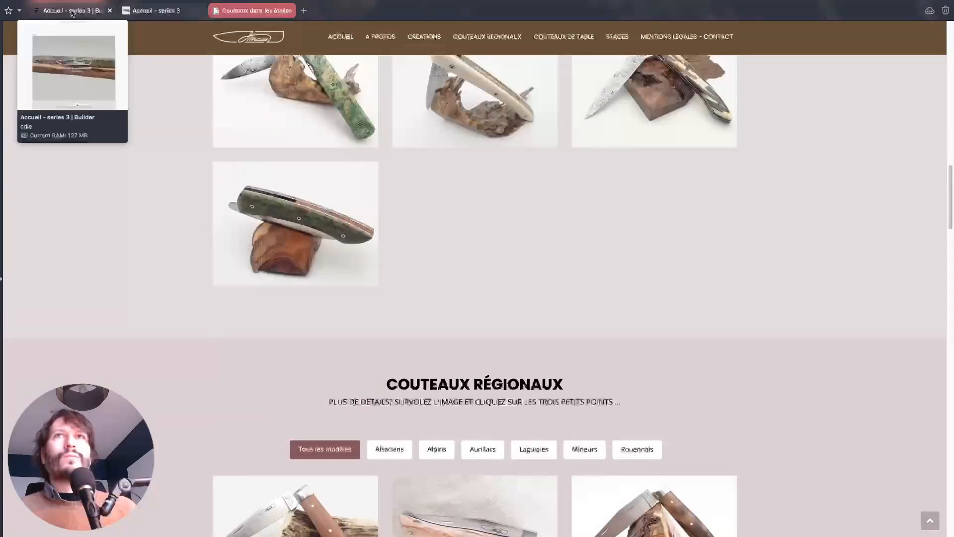
- Return to the builder's page editor and expand navbar-container, its navbar and inner container to list the individual menu links
click(75, 10)
click(29, 31)
scroll(214, 94, up, 3)
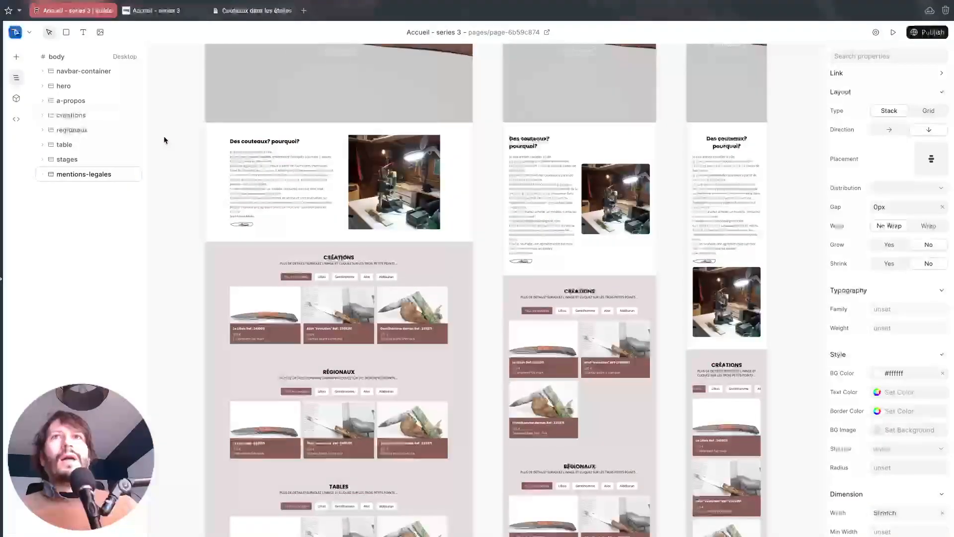
click(42, 71)
click(75, 85)
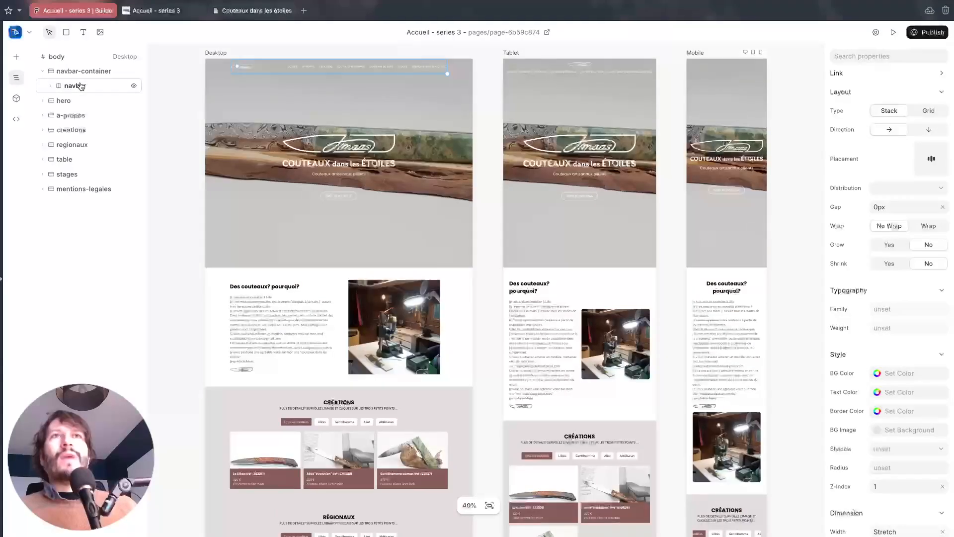
scroll(278, 57, up, 5)
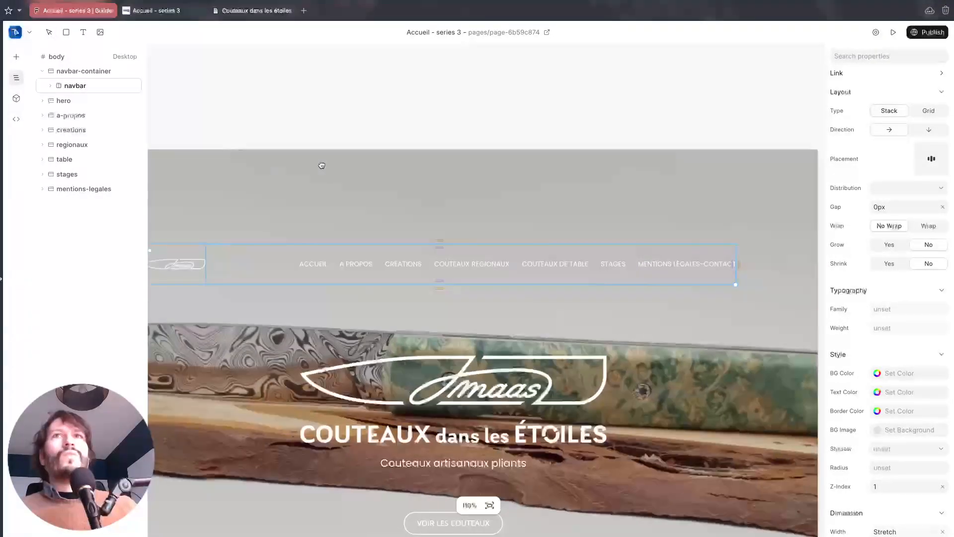
click(50, 86)
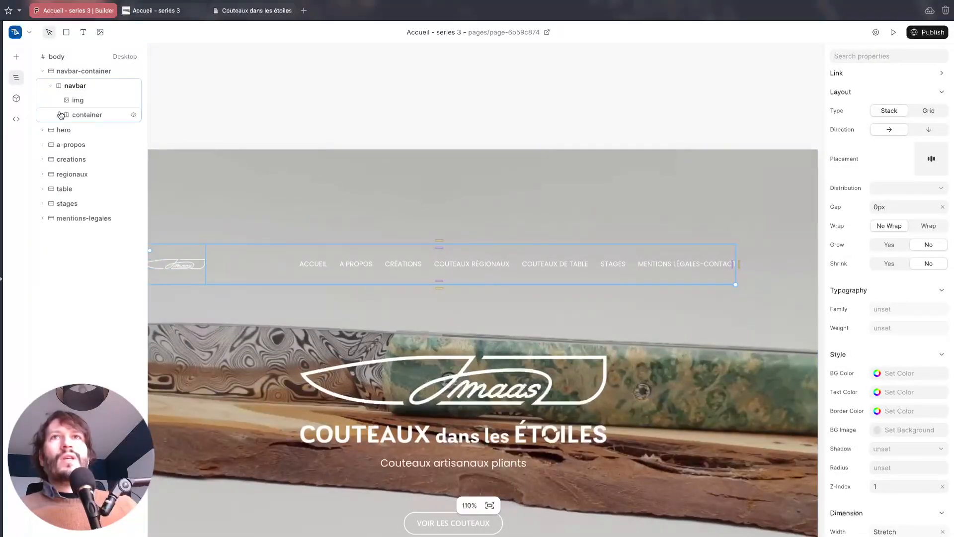
click(59, 115)
click(104, 217)
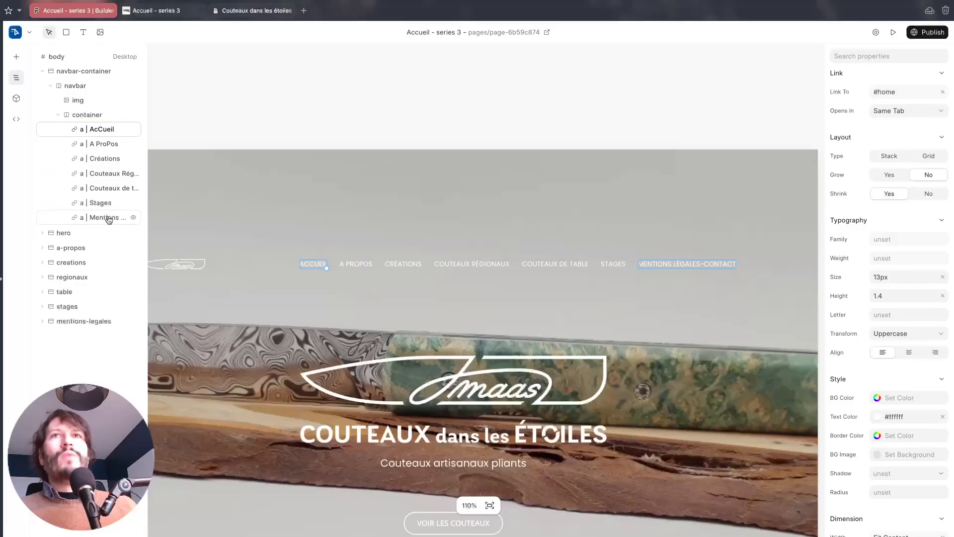
click(102, 129)
scroll(315, 100, down, 3)
key(ctrl+z)
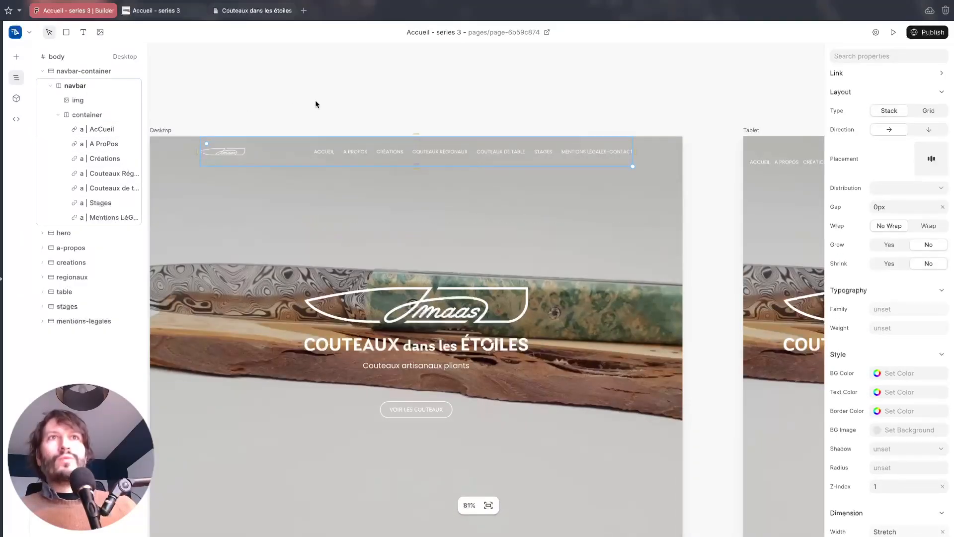
click(103, 130)
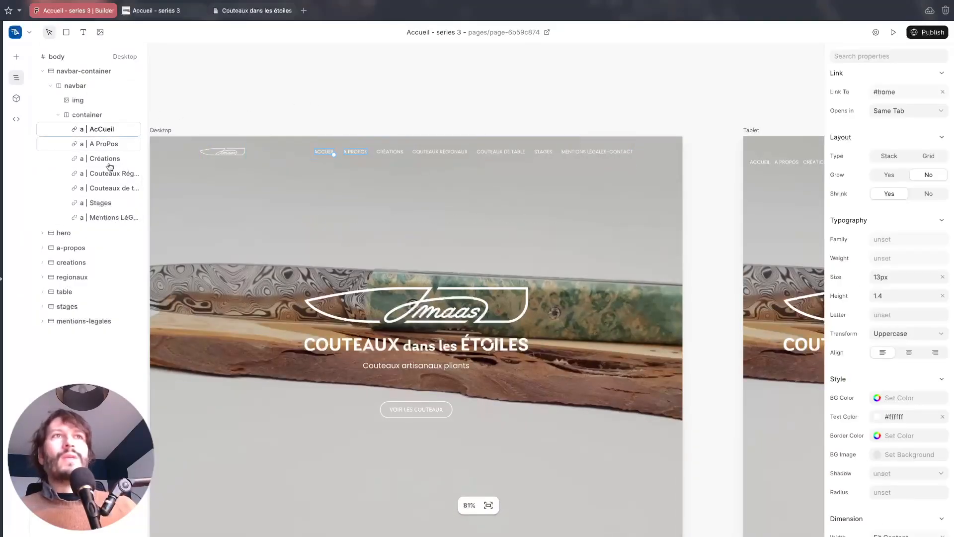
shift+click(104, 217)
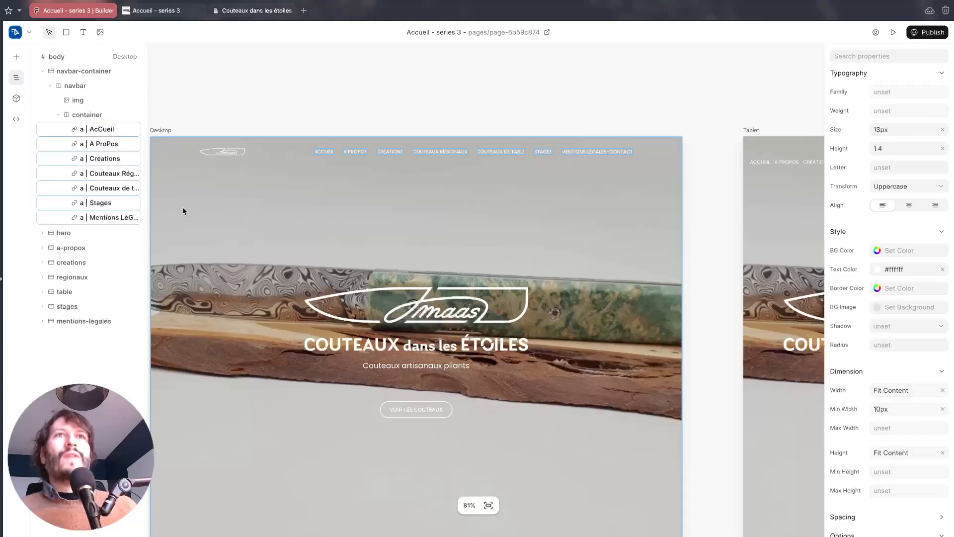
right_click(104, 130)
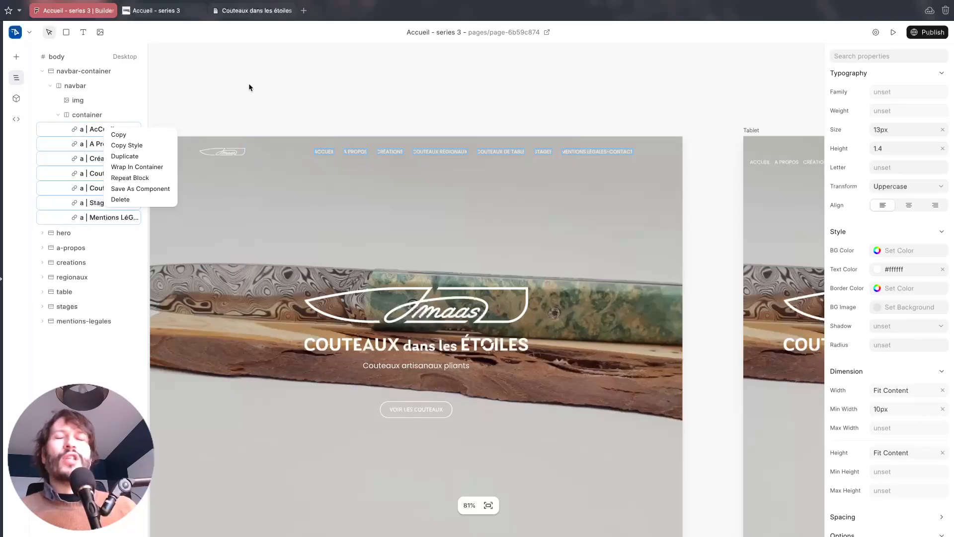
click(300, 103)
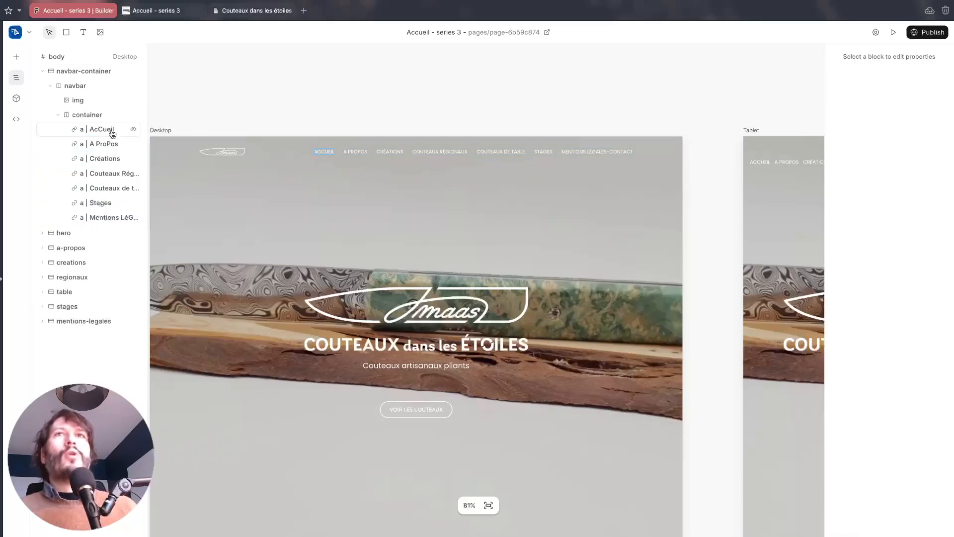
- Filter the properties by "link", review the link target of every menu link from AcCueil to Mentions Légales, and collapse the navbar-container tree
click(112, 130)
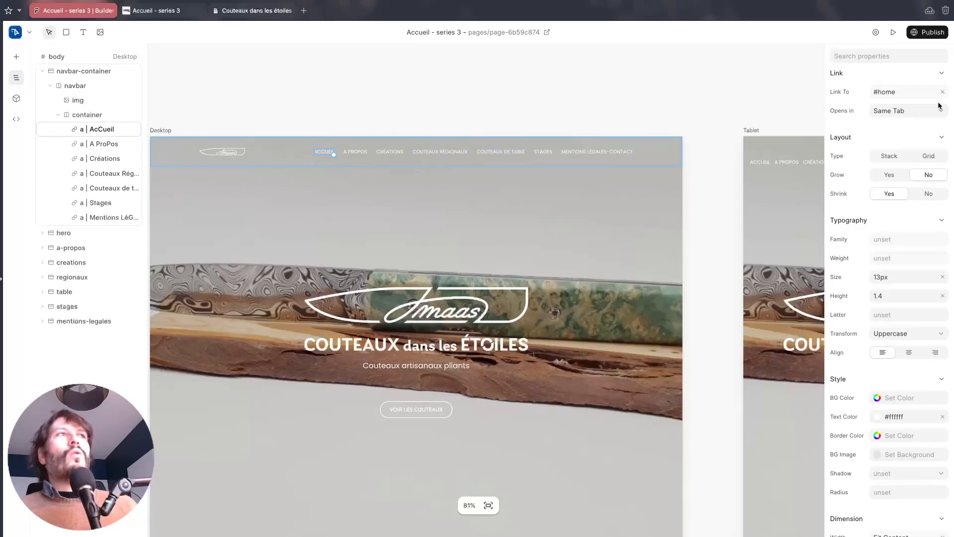
click(872, 57)
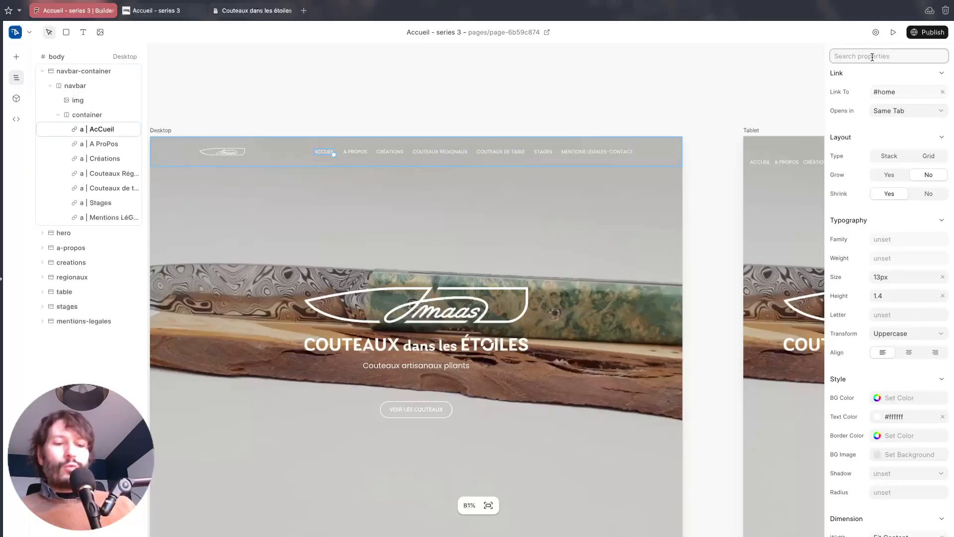
text(link)
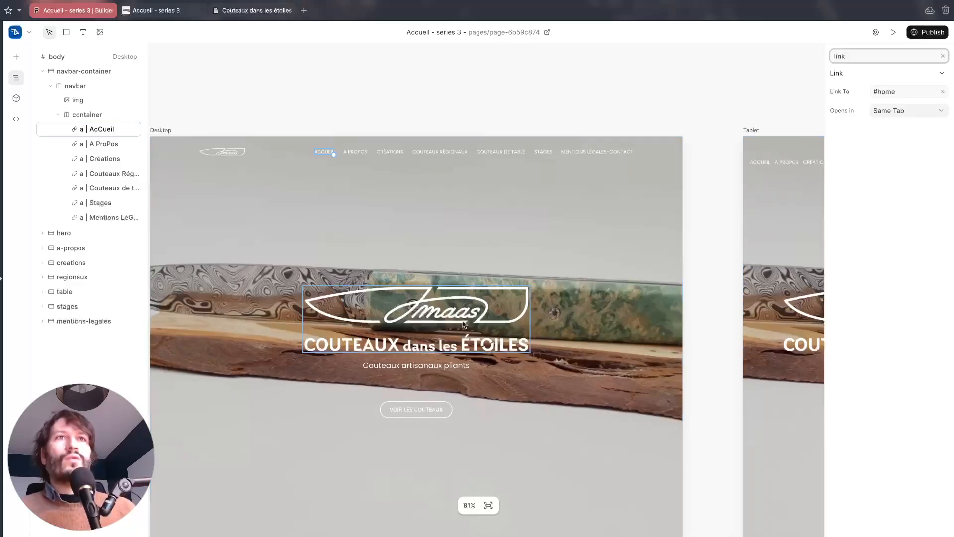
click(106, 145)
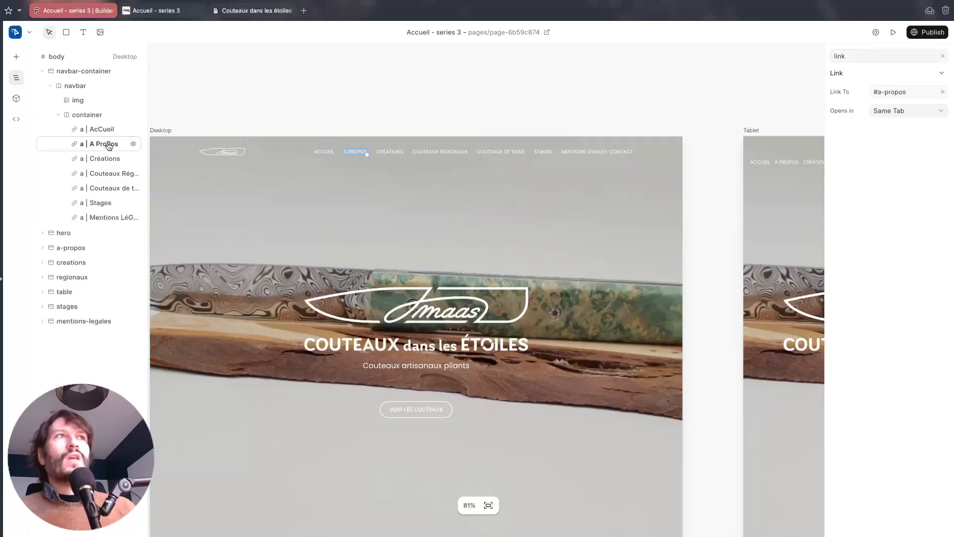
click(101, 158)
click(103, 173)
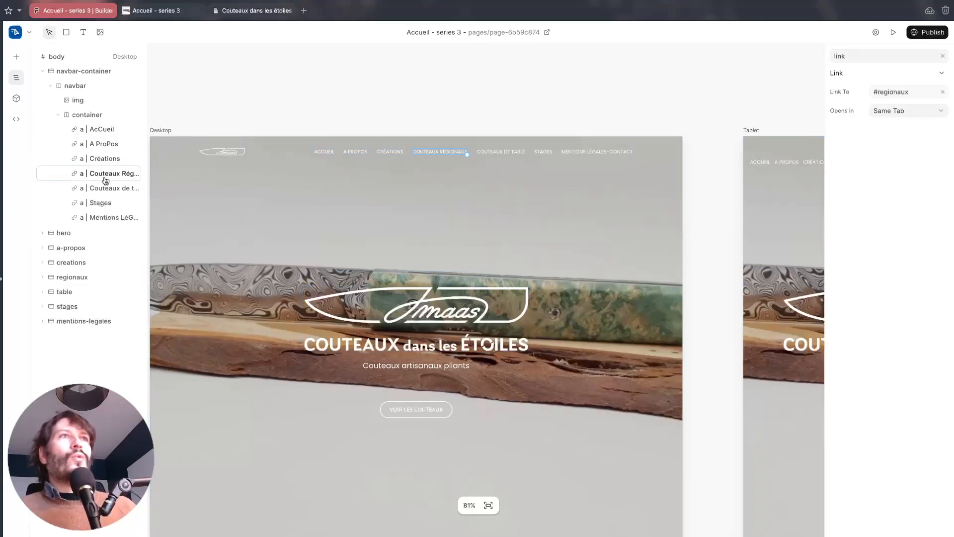
click(105, 185)
click(101, 202)
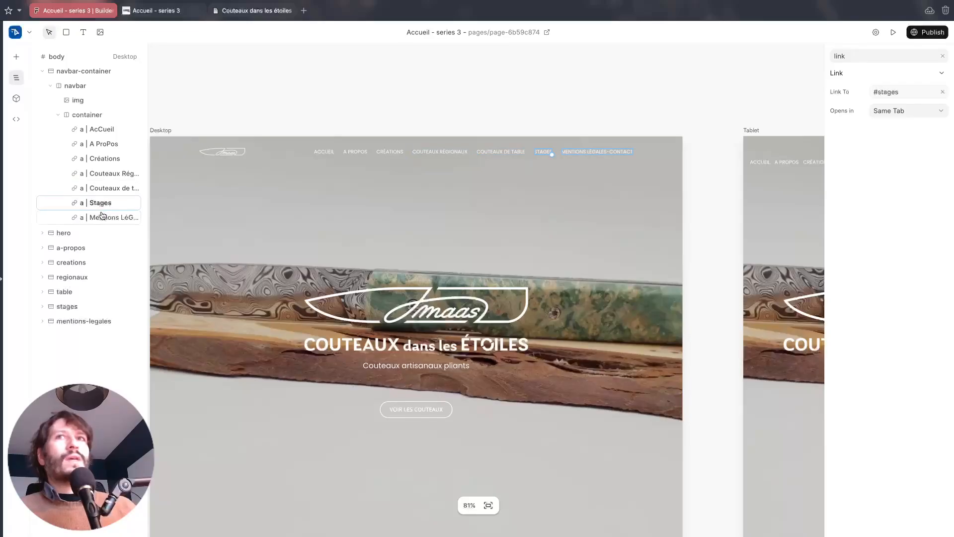
click(102, 217)
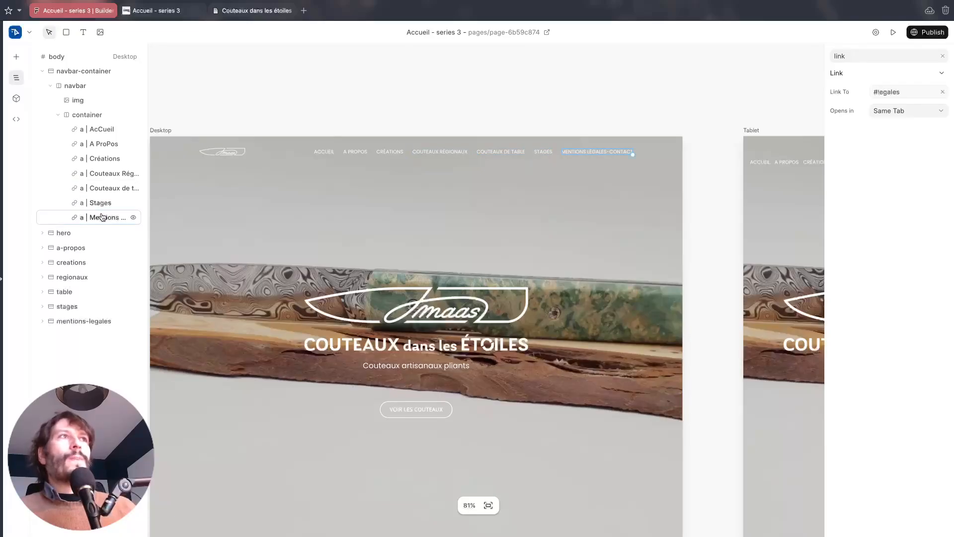
click(58, 115)
click(51, 87)
click(43, 72)
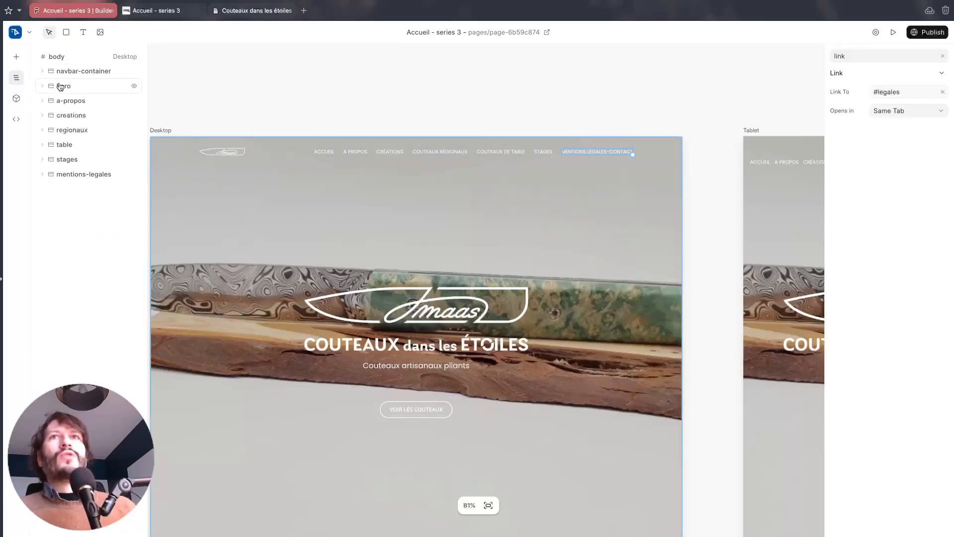
- Filter the hero section's properties by "html" and add an HTML attribute id with the value home
click(59, 87)
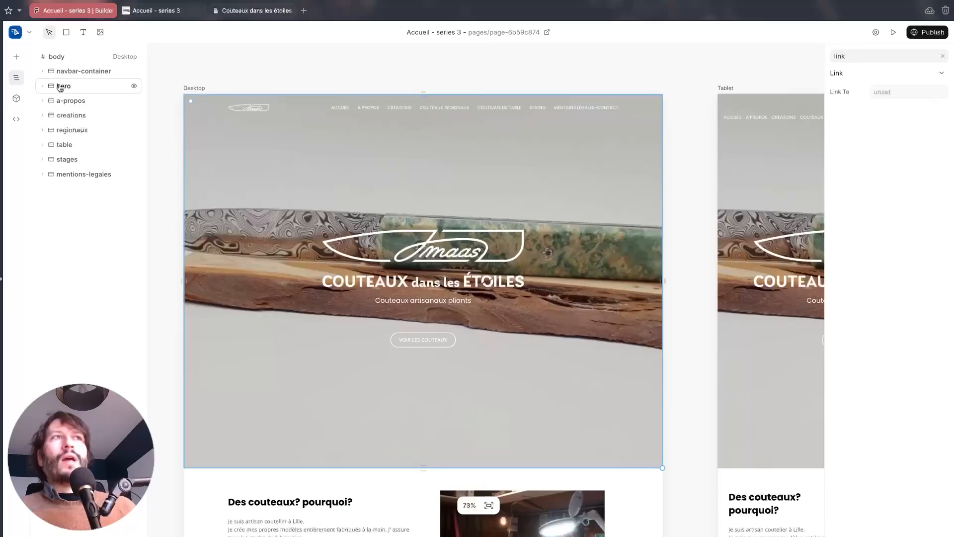
click(943, 56)
click(873, 61)
text(html)
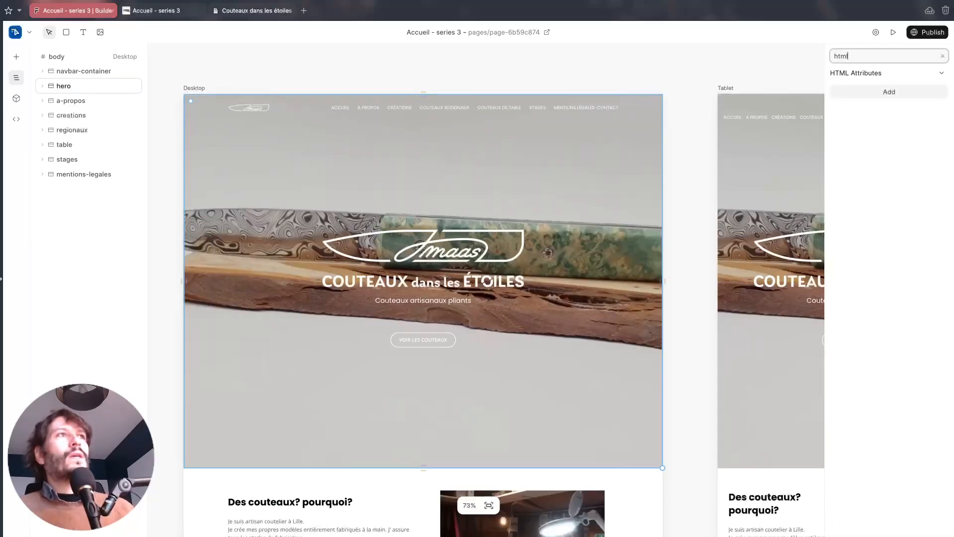
click(894, 92)
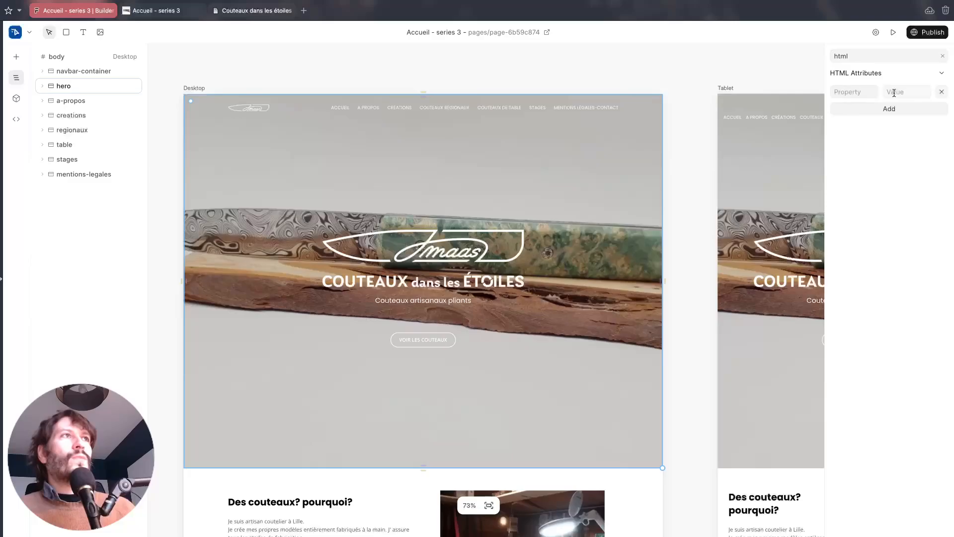
click(864, 94)
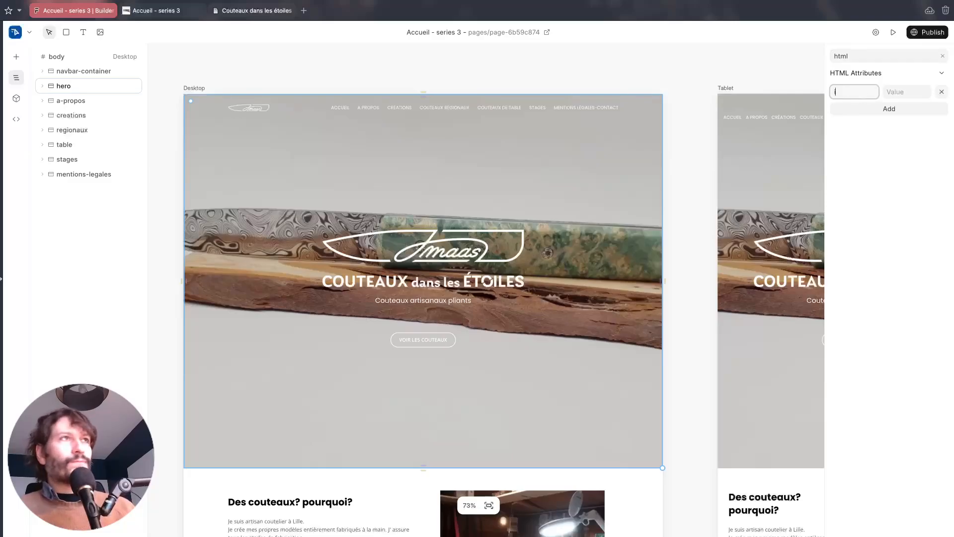
text(id)
click(919, 93)
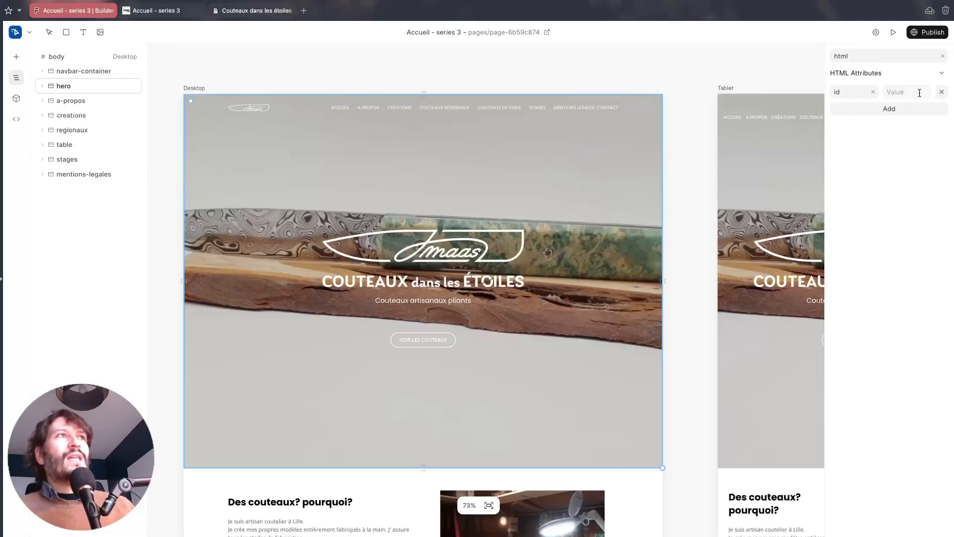
click(919, 93)
text(home)
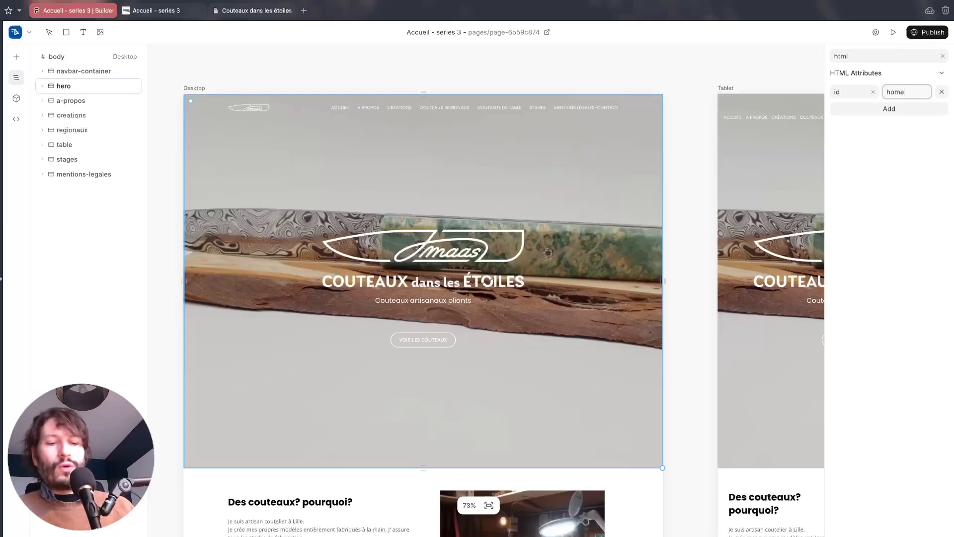
- Give the a-propos section an HTML attribute id with the value a-propos
click(71, 100)
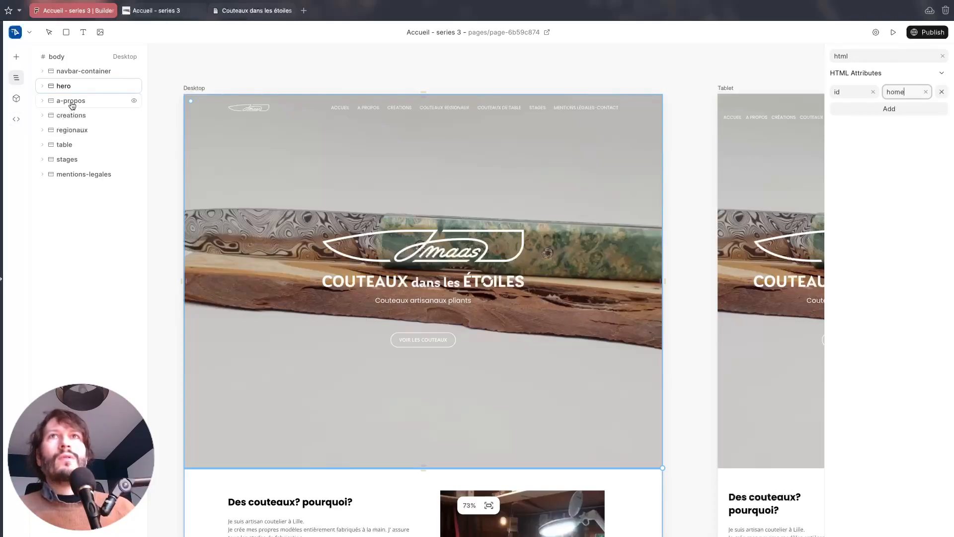
click(920, 92)
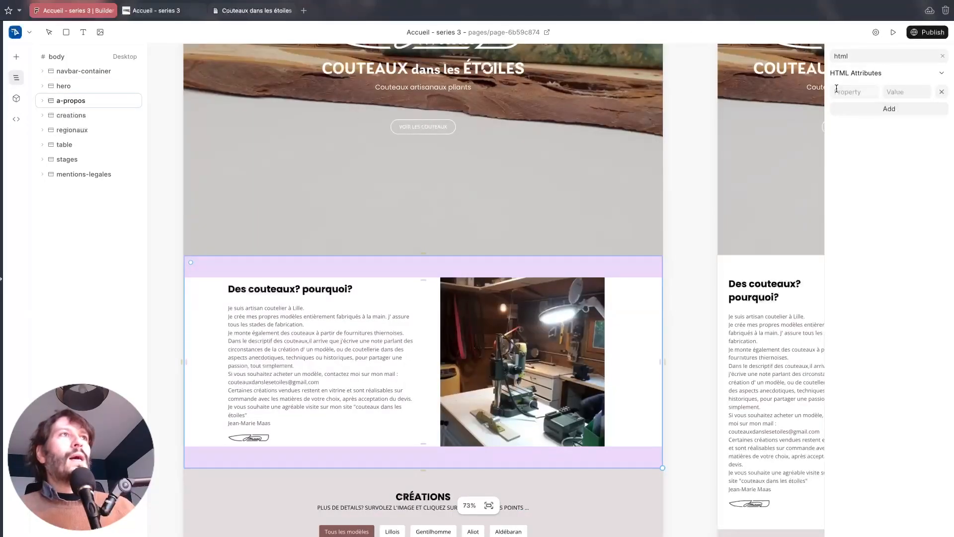
click(837, 91)
click(908, 94)
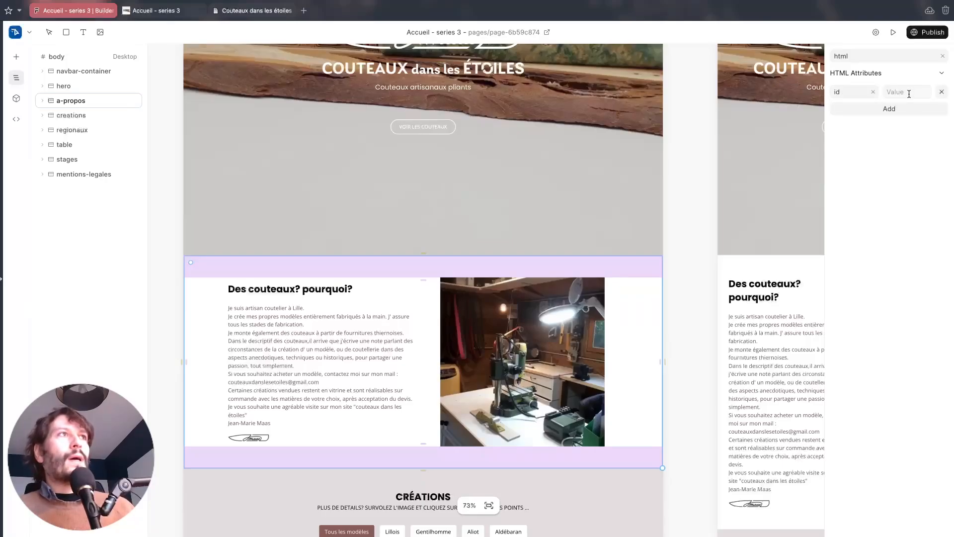
click(909, 94)
text(a-propos)
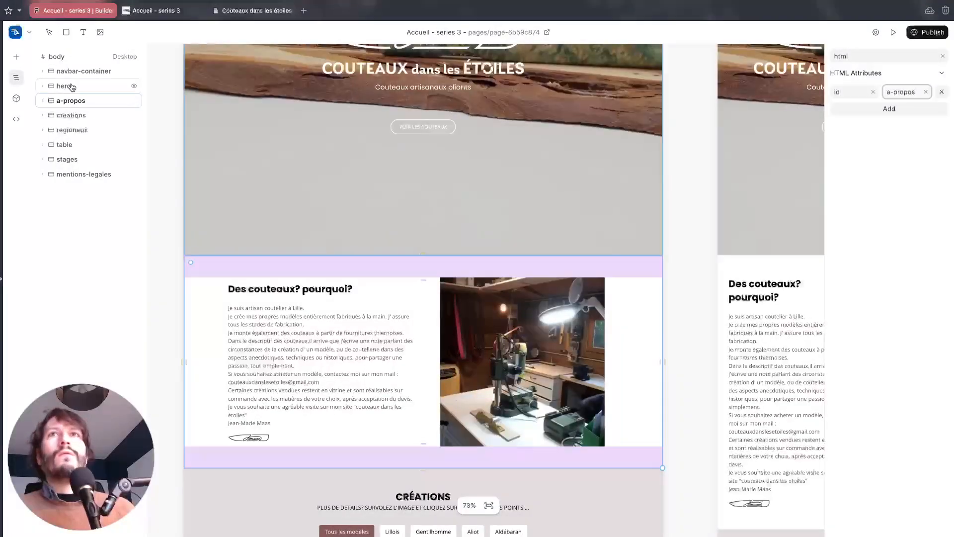
- Add an HTML attribute id with the value creations to the creations section
click(53, 116)
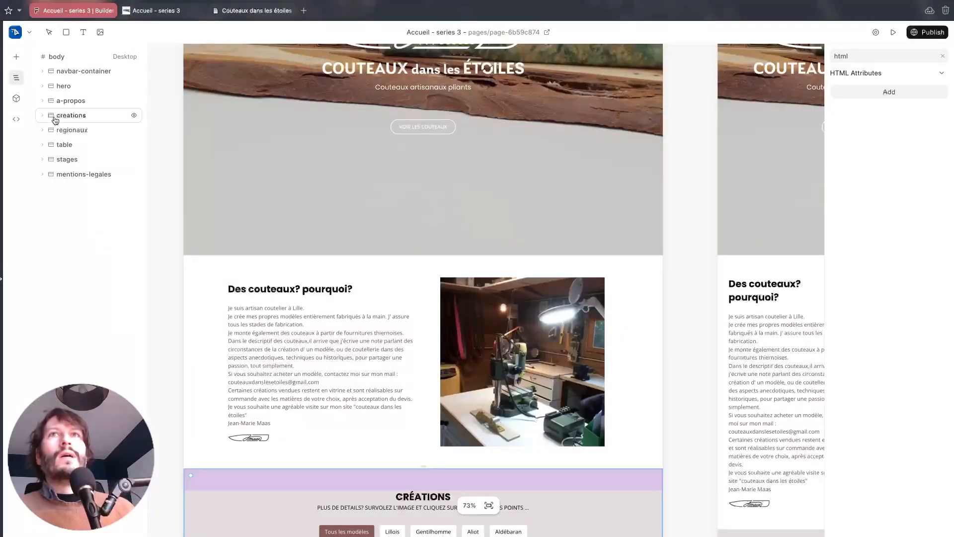
click(889, 93)
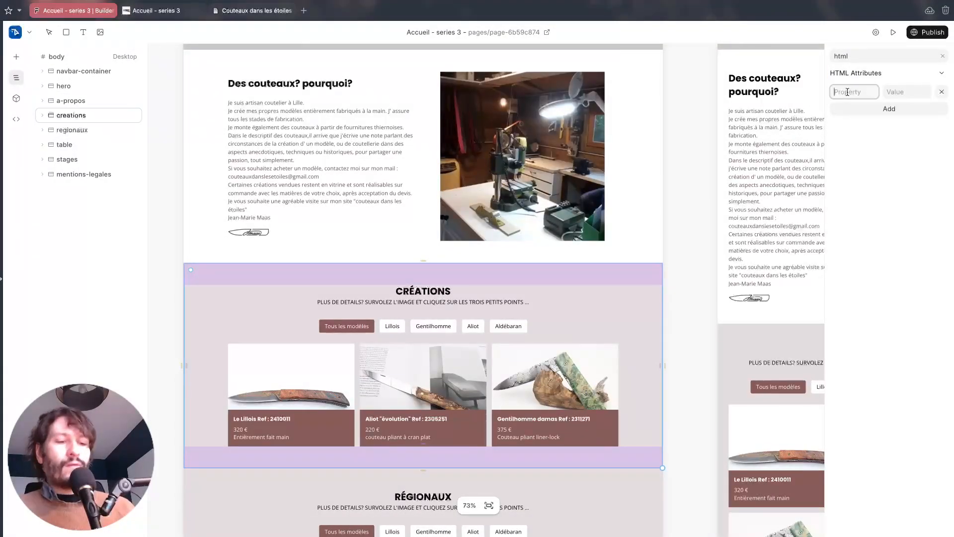
click(900, 93)
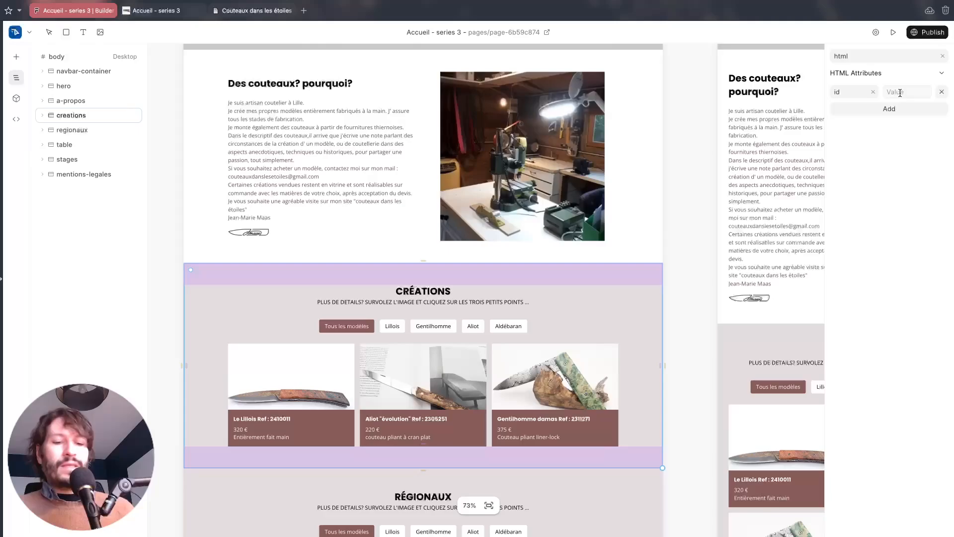
text(creations)
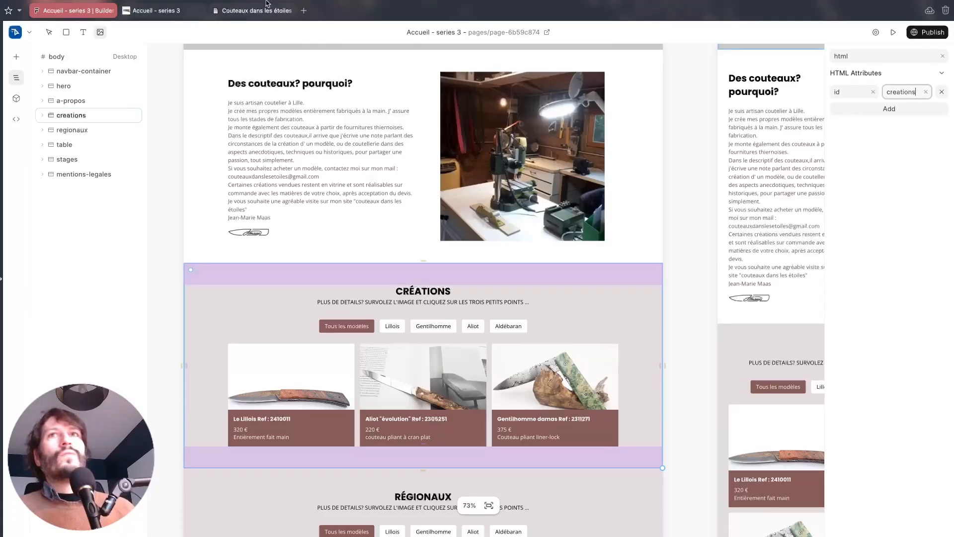
- Add an HTML attribute id with the value regionaux to the regionaux section
click(69, 130)
click(847, 91)
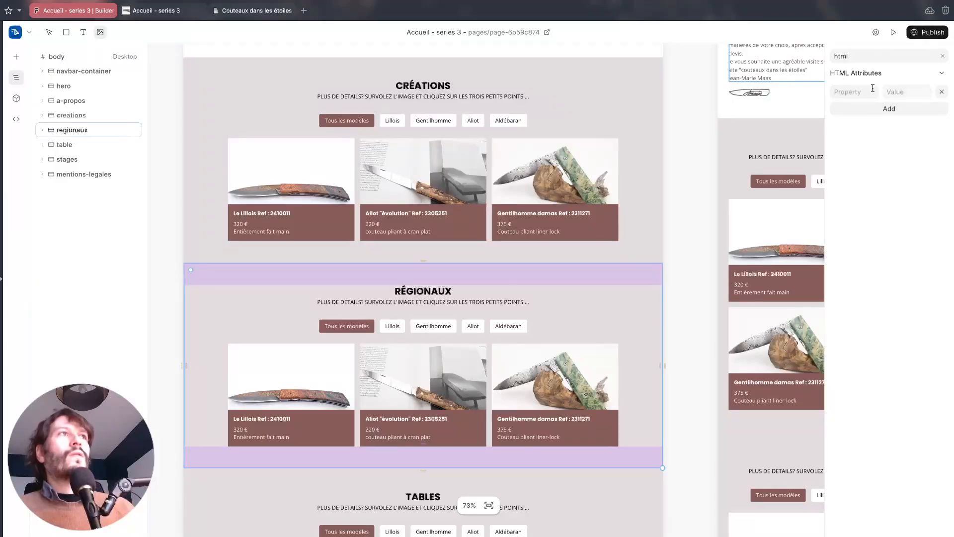
text(id)
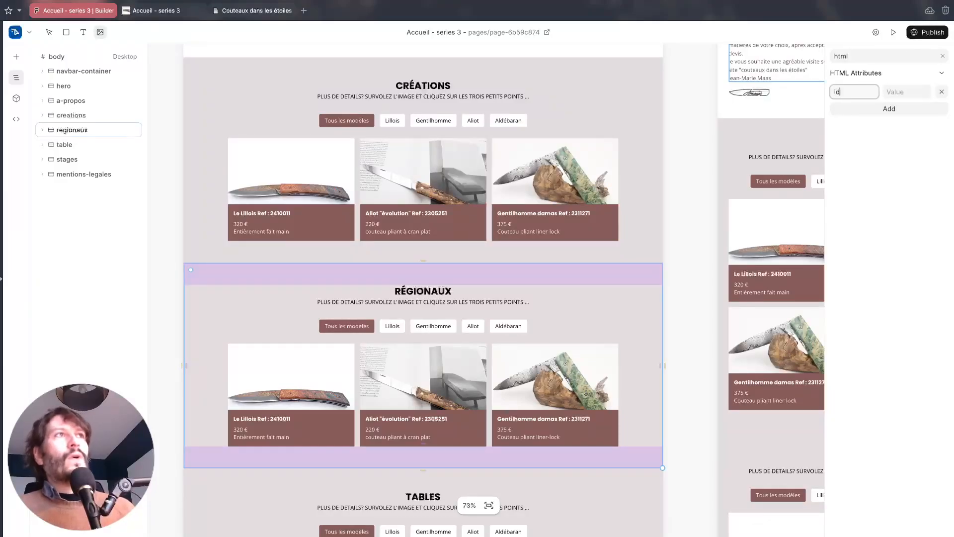
click(906, 89)
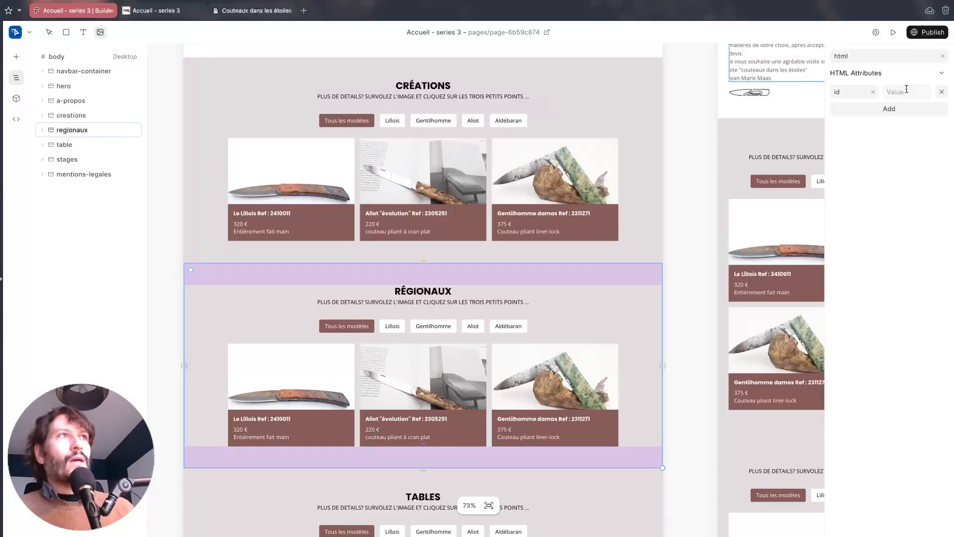
click(906, 91)
text(region)
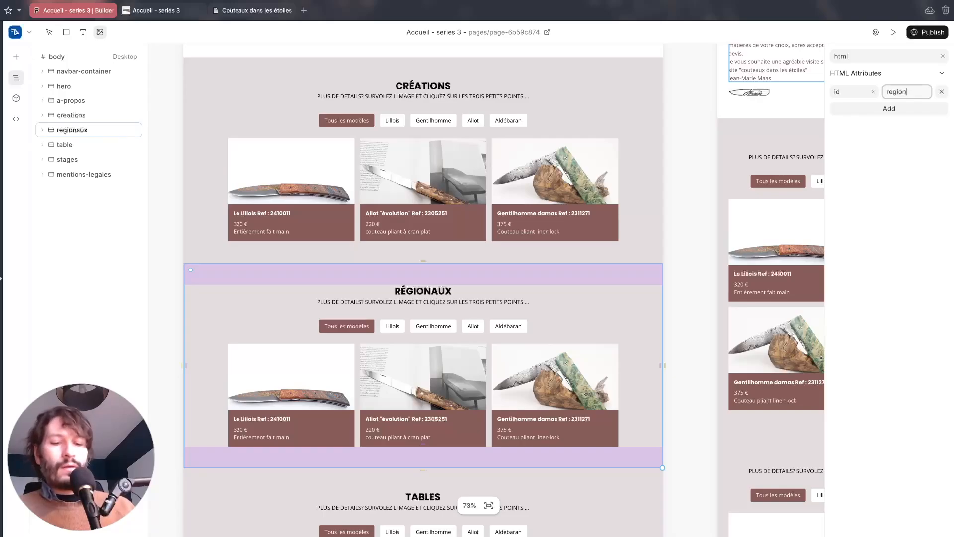
text(aux)
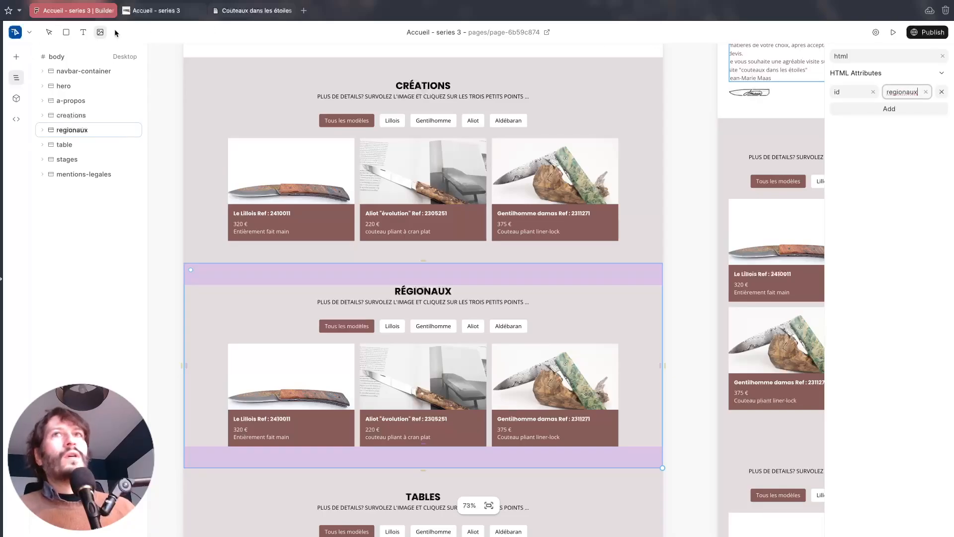
- Add an HTML attribute id with the value table to the table section
click(63, 144)
click(890, 91)
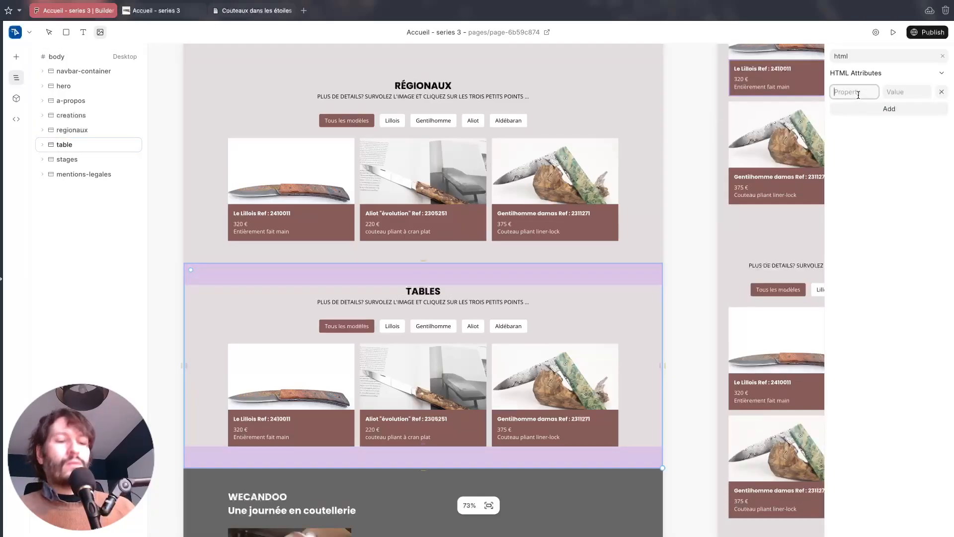
click(917, 91)
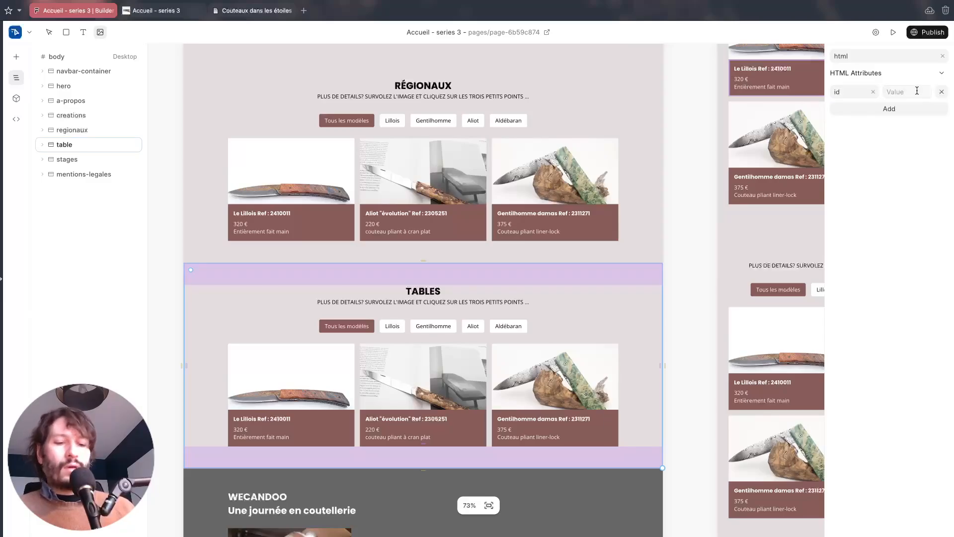
key(t)
click(917, 91)
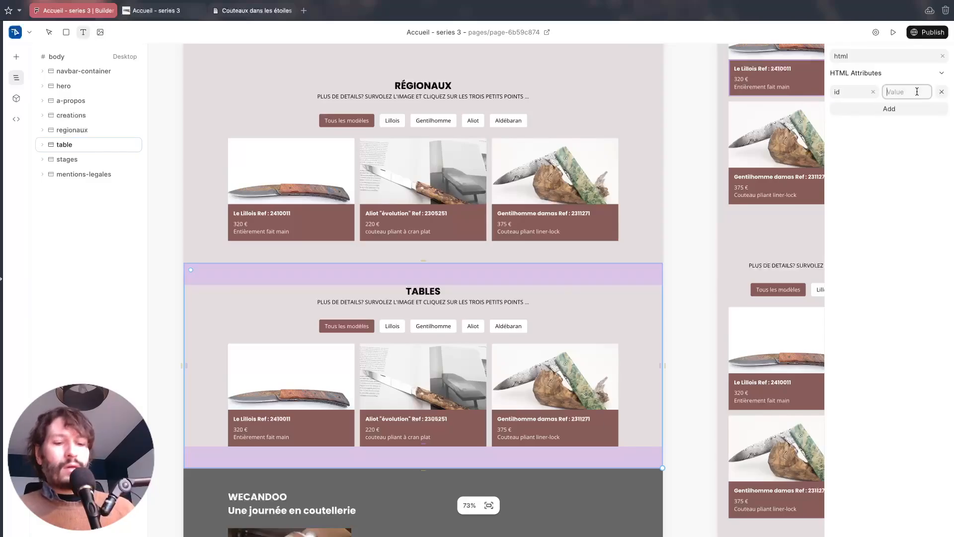
text(ta)
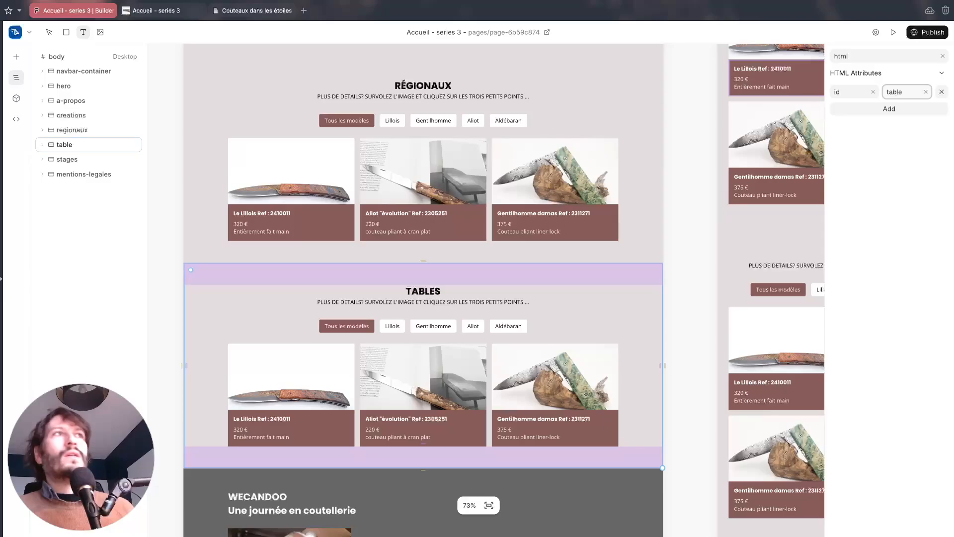
text(ble)
- Add an HTML attribute id with the value stages to the stages section
click(67, 159)
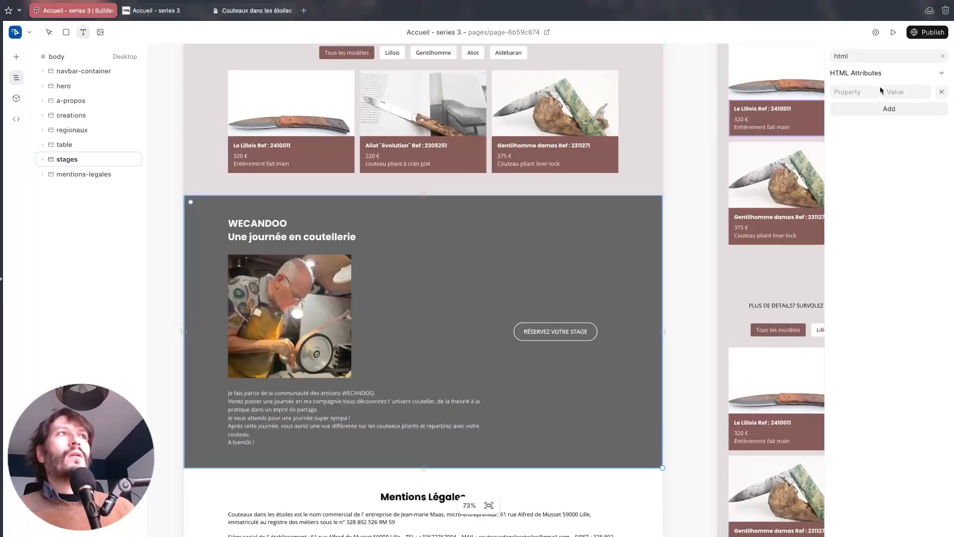
click(874, 92)
text(id)
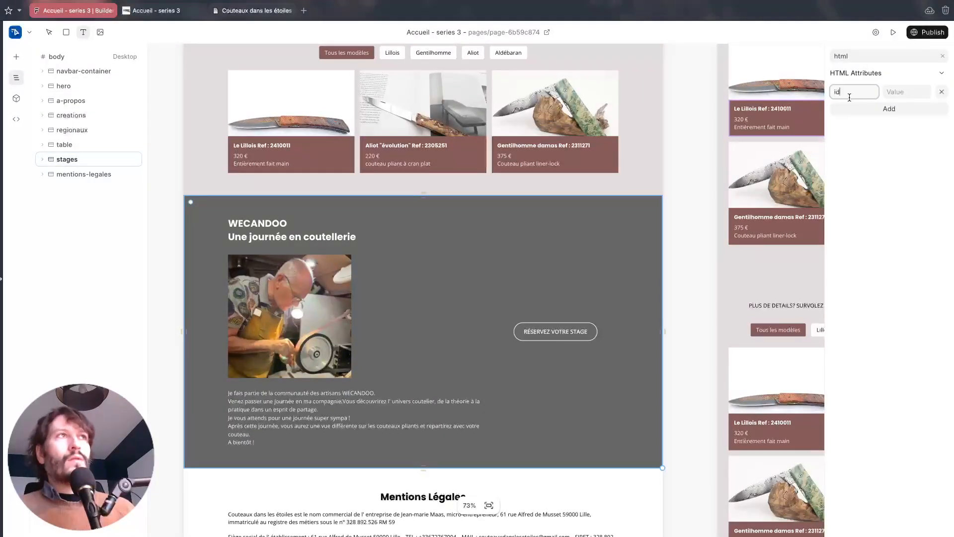
click(906, 91)
text(stages)
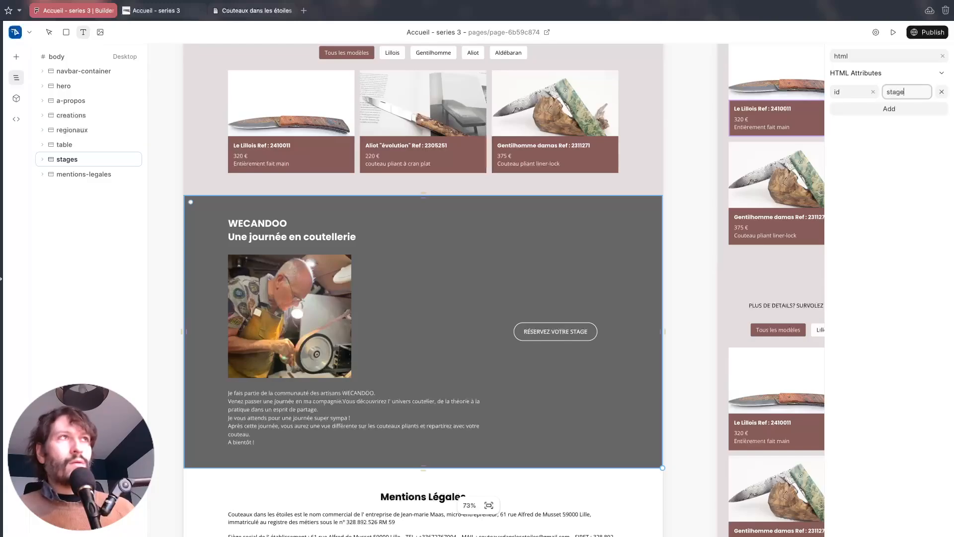
- Add an HTML attribute id with the value legales to the mentions-legales section
click(69, 174)
click(897, 97)
click(868, 91)
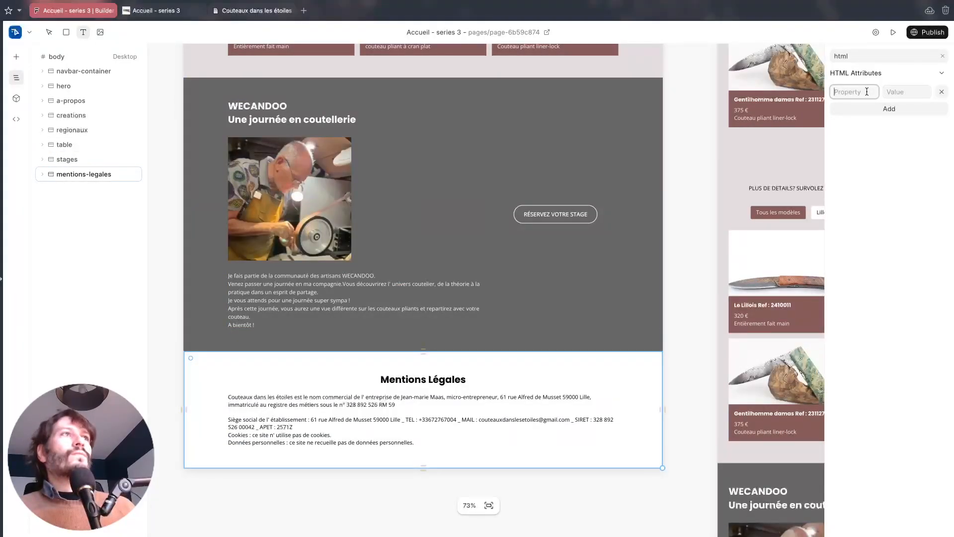
text(id)
key(Tab)
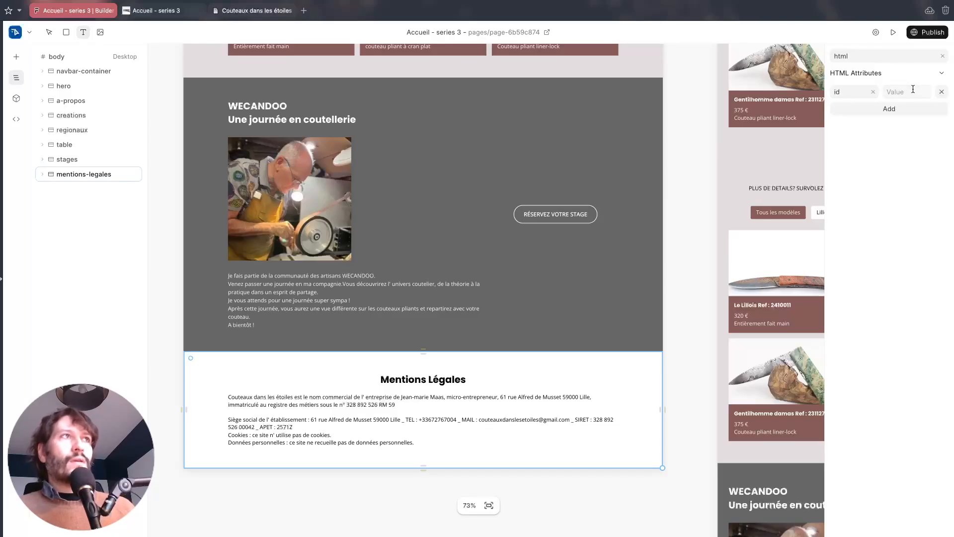
text(legales)
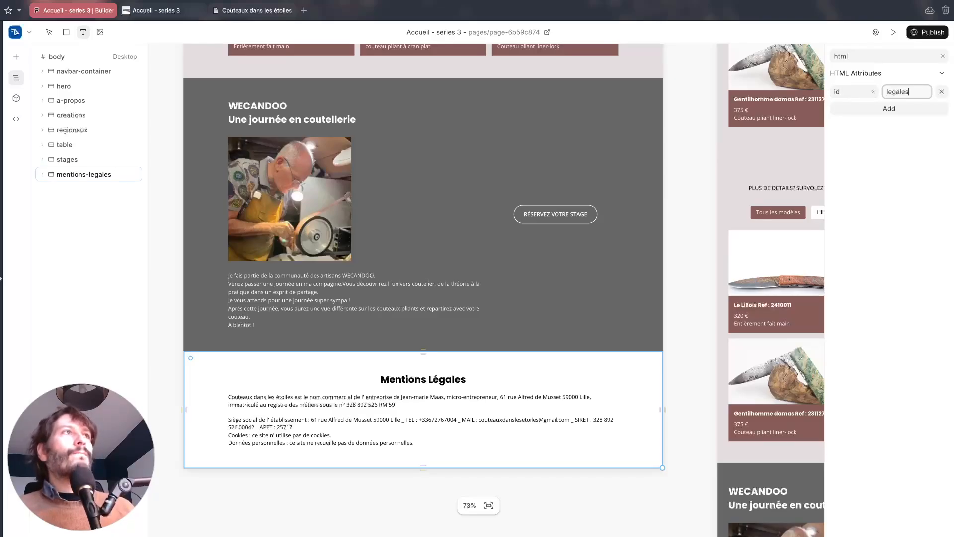
- Deselect the section, publish the page and switch to its live version
click(890, 143)
click(102, 177)
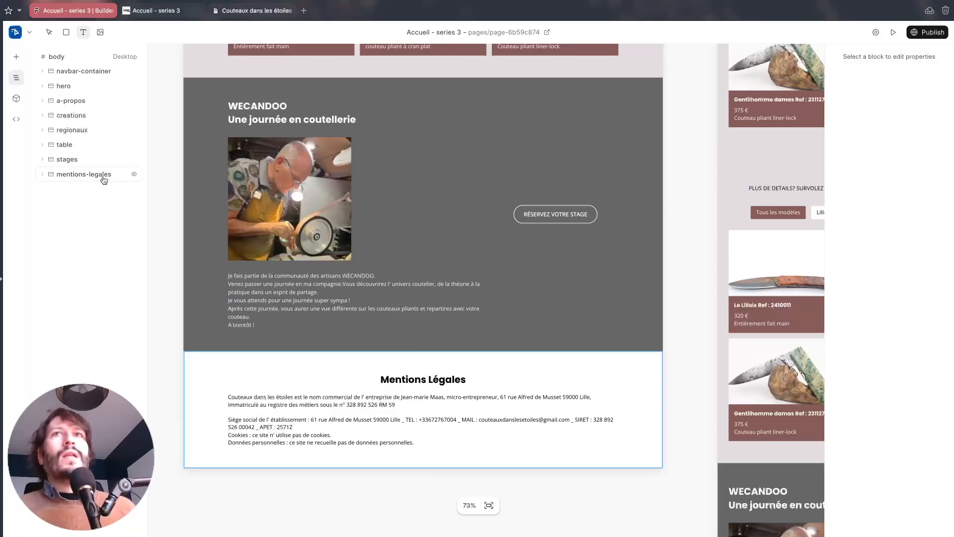
click(938, 28)
key(ctrl+Tab)
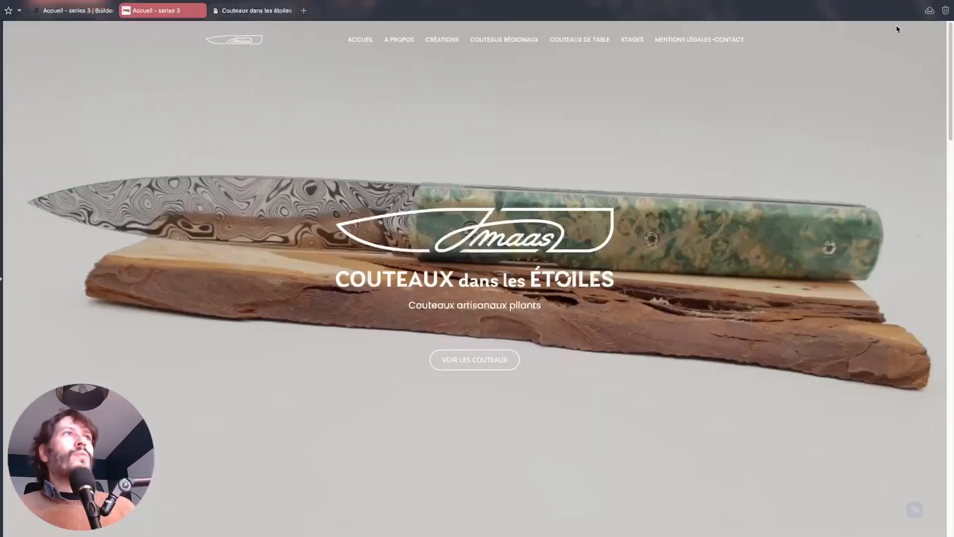
- Test the live page's A Propos, Créations, Couteaux Régionaux, Couteaux de Table, Stages and Accueil menu links, ending at the home section
click(399, 42)
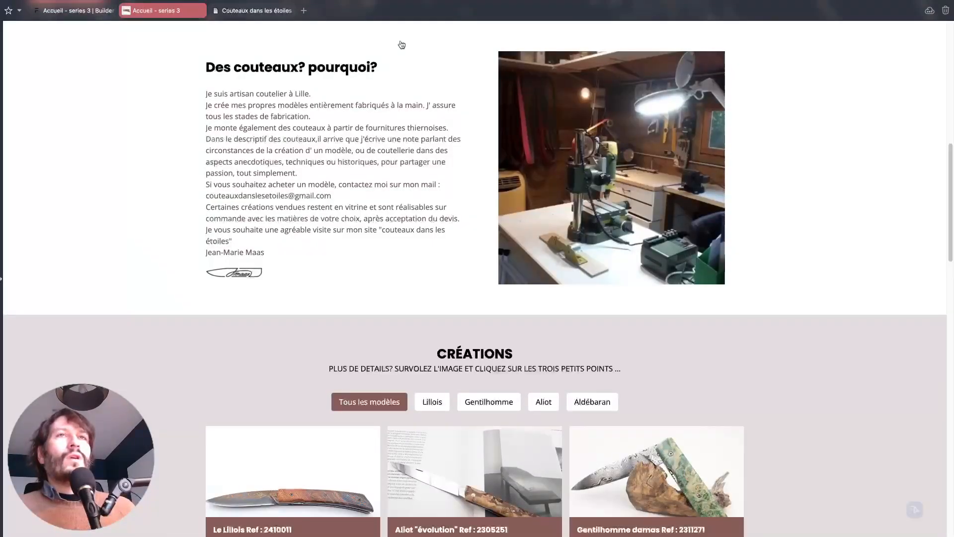
click(431, 42)
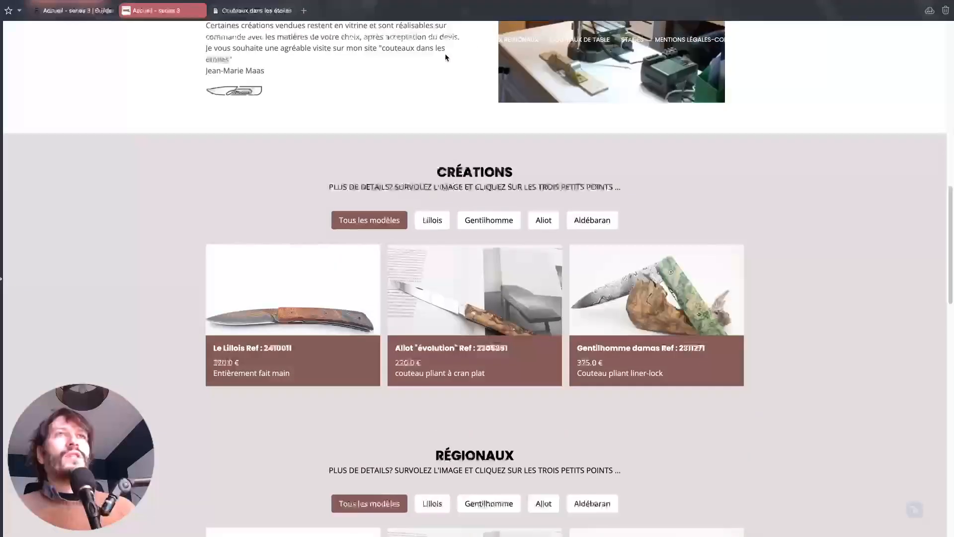
click(504, 41)
click(566, 43)
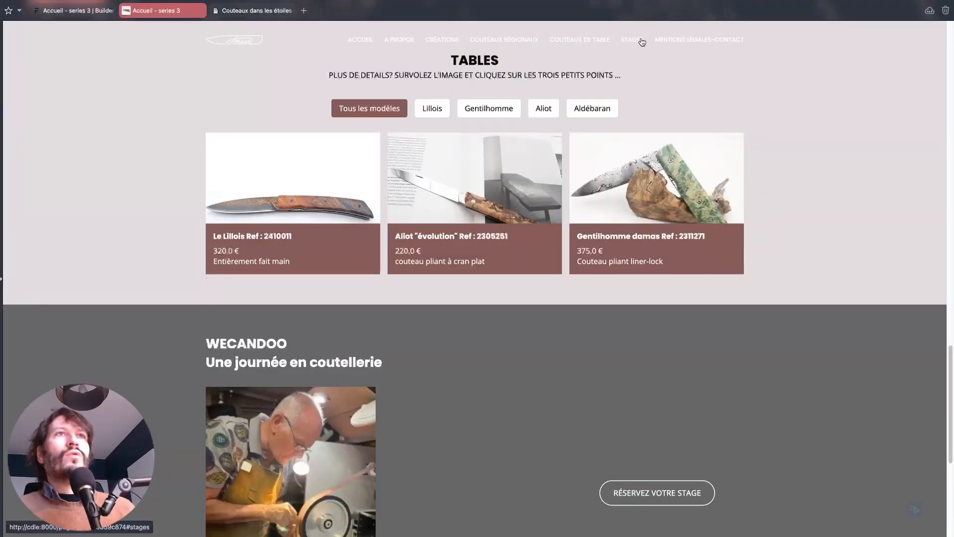
click(629, 46)
click(355, 41)
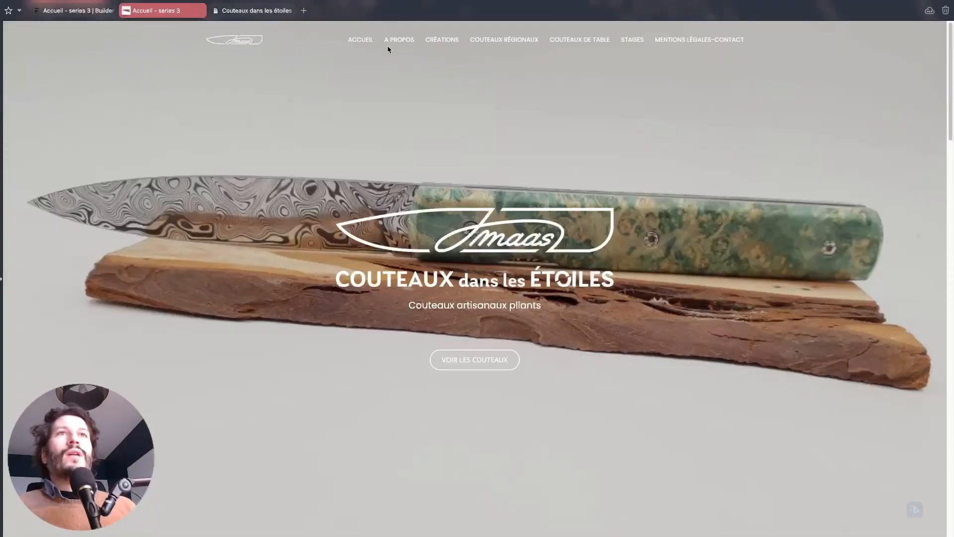
click(405, 42)
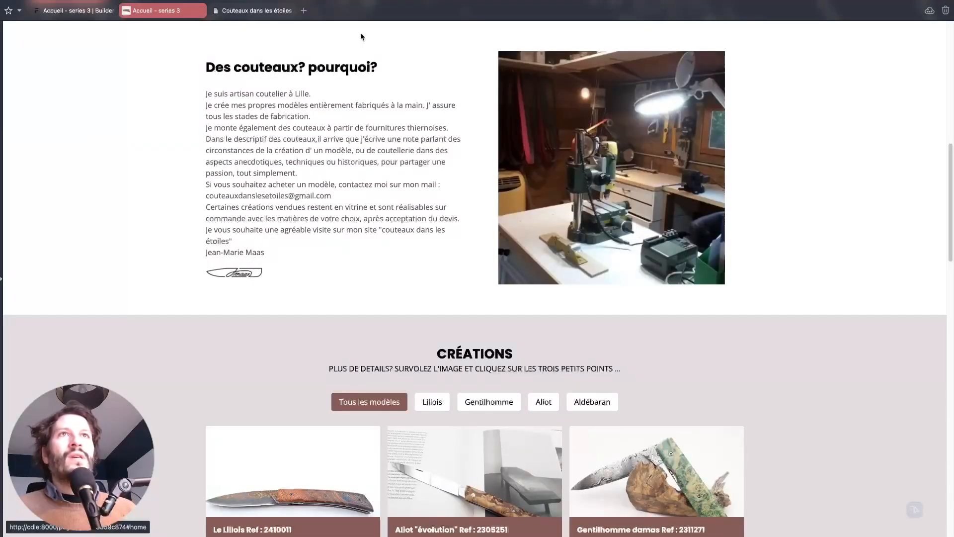
click(363, 43)
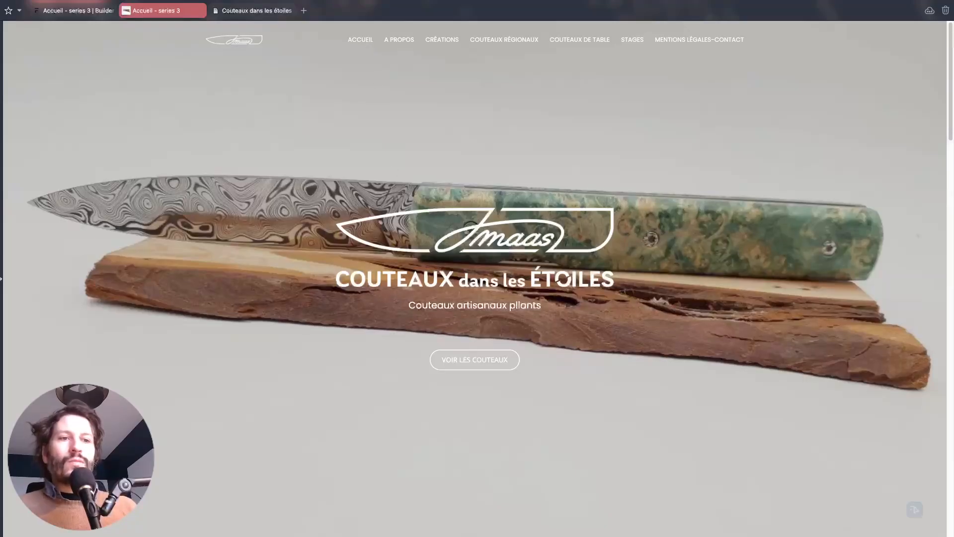
- Return to the page editor and open the global Code settings with the site-wide client script and style editors
click(62, 8)
scroll(204, 144, up, 10)
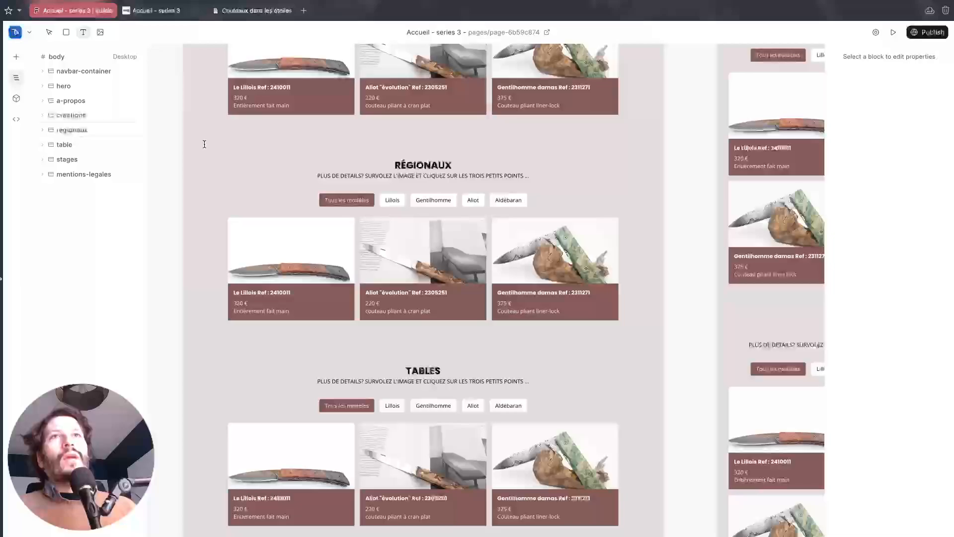
scroll(204, 144, up, 10)
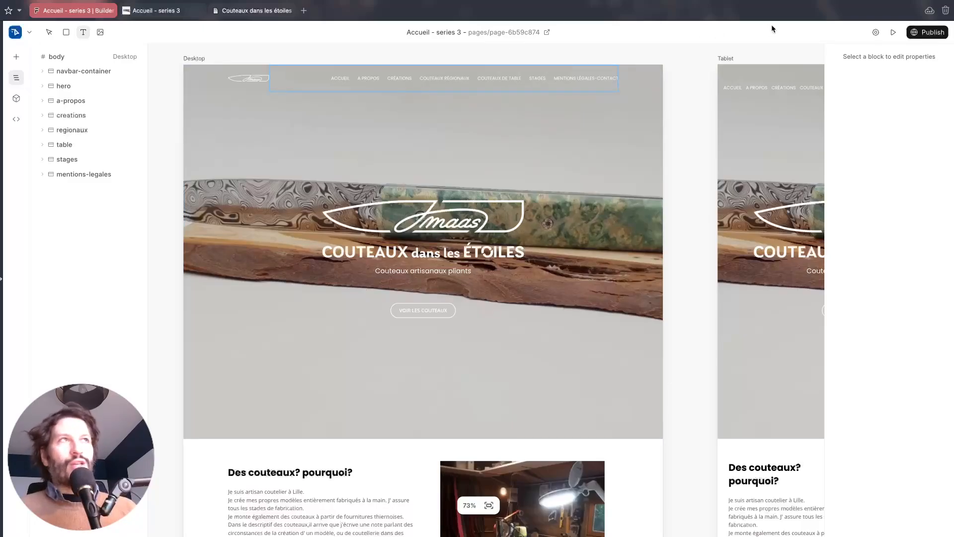
click(876, 33)
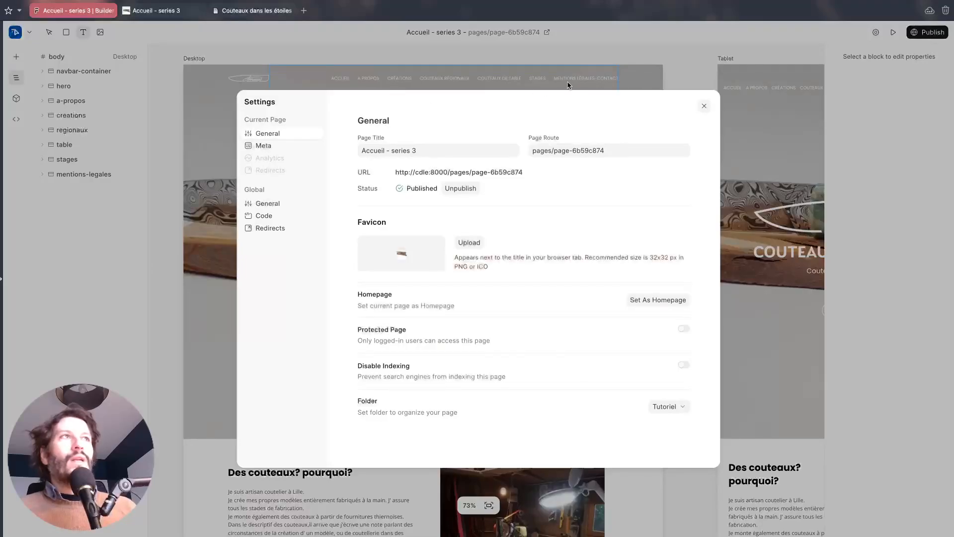
click(264, 215)
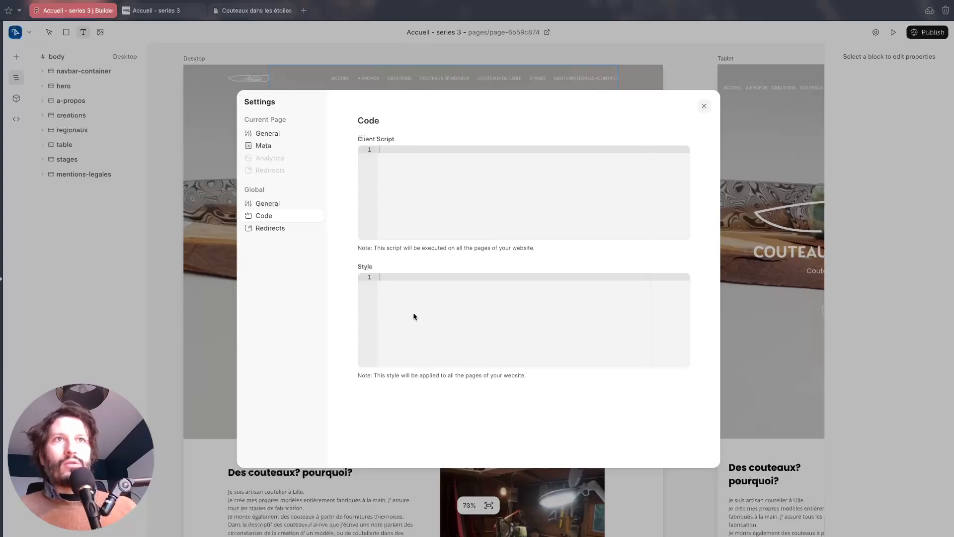
- Add global style rules giving html scroll-behavior: smooth and overflow: scroll, and body scroll-snap-type: y mandatory
click(385, 276)
text(html{     scroll-behavior: smooth;     overflow: scroll; })
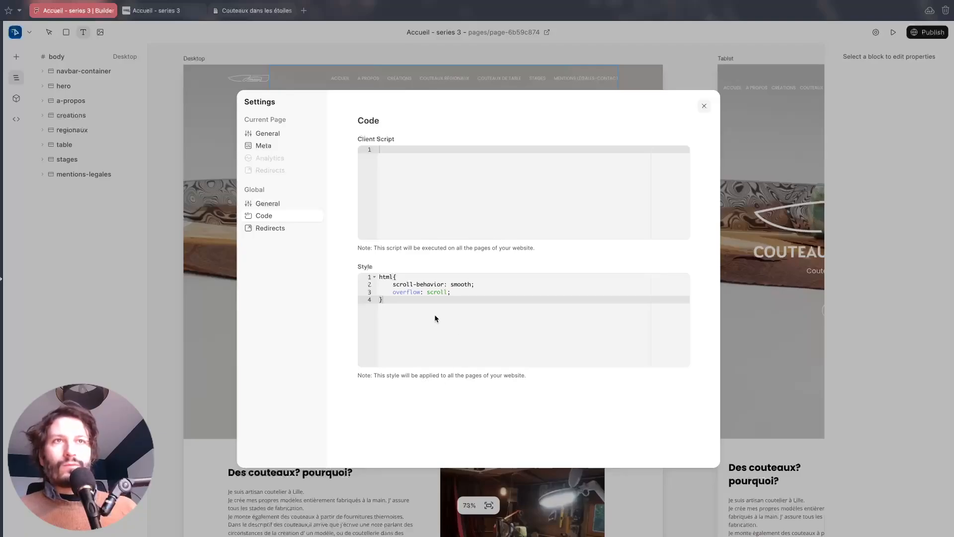
click(384, 299)
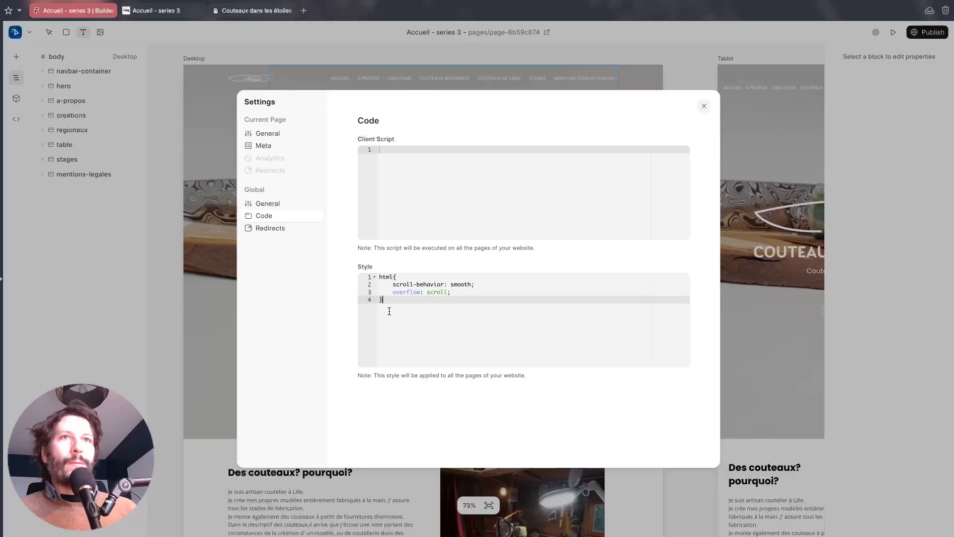
key(Return)
key(Return)
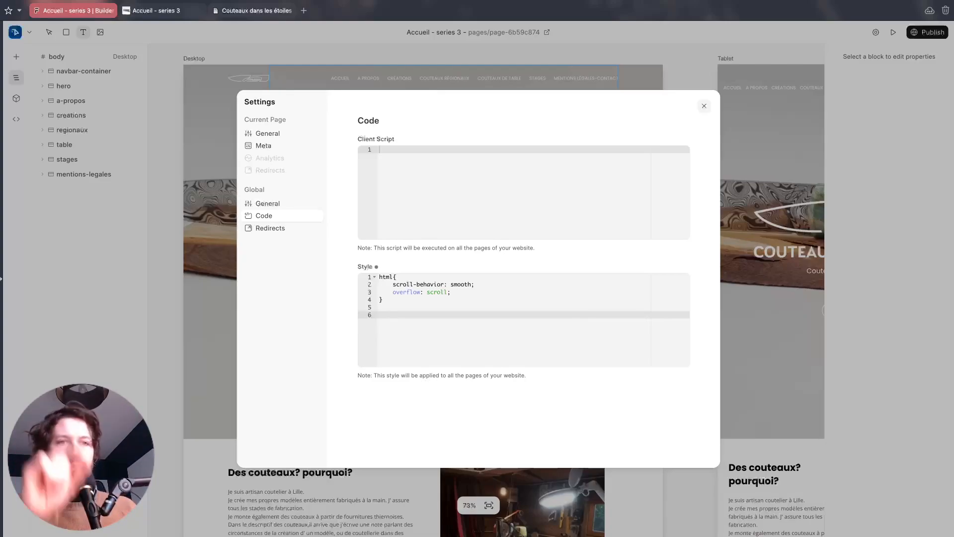
text(body {     scroll-snap-type: y mandatory; })
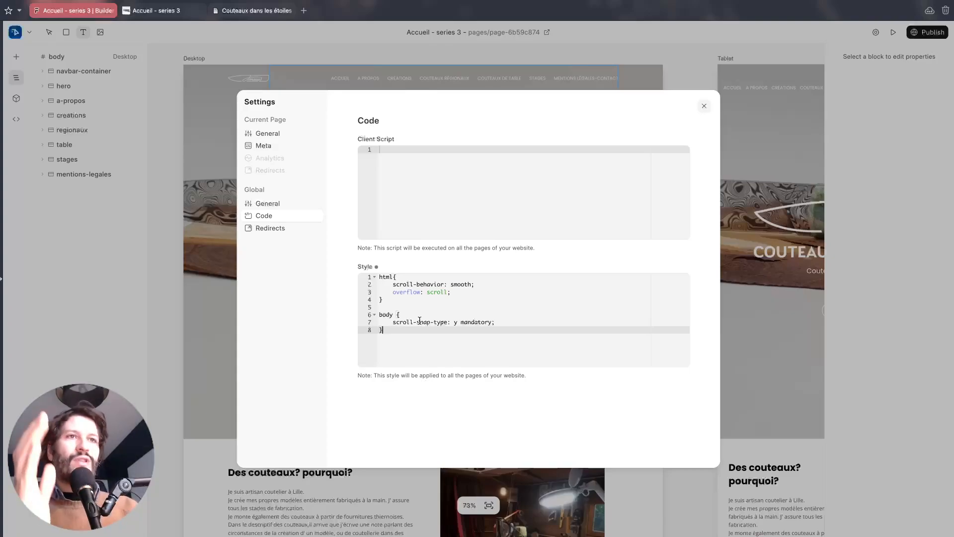
click(401, 301)
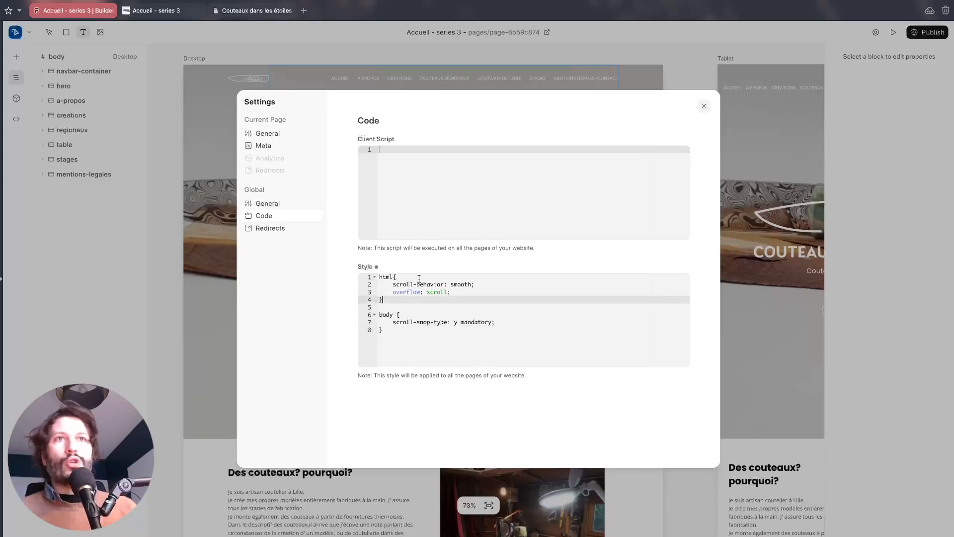
click(418, 349)
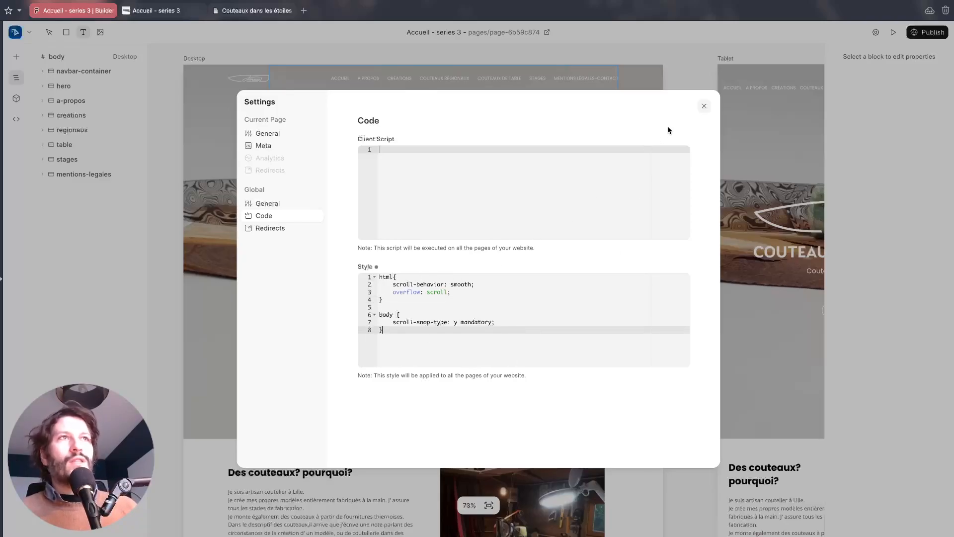
- Close the settings, open the live page and test the A Propos, Créations, Couteaux Régionaux and Couteaux de Table links for smooth scrolling
click(702, 106)
click(893, 31)
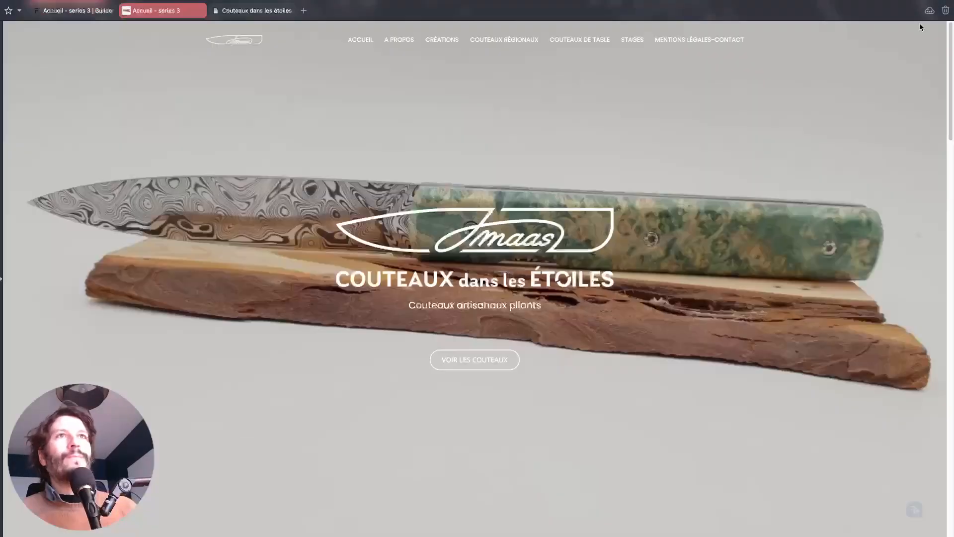
click(403, 41)
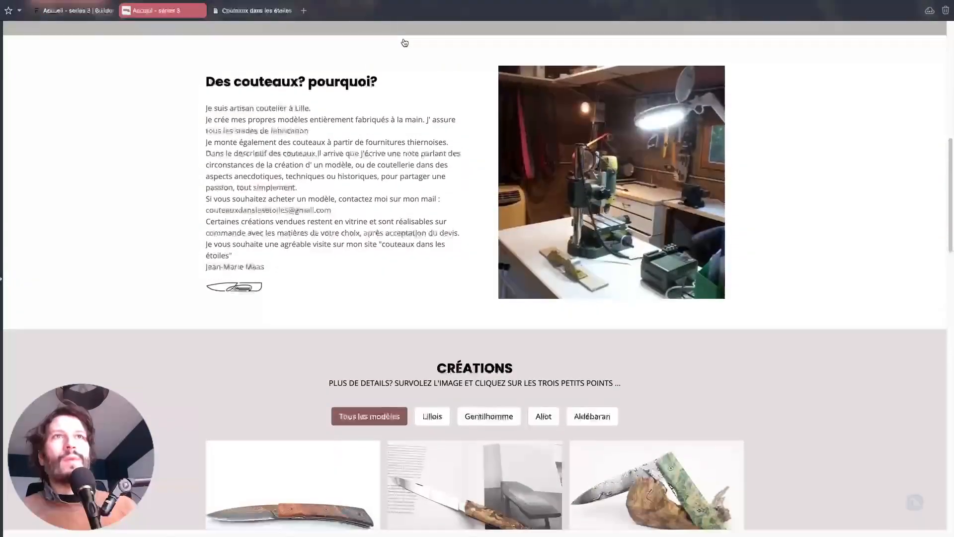
scroll(413, 58, up, 2)
click(442, 39)
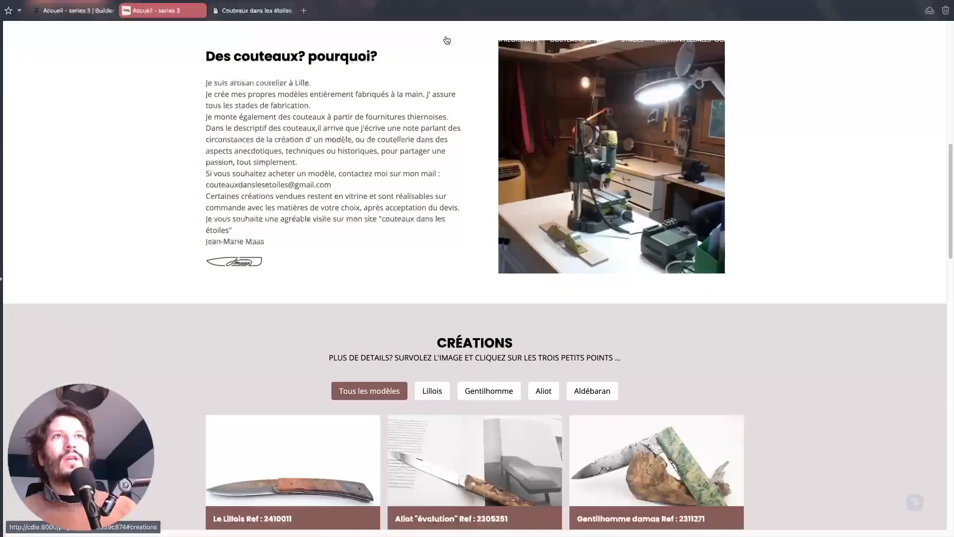
click(482, 41)
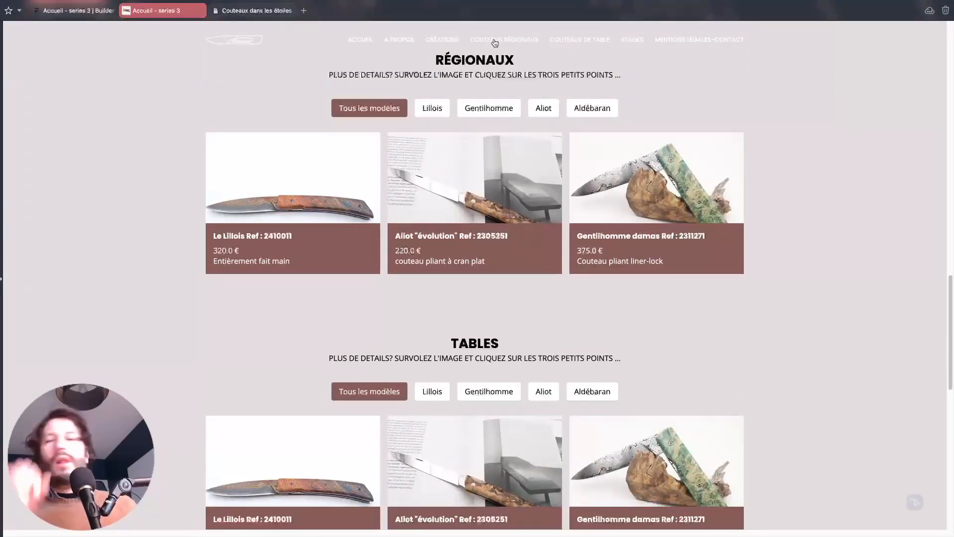
click(571, 40)
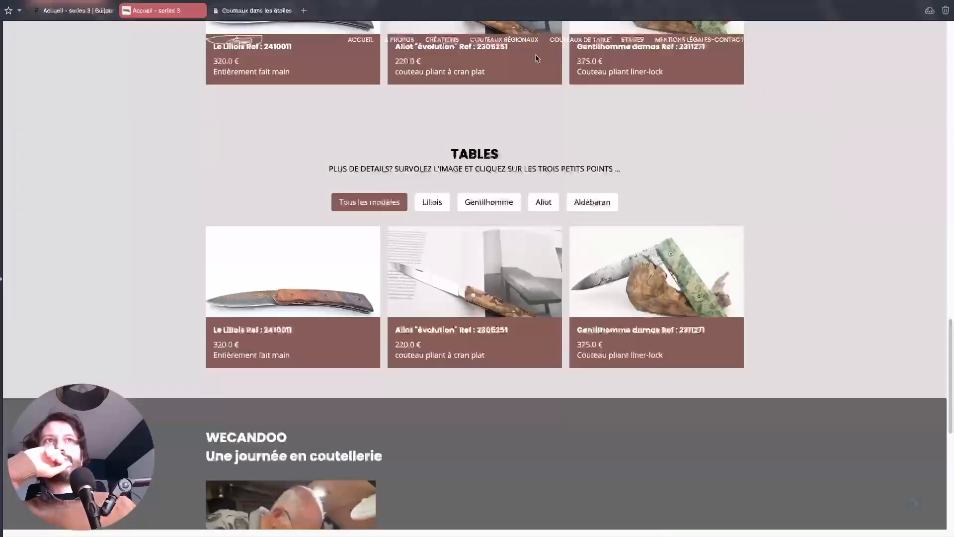
scroll(572, 74, down, 5)
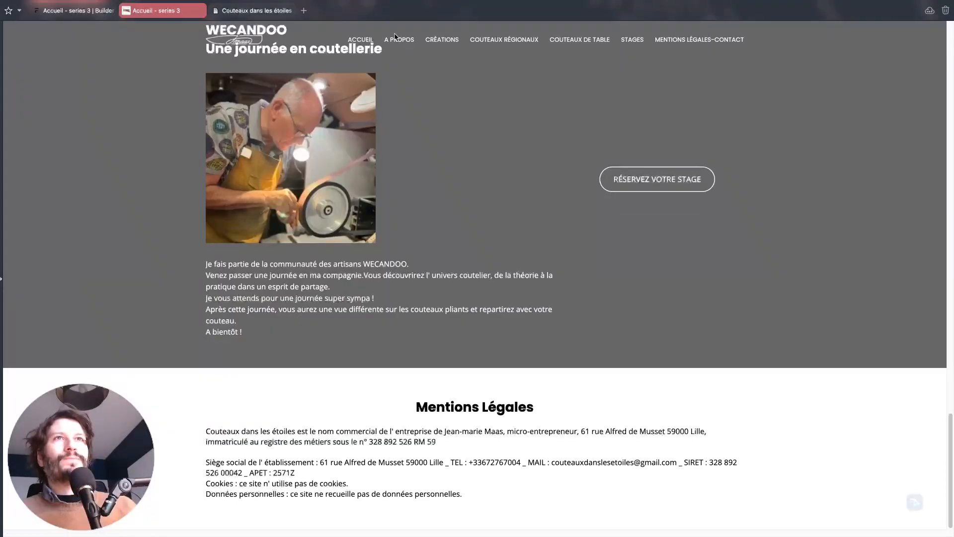
- Retest the live page's A Propos and Couteaux de Table links, returning to the start of the page after each
click(397, 40)
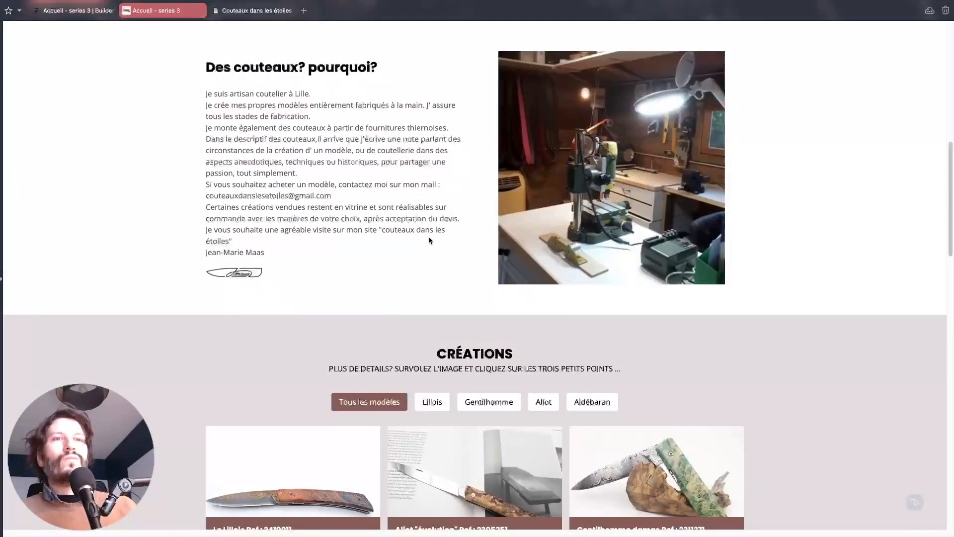
scroll(430, 240, up, 4)
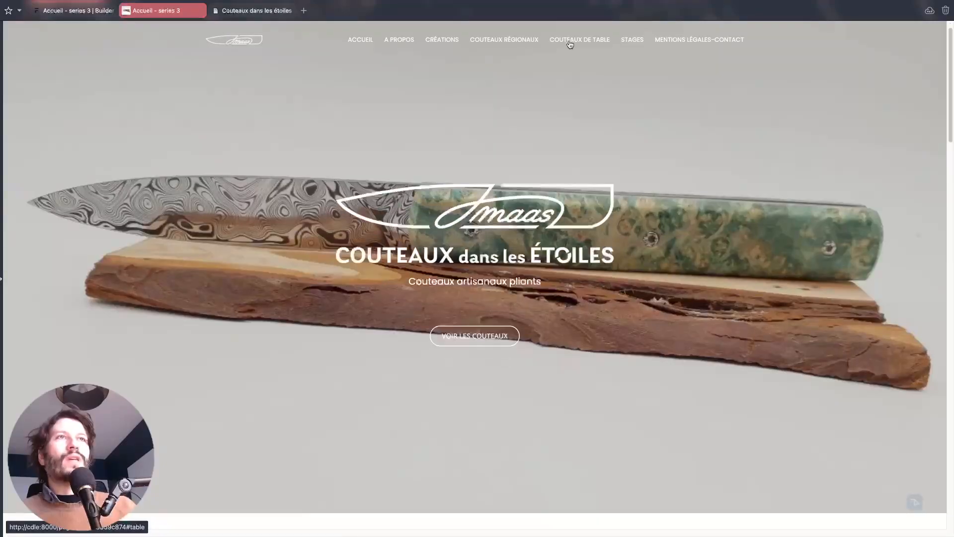
click(569, 39)
scroll(523, 164, up, 20)
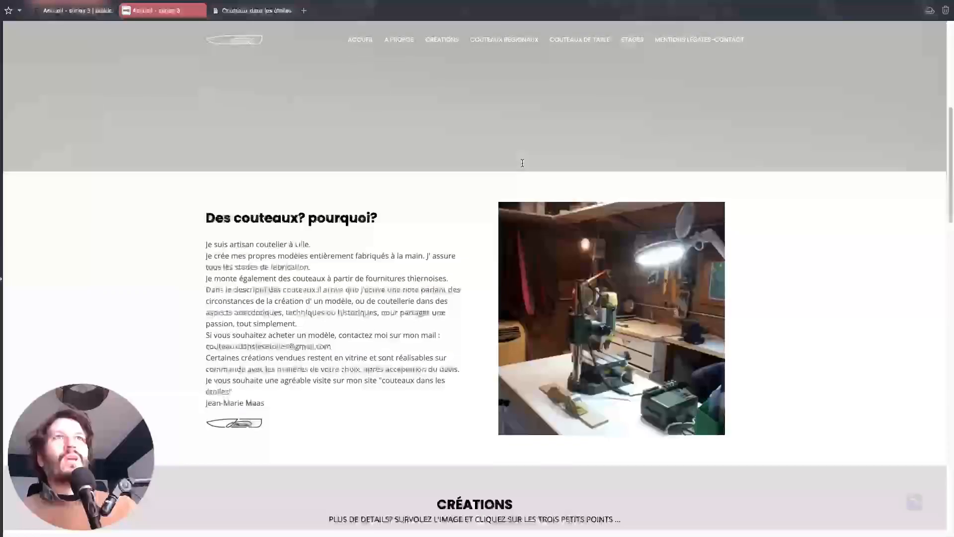
scroll(461, 115, up, 3)
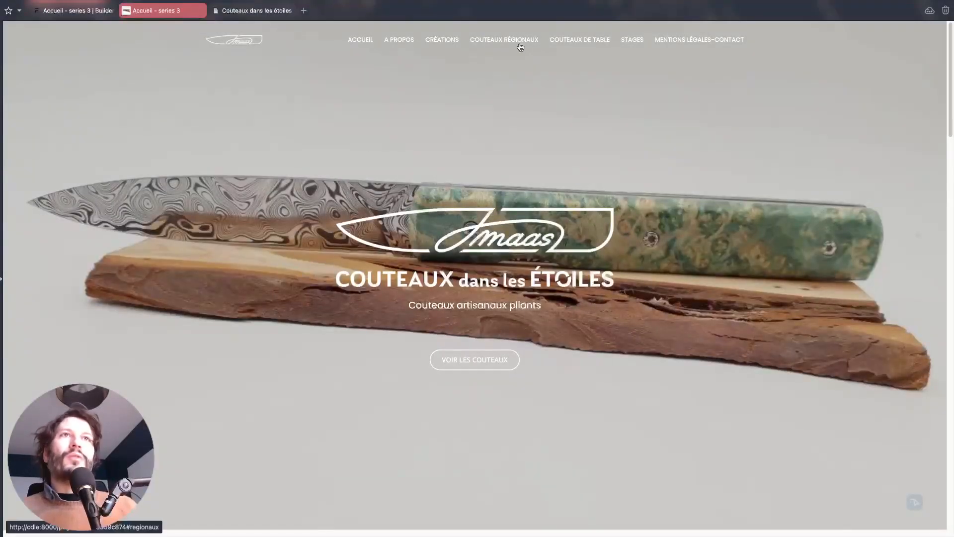
- Check smooth scrolling between the Créations, A Propos and Accueil menu links, ending at the home section
click(438, 41)
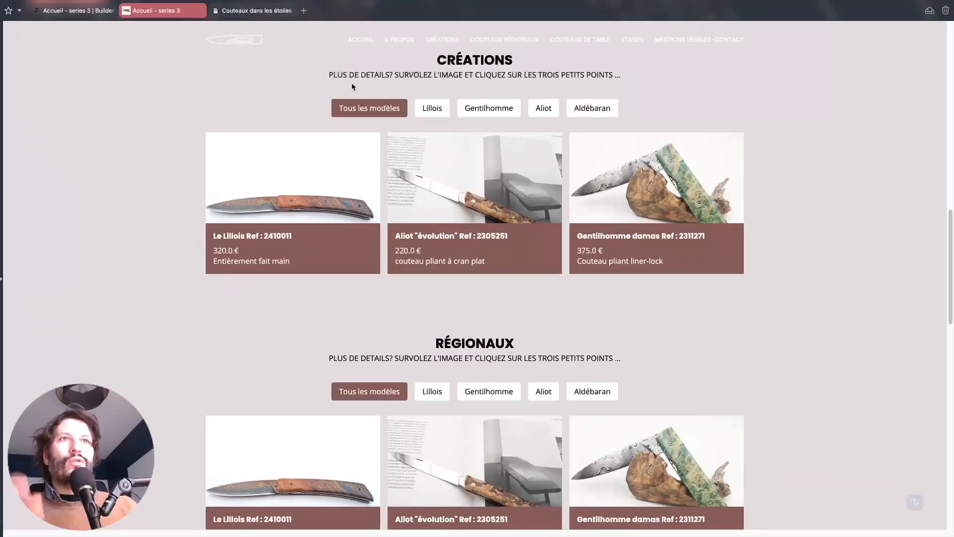
scroll(355, 90, up, 3)
click(415, 39)
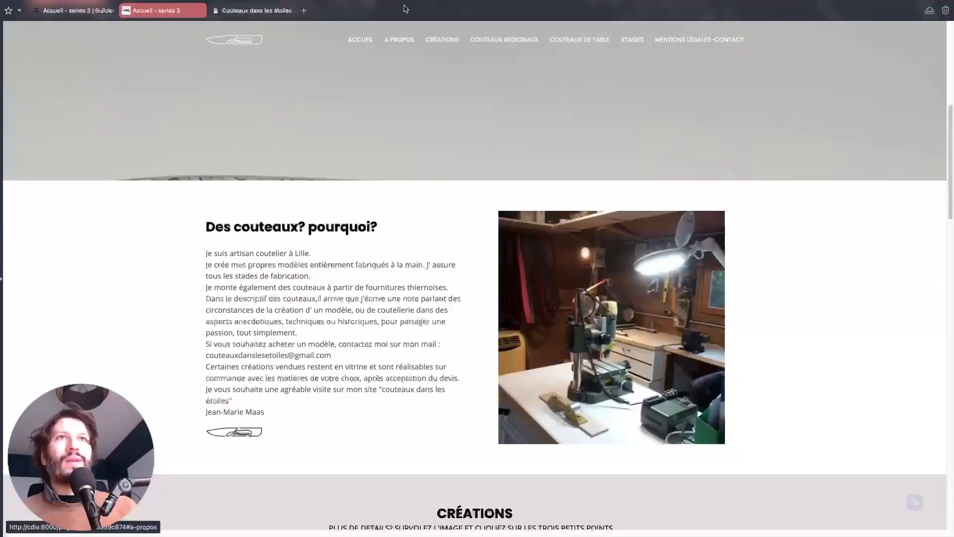
click(438, 39)
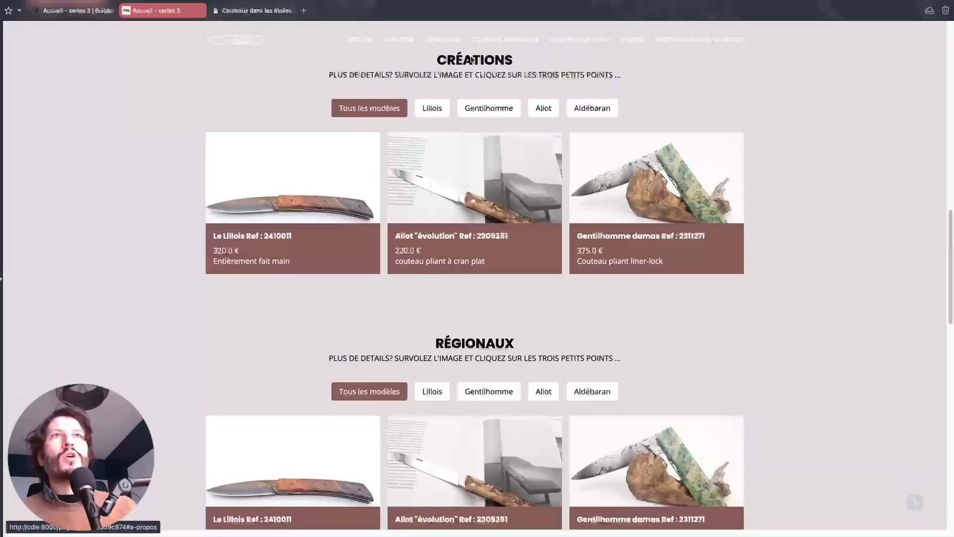
click(361, 40)
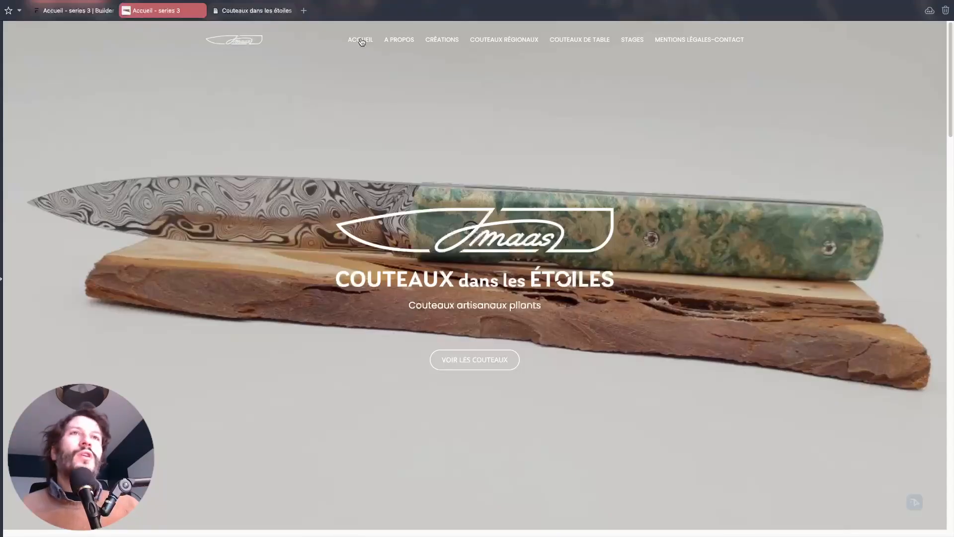
click(396, 37)
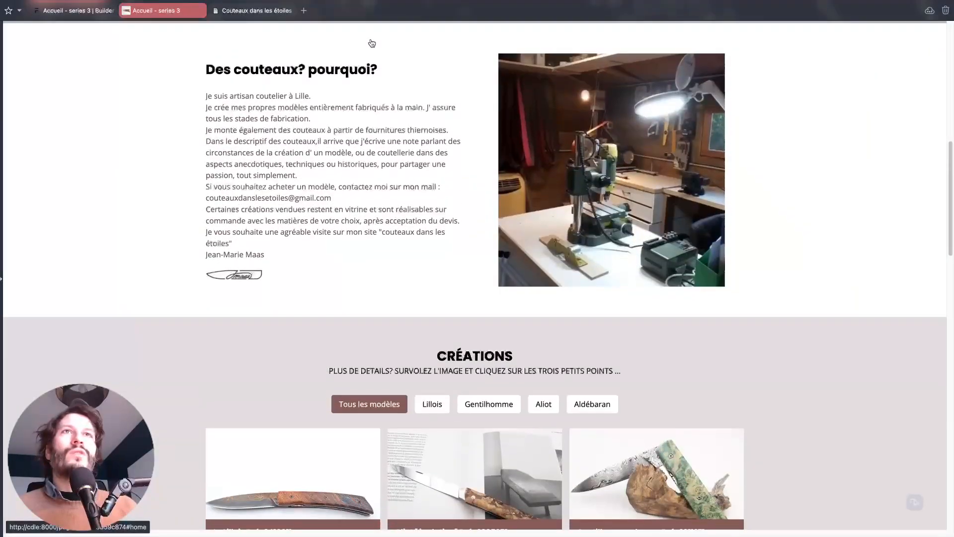
click(371, 42)
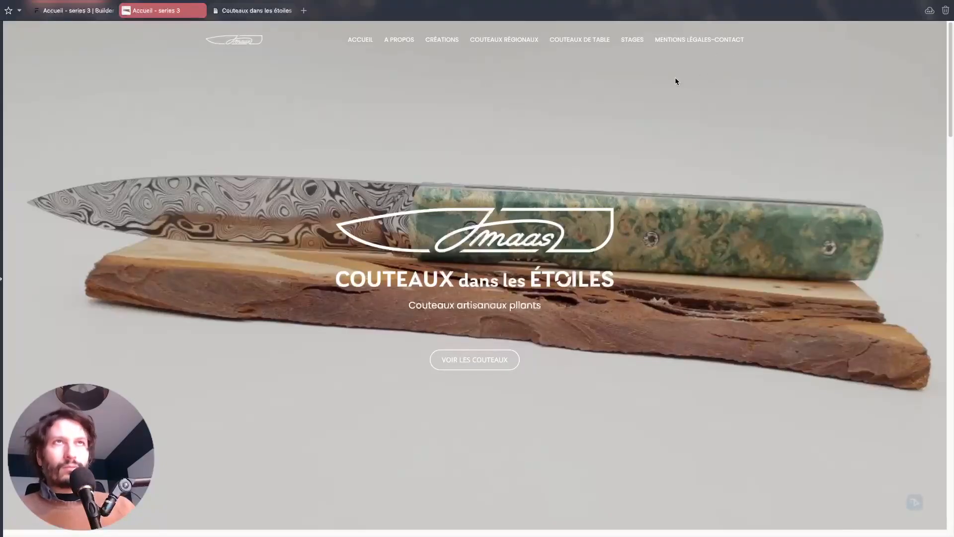
- Return to the page editor and append the copied .hover-underline-animation rules, with a 2px #875b5b underline, to the global style code
click(74, 10)
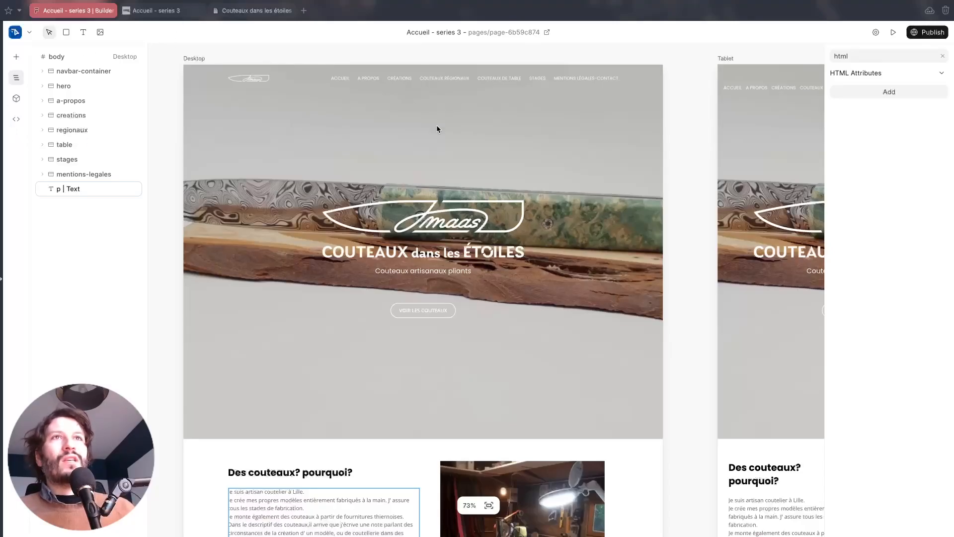
scroll(436, 124, down, 1)
scroll(434, 112, up, 2)
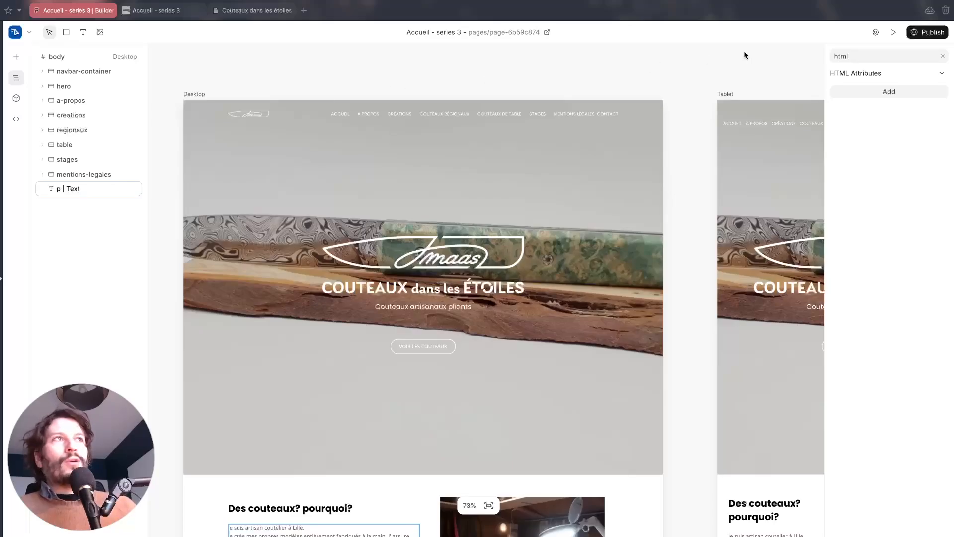
click(875, 31)
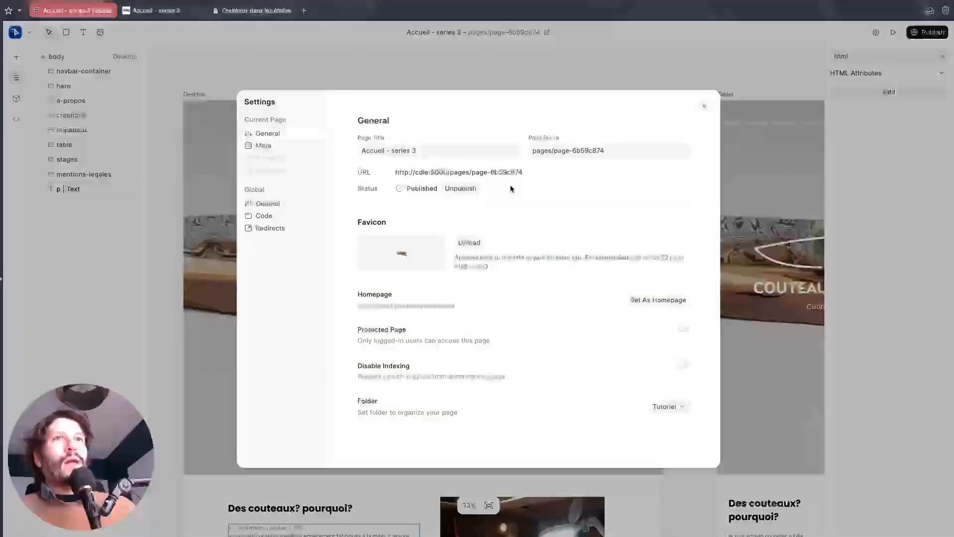
click(263, 216)
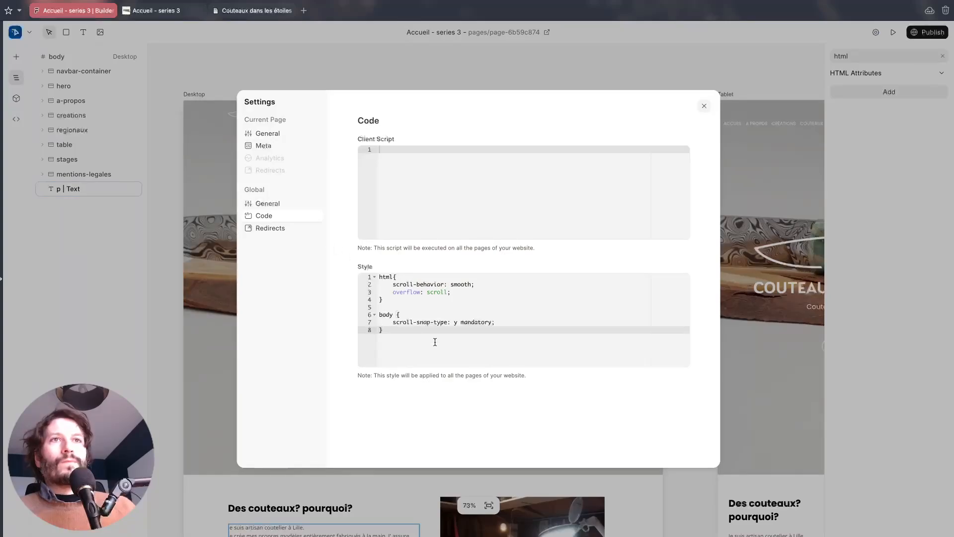
key(Return)
key(Return)
key(ctrl+v)
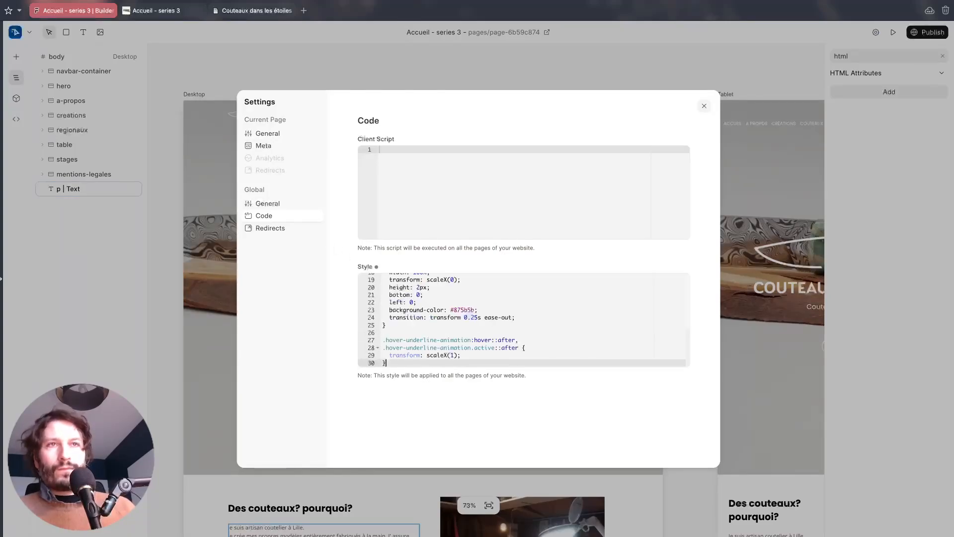
- Examine the .hover-underline-animation class and its ::after rule in the global style code
scroll(423, 317, up, 6)
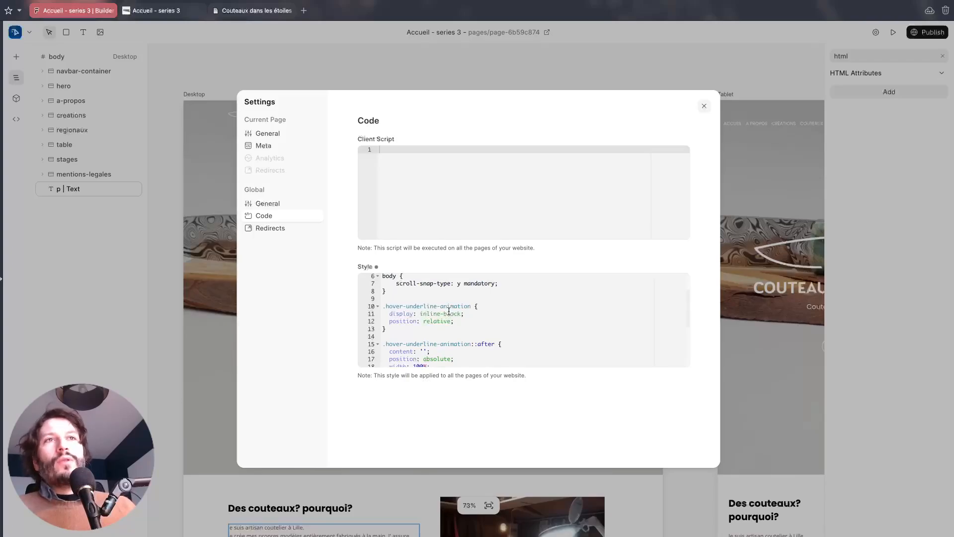
scroll(449, 311, up, 1)
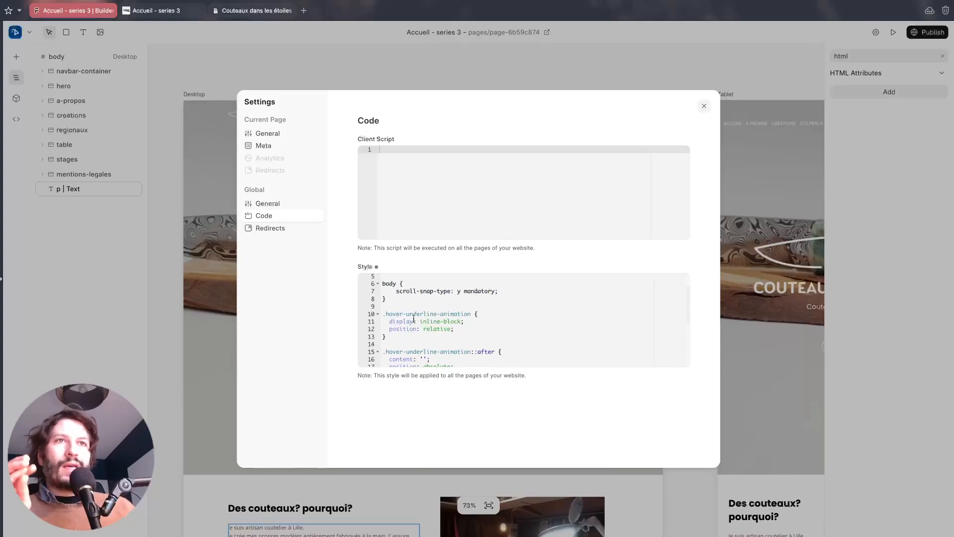
drag(383, 314, 471, 314)
click(397, 315)
drag(383, 314, 471, 314)
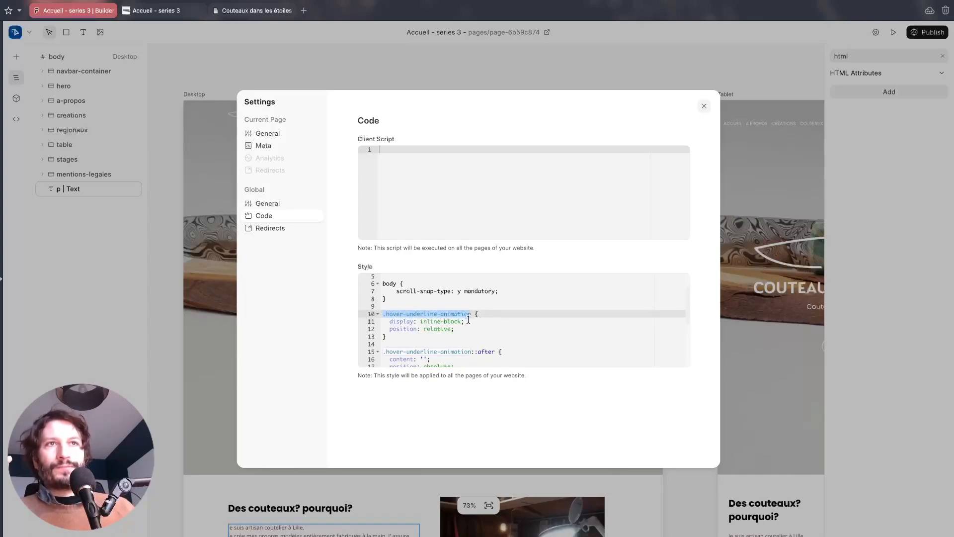
scroll(468, 319, up, 1)
drag(383, 354, 472, 354)
scroll(477, 348, down, 3)
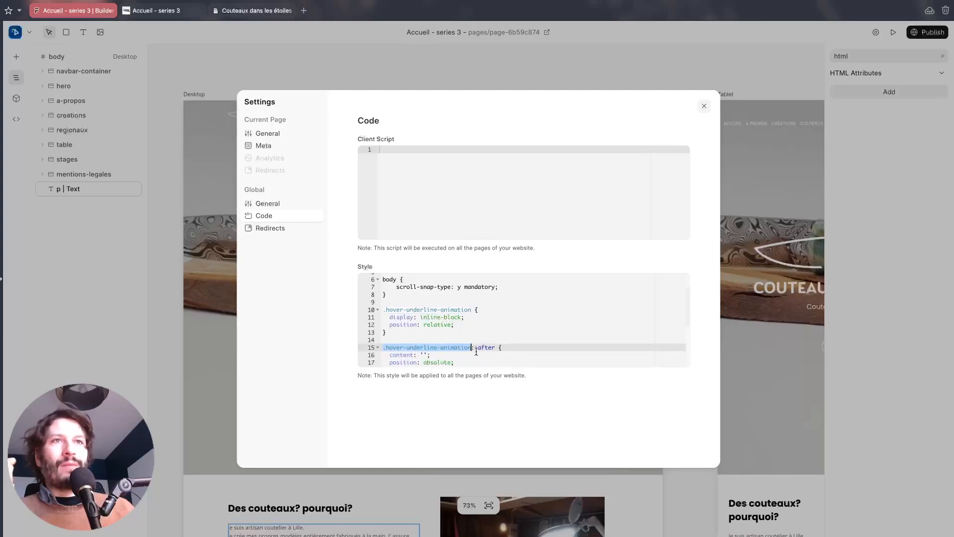
scroll(477, 349, down, 6)
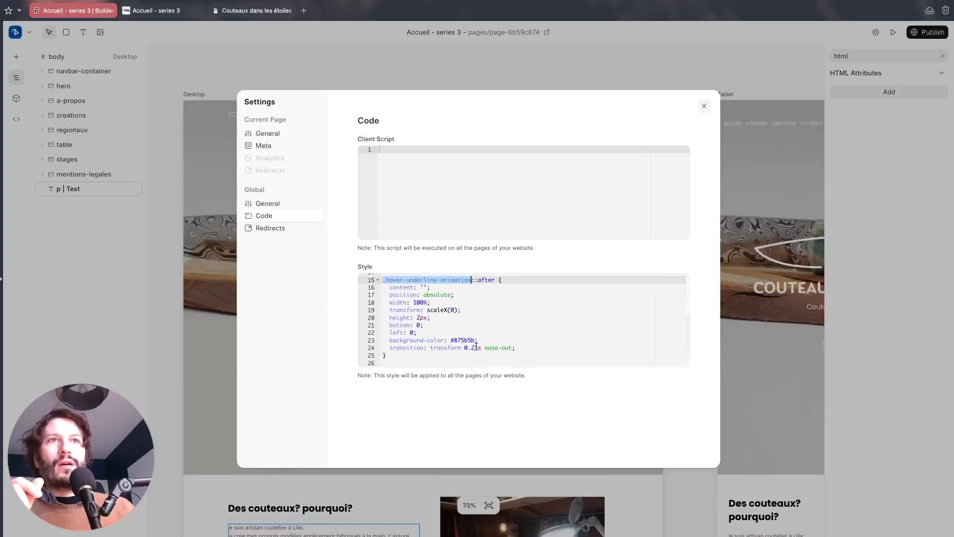
scroll(485, 343, up, 8)
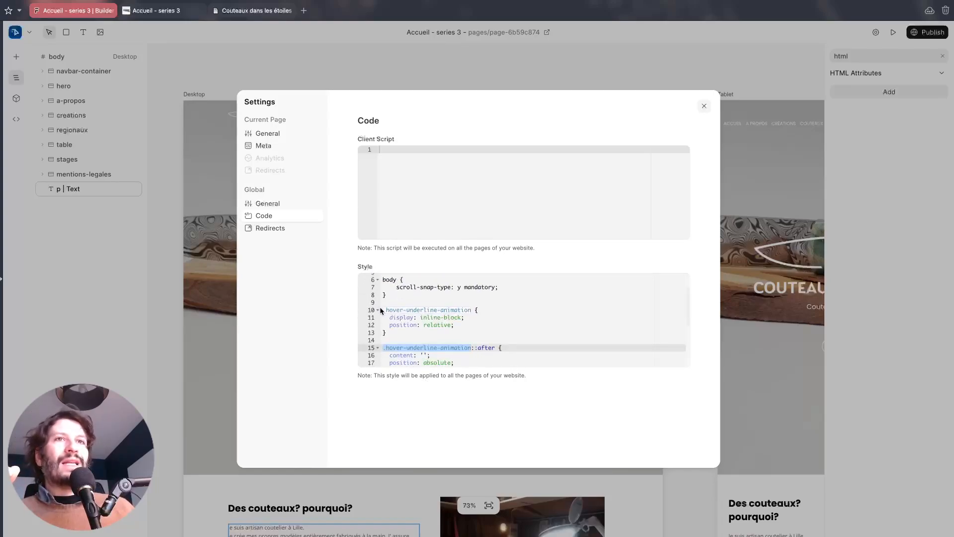
drag(382, 310, 471, 313)
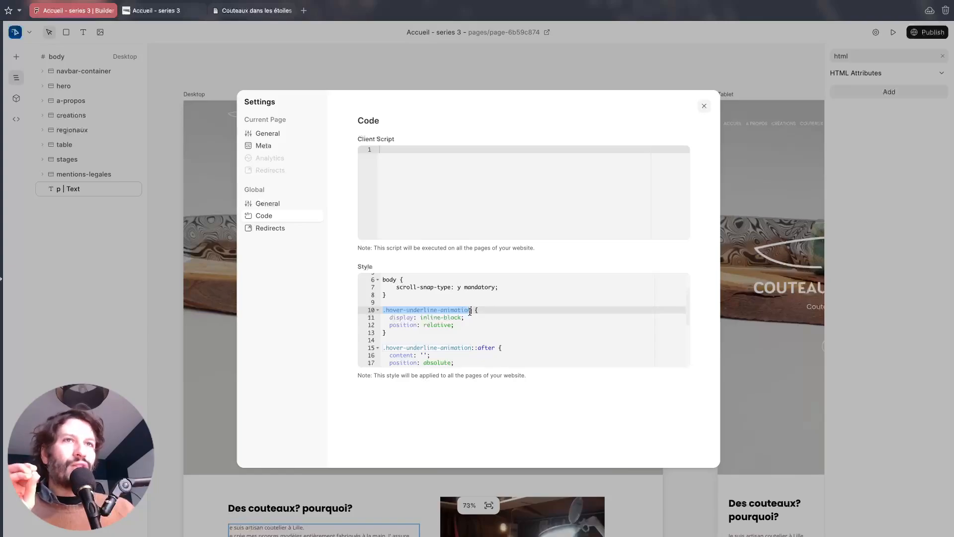
click(517, 349)
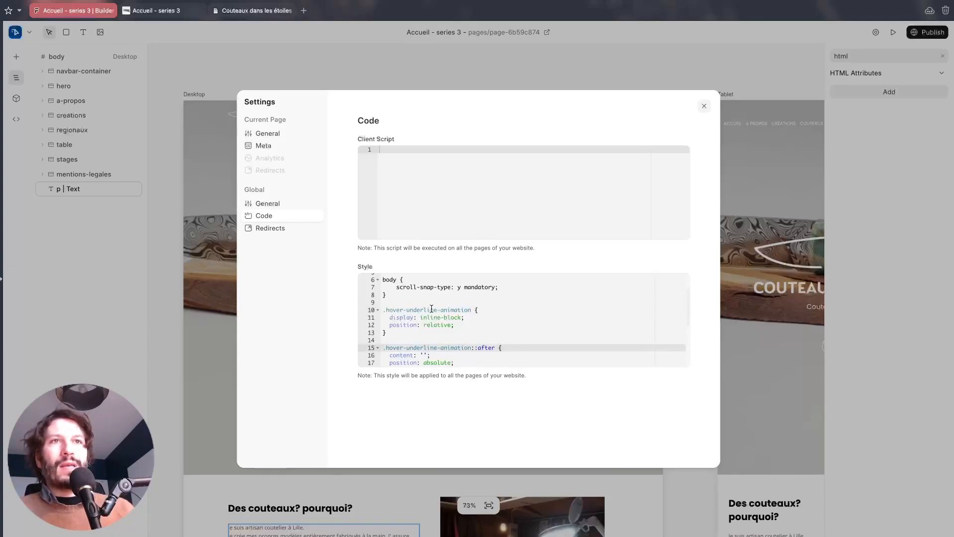
- Copy the hover-underline-animation class name from the global style code and close the settings
drag(384, 311, 471, 312)
key(ctrl+c)
click(254, 317)
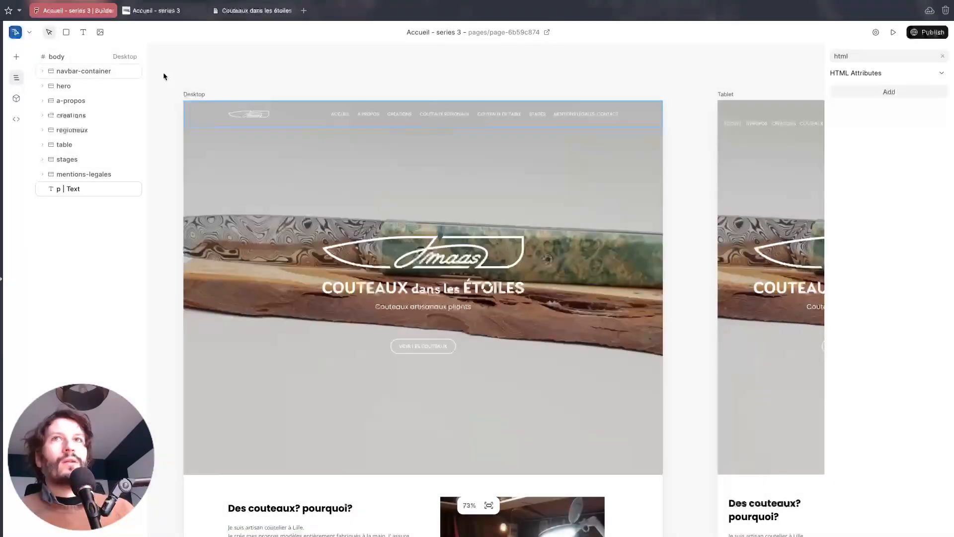
- Select all seven navigation menu links, from Accueil to Mentions Légales-Contact, and filter their properties by "class"
click(42, 87)
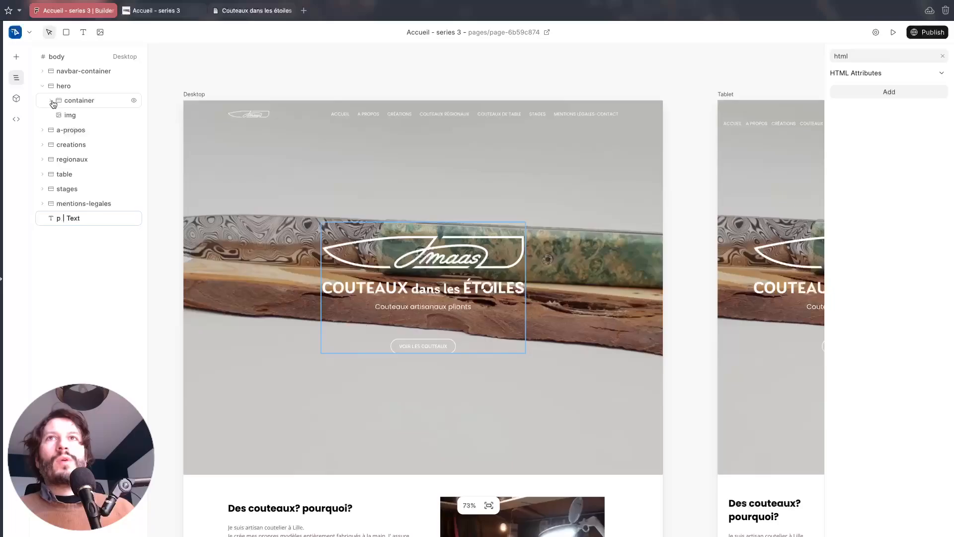
click(50, 100)
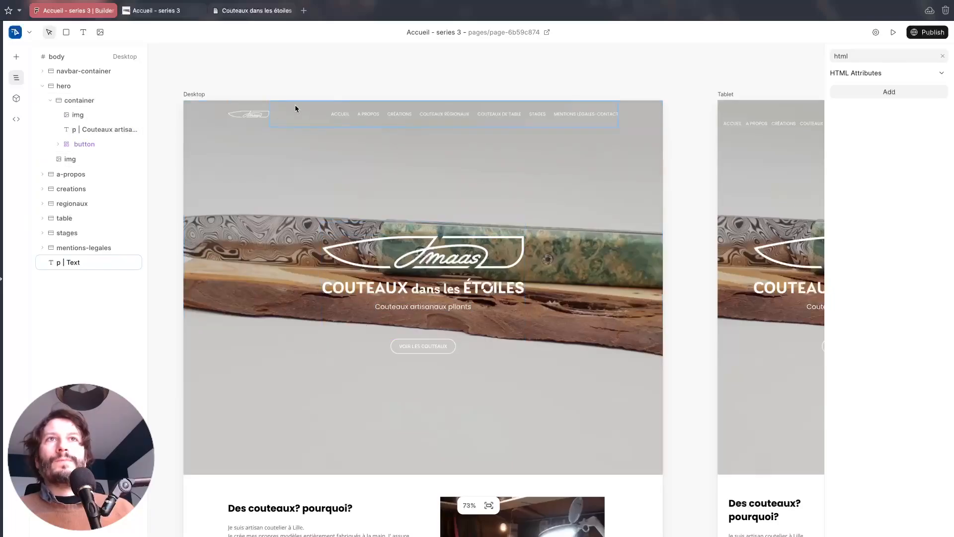
click(340, 114)
shift+click(106, 217)
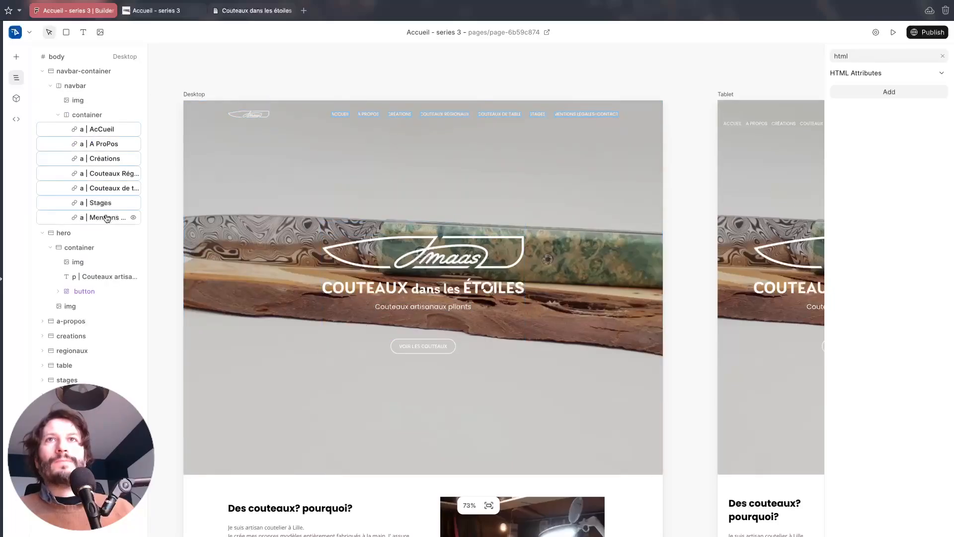
click(943, 56)
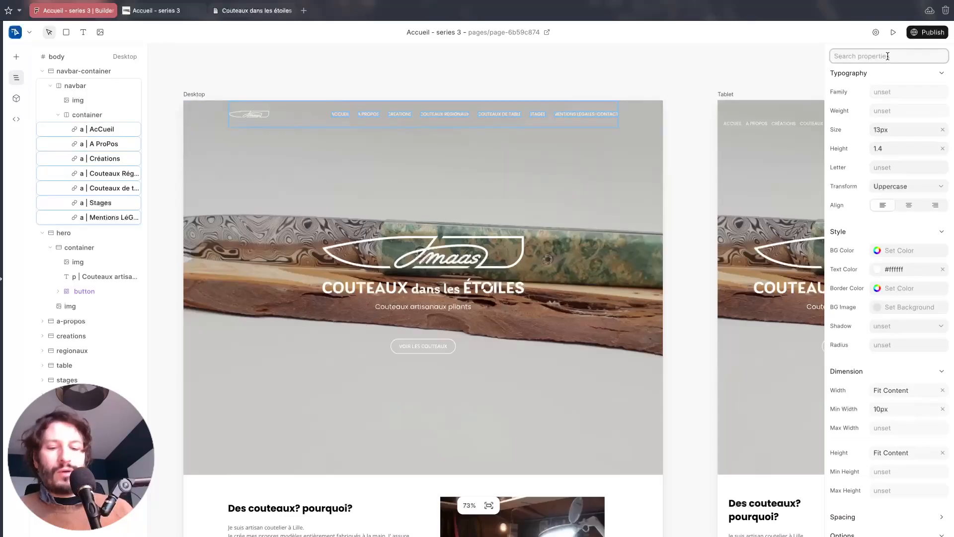
text(class)
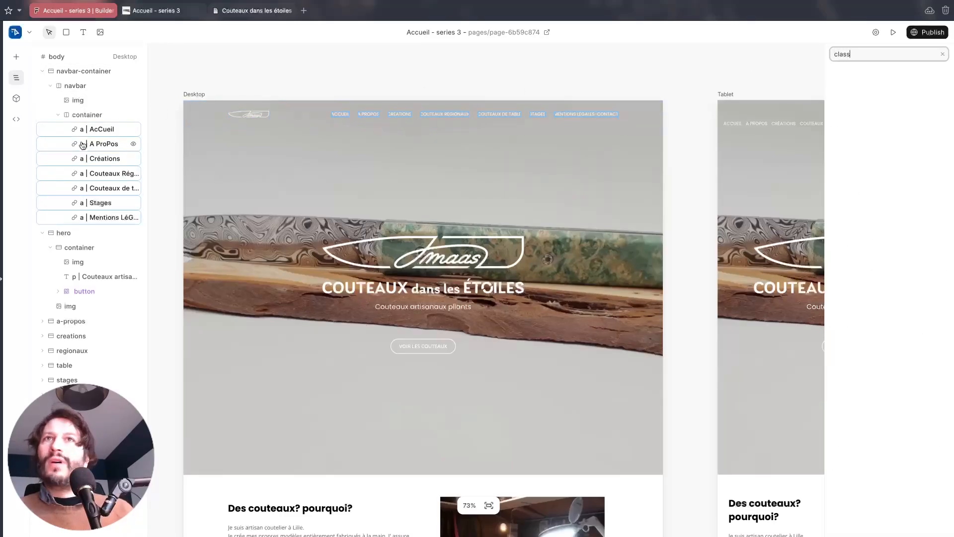
- Apply the copied hover-underline-animation class to the Accueil and A Propos menu links
click(135, 128)
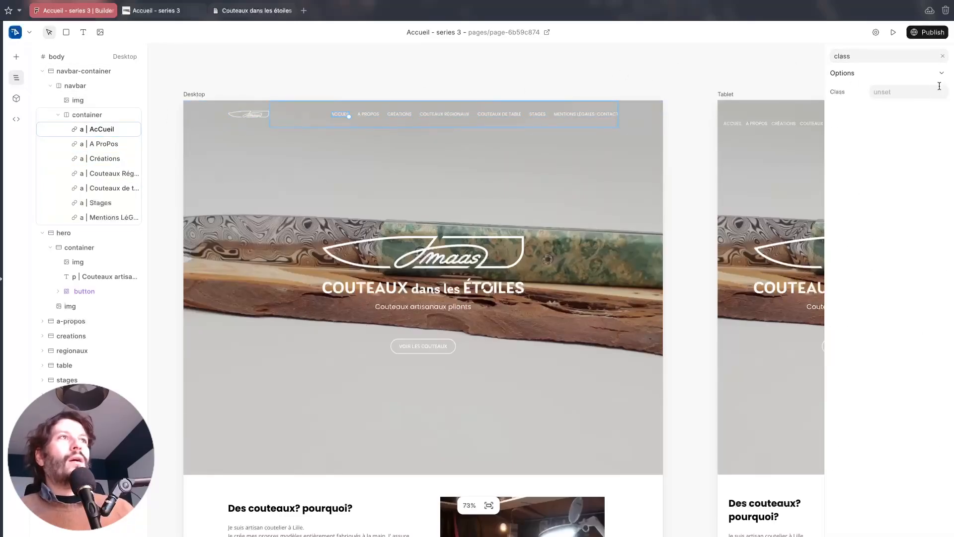
click(885, 91)
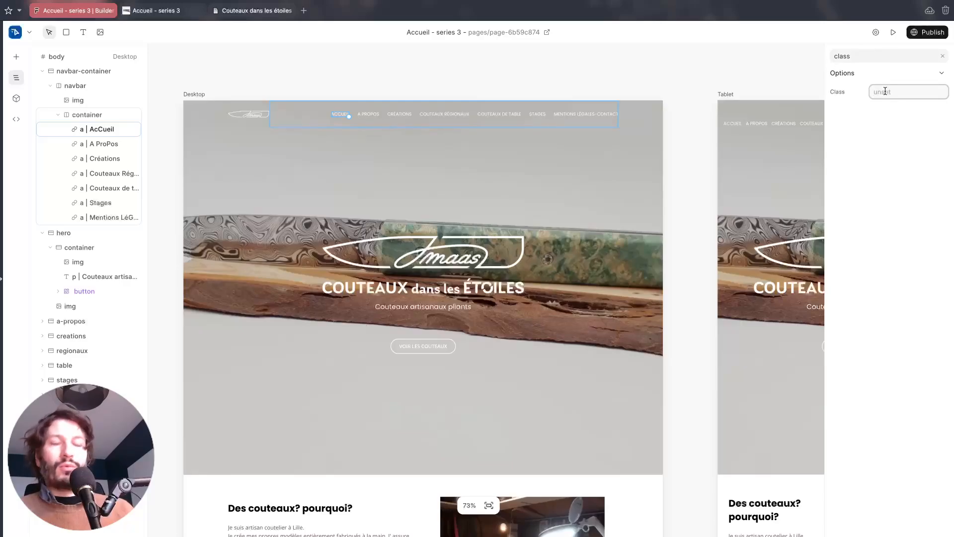
key(ctrl+v)
drag(942, 91, 852, 91)
key(ctrl+c)
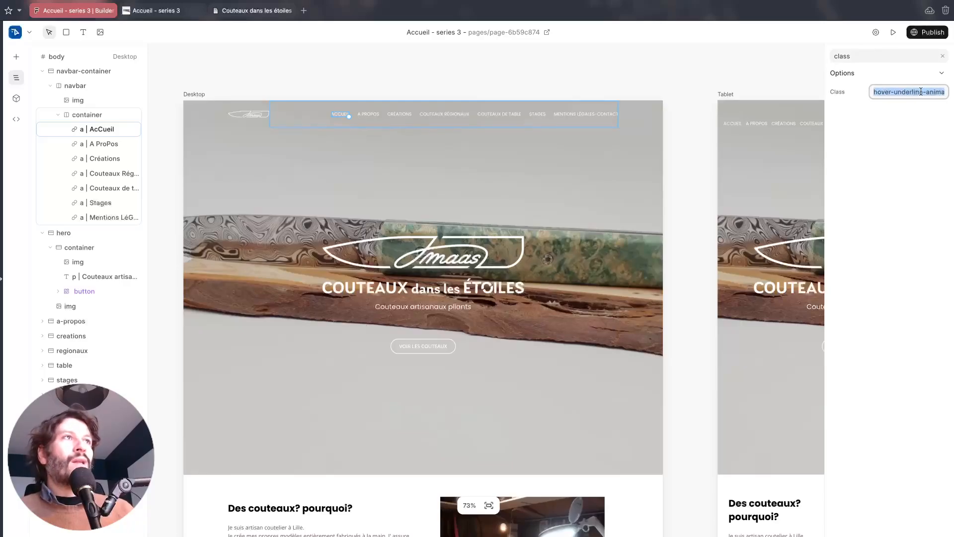
click(382, 119)
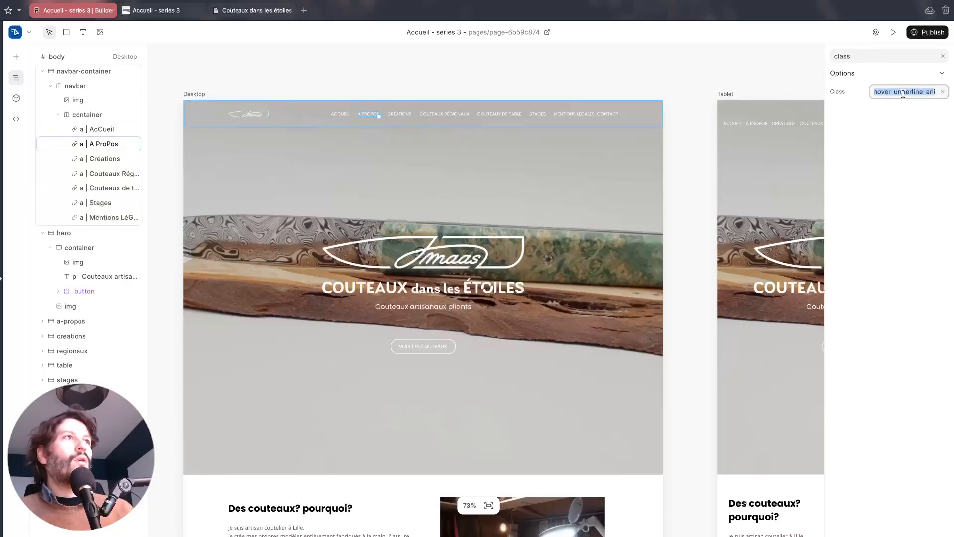
- Apply the hover-underline-animation class to the Créations and Couteaux Régionaux menu links
click(408, 114)
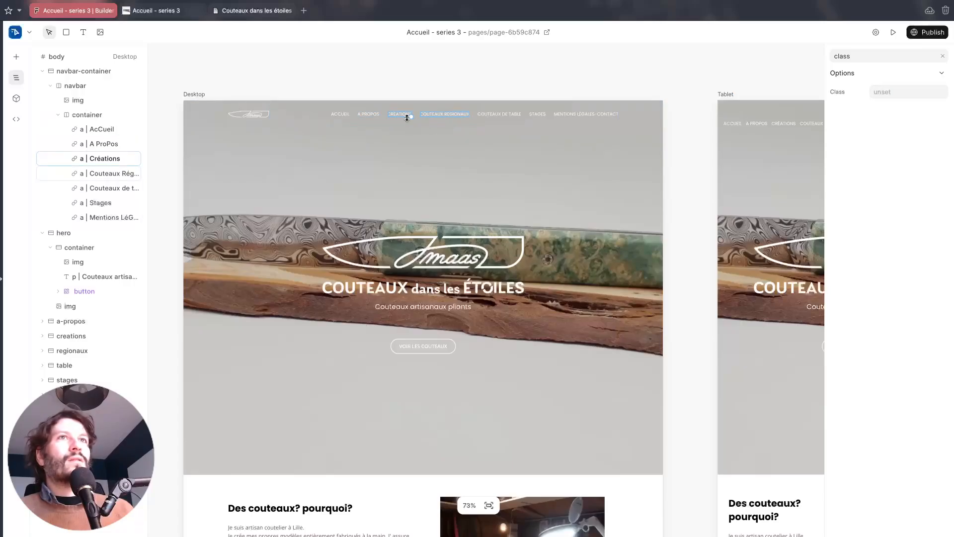
click(884, 92)
key(ctrl+v)
key(Return)
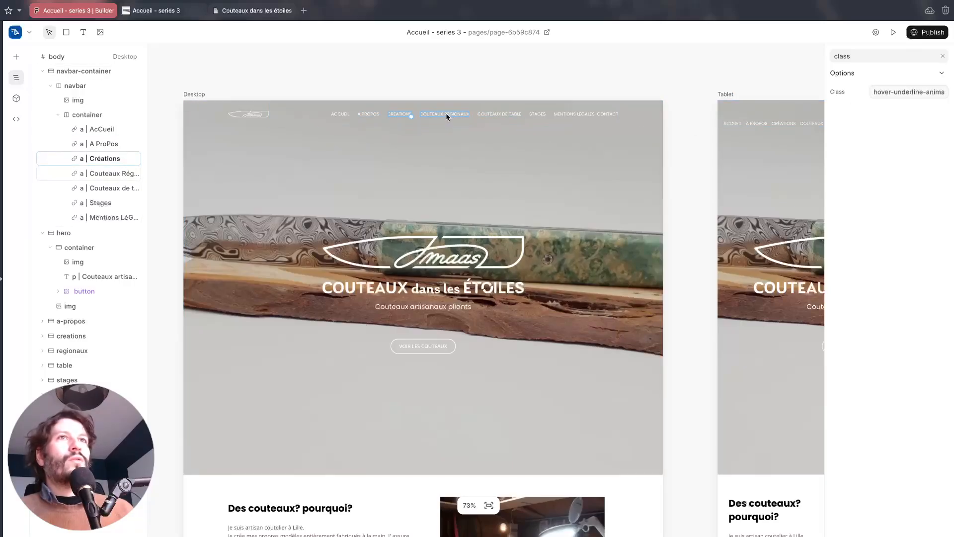
click(446, 115)
click(503, 116)
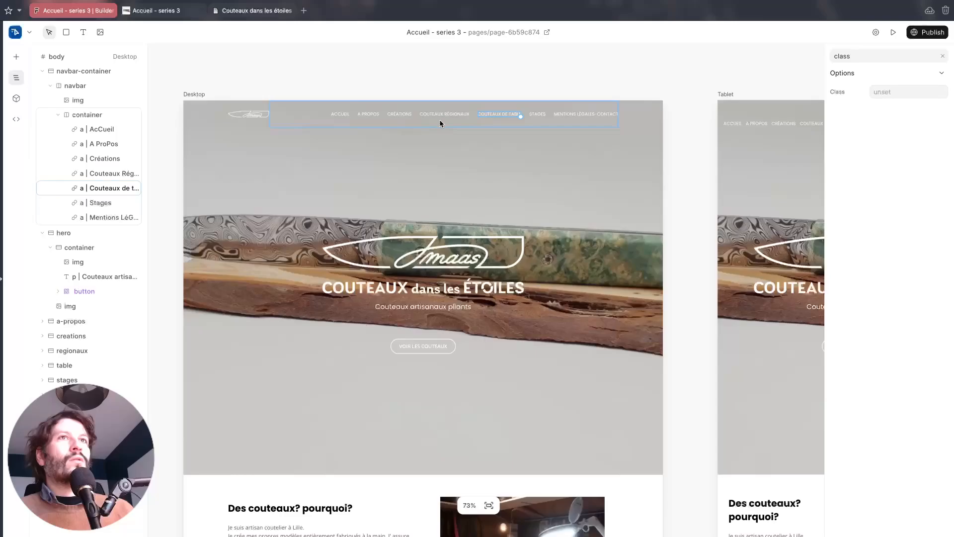
click(443, 115)
- Try to apply the hover-underline-animation class to the Couteaux de Table, Stages and Mentions Légales-Contact links
click(515, 116)
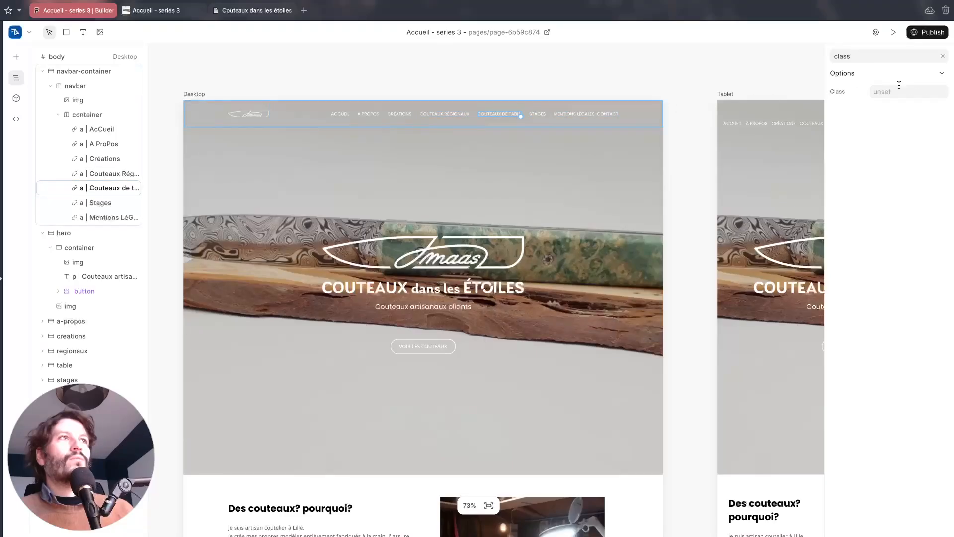
click(899, 90)
key(ctrl+v)
click(553, 81)
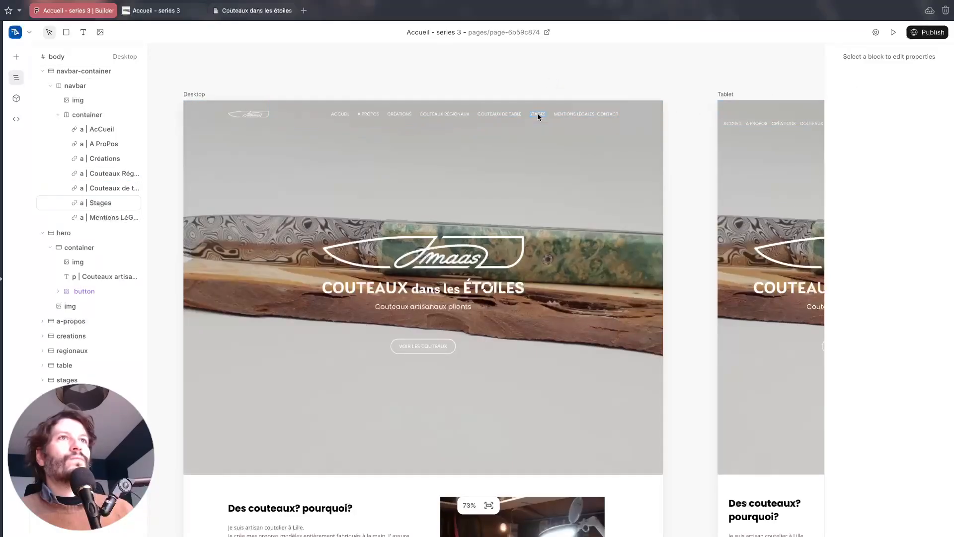
click(539, 115)
click(899, 90)
key(ctrl+v)
click(683, 76)
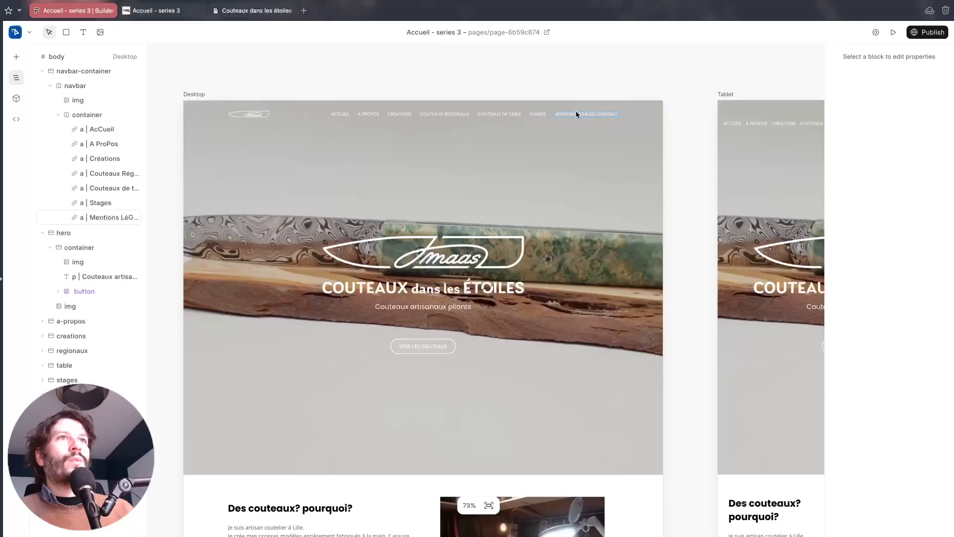
click(576, 114)
click(898, 90)
key(ctrl+v)
click(669, 76)
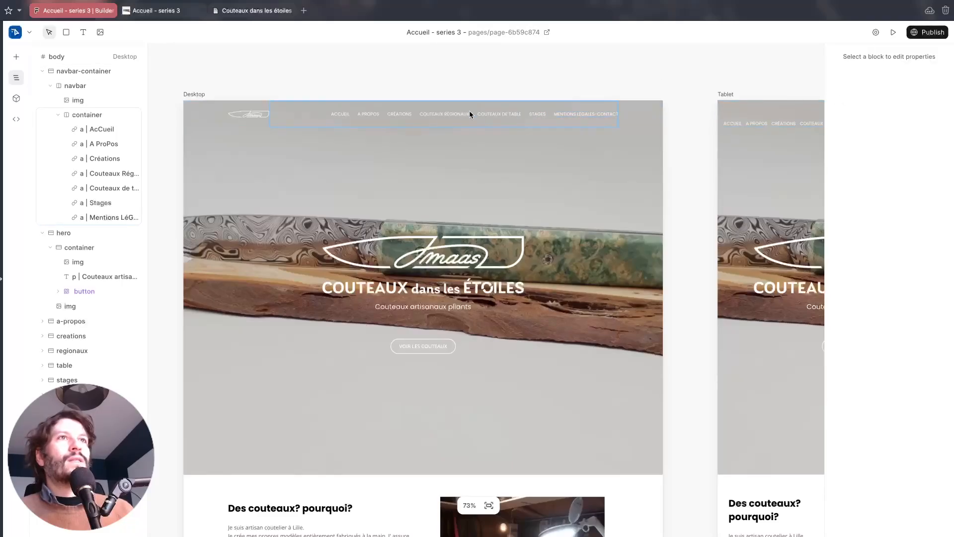
- Set the Accueil link's class to hover-underline-animation and check the class of the A Propos link
click(340, 114)
shift+click(362, 112)
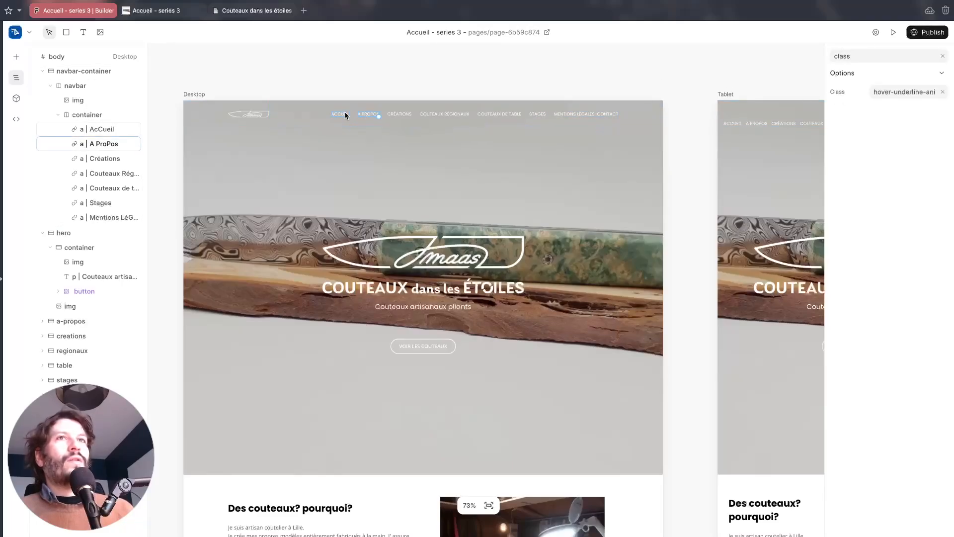
click(344, 112)
click(911, 90)
key(ctrl+v)
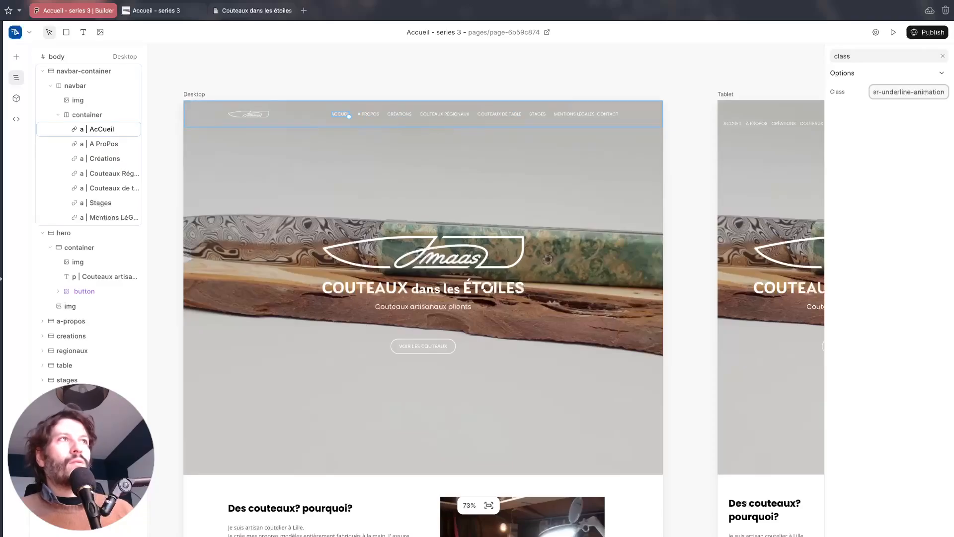
key(Return)
click(367, 115)
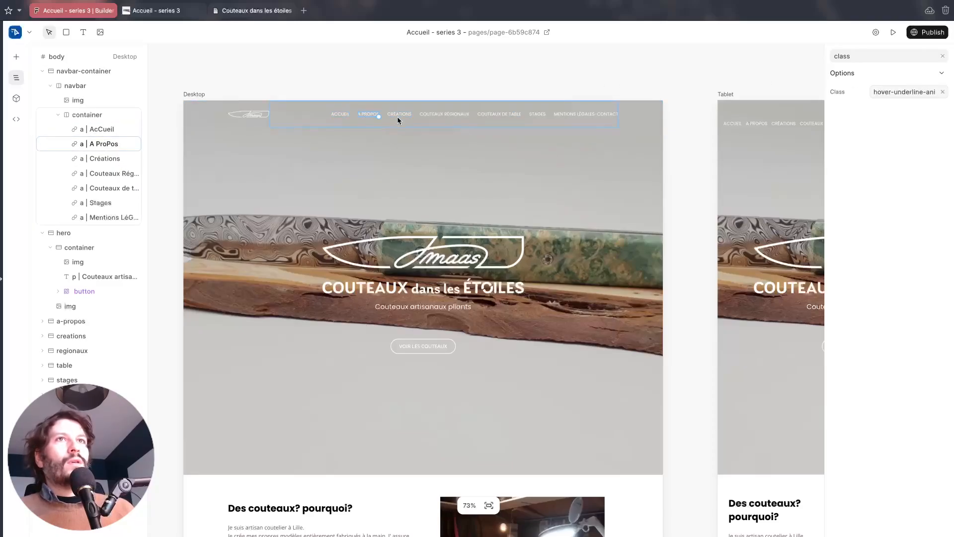
- Set the Créations link's class to hover-underline-animation and check the Couteaux Régionaux link
click(398, 114)
click(909, 92)
key(ctrl+v)
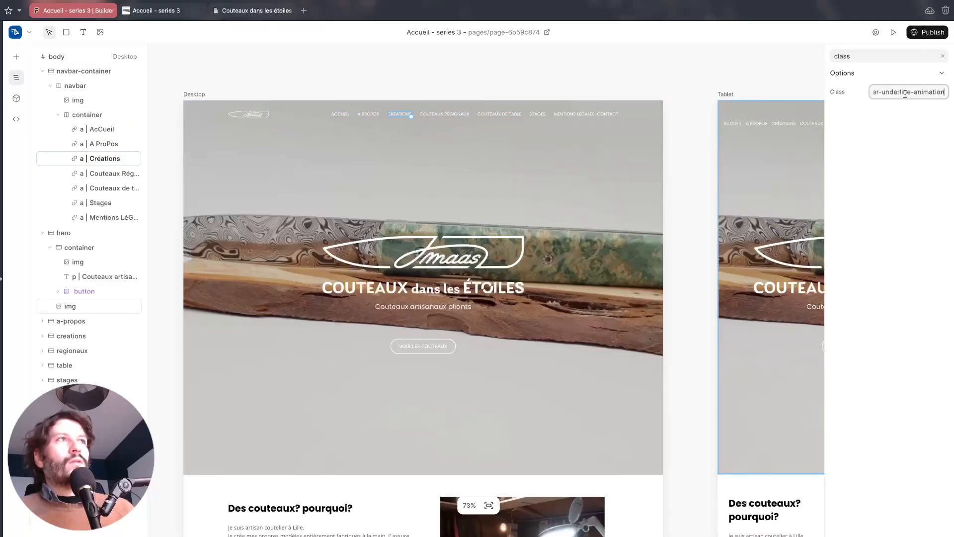
key(Return)
click(441, 113)
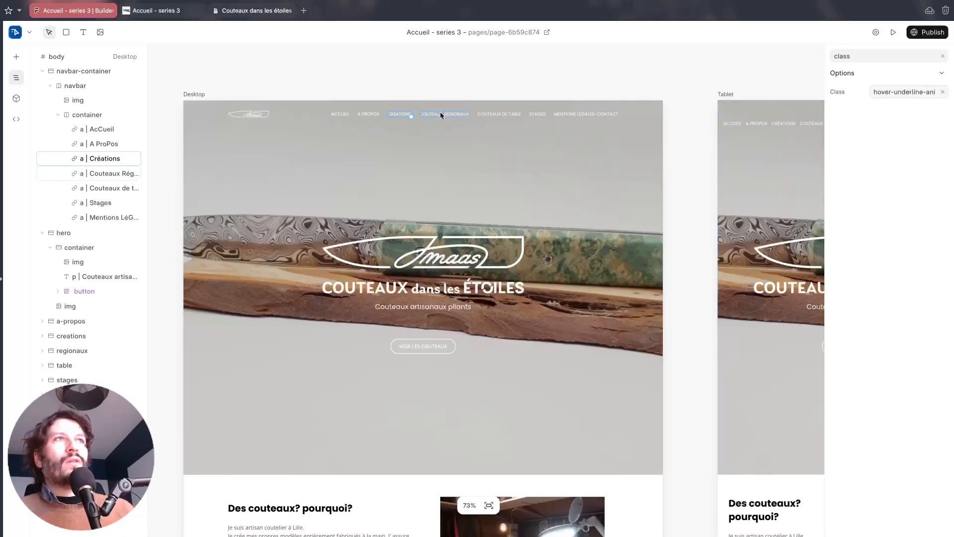
- Set the class of the Couteaux de Table and Stages links to hover-underline-animation
click(499, 113)
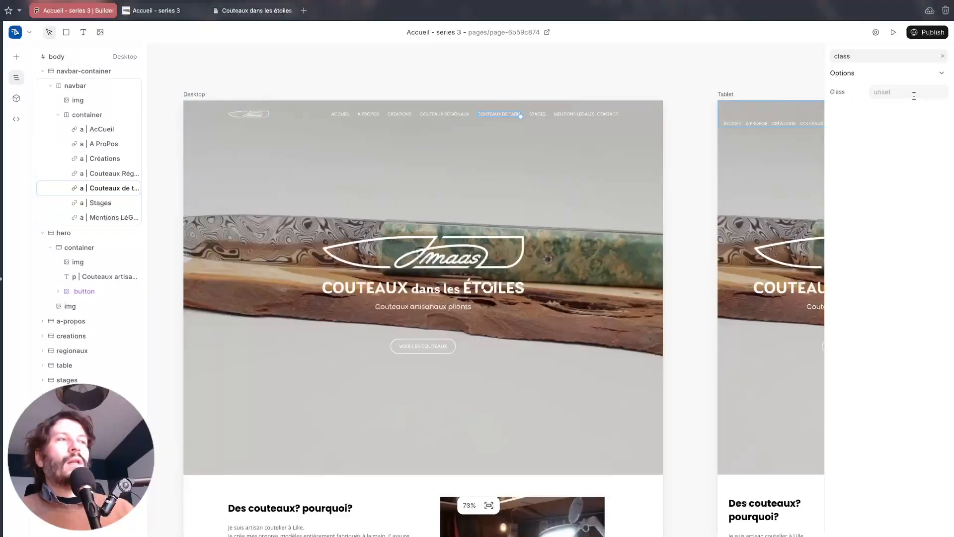
click(899, 93)
text(hover-underline-animation)
key(Return)
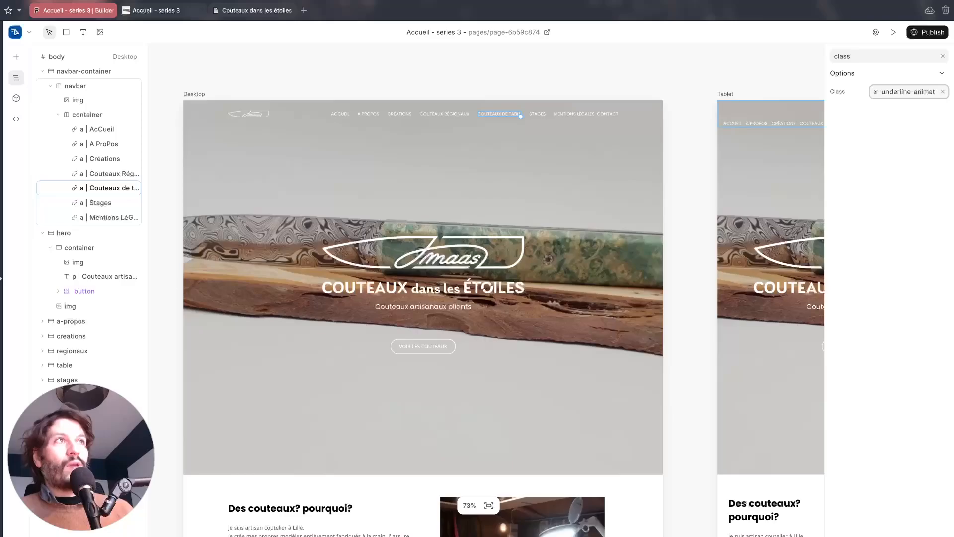
click(536, 113)
click(884, 92)
text(hover-underline-animation)
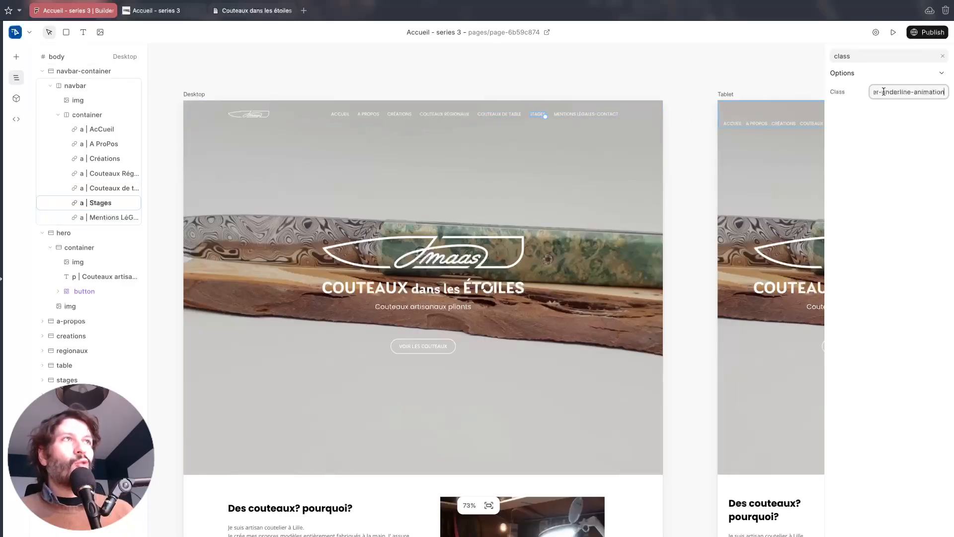
key(Return)
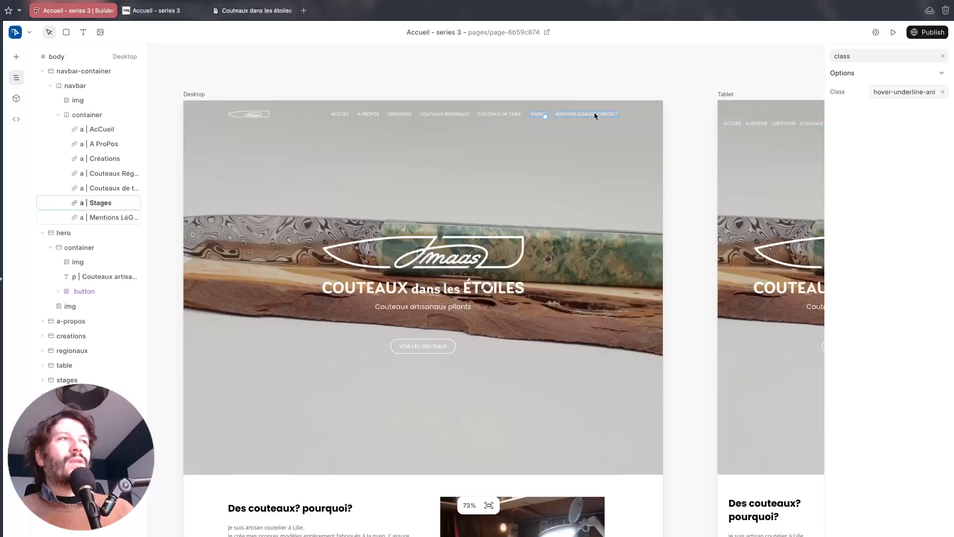
- Set the Mentions Légales-Contact link's class to hover-underline-animation and deselect the link
click(595, 111)
click(884, 92)
text(hover-underline-animation)
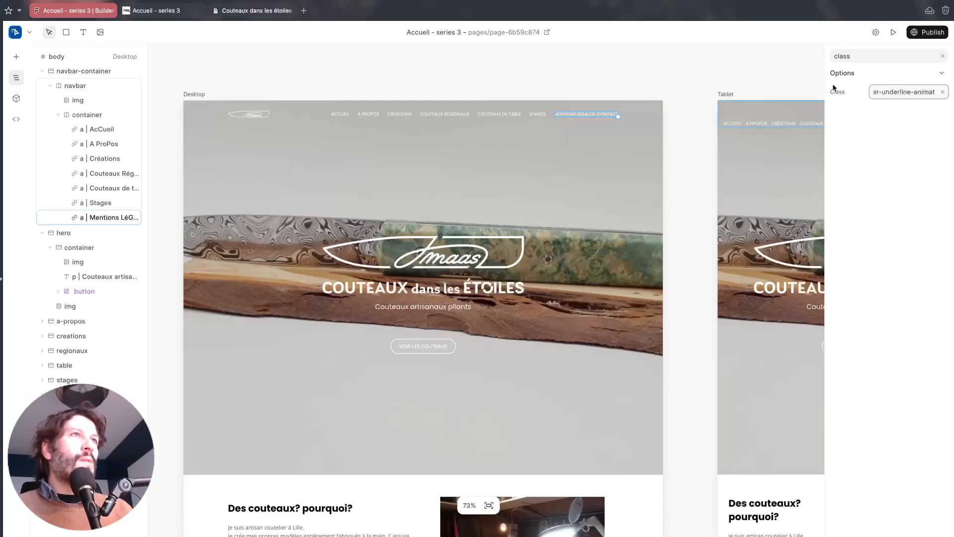
click(594, 68)
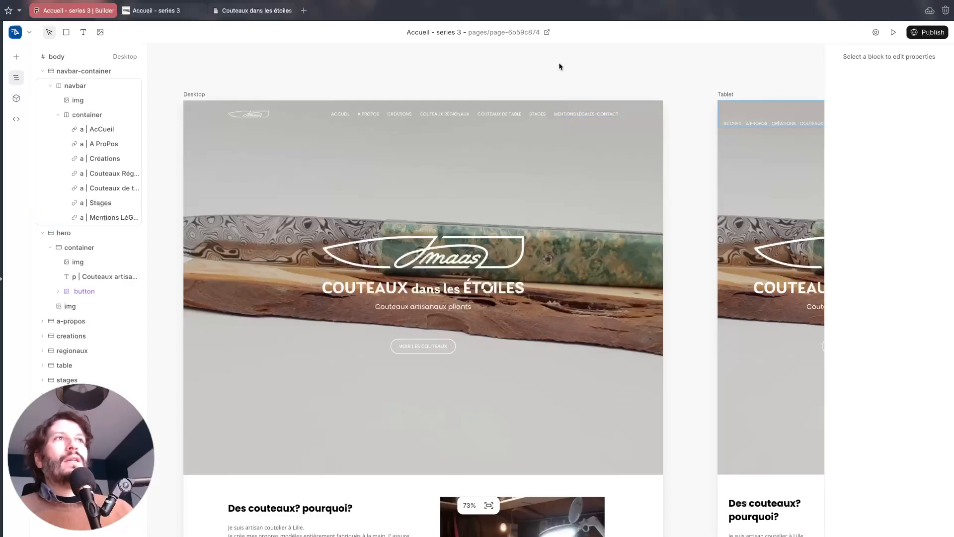
- Check the class assigned to each navigation menu link
click(433, 113)
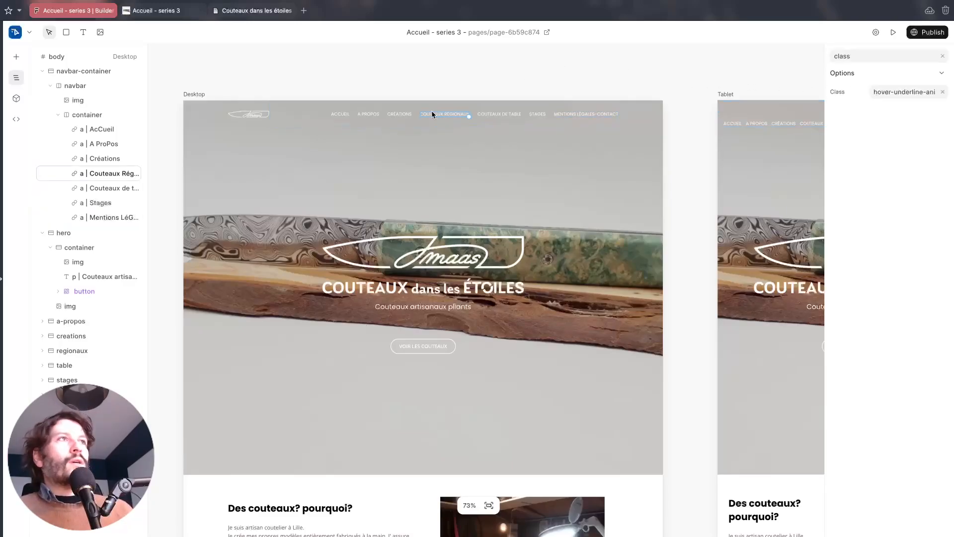
click(390, 115)
click(362, 112)
click(342, 112)
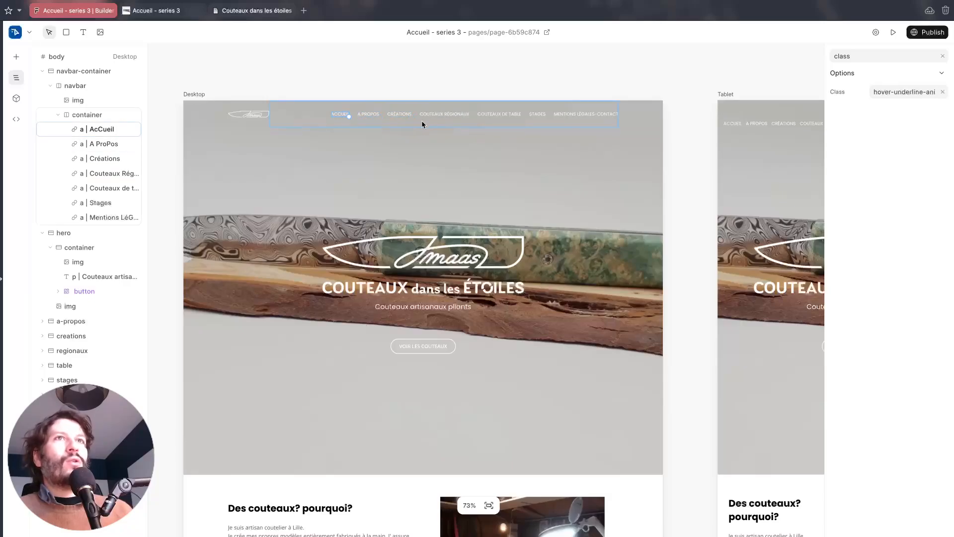
click(442, 114)
click(497, 115)
click(538, 114)
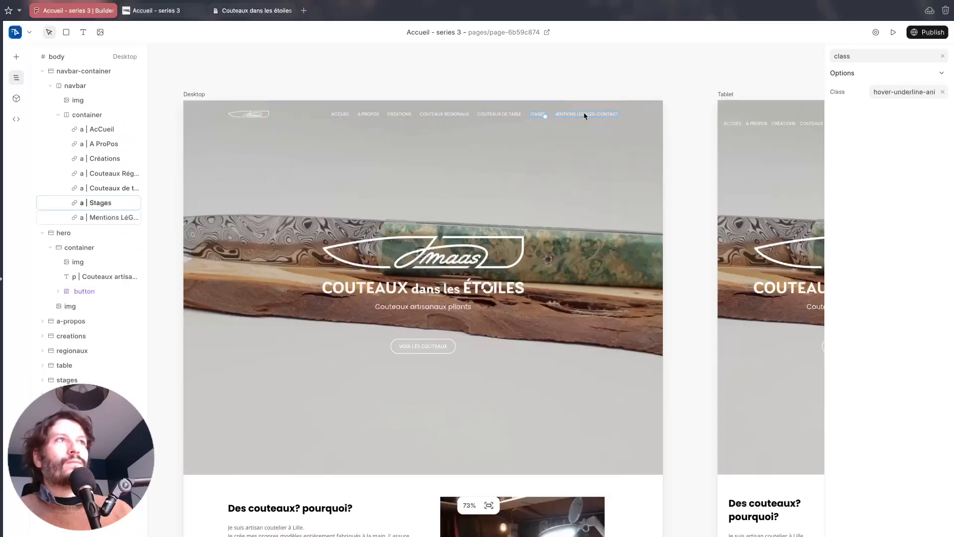
click(583, 113)
click(616, 64)
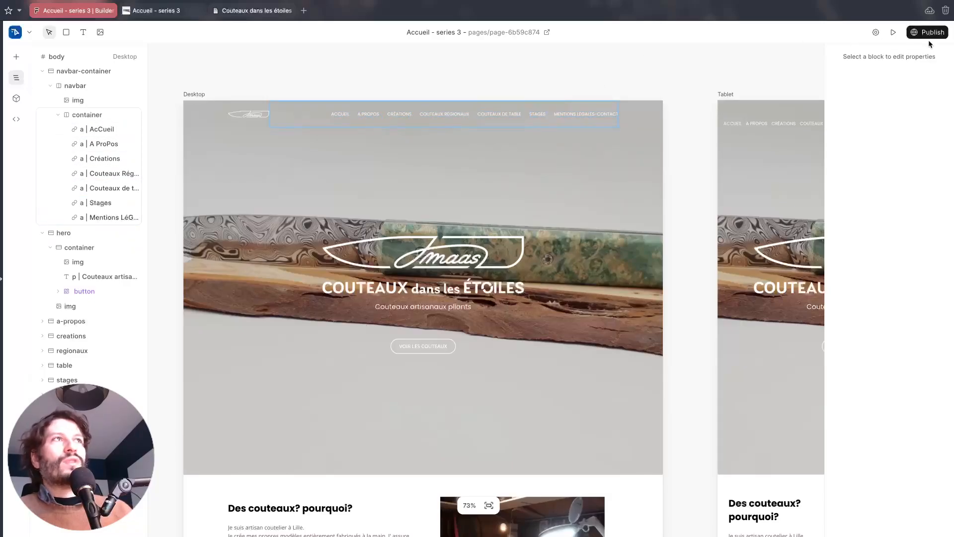
- Preview the page to check the hover underline on the menu links, and return to the builder
click(894, 33)
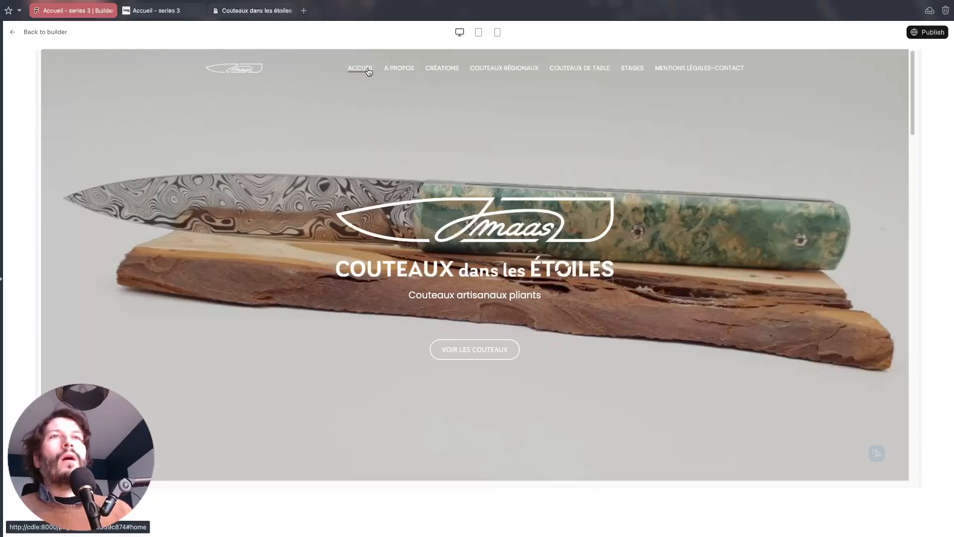
click(37, 33)
scroll(350, 85, up, 5)
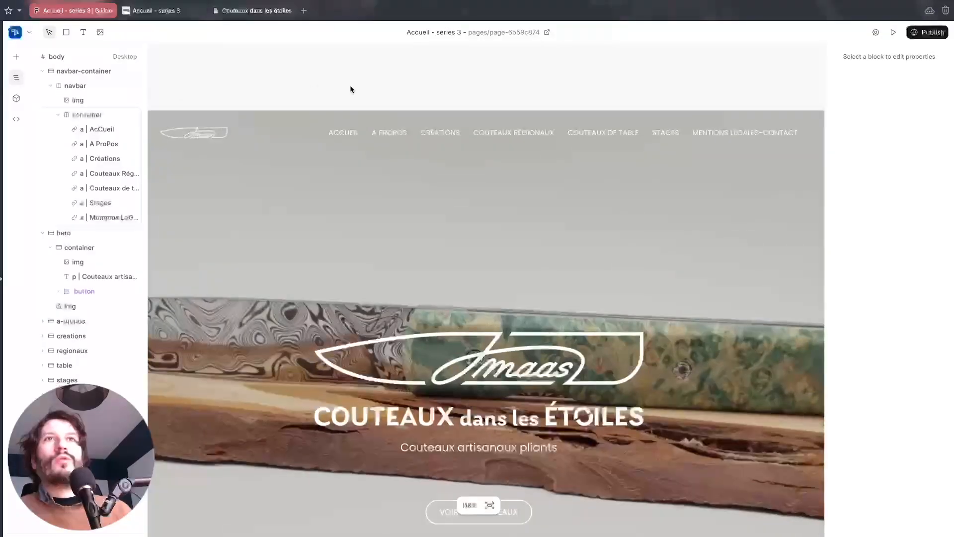
click(87, 129)
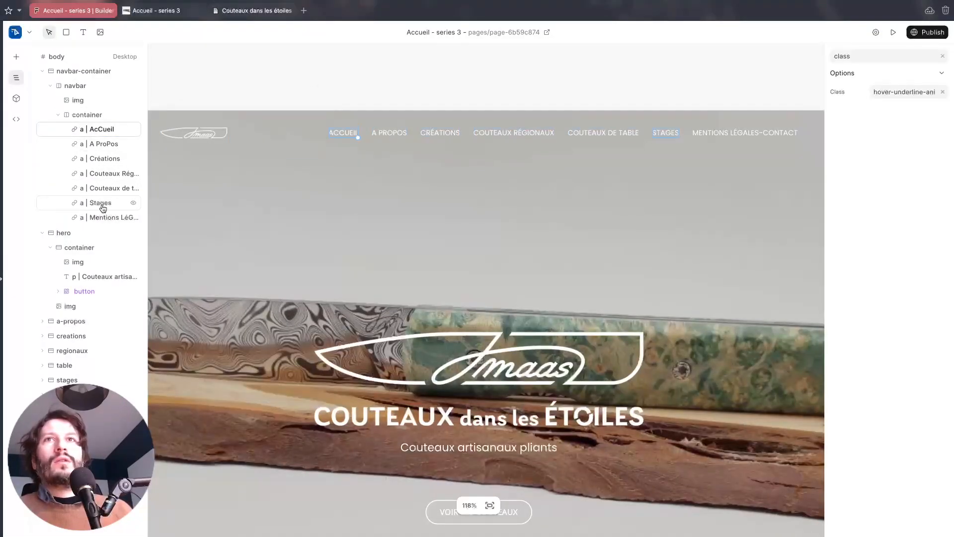
click(92, 116)
click(97, 131)
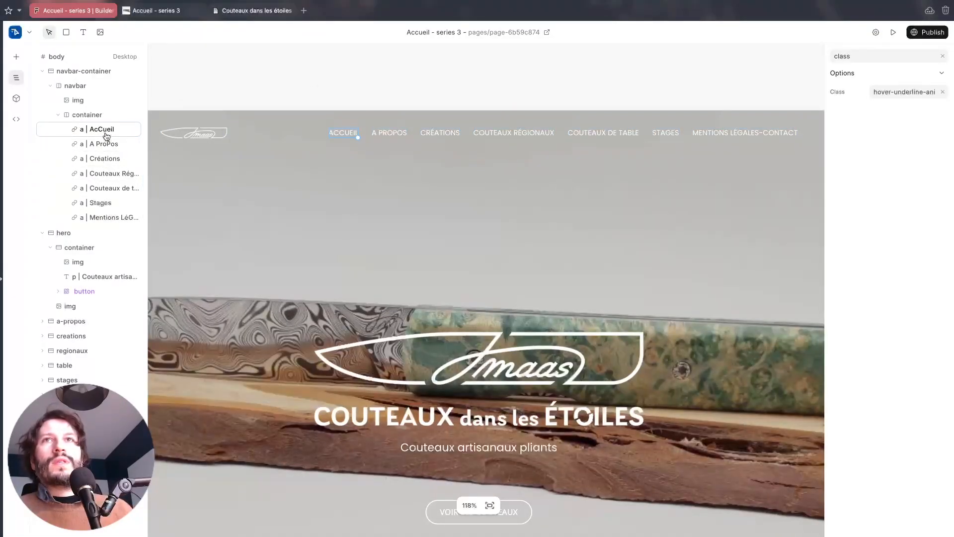
shift+click(117, 222)
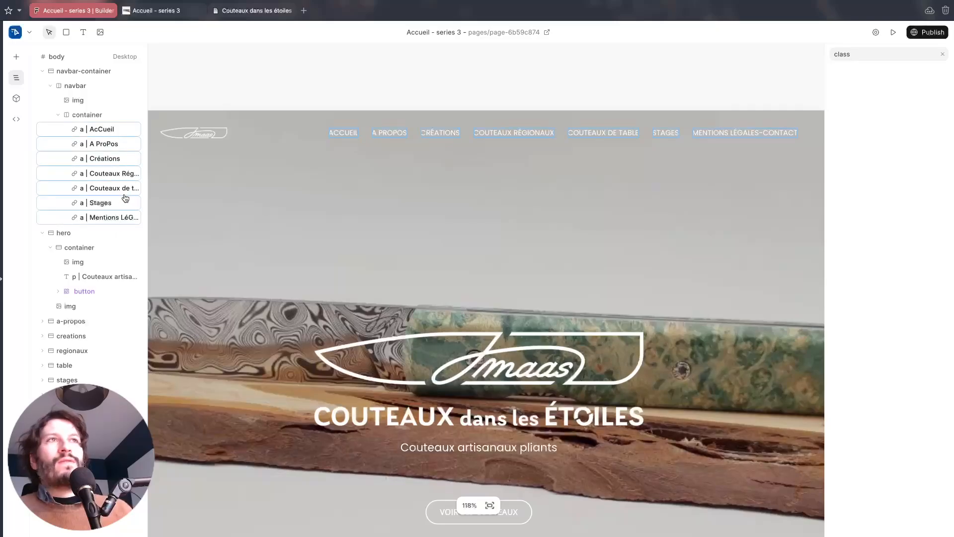
right_click(101, 130)
click(97, 129)
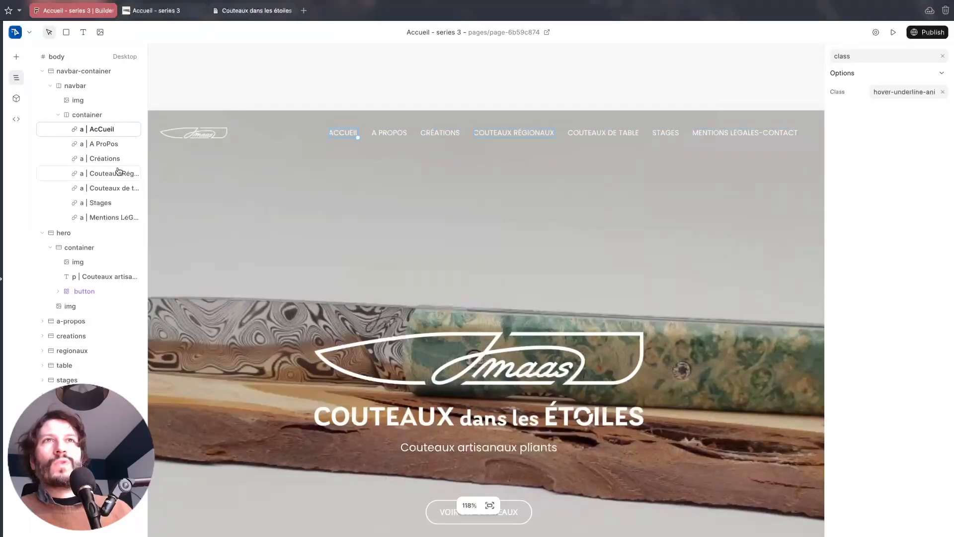
- Filter the properties for padding and select all seven navigation links from AcCueil to Mentions Légales-Contact
click(893, 51)
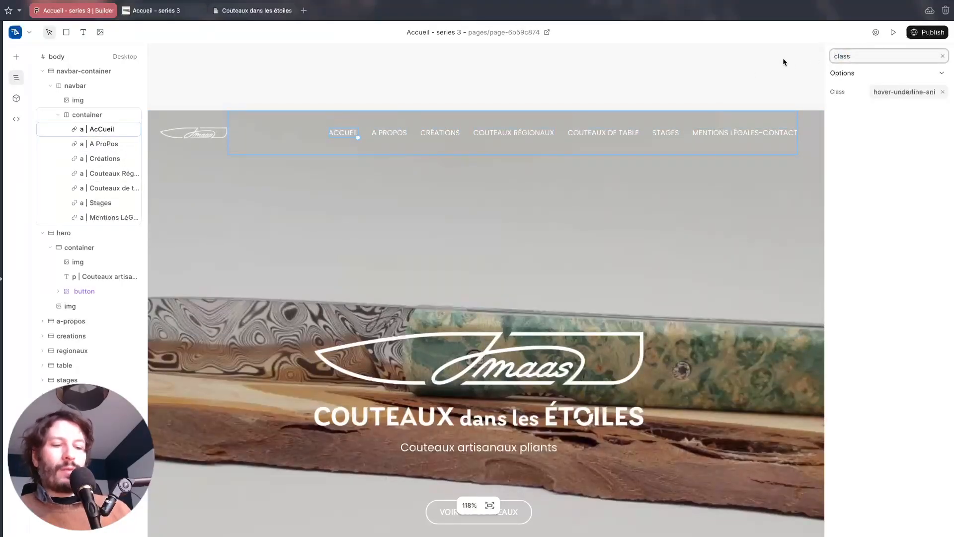
text(pad)
key(ctrl+a)
text(padd)
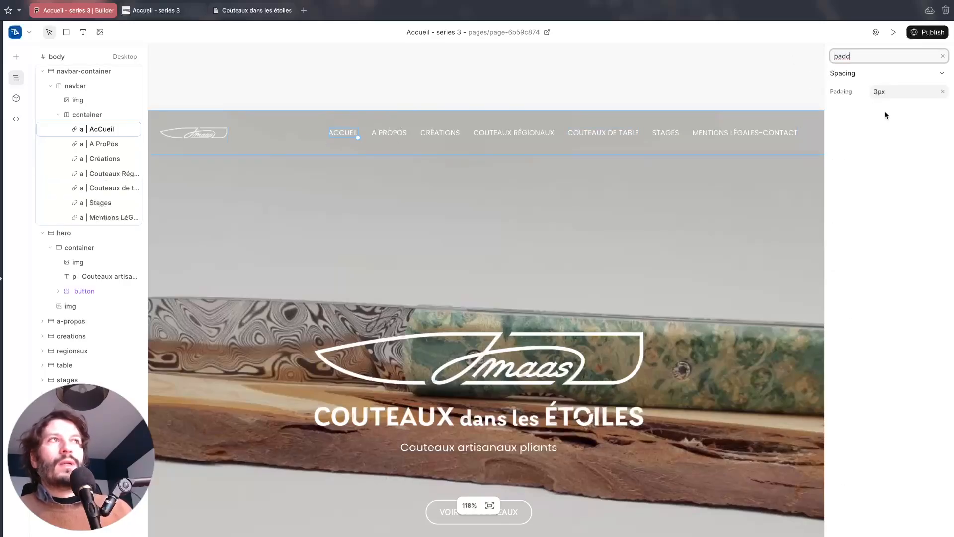
click(901, 91)
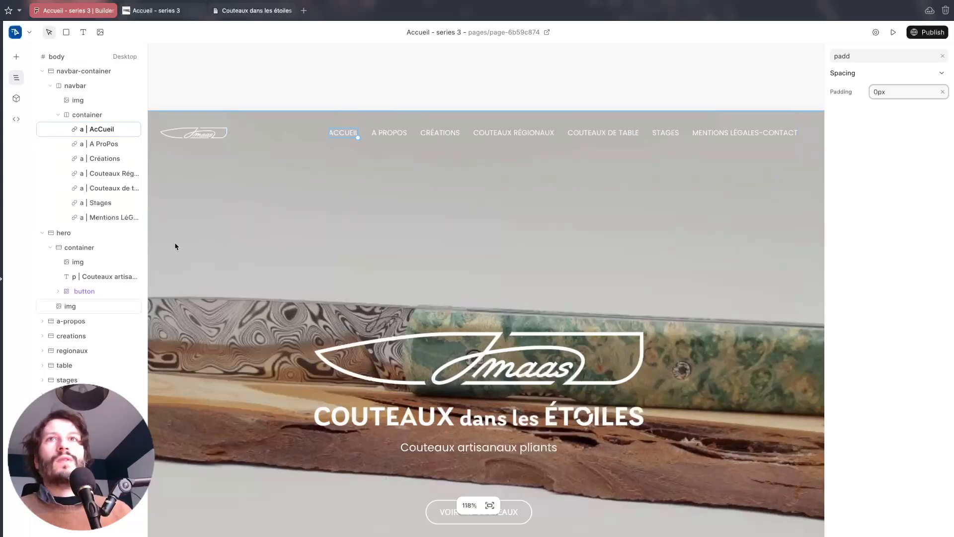
shift+click(105, 217)
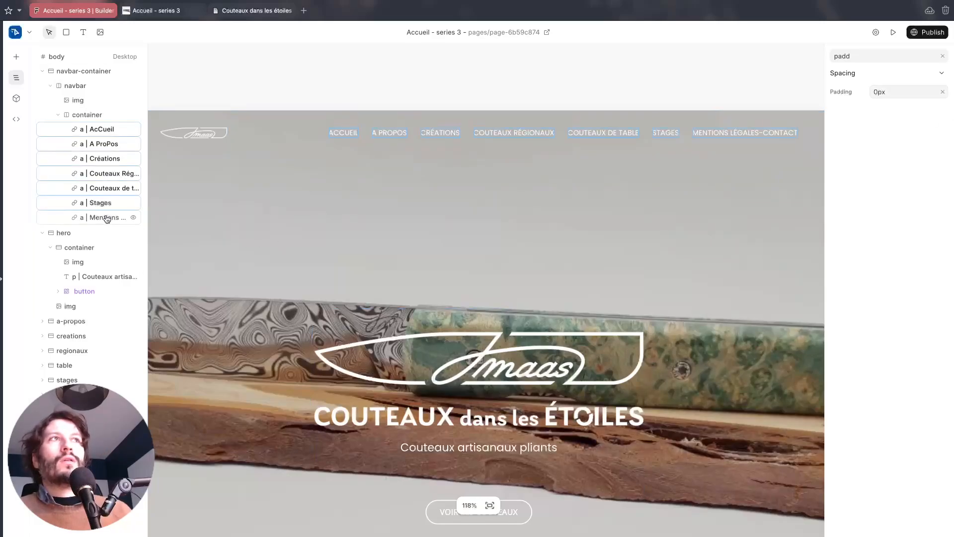
- Try a padding of 0px 8px on the selected navigation links, and undo it
click(898, 90)
text(8px)
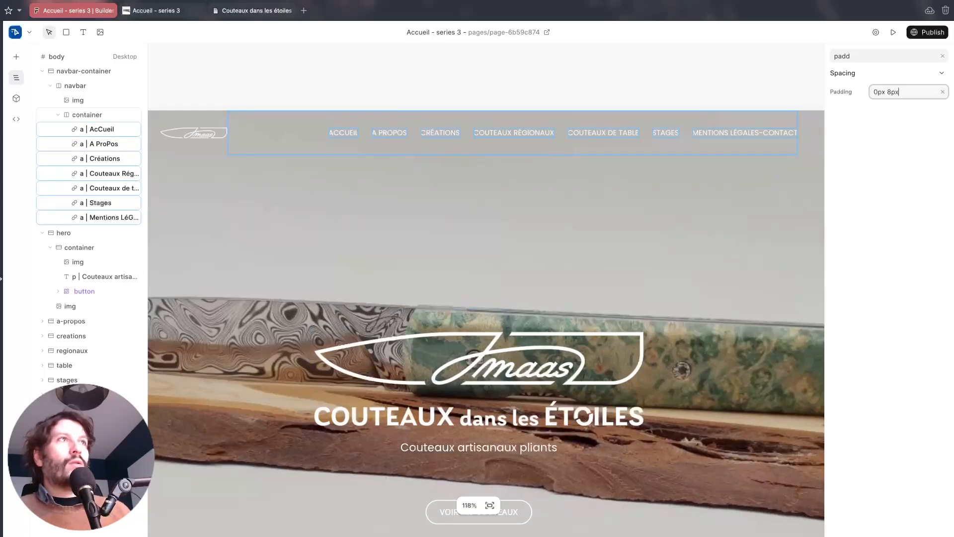
key(BackSpace)
key(BackSpace)
key(BackSpace)
key(BackSpace)
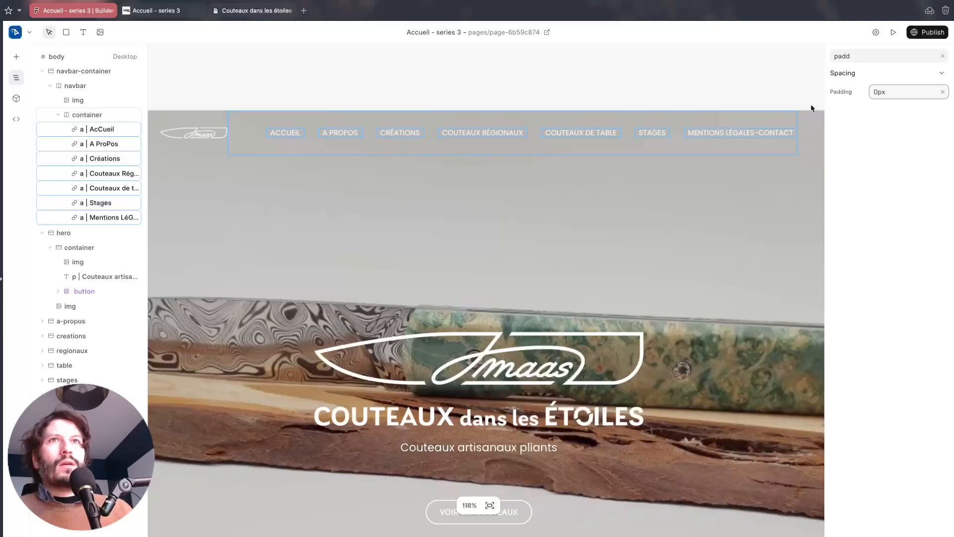
click(669, 82)
key(ctrl+z)
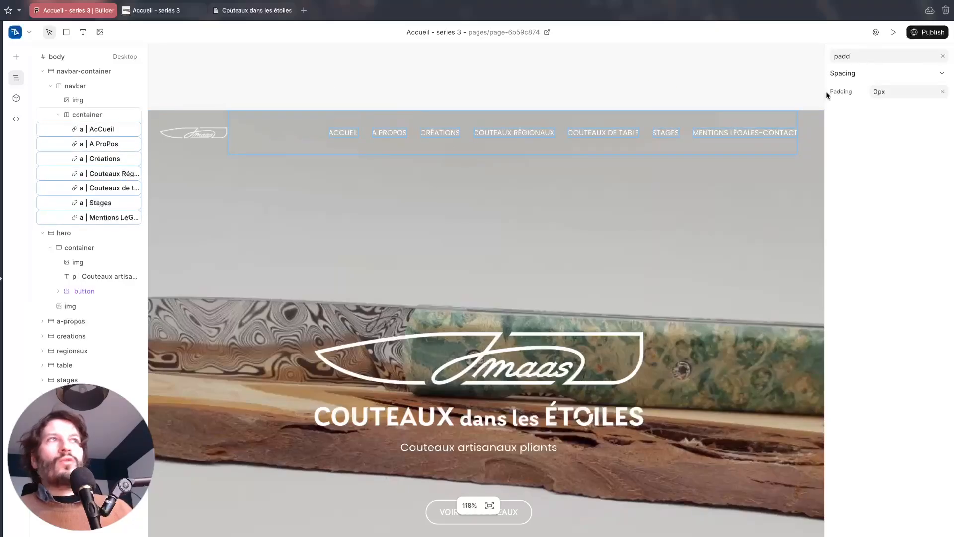
- Set the padding of all navigation links to 8px 0px and deselect them
click(892, 90)
text(0px)
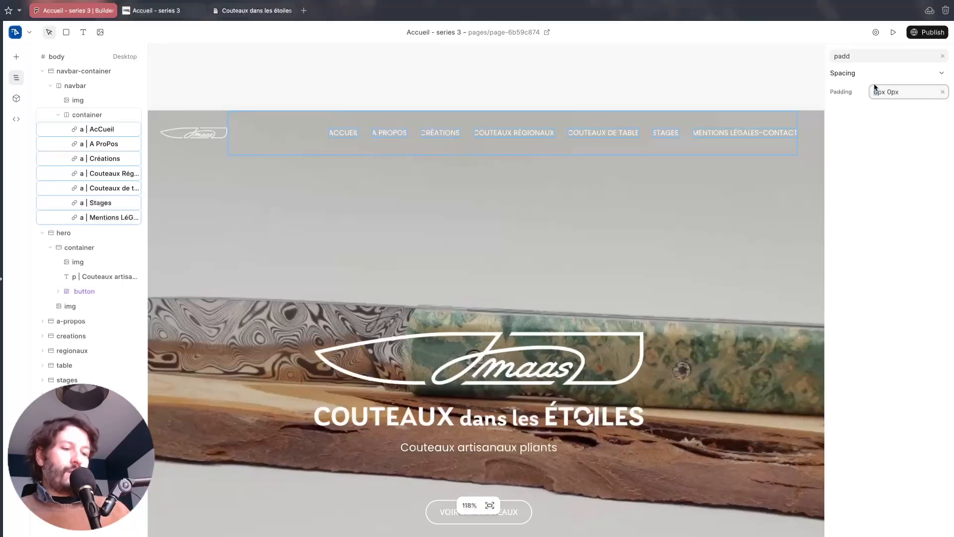
text(8)
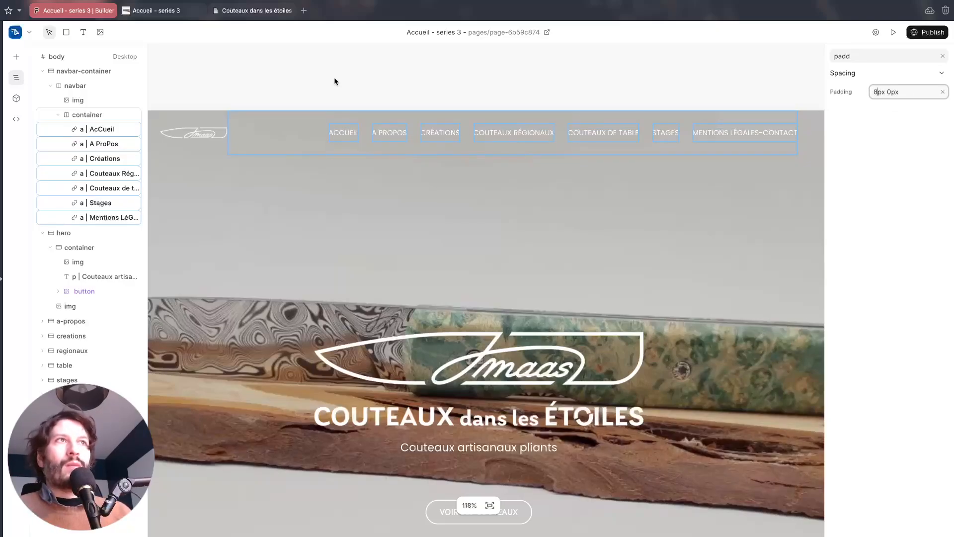
click(315, 80)
- Preview the hover underline on the menu links and publish the page, returning to the builder
click(893, 31)
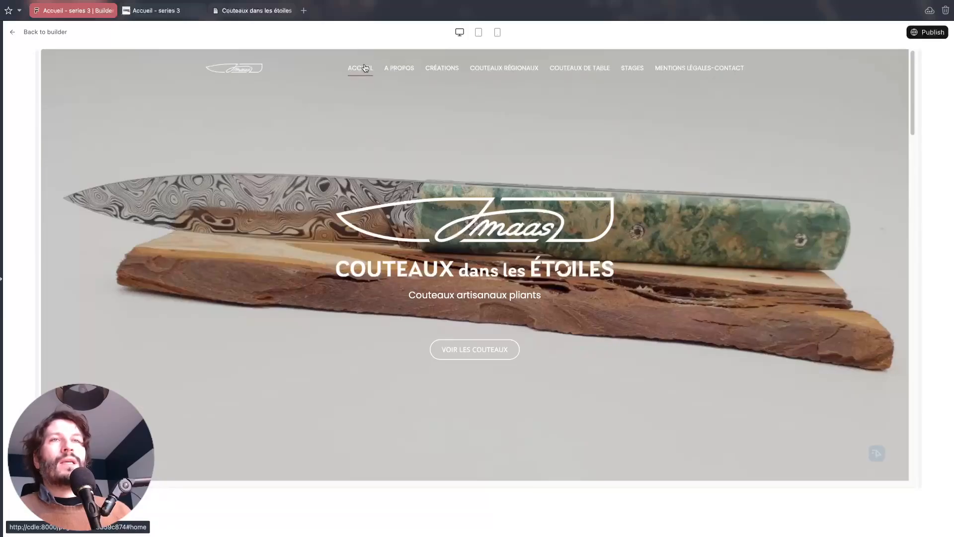
click(40, 35)
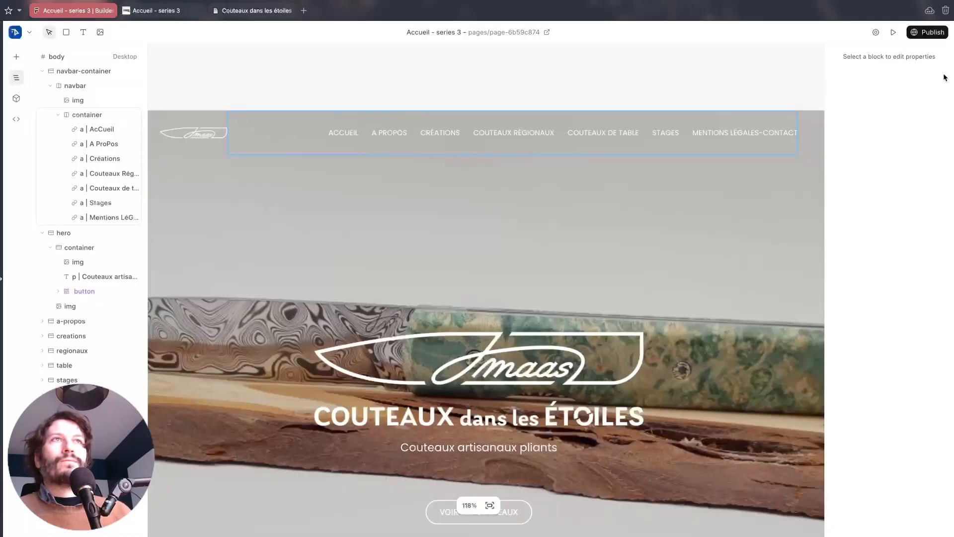
click(930, 38)
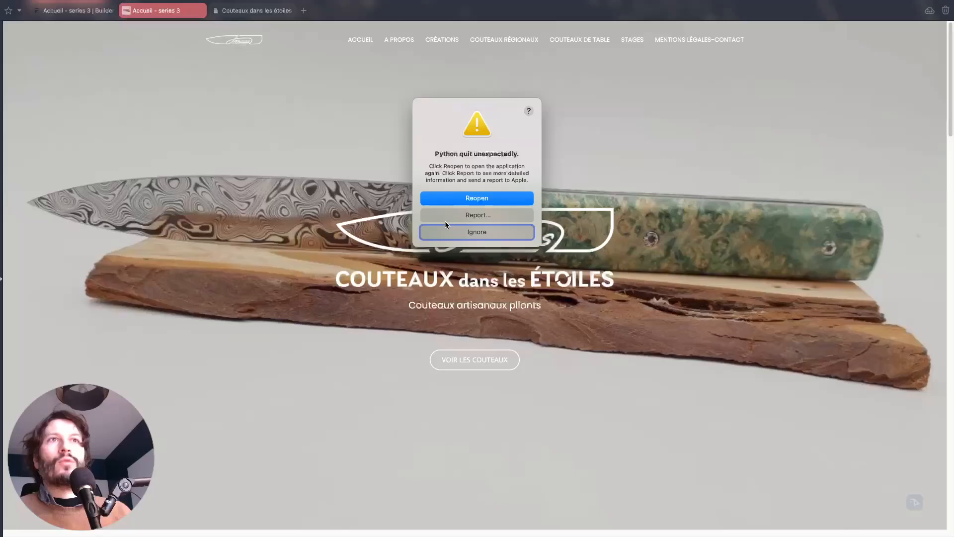
click(445, 229)
click(73, 11)
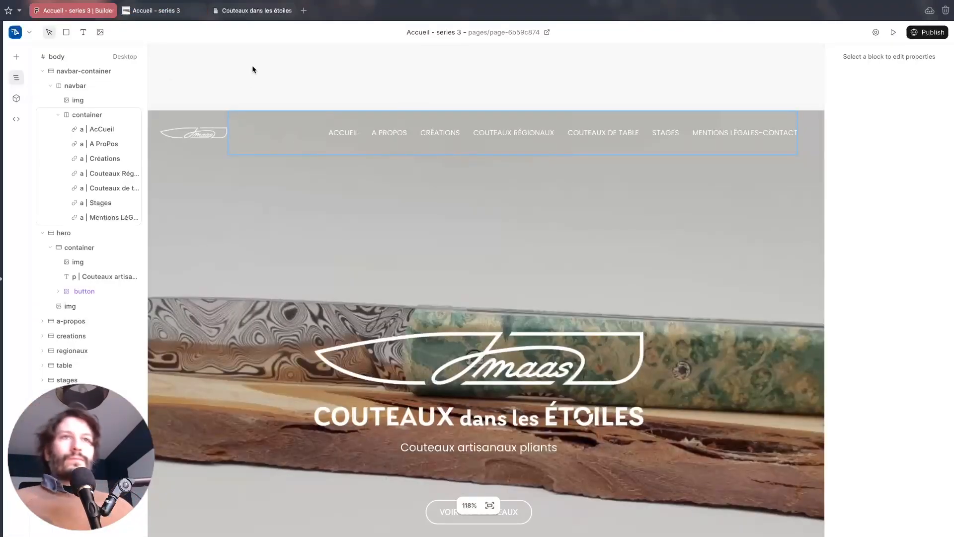
- Append global CSS giving .navbar-container a transparent background with a 0.6s ease-in-out transition, and .navbar-container.scrolled background #875b5b with opacity 0.9
scroll(450, 146, up, 1)
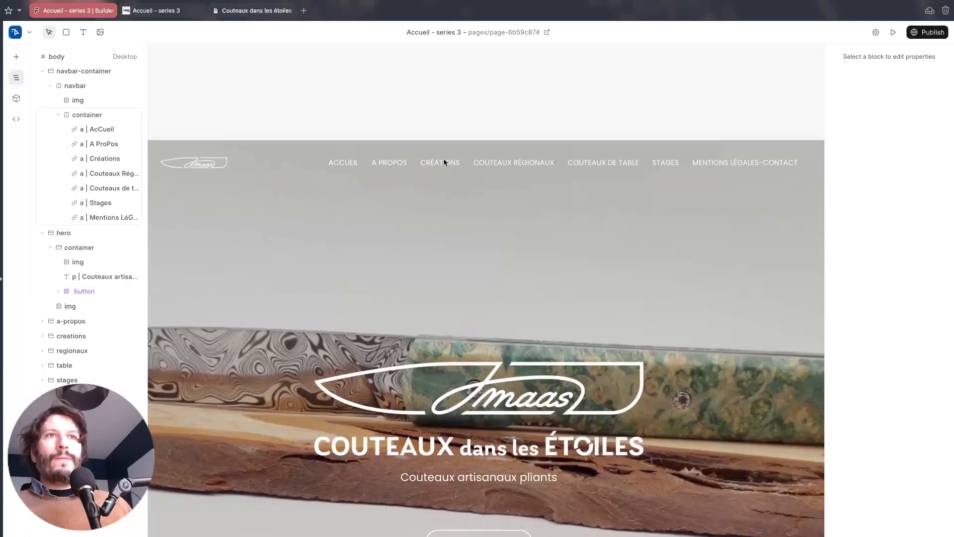
scroll(443, 158, down, 1)
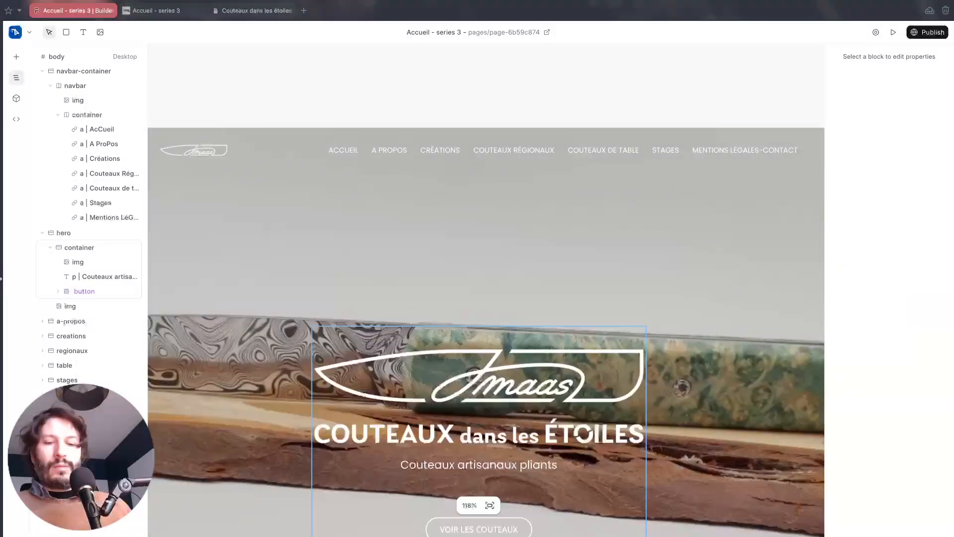
click(875, 32)
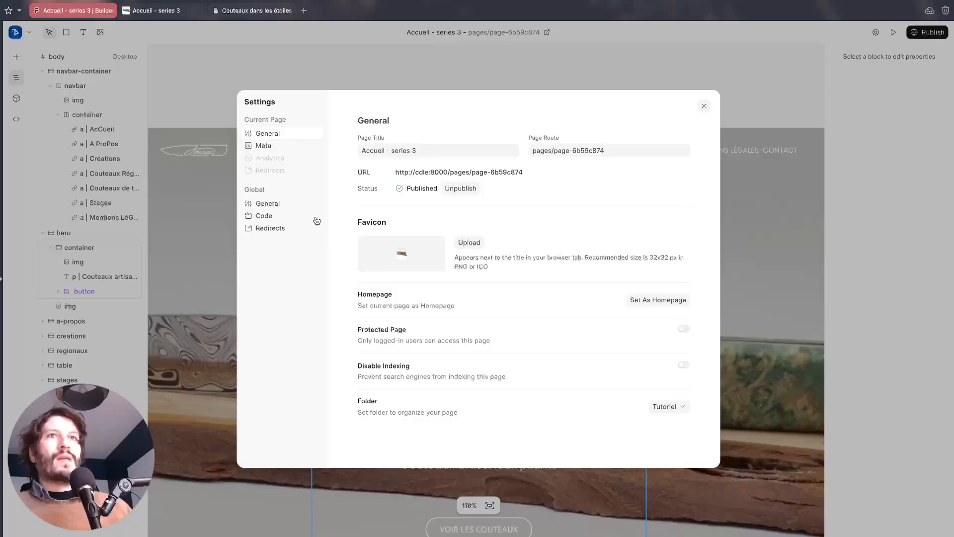
click(281, 216)
scroll(482, 328, down, 3)
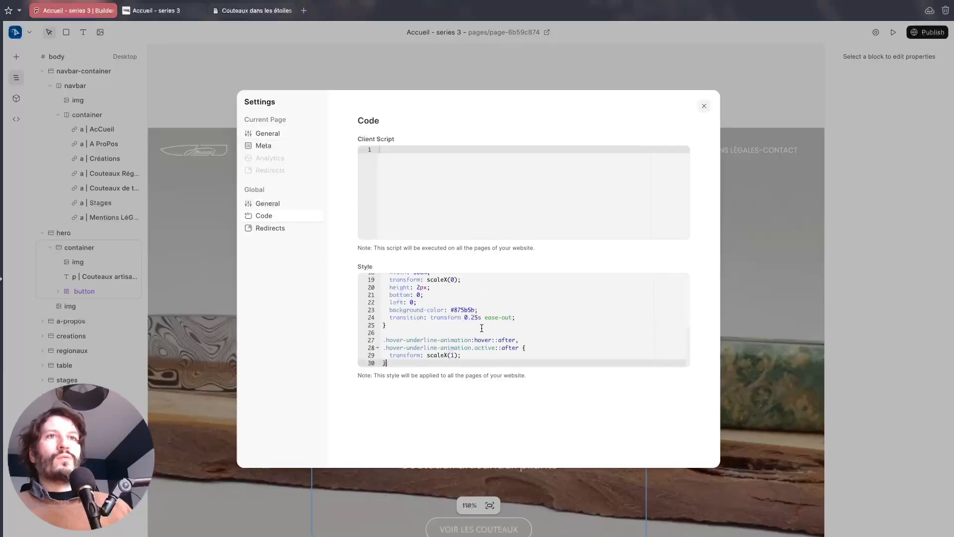
click(394, 363)
text(.navbar-container {   background-color: transparent;   transition: background-color 0.6s ease-in-out; }  .navbar-container.scrolled {   background-color: #875b5b;   opacity: 0.9; })
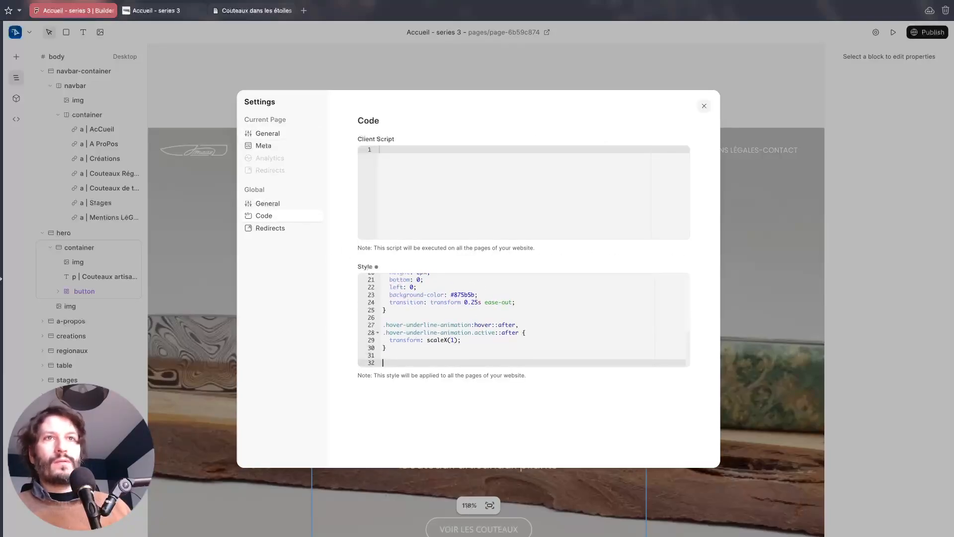
scroll(397, 318, up, 2)
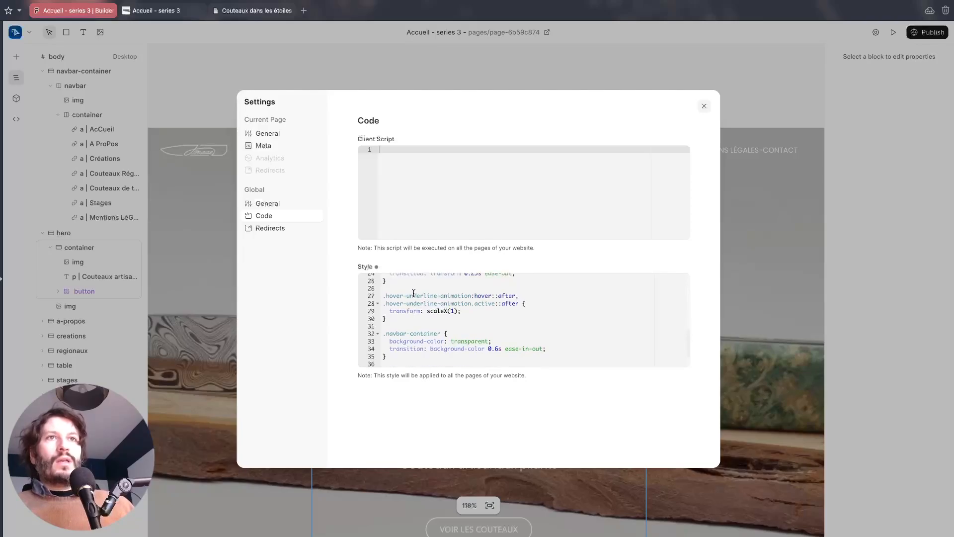
scroll(413, 303, down, 2)
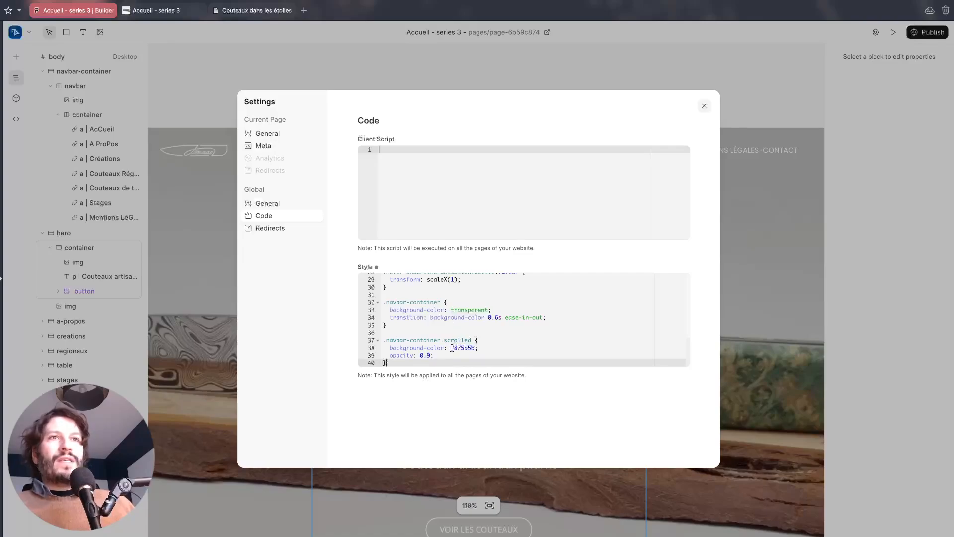
drag(451, 347, 475, 347)
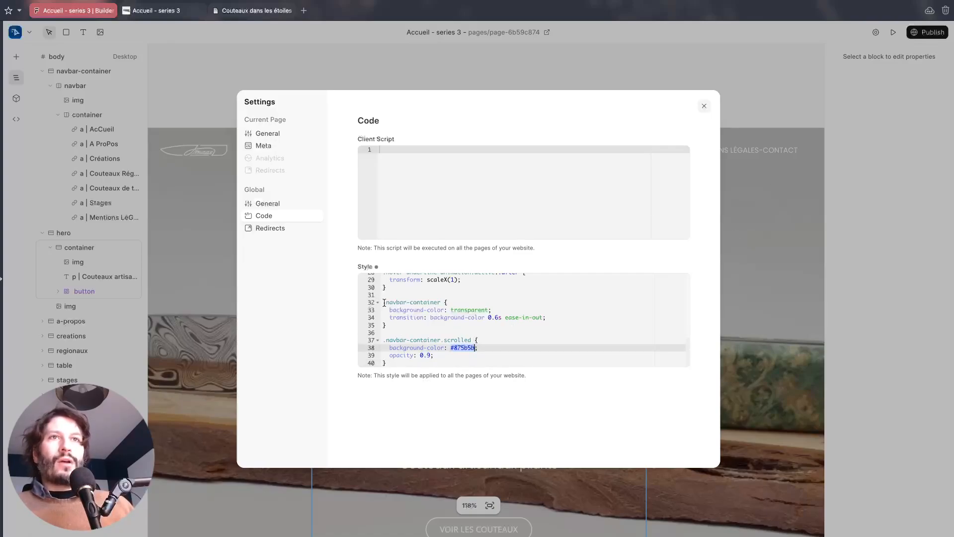
- Copy the class name navbar-container from the global CSS and assign it to the navbar-container block
drag(385, 302, 440, 303)
key(ctrl+c)
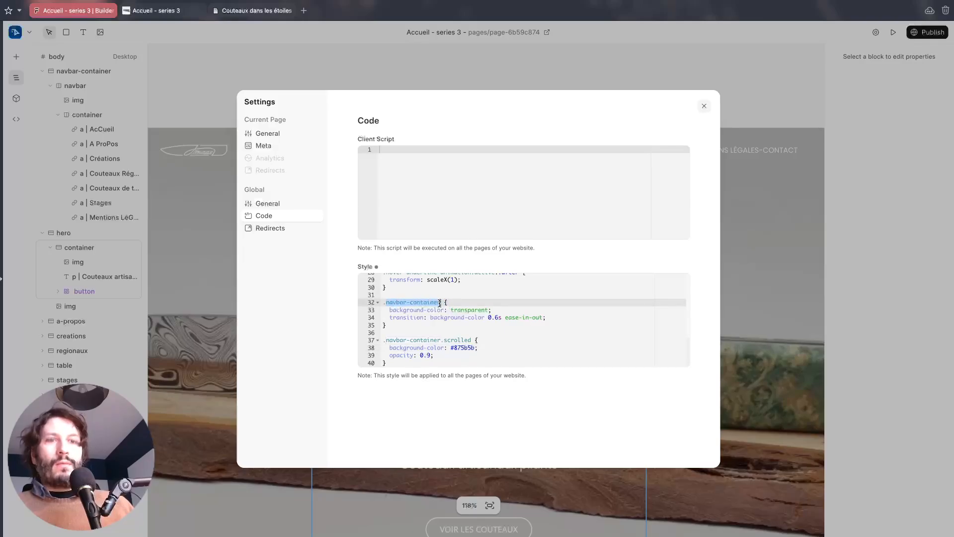
click(704, 105)
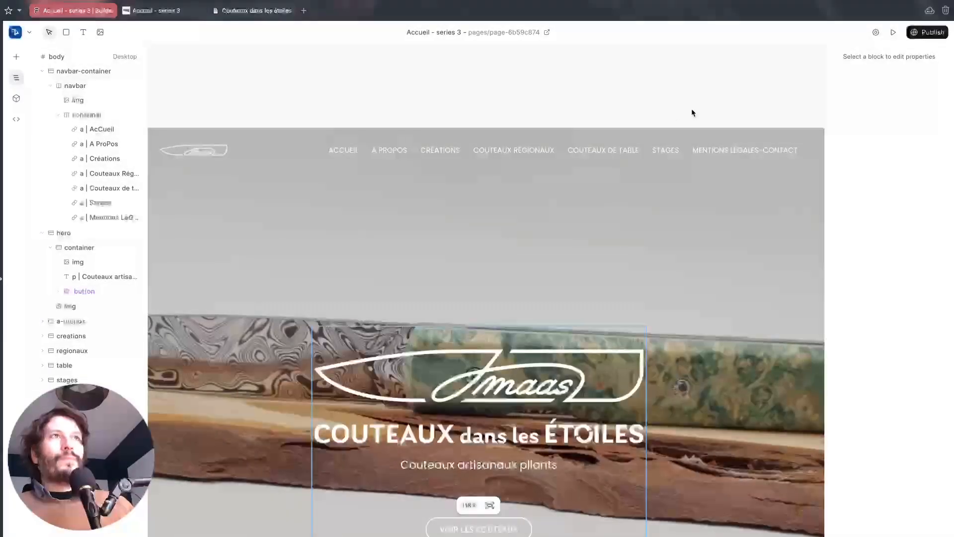
click(61, 71)
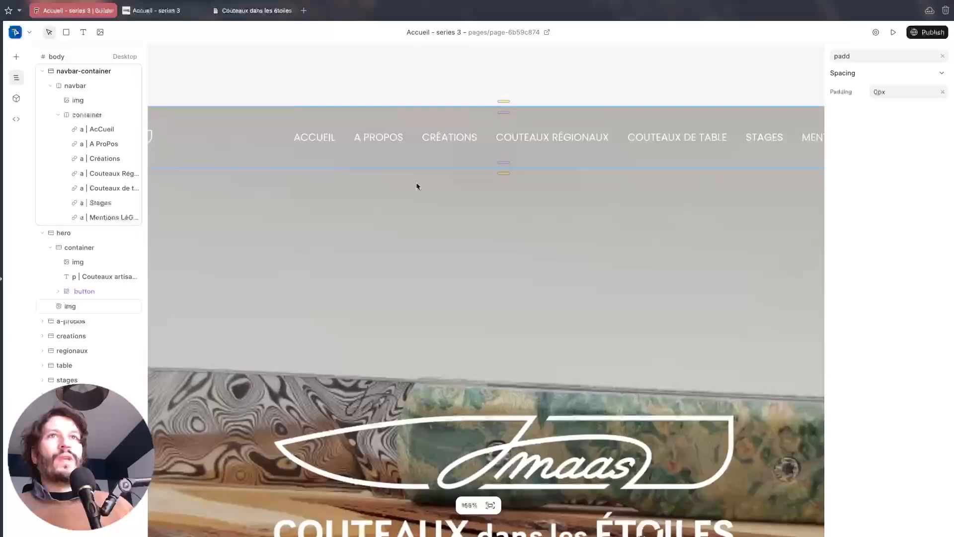
scroll(416, 184, down, 5)
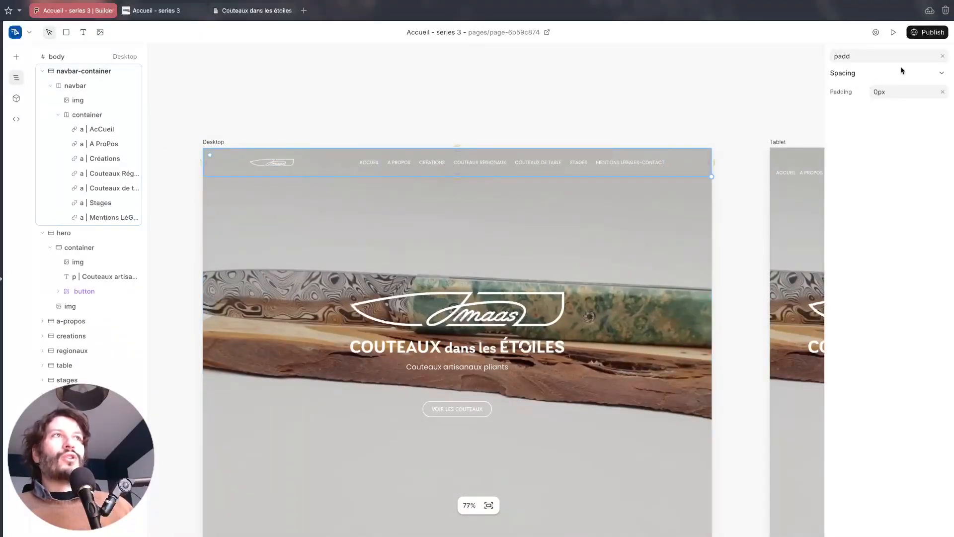
click(942, 56)
click(911, 56)
text(class)
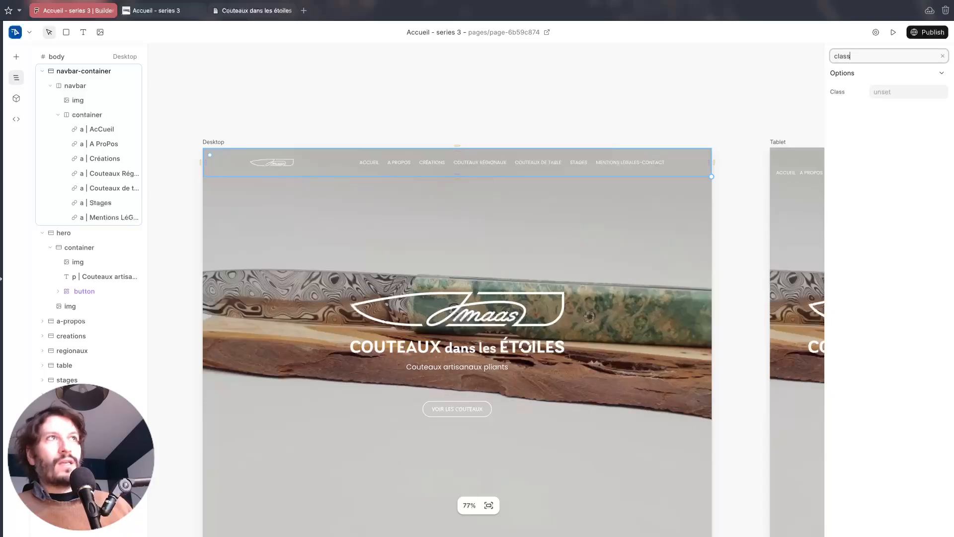
click(906, 90)
key(ctrl+v)
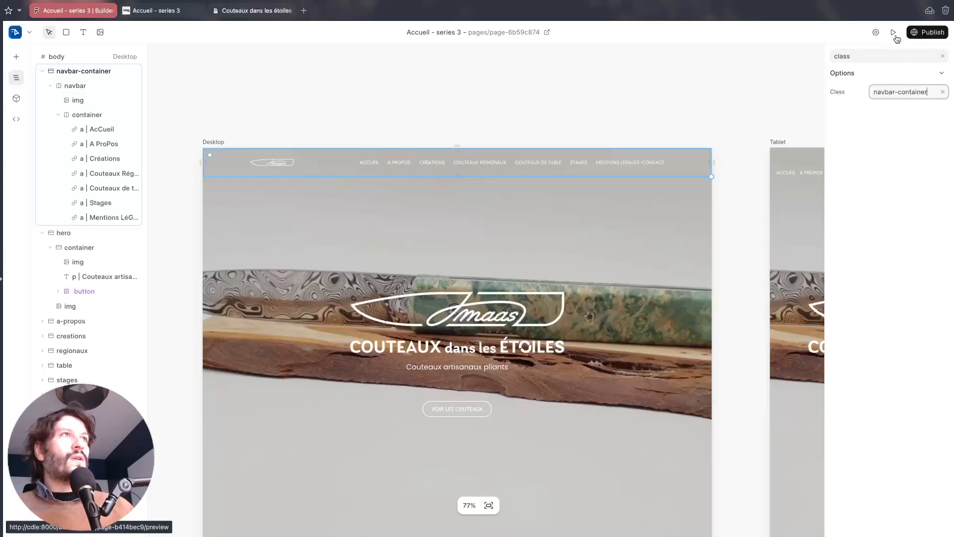
click(512, 52)
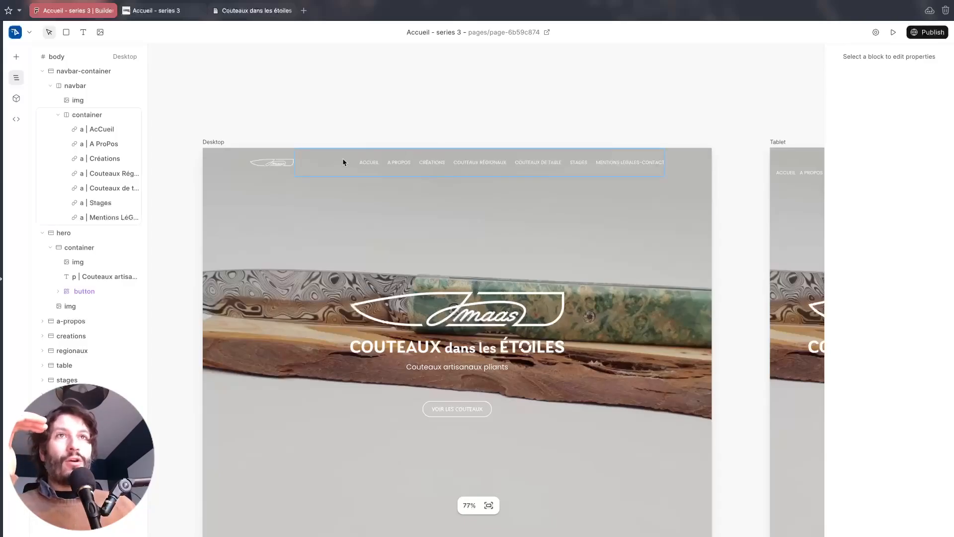
click(215, 163)
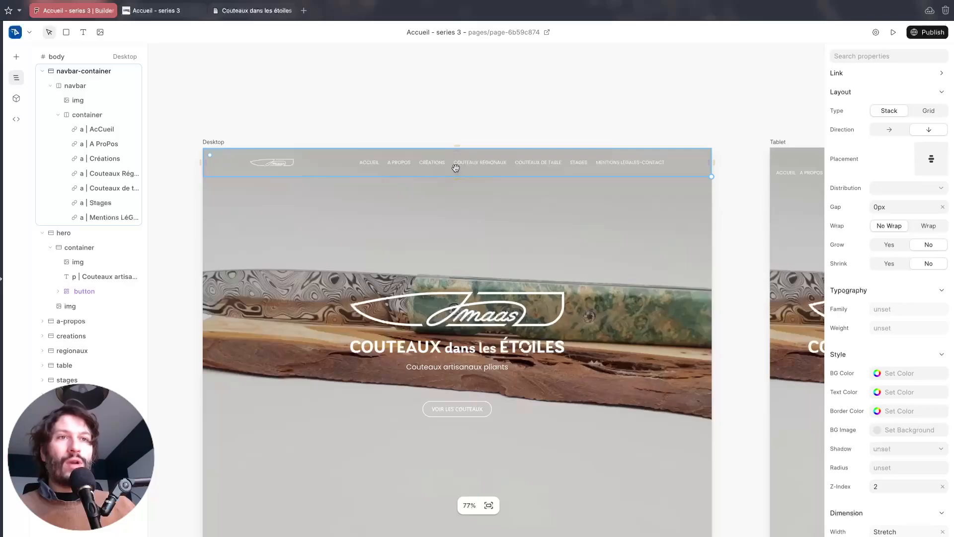
click(317, 112)
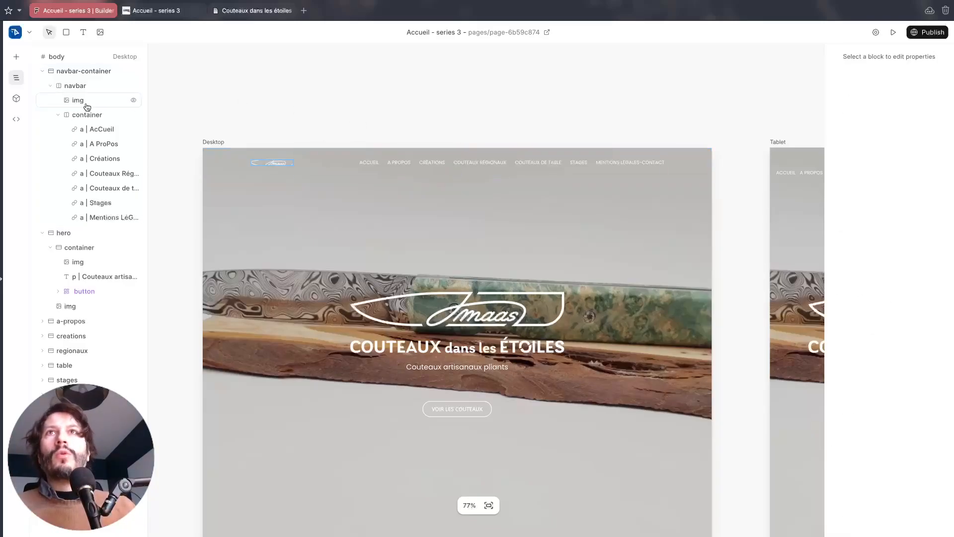
- Add a global client script that adds the class scrolled to .navbar-container when window.scrollY exceeds 0 and removes it otherwise
click(16, 118)
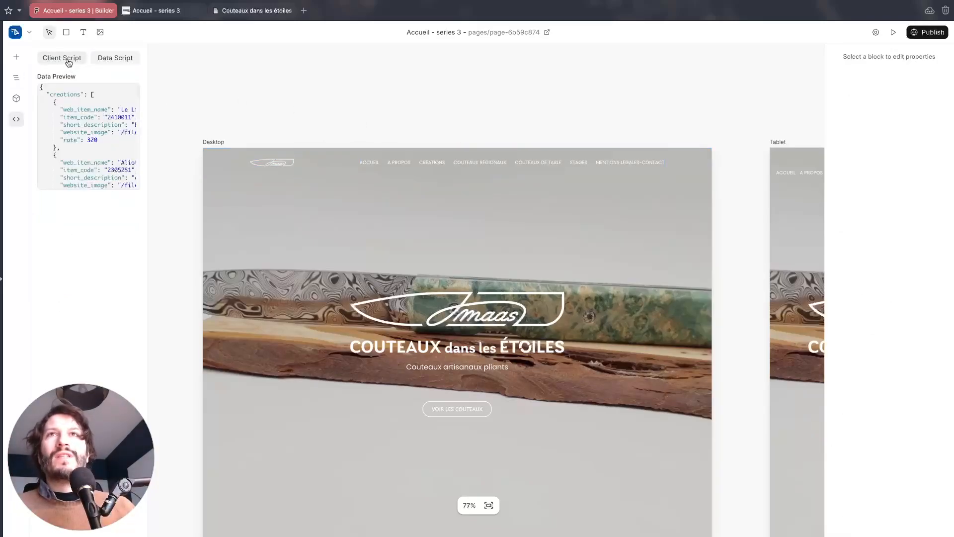
click(875, 32)
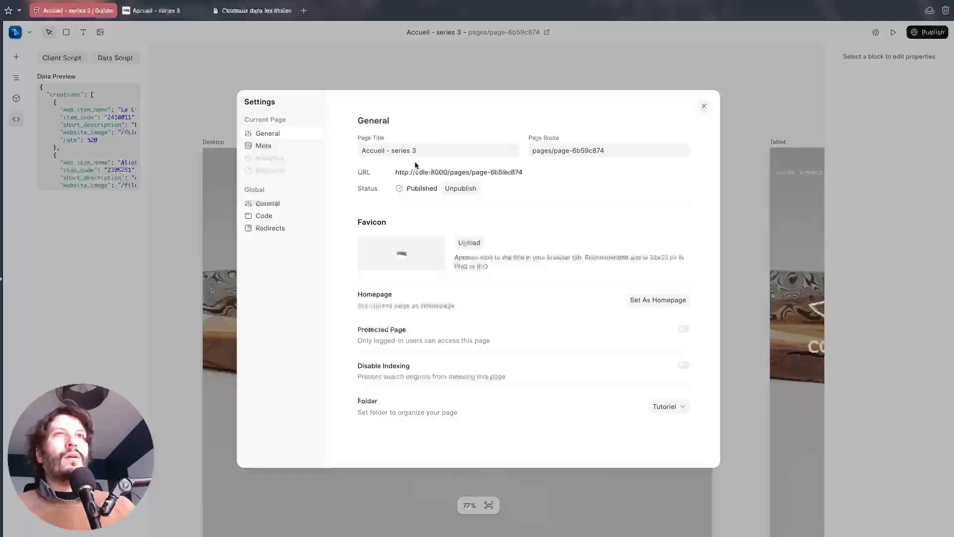
click(275, 217)
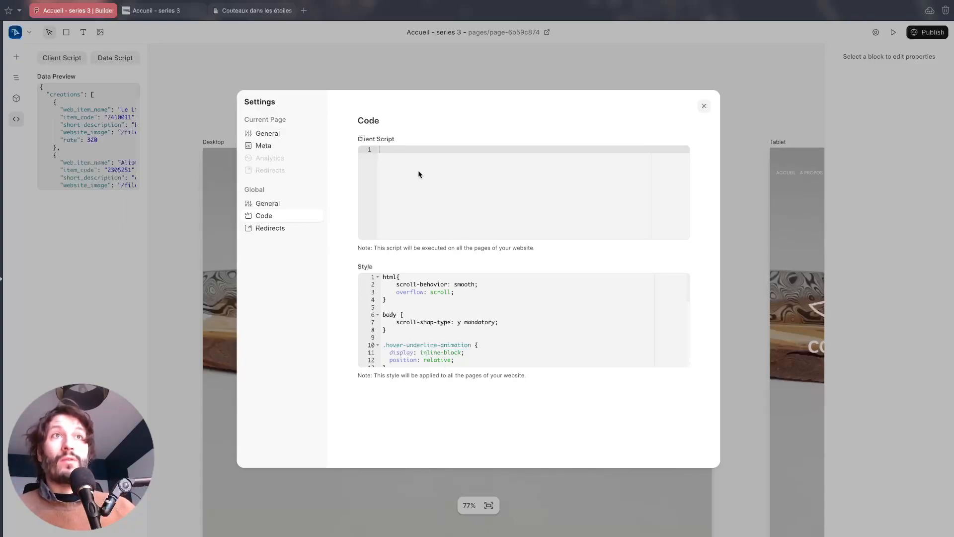
text(document.addEventListener("scroll", () => {   const navbar = document.querySelector(".navbar-container");   if (window.scrollY > 0) {     navbar.classList.add("scrolled");   } else {     navbar.classList.remove("scrolled");   } });)
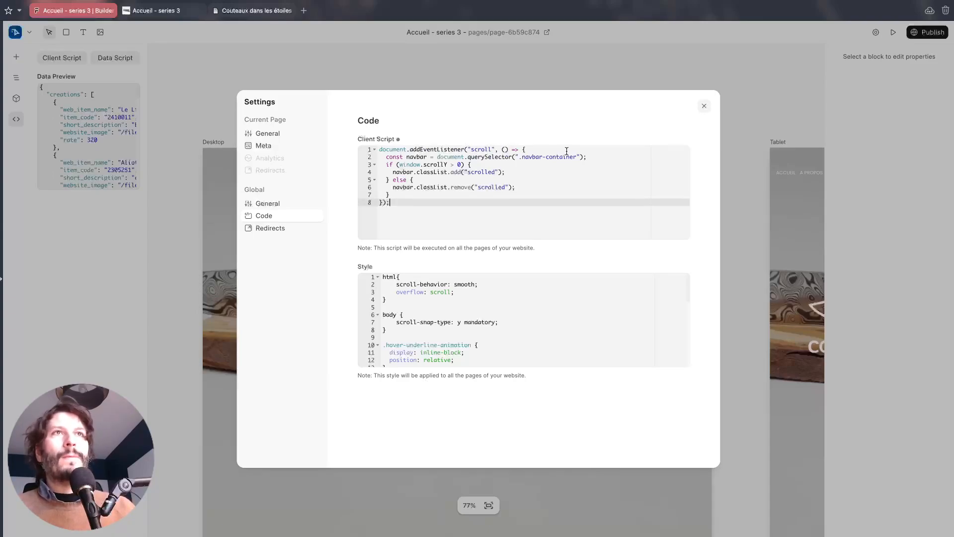
drag(519, 158, 578, 158)
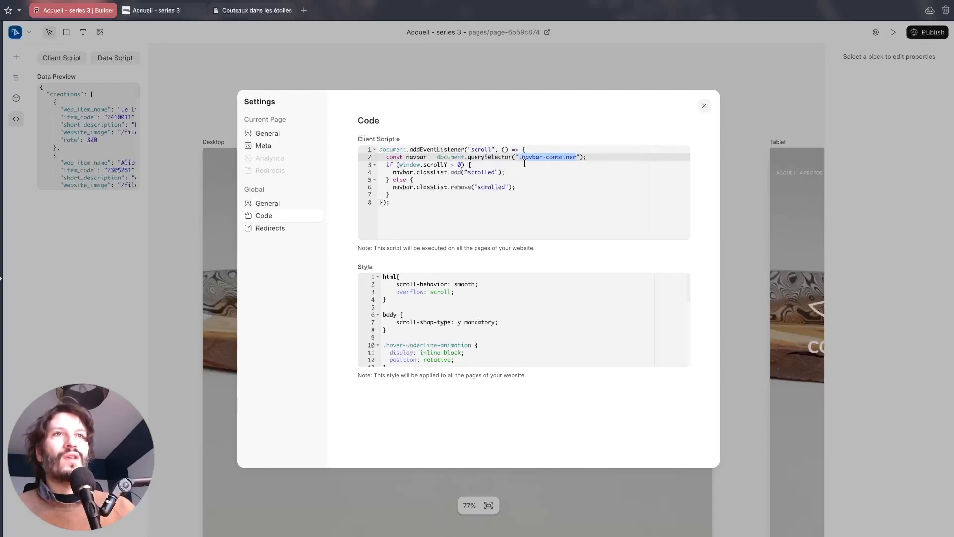
scroll(471, 333, down, 7)
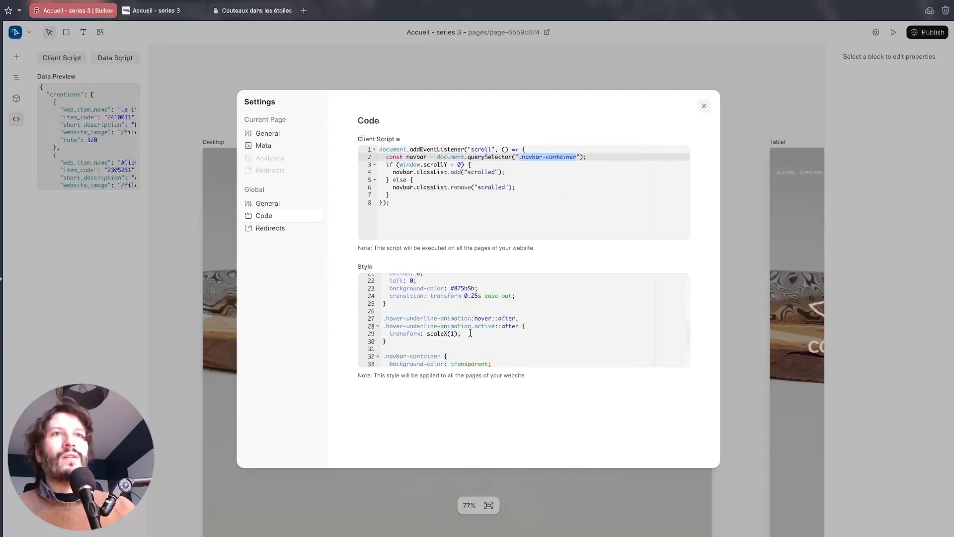
scroll(470, 333, down, 3)
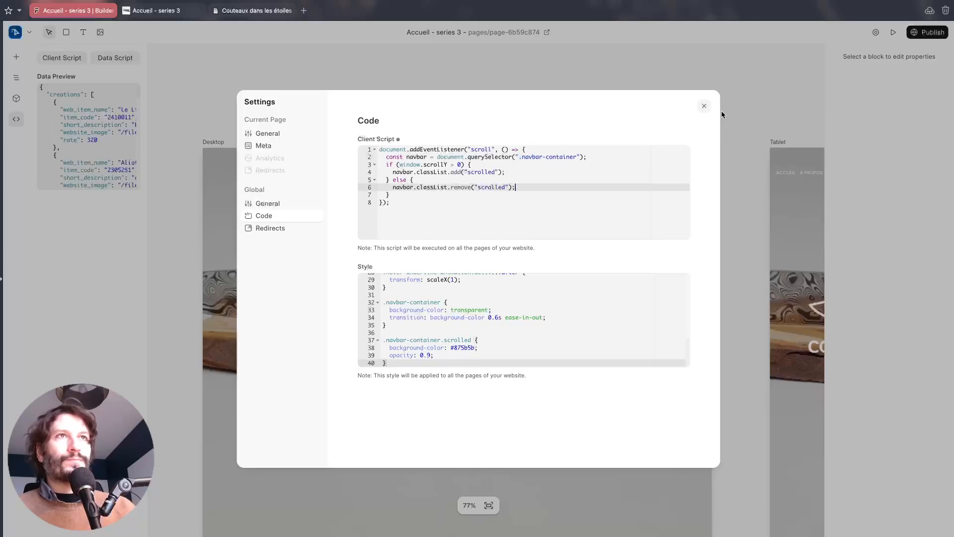
click(766, 106)
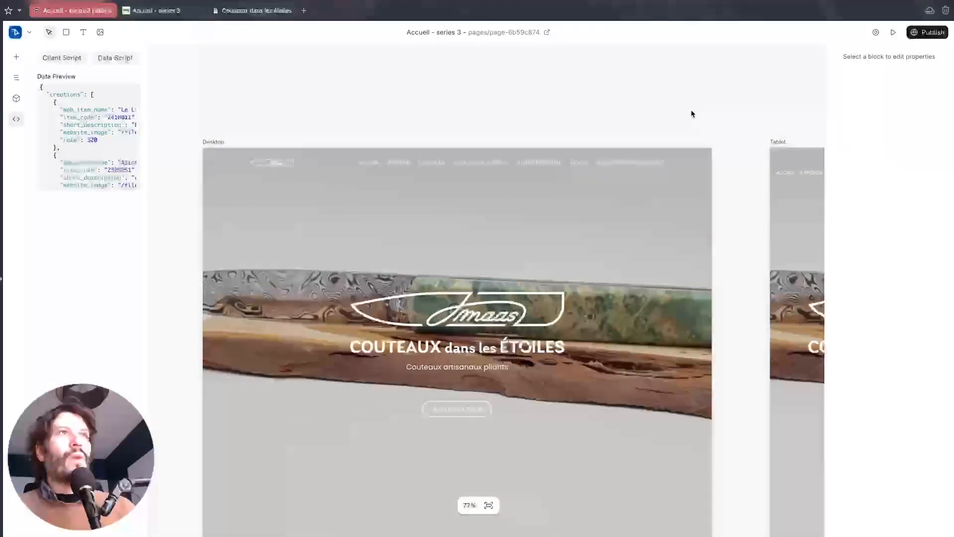
- Preview the page and check the menu background while scrolling down and back up, returning to the builder
click(893, 32)
scroll(555, 201, down, 5)
scroll(555, 201, down, 12)
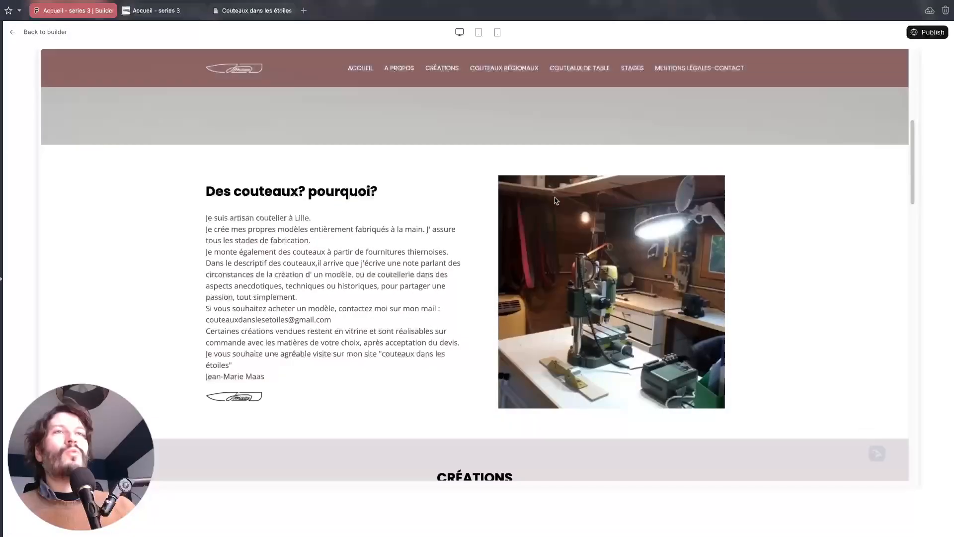
scroll(555, 199, down, 10)
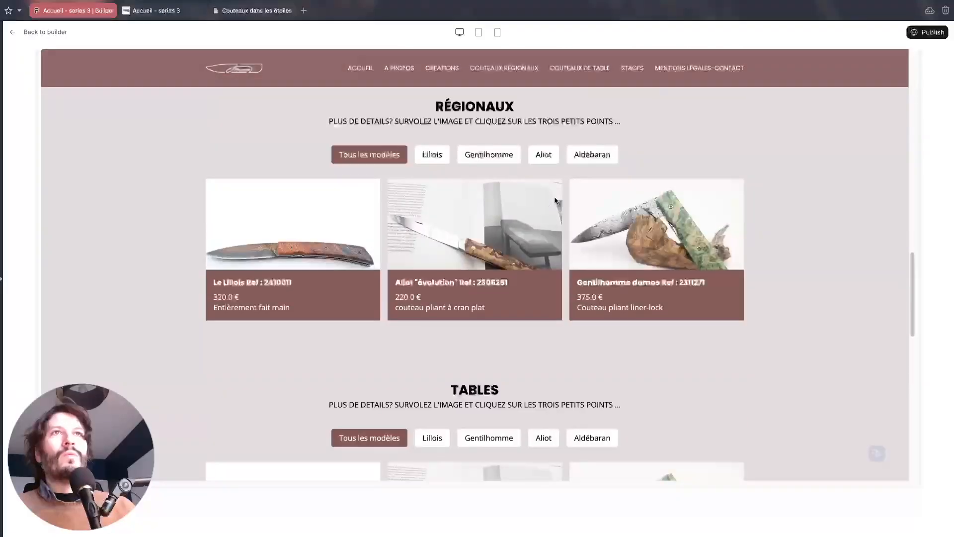
scroll(550, 199, down, 3)
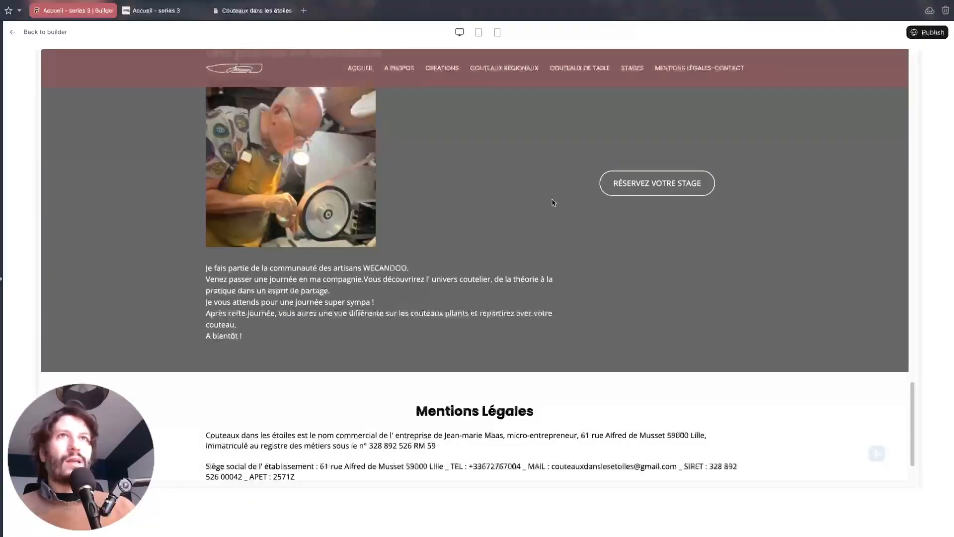
scroll(553, 201, up, 20)
scroll(561, 217, up, 8)
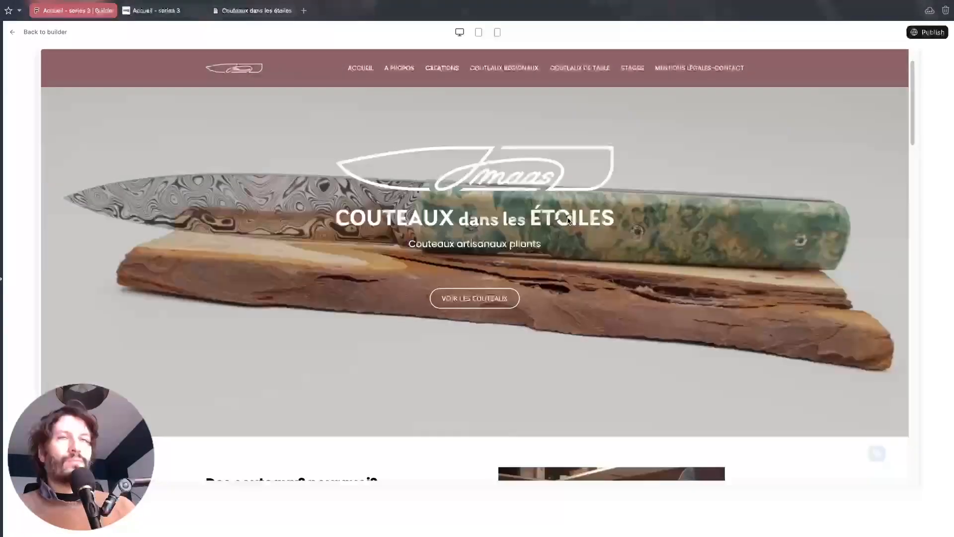
scroll(378, 109, down, 15)
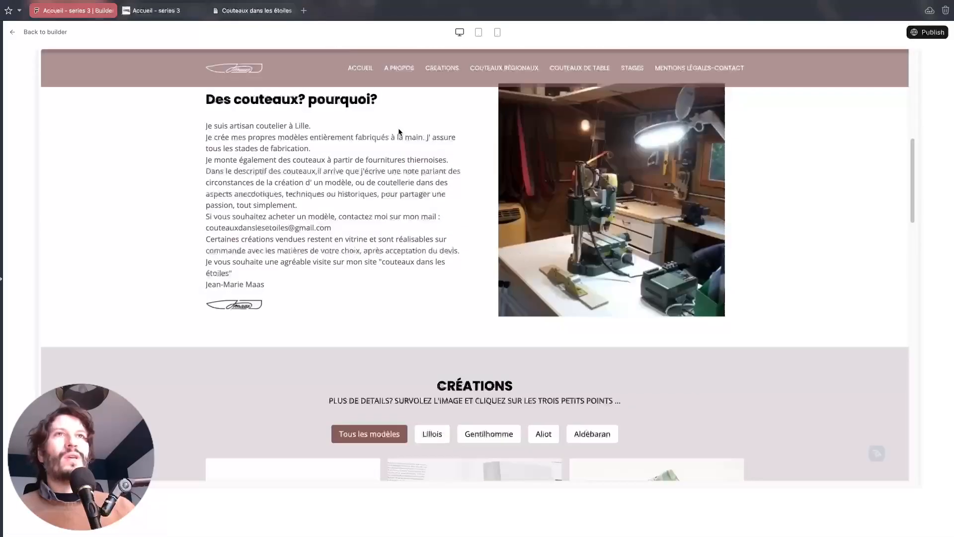
scroll(404, 134, up, 3)
scroll(407, 138, up, 12)
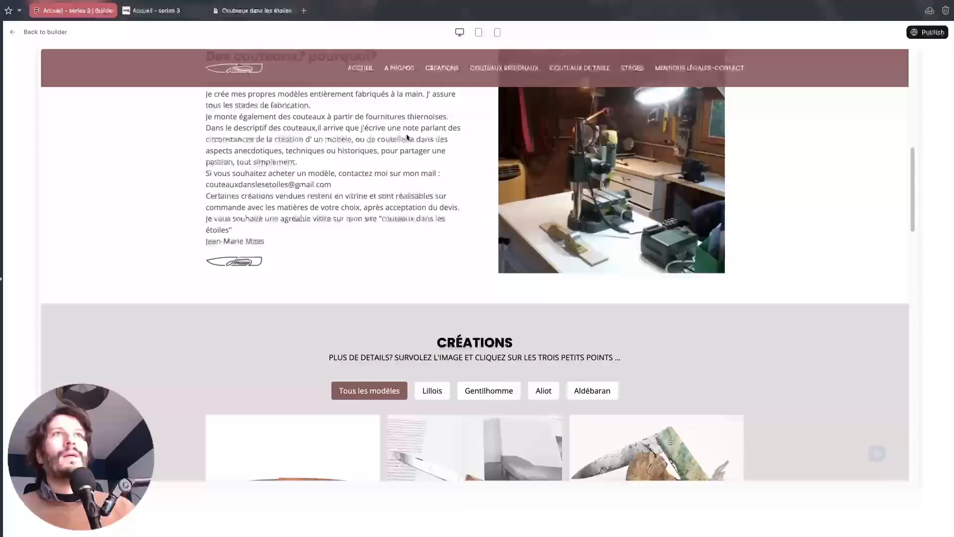
click(45, 32)
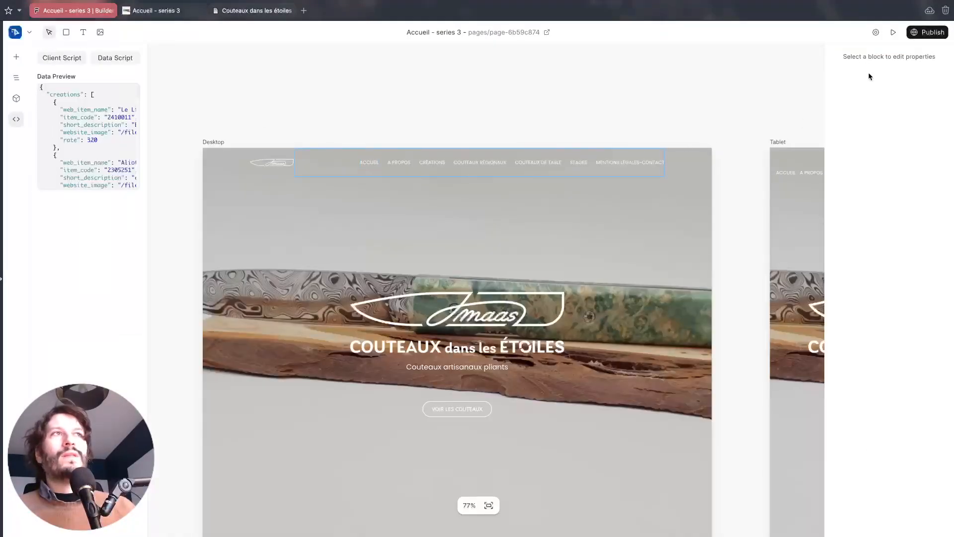
- Set the opacity of .navbar-container.scrolled to 0.95 in the global CSS and close the settings
click(877, 33)
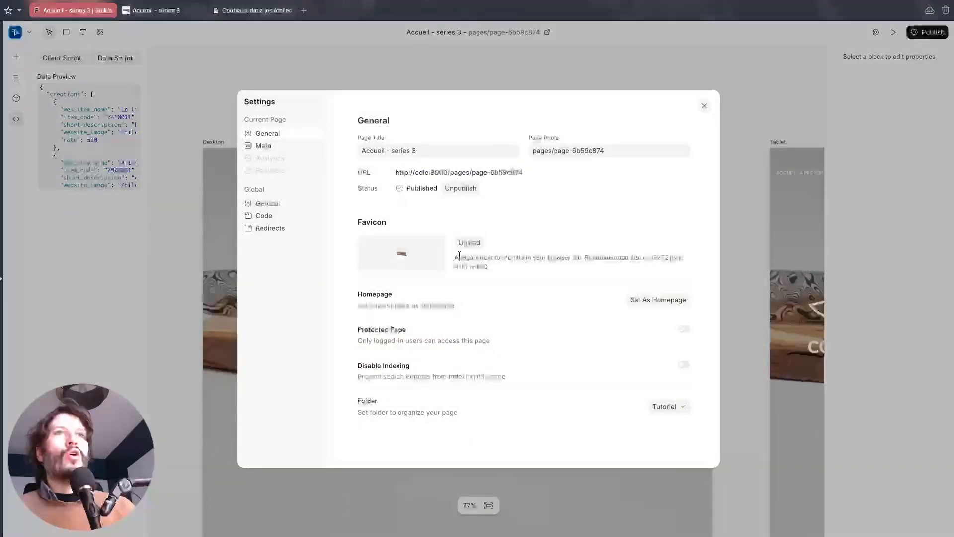
click(267, 217)
scroll(447, 329, down, 3)
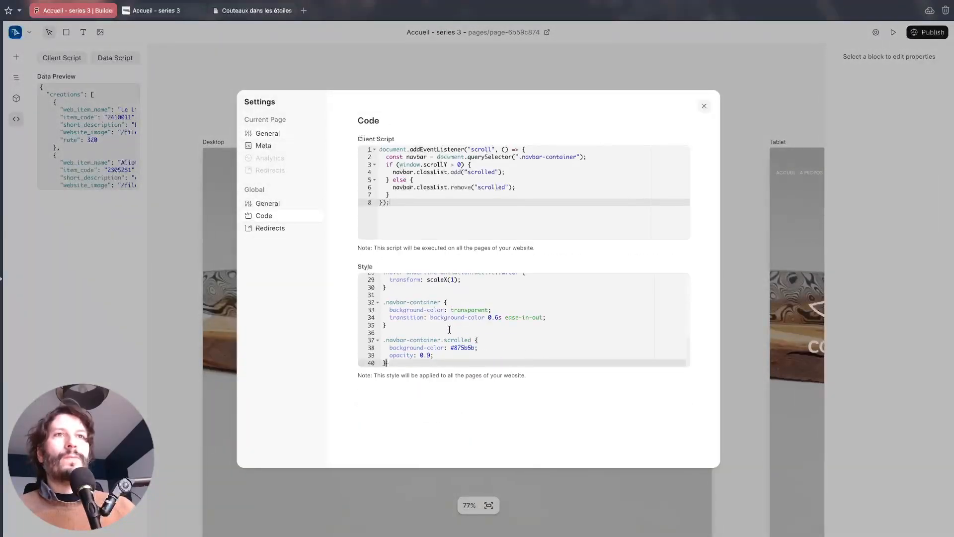
click(428, 355)
text(9)
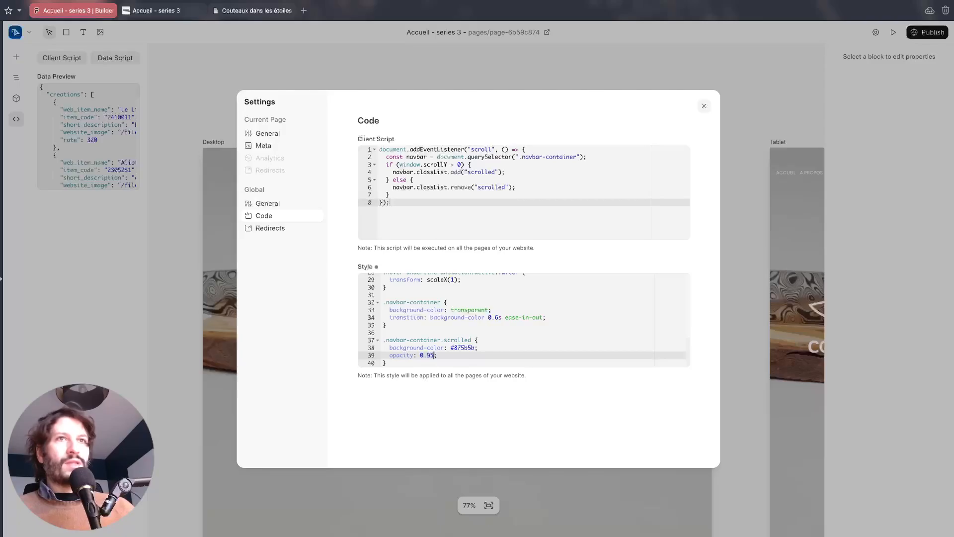
click(564, 310)
click(704, 106)
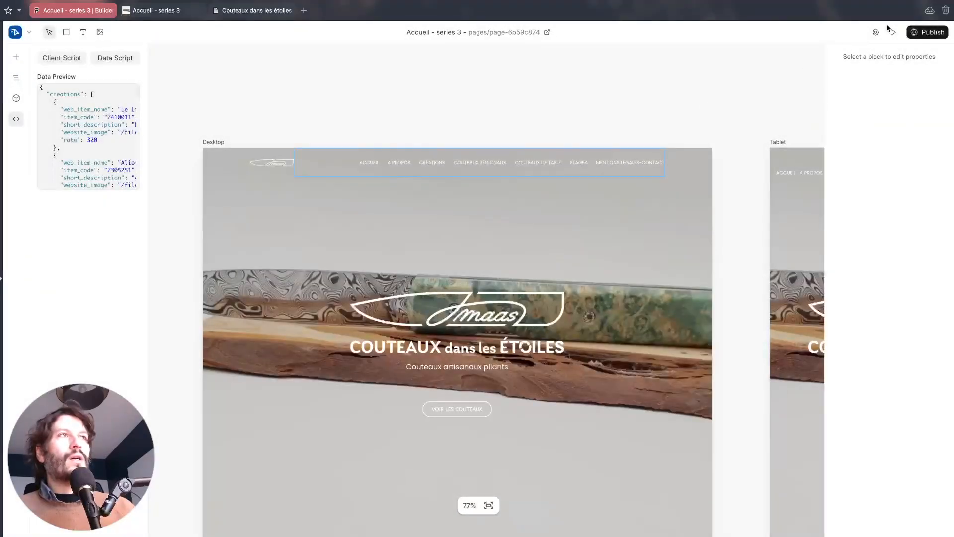
- Publish the page and check the menu background while scrolling through the live page
click(928, 33)
scroll(462, 121, down, 10)
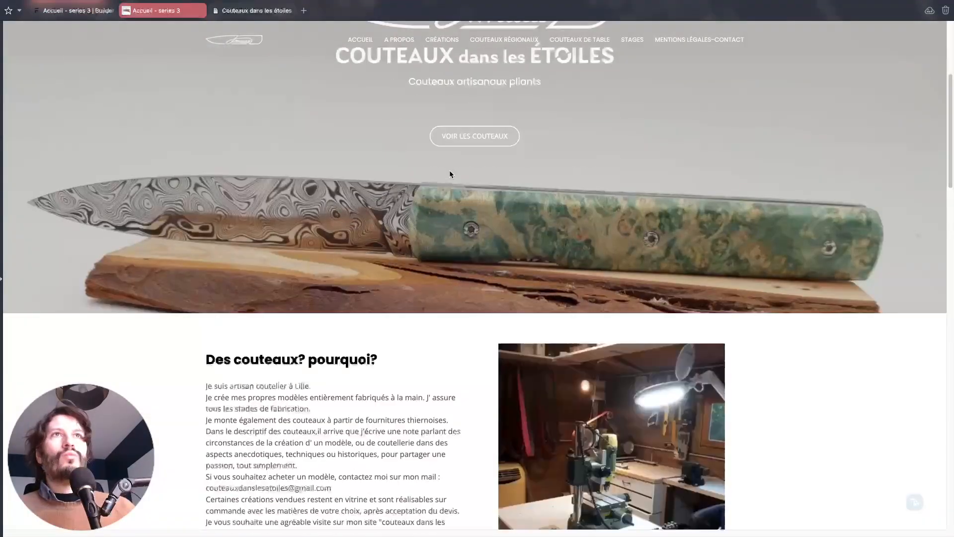
scroll(450, 172, down, 6)
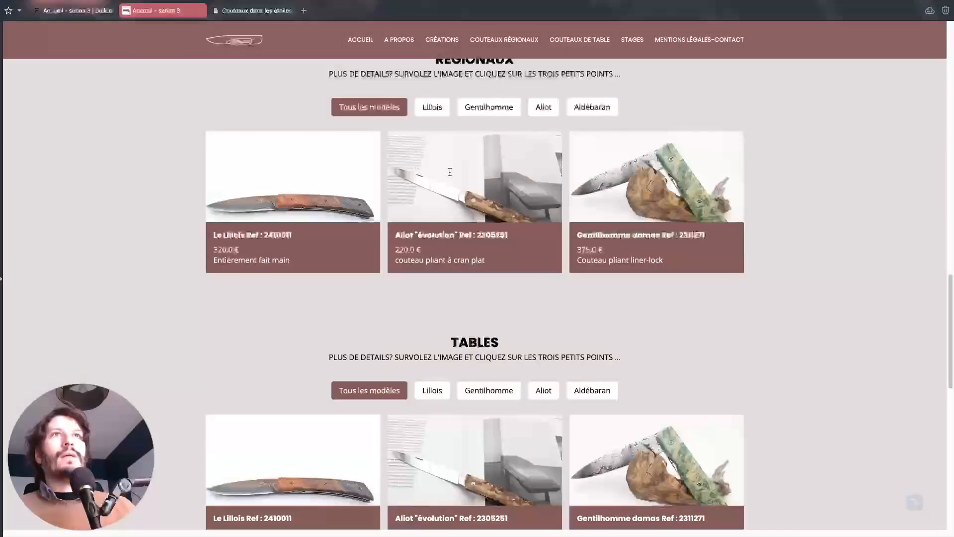
scroll(451, 168, up, 12)
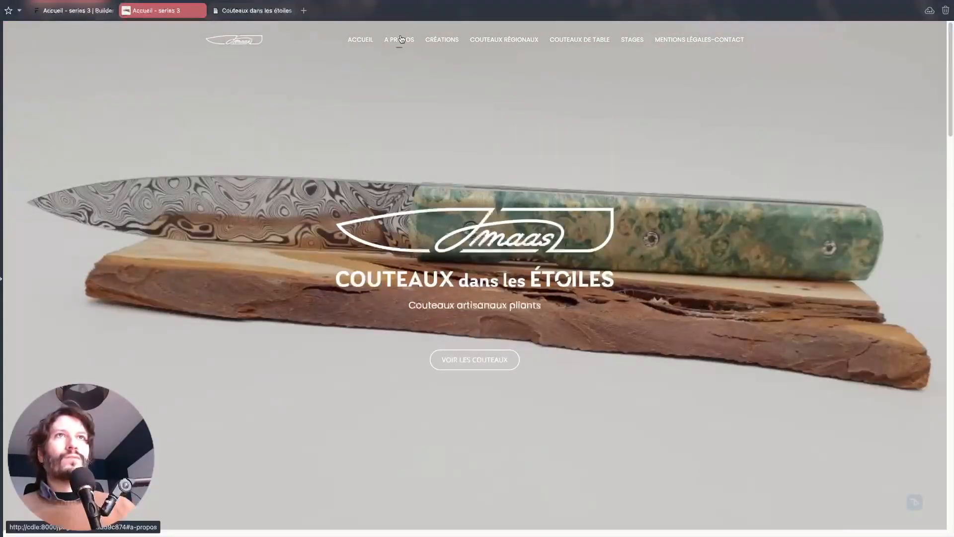
- Test the A Propos, Créations, Couteaux de table and Accueil menu links on the published page, returning to the builder
click(398, 39)
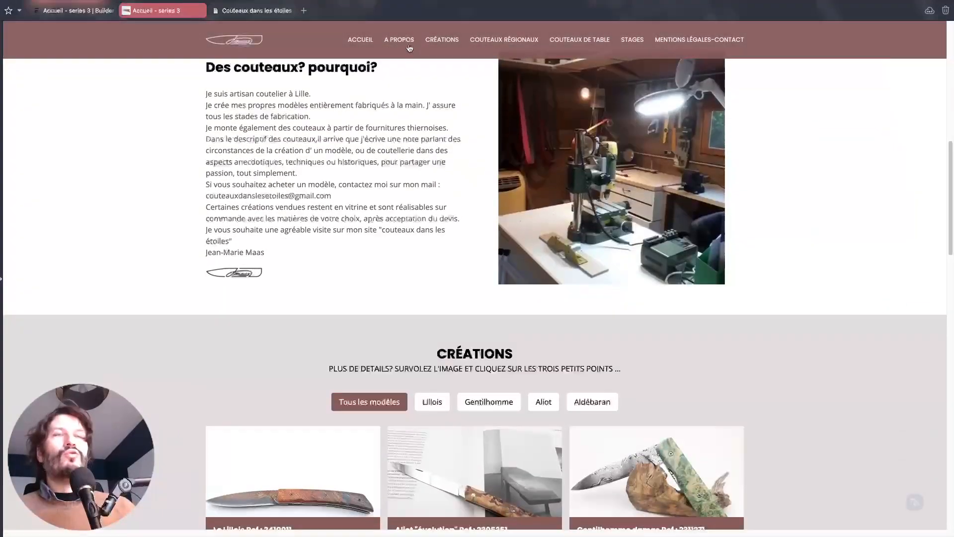
click(449, 41)
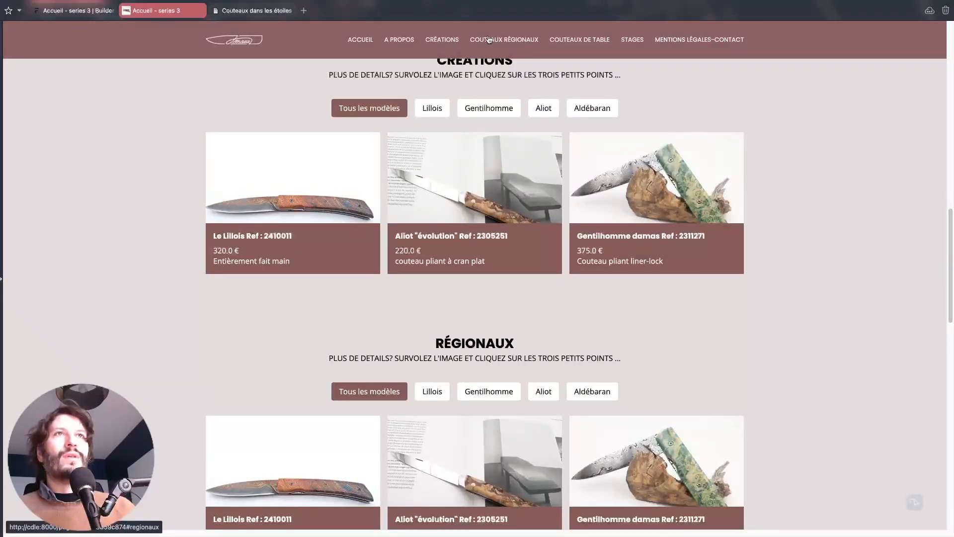
click(577, 40)
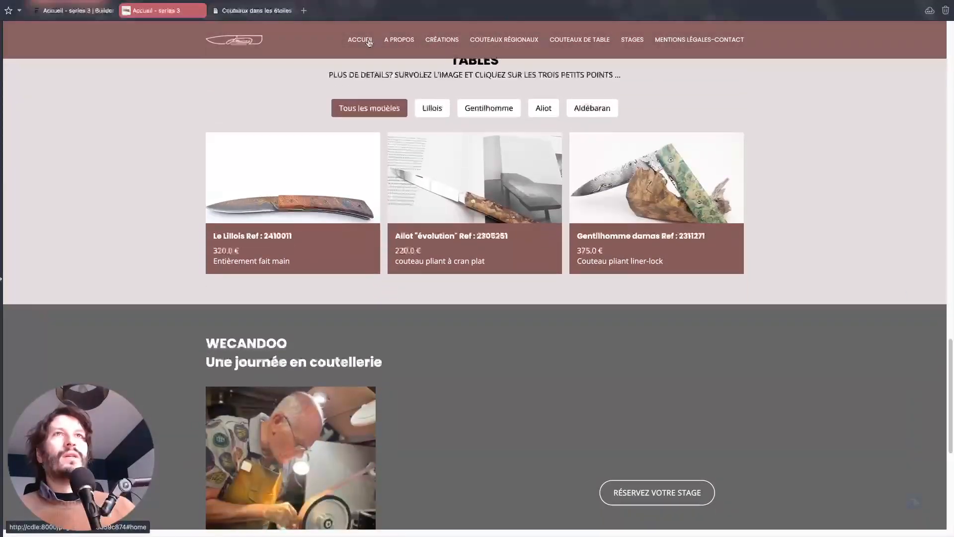
click(360, 39)
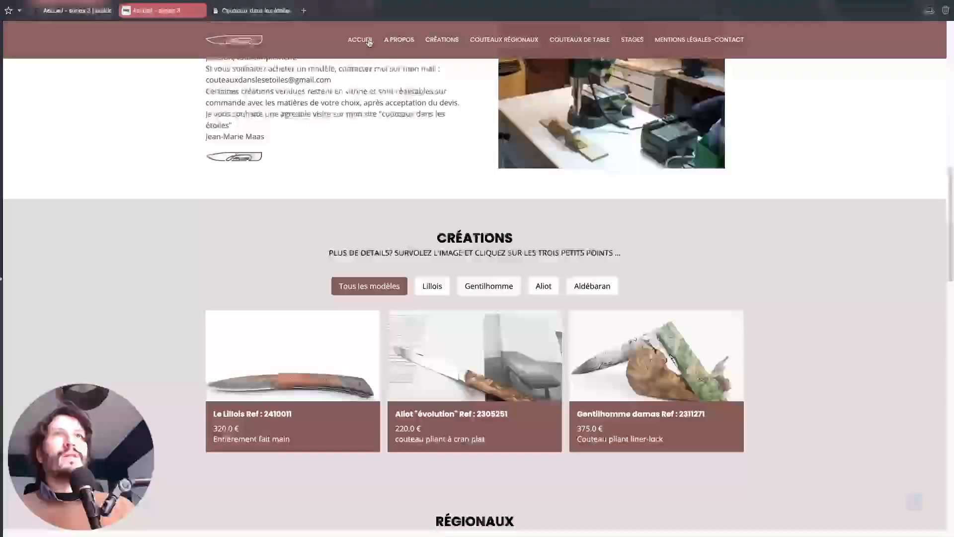
click(87, 10)
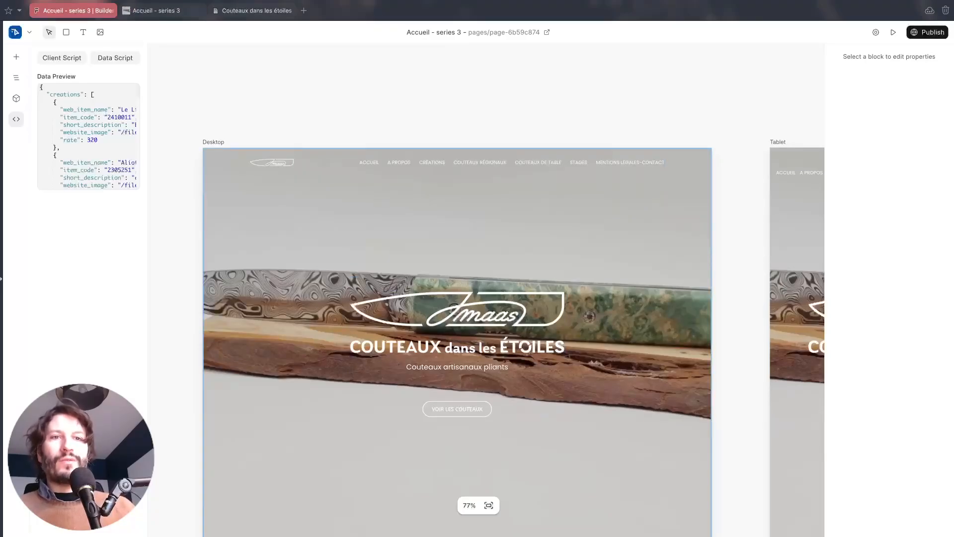
- Look through the page sections on the canvas and select the container of the Créations section
scroll(475, 392, up, 5)
scroll(471, 405, down, 15)
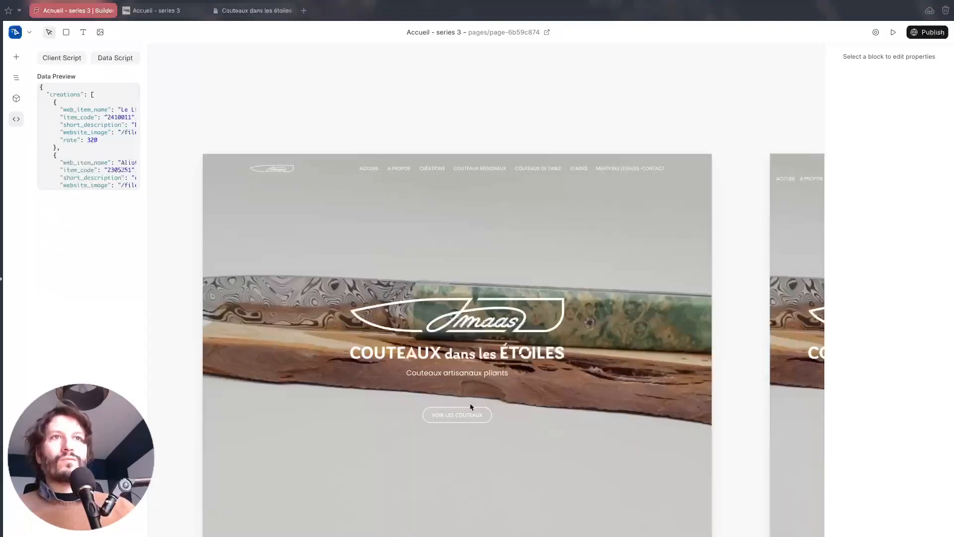
scroll(471, 406, down, 5)
scroll(449, 386, up, 3)
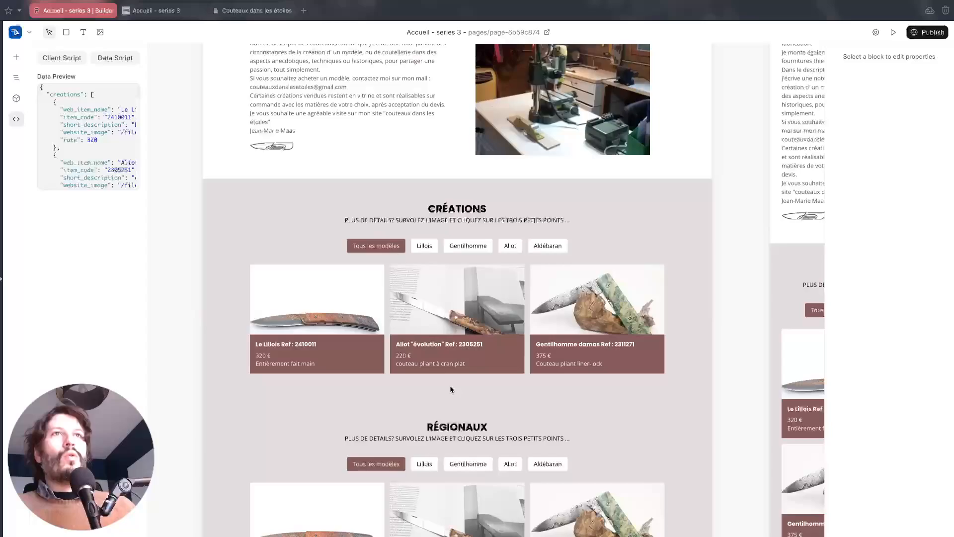
click(373, 279)
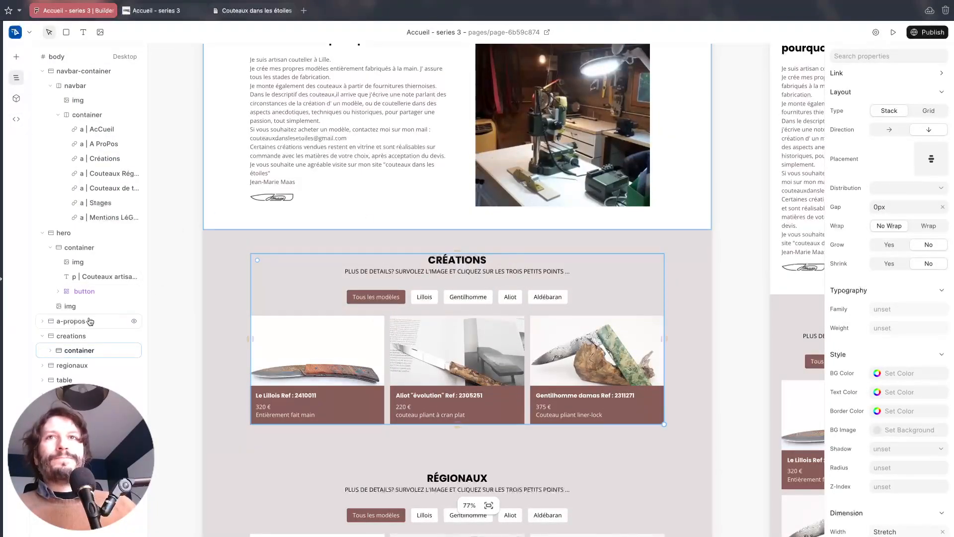
- Select the hero button, examine the Créations and Régionaux sections up close, and collapse the hero container in the layer tree
click(83, 292)
scroll(258, 322, down, 10)
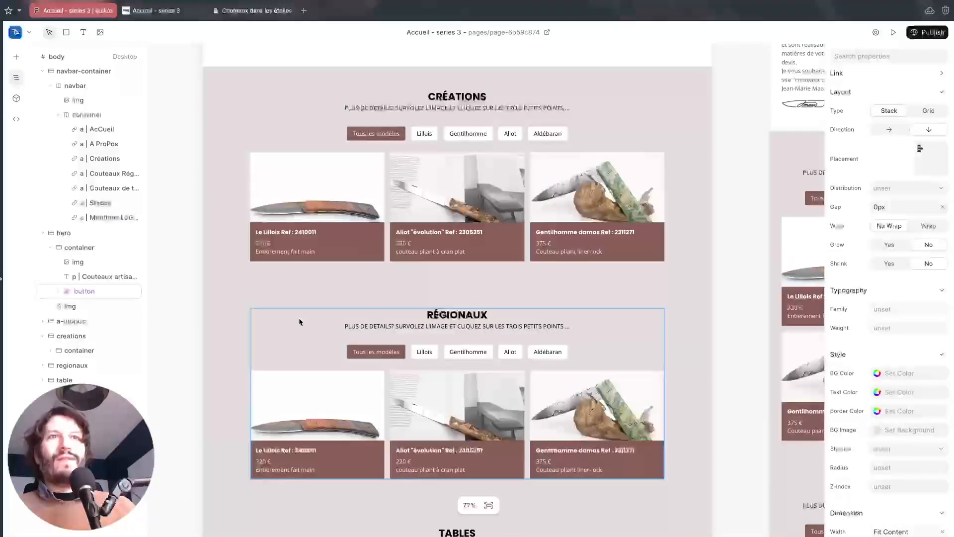
ctrl+scroll(322, 303, up, 2)
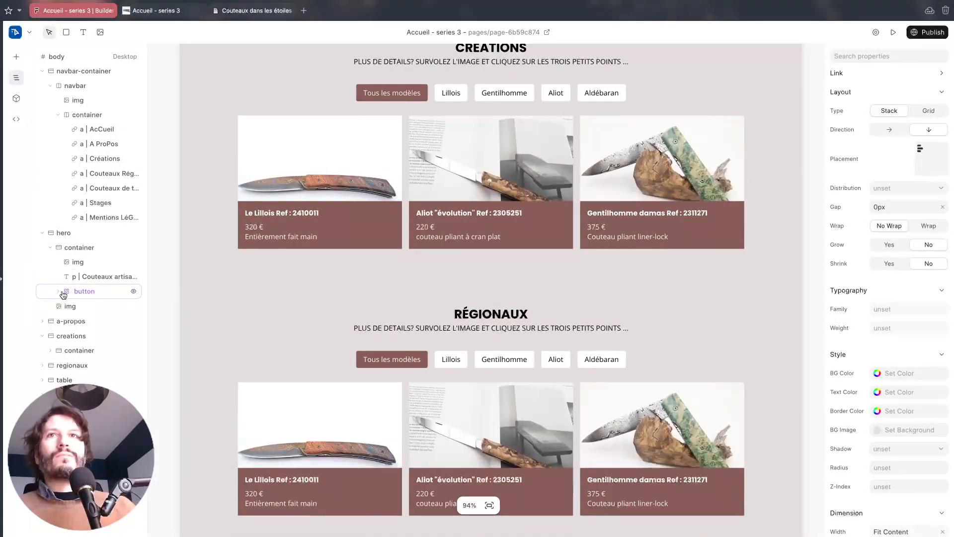
click(50, 247)
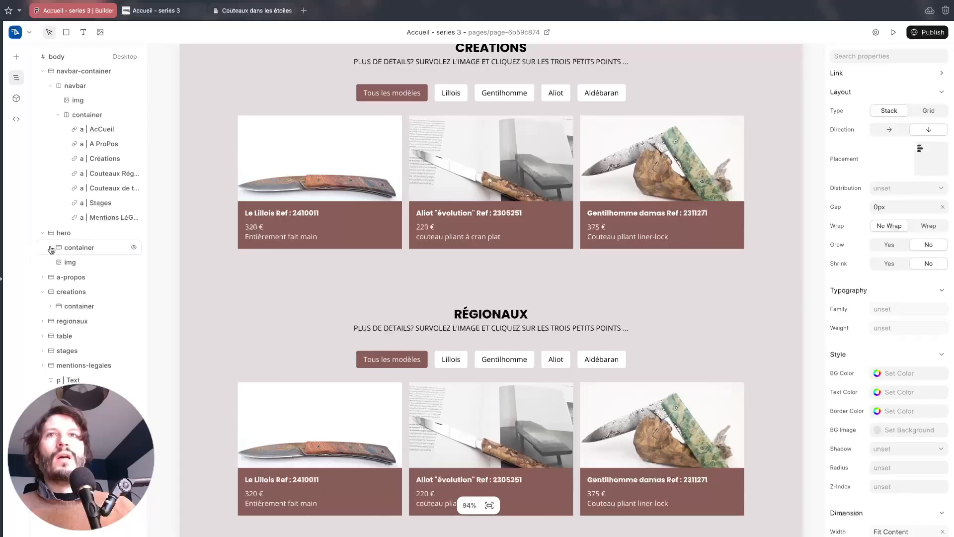
- Select the gallery component in the creations section and compare it with the gallery in the regionaux section
click(52, 306)
click(52, 307)
click(84, 335)
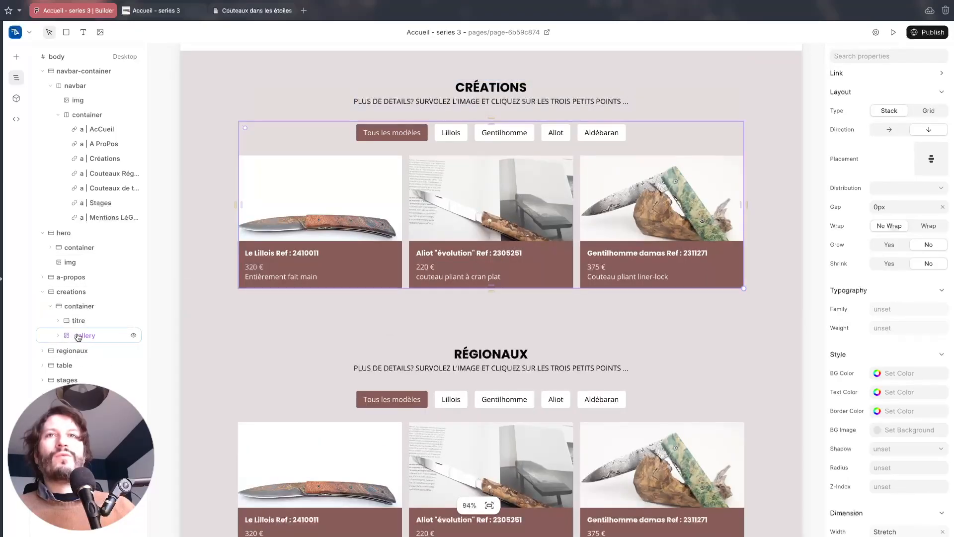
scroll(449, 335, up, 3)
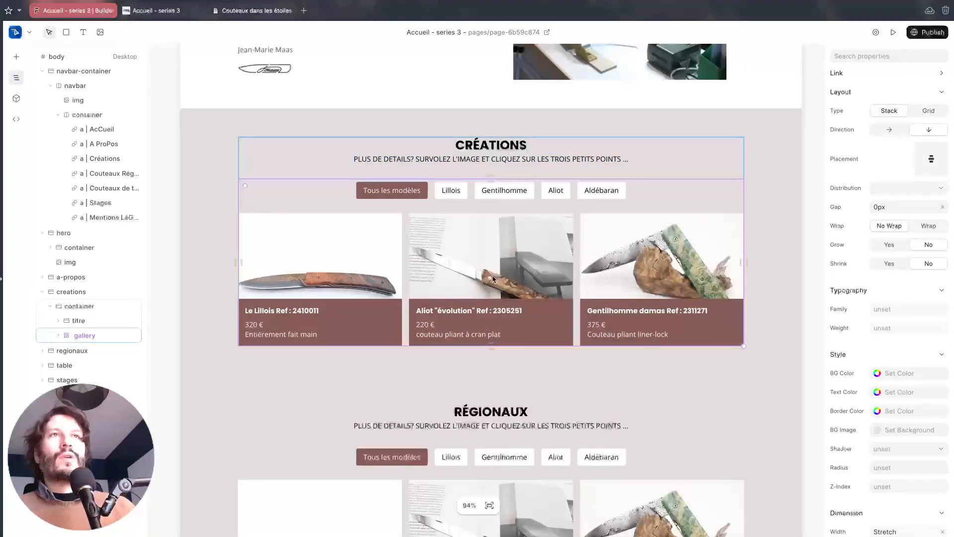
scroll(470, 365, down, 2)
scroll(470, 366, up, 2)
scroll(470, 366, up, 2)
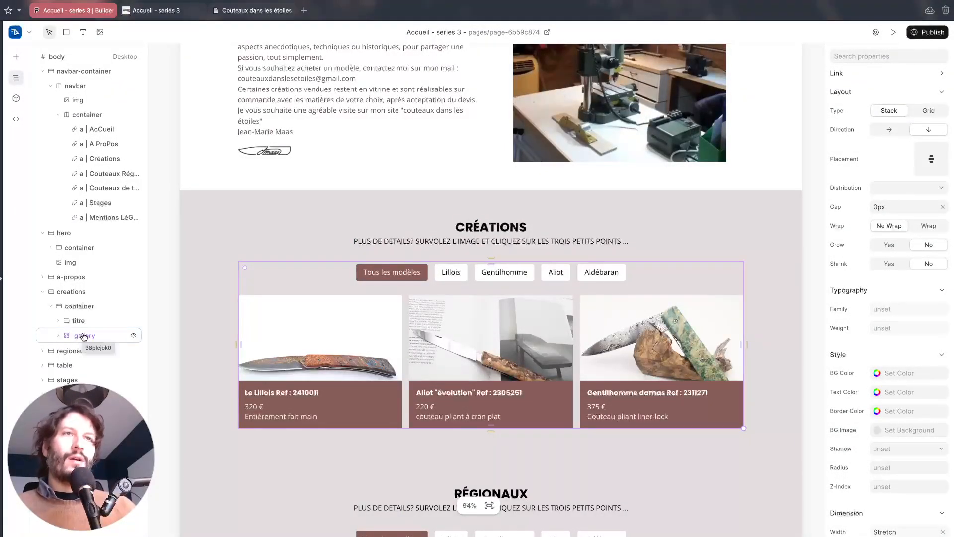
scroll(231, 311, down, 3)
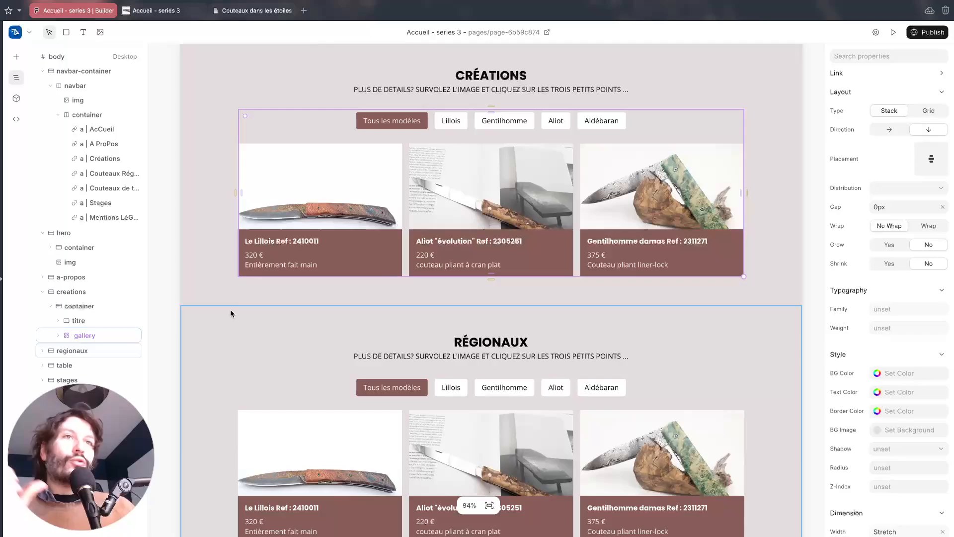
scroll(276, 309, down, 7)
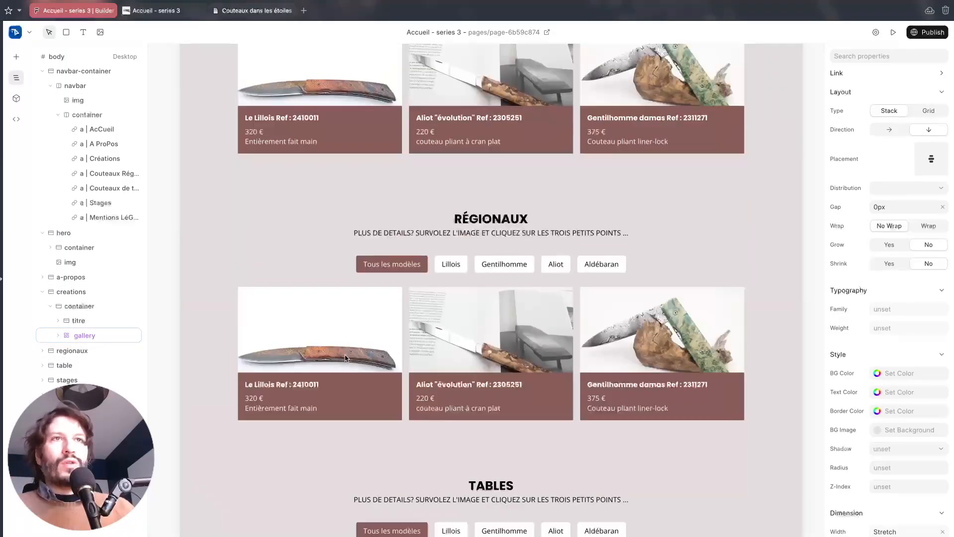
scroll(344, 352, up, 6)
scroll(344, 343, up, 6)
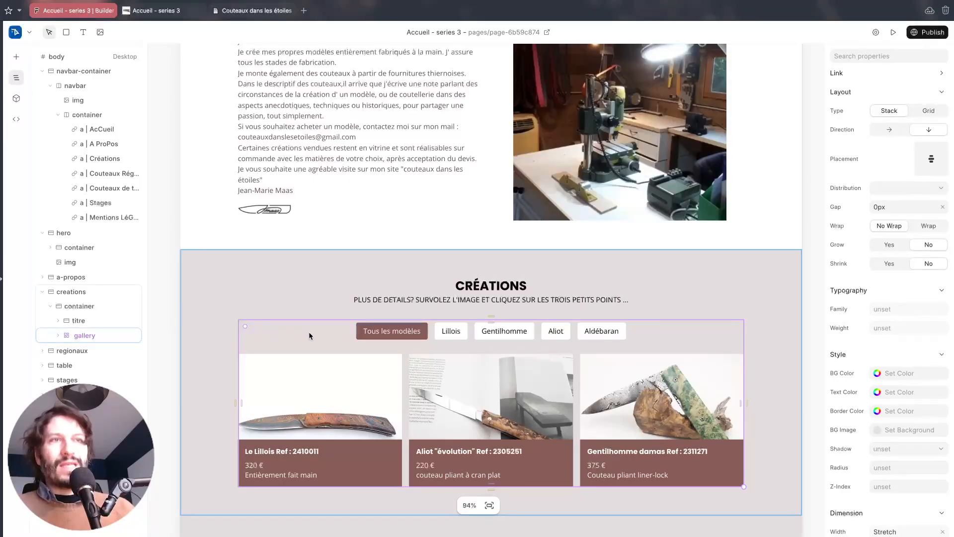
- Open the gallery component of the creations section for editing
click(58, 337)
click(57, 336)
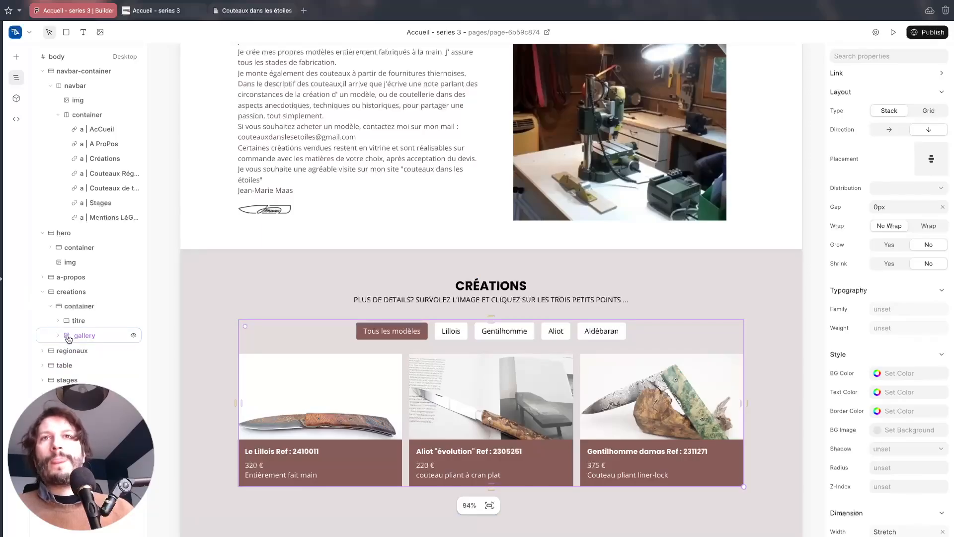
scroll(176, 332, down, 1)
right_click(79, 335)
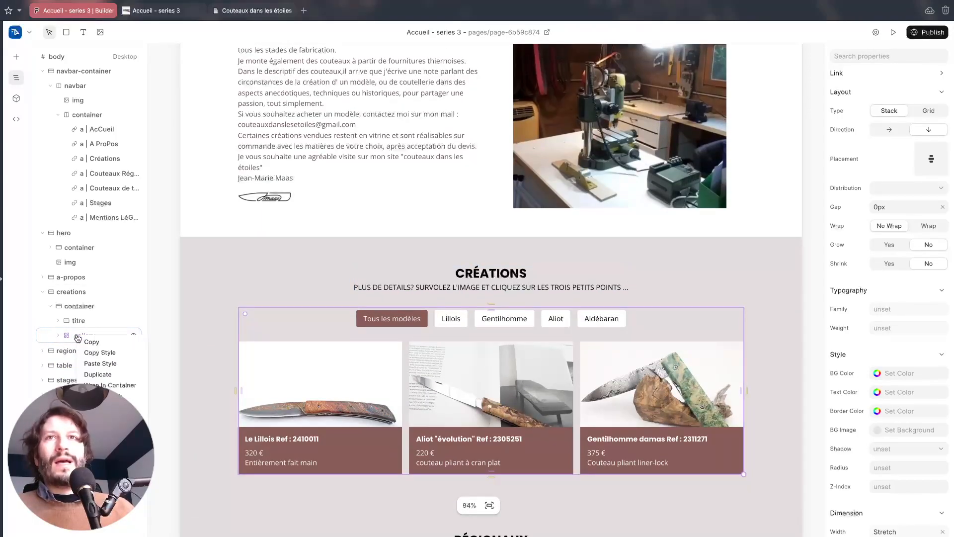
click(102, 428)
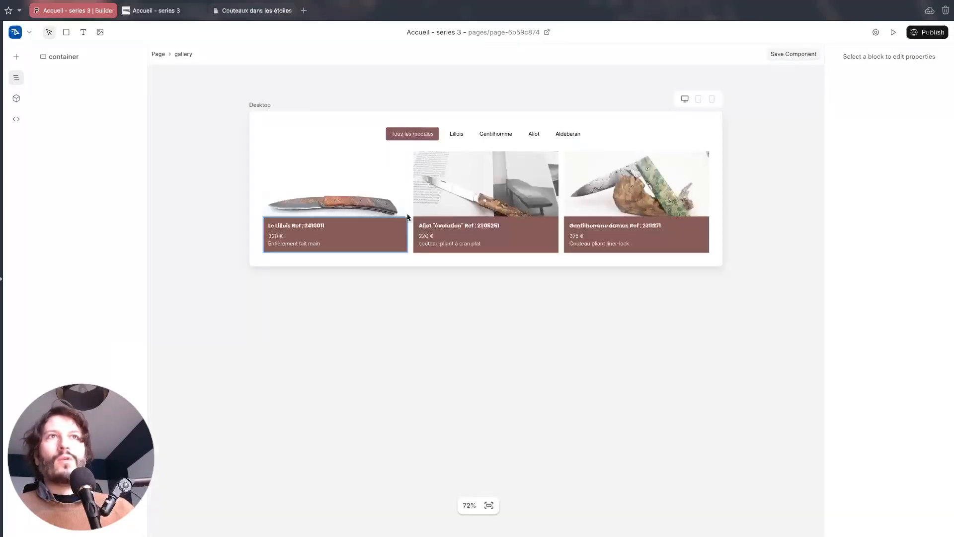
- Set the class of the gallery component's outermost container to "gallery"
scroll(516, 124, up, 3)
scroll(333, 84, down, 2)
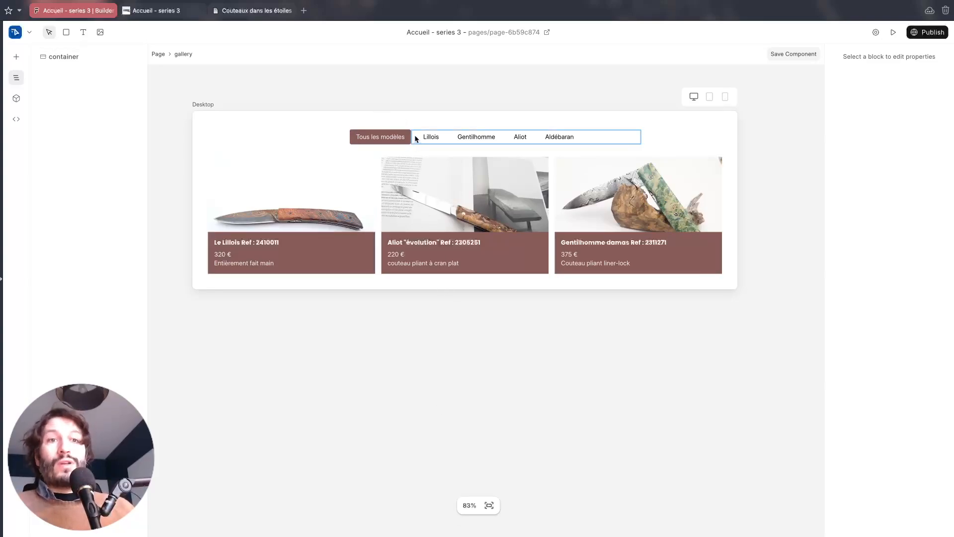
click(296, 144)
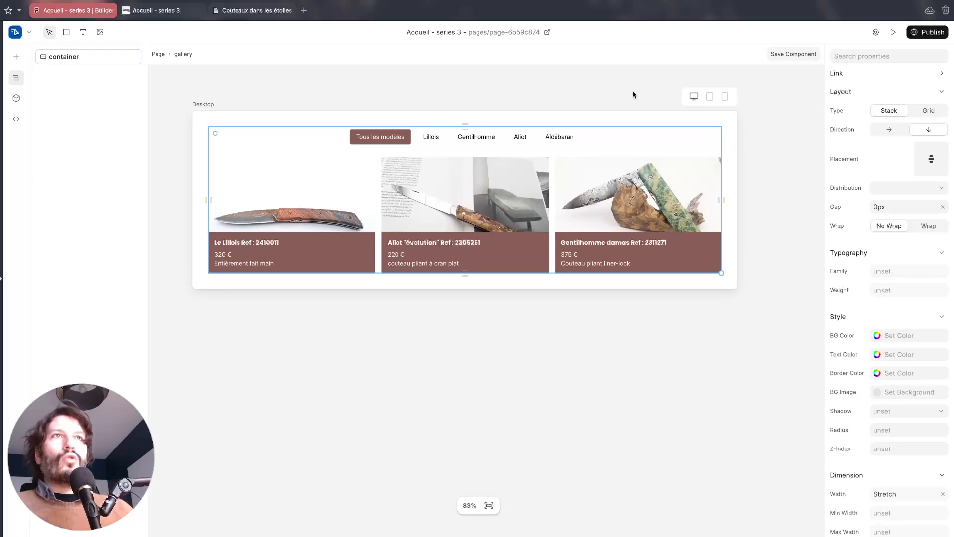
click(851, 56)
text(class)
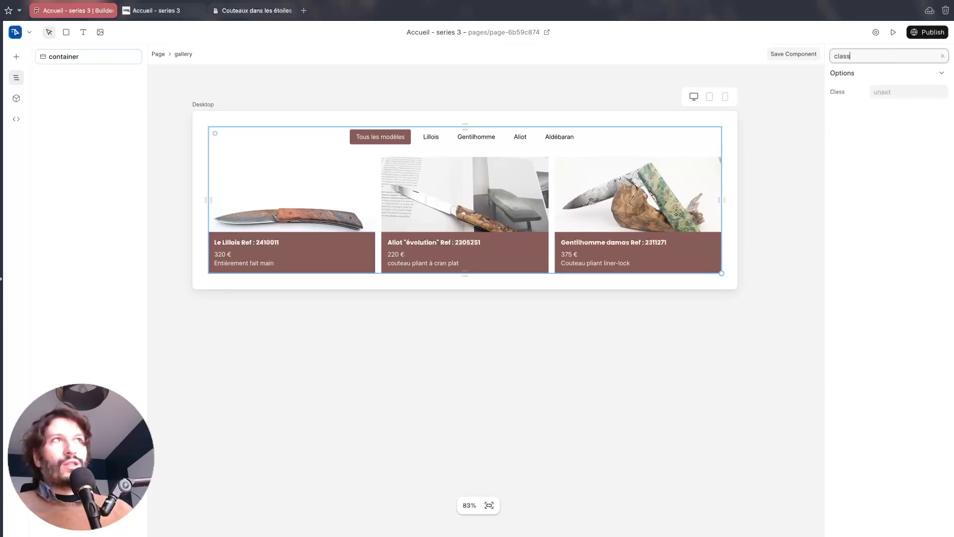
click(912, 94)
text(gallery)
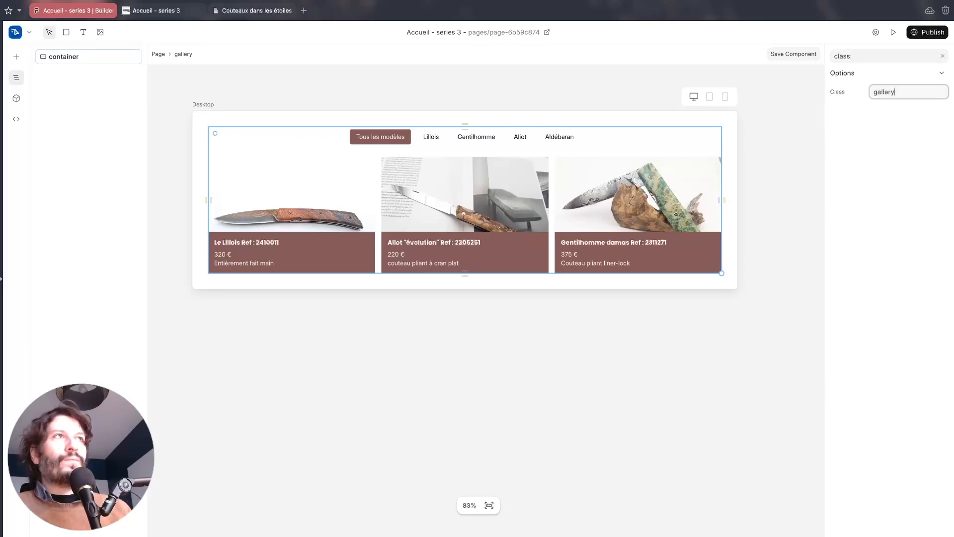
- Set the class of the "Tous les modèles" container to "filter-button all" and of the filtres repeater's inner container to "filter-button"
click(404, 138)
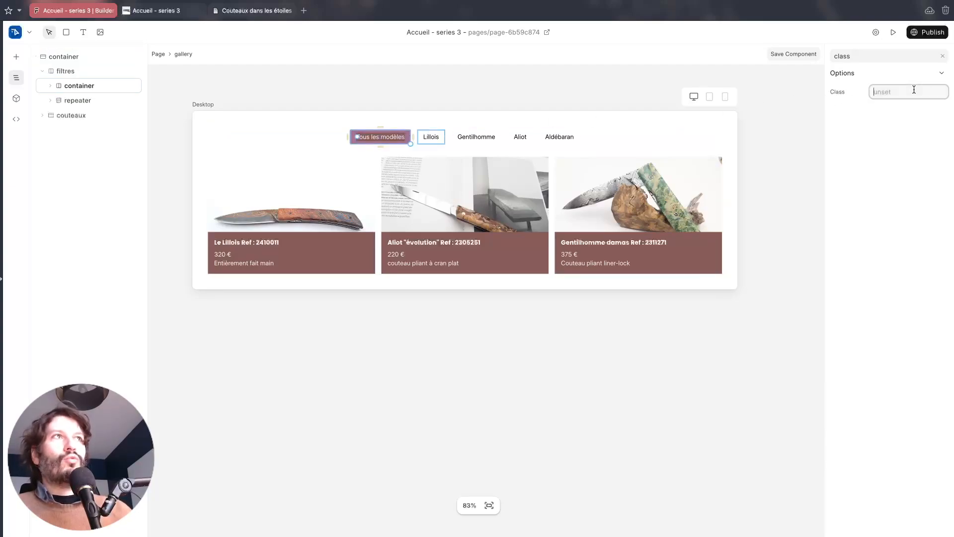
text(filter-button all)
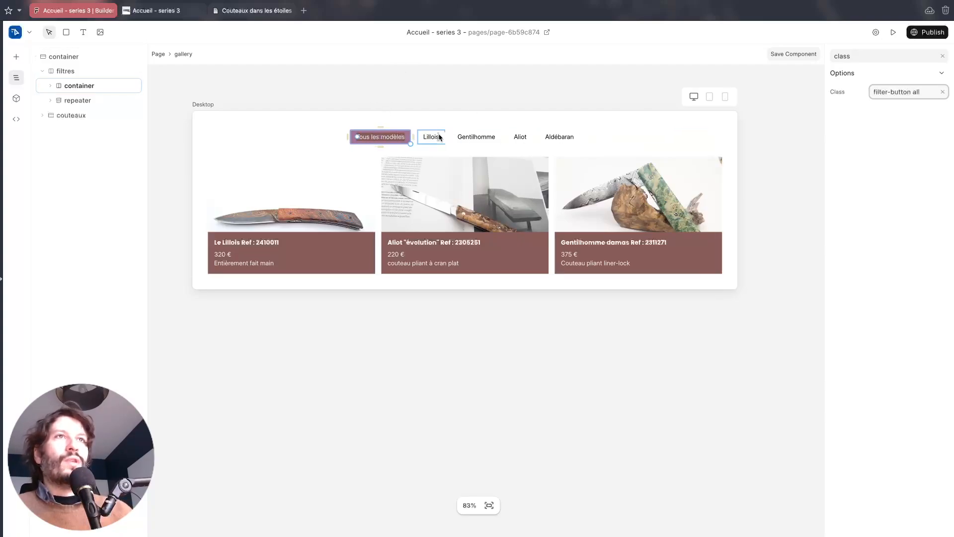
click(67, 100)
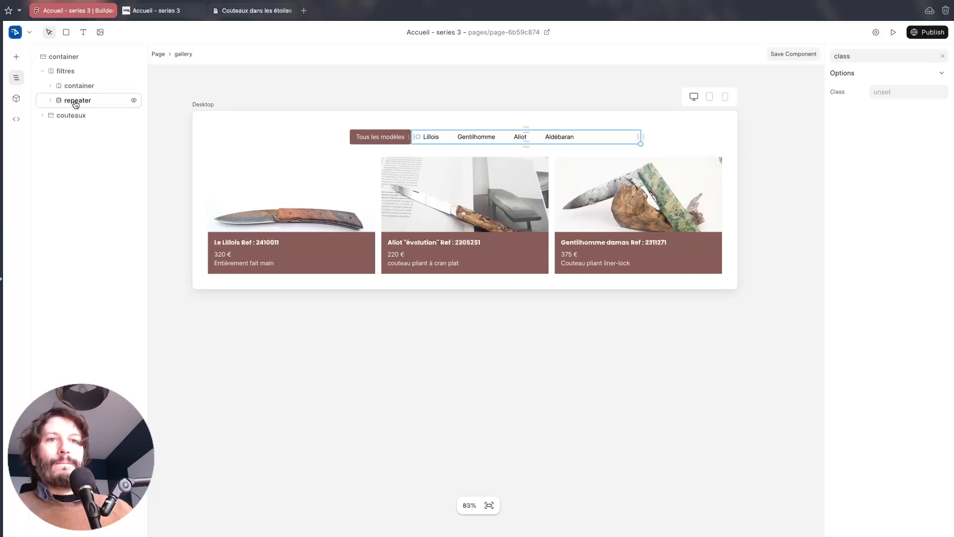
click(50, 100)
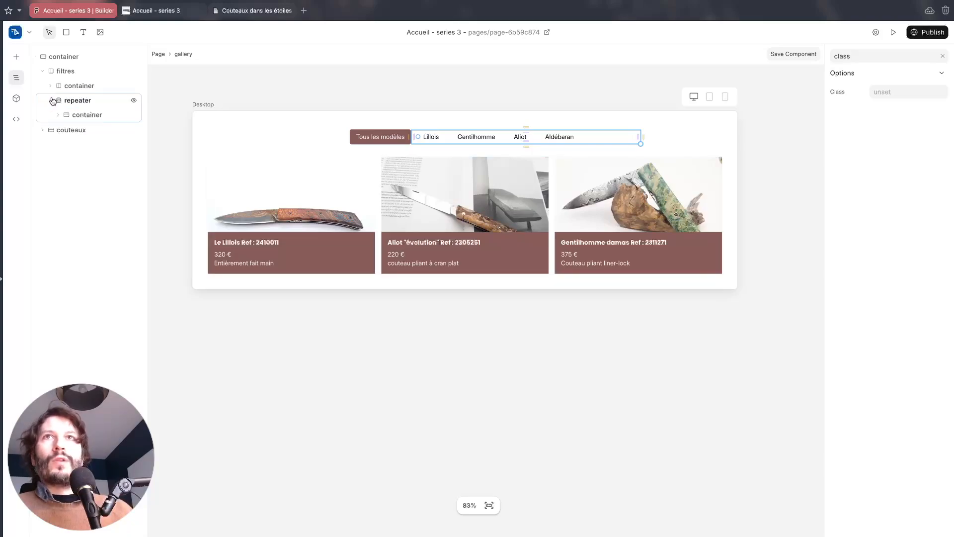
click(77, 114)
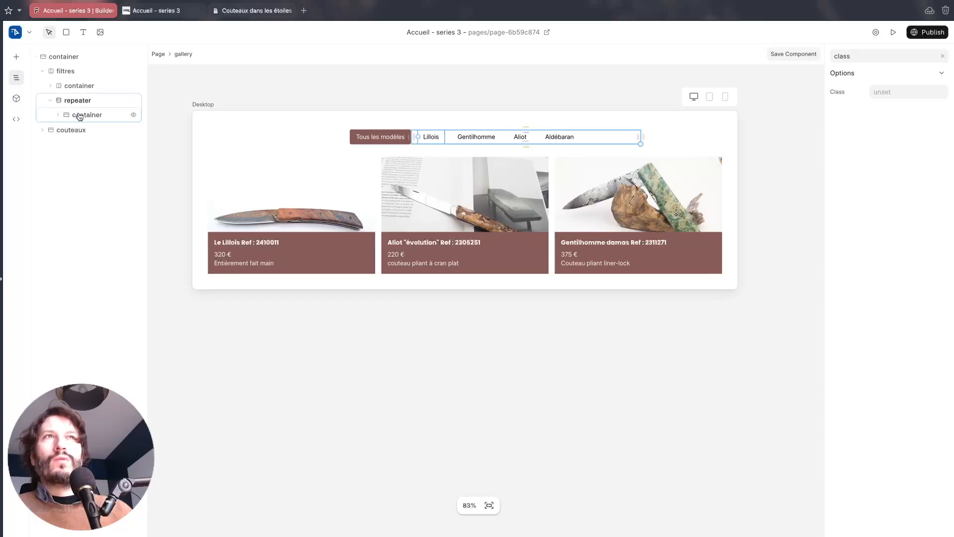
click(899, 92)
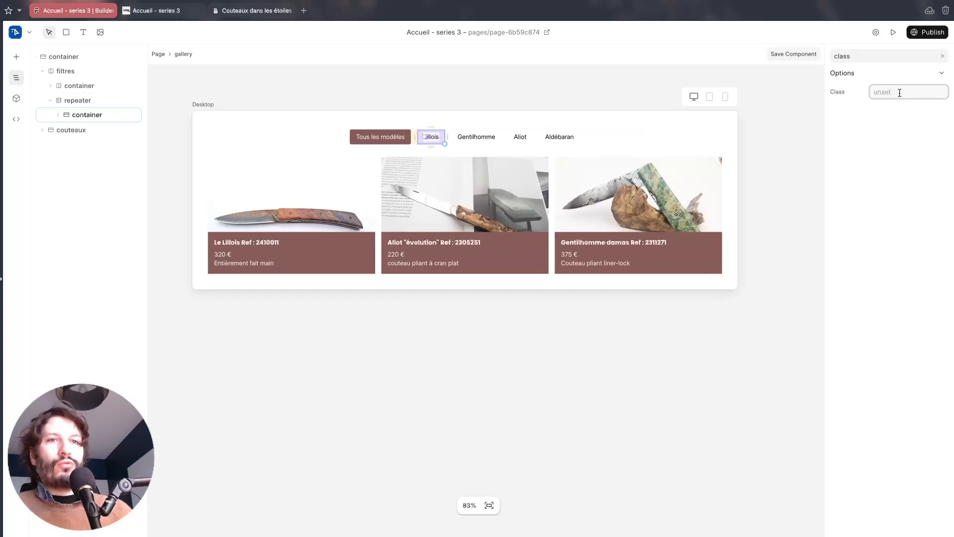
text(filter-button)
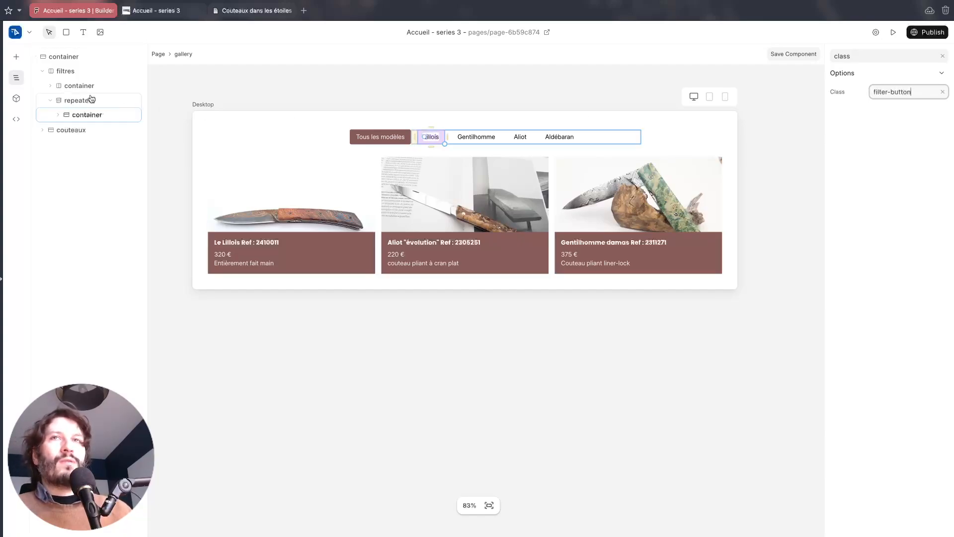
click(781, 128)
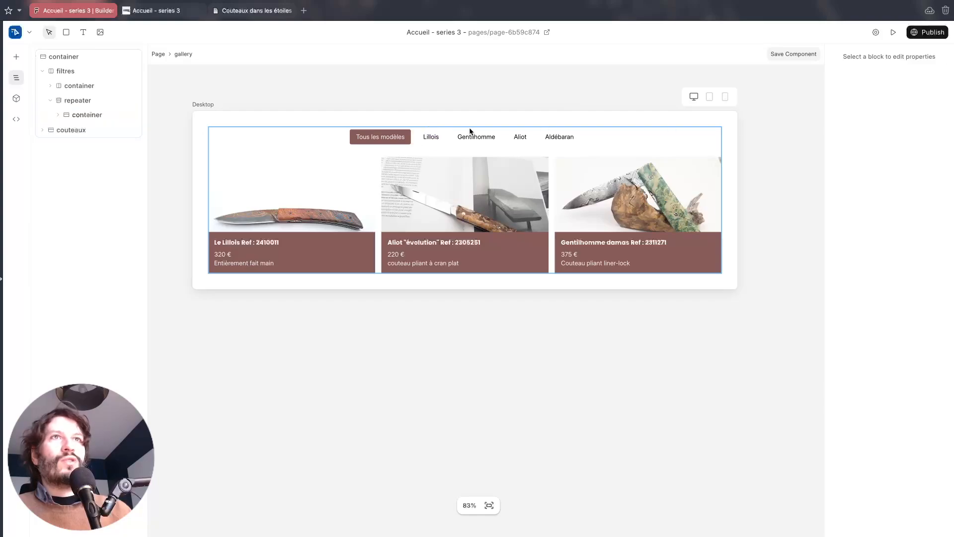
click(437, 135)
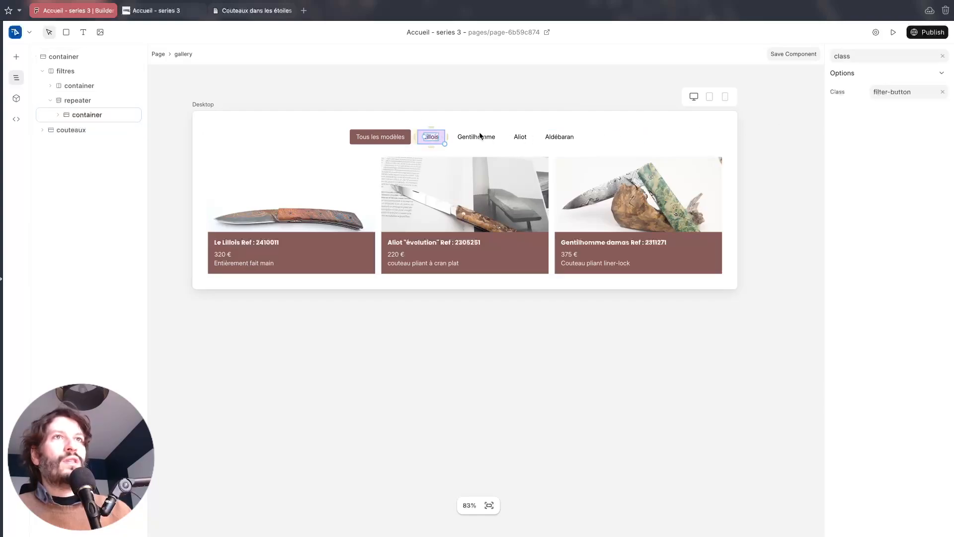
click(401, 86)
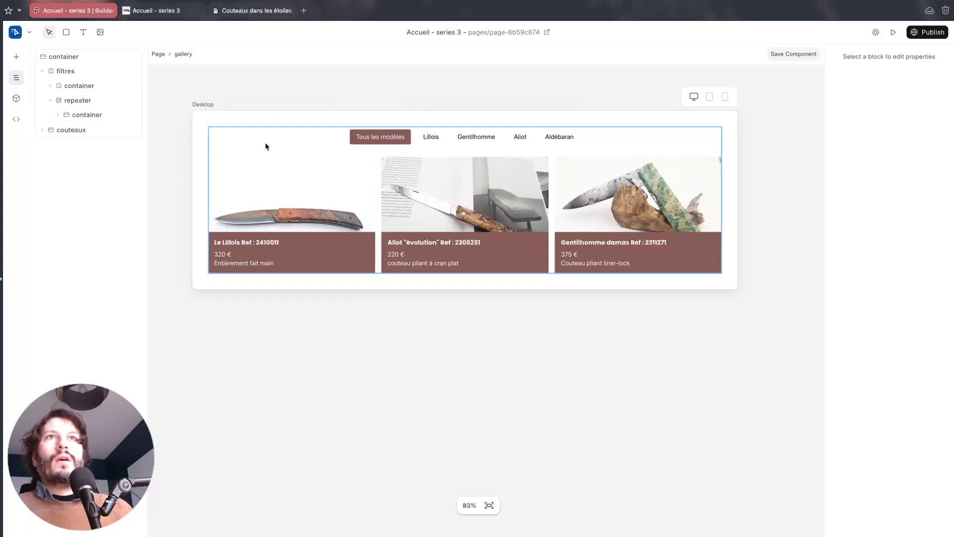
- Set the class of the repeater inside couteaux to "filterDivContainer"
click(377, 181)
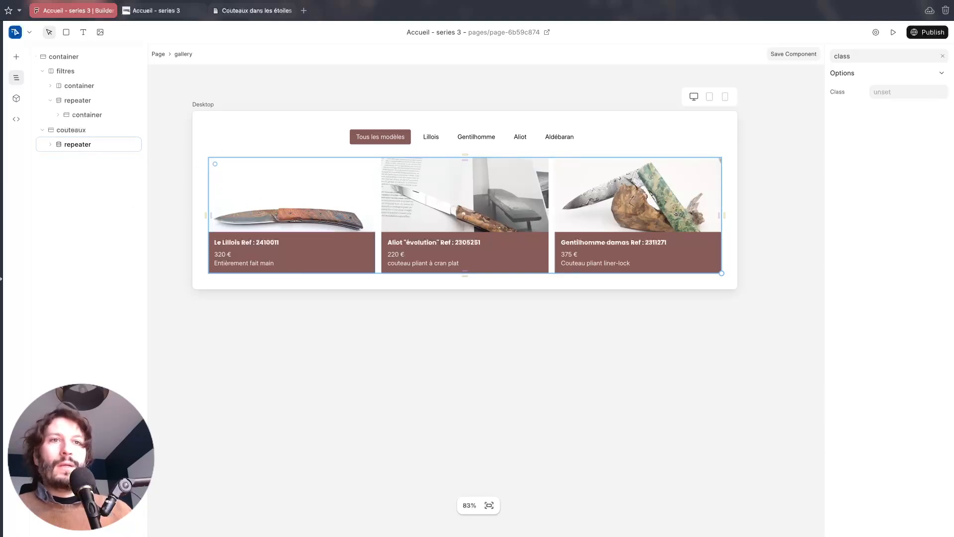
click(885, 92)
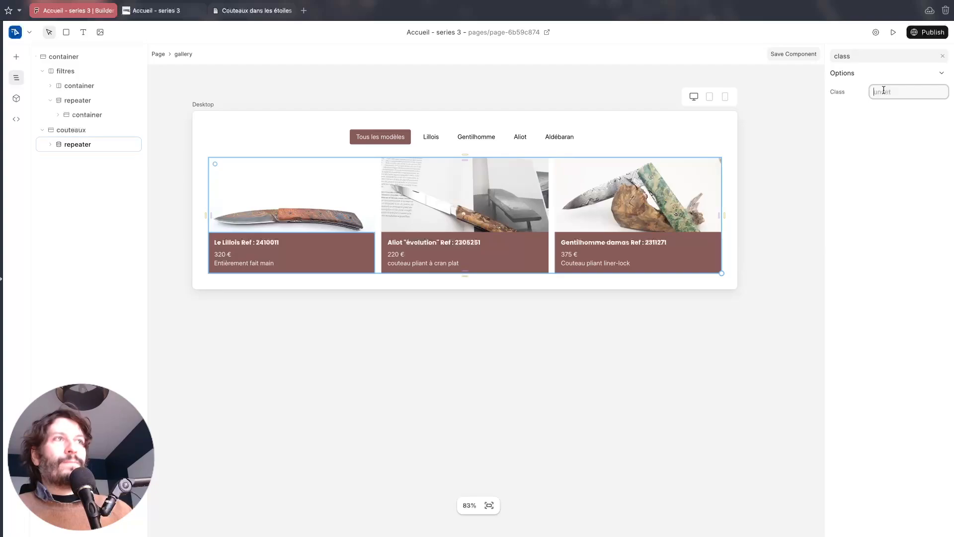
text(filterDiv)
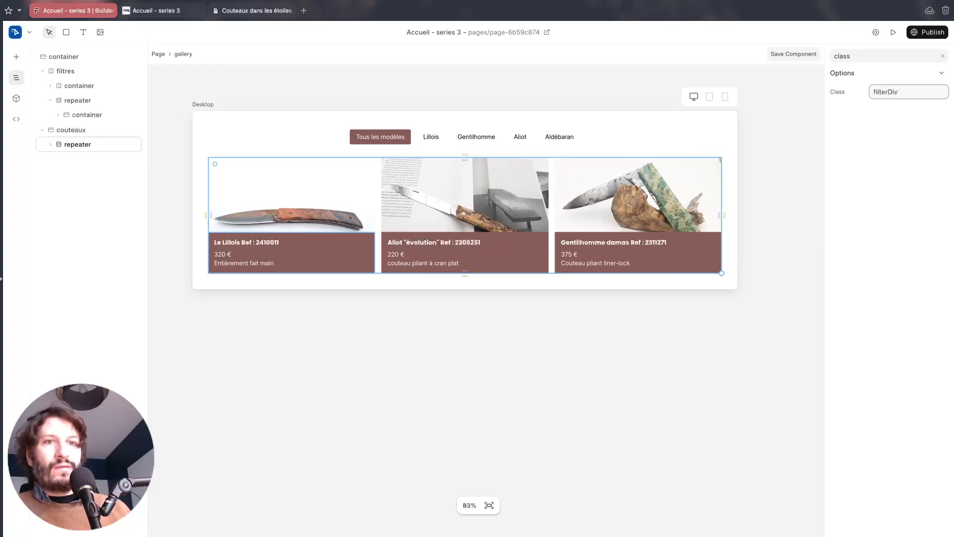
text(Container)
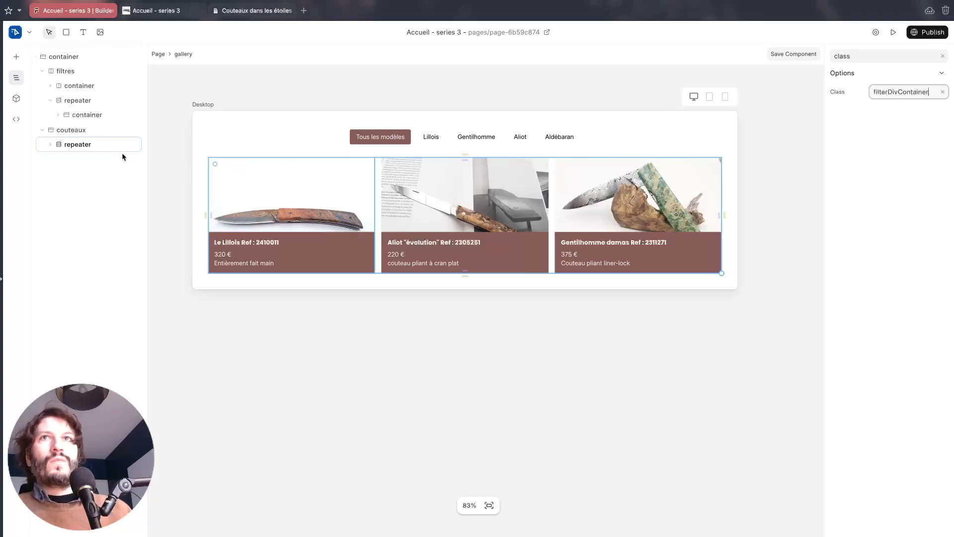
- Set the class of the carte-couteaux block inside the couteaux repeater to "filterDiv show"
click(50, 144)
click(68, 159)
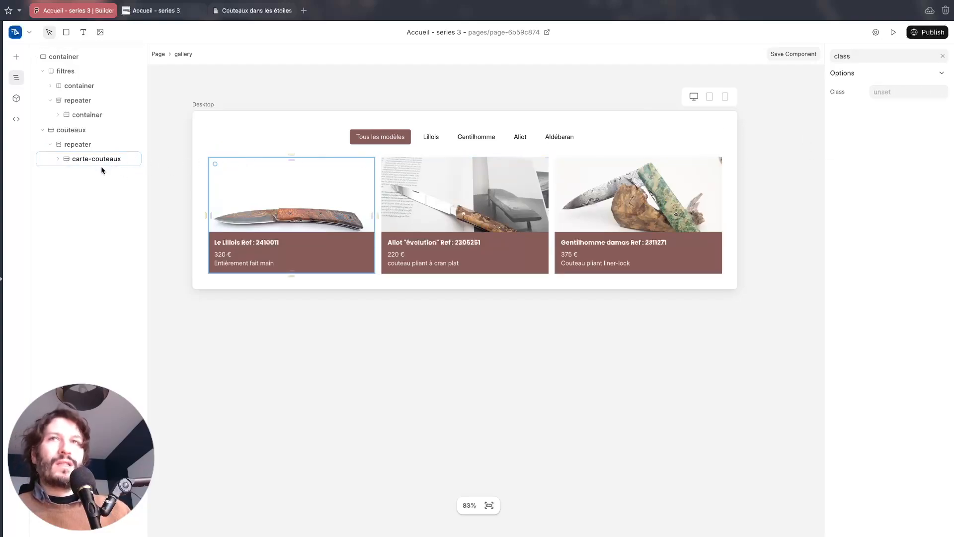
click(918, 89)
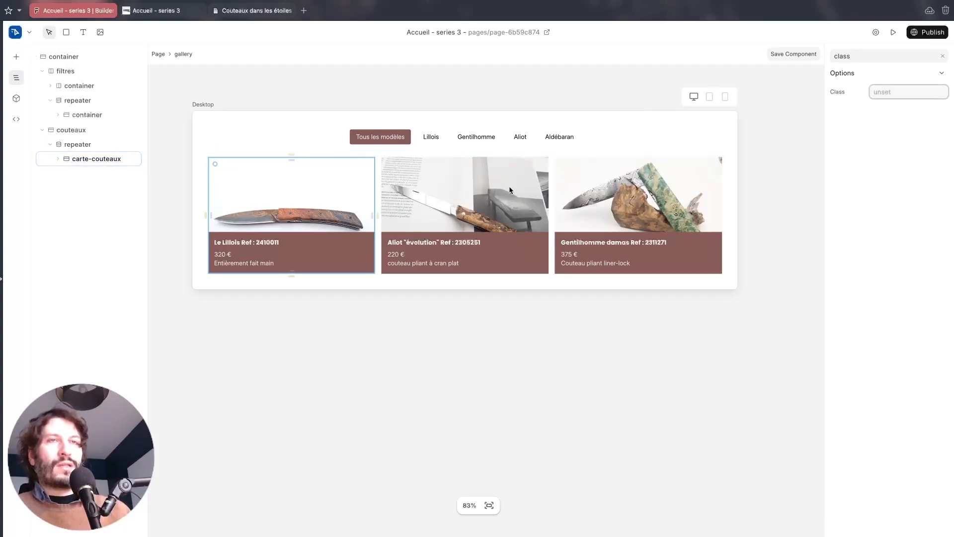
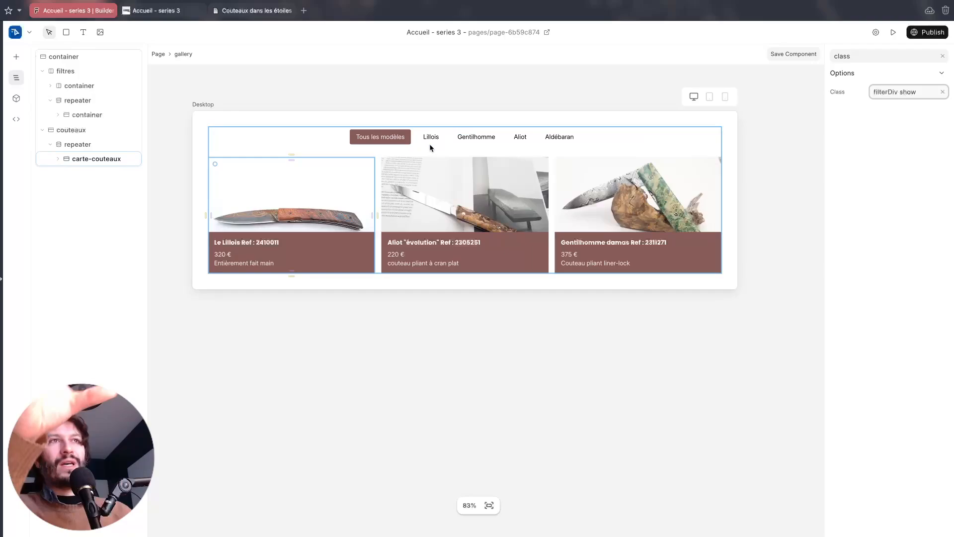
drag(903, 92, 911, 92)
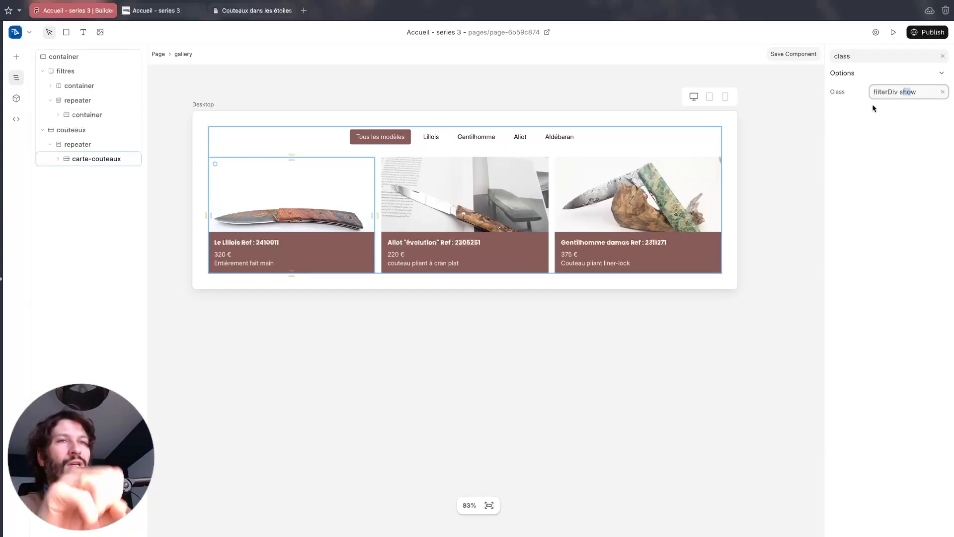
click(535, 98)
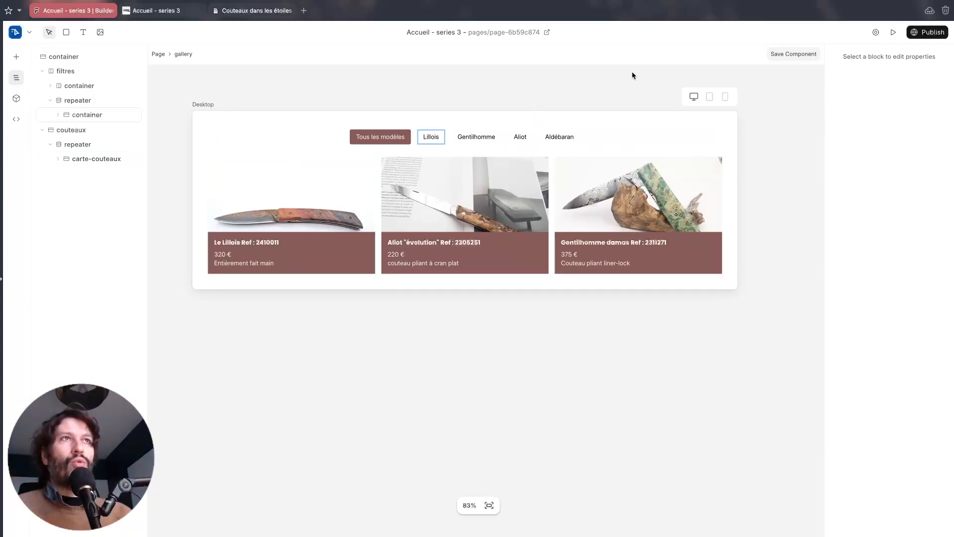
- Review the classes assigned to the carte-couteaux block, the couteaux repeater and the filtres repeater's inner container
click(350, 181)
click(79, 158)
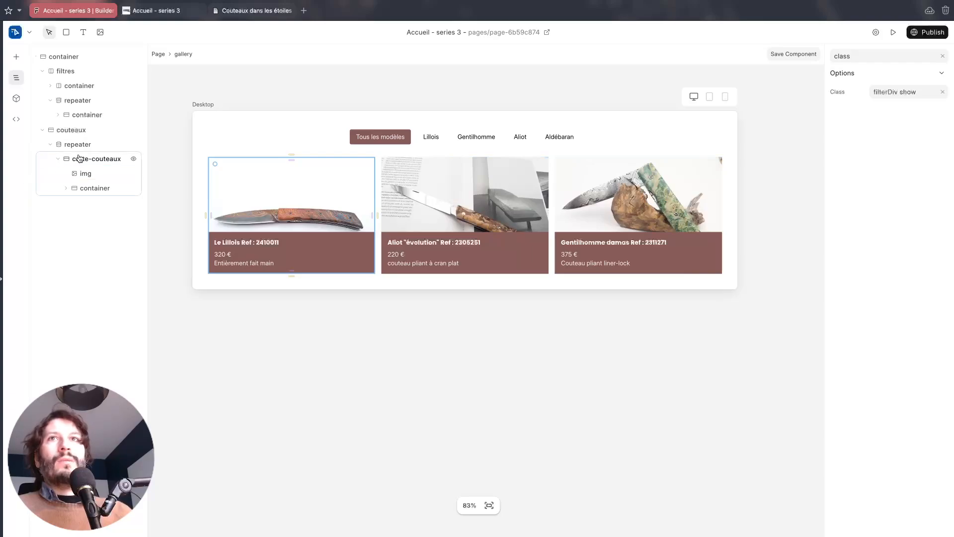
click(86, 146)
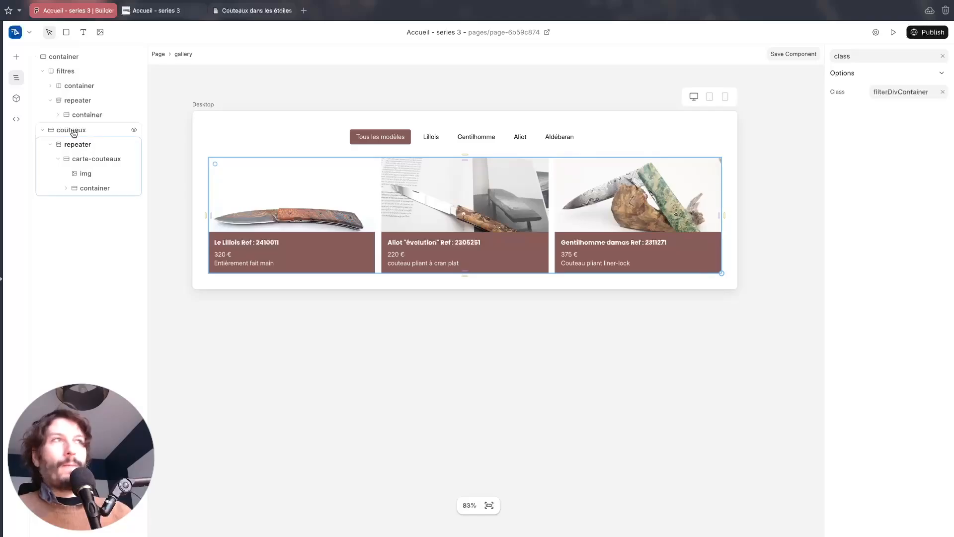
click(73, 115)
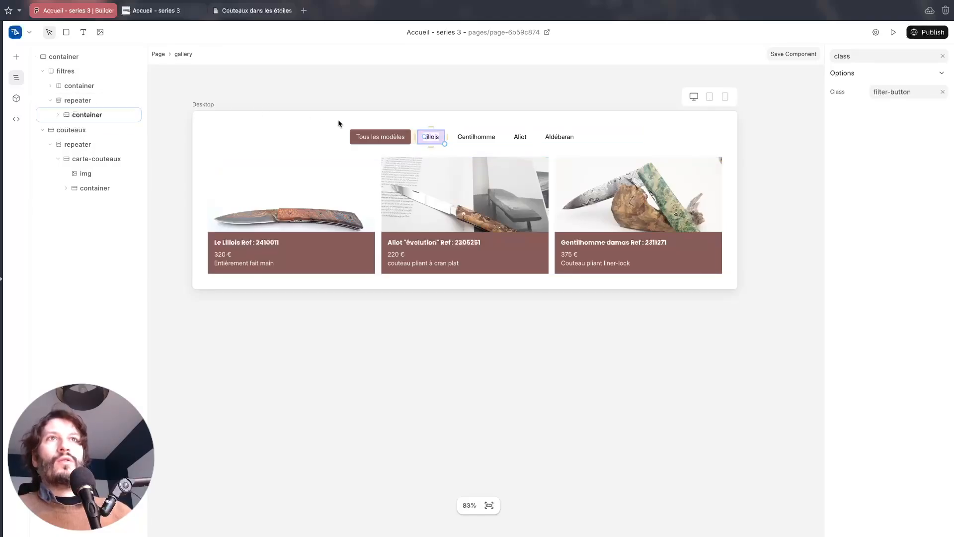
- Set the class of the filtres container in the gallery component to "btnContainer" and save the component
click(355, 133)
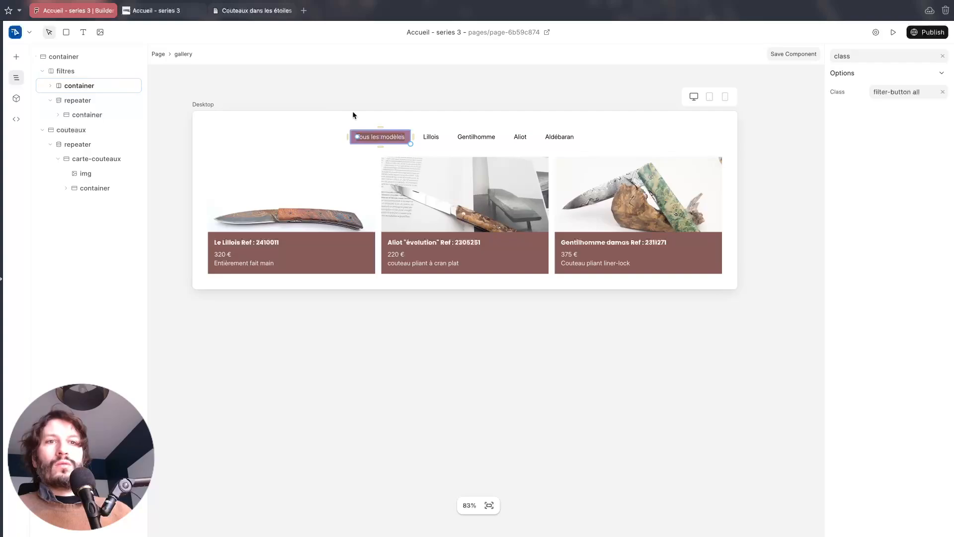
click(291, 137)
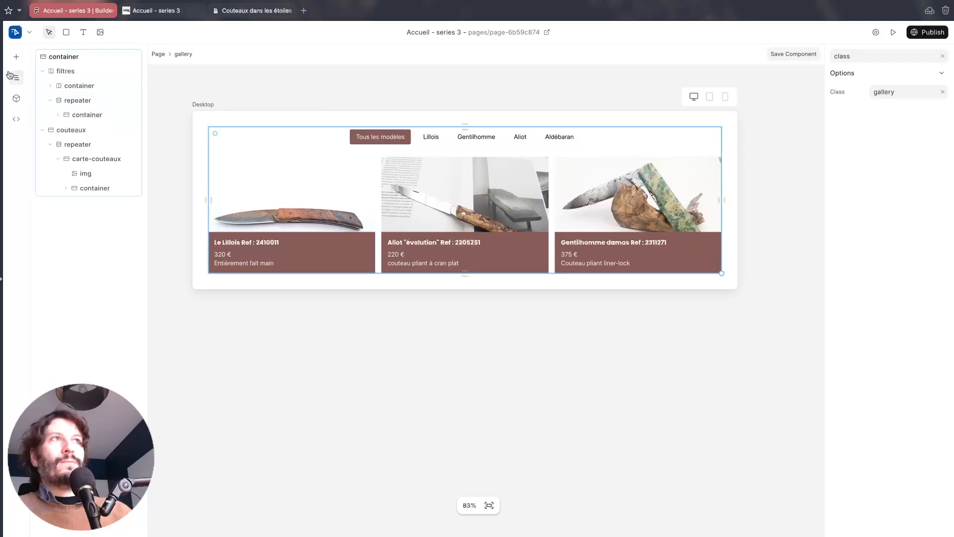
click(69, 72)
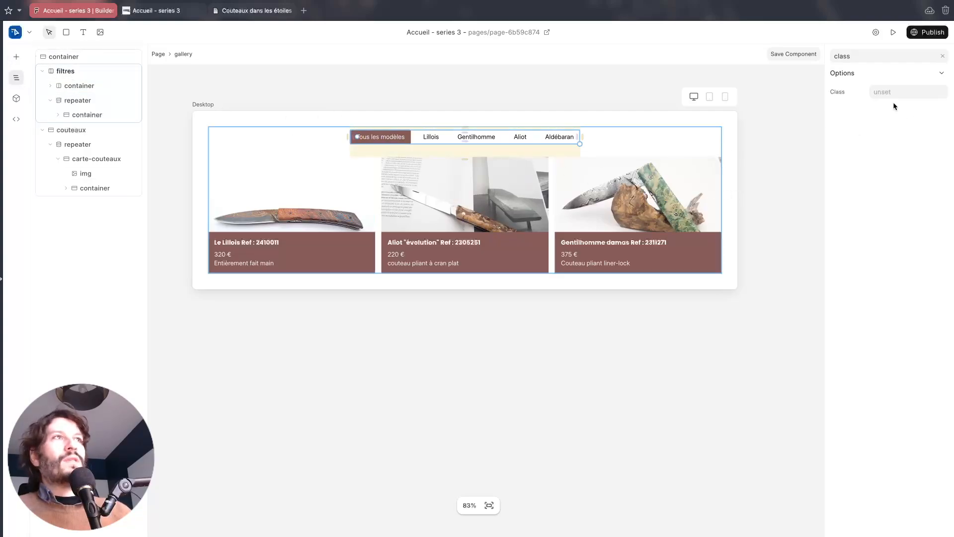
click(882, 92)
text(btnContainer)
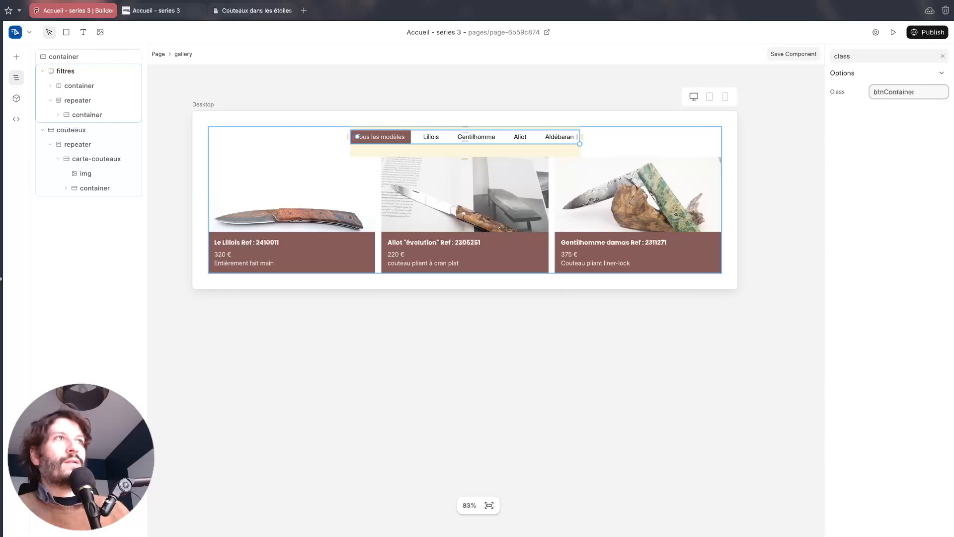
click(794, 53)
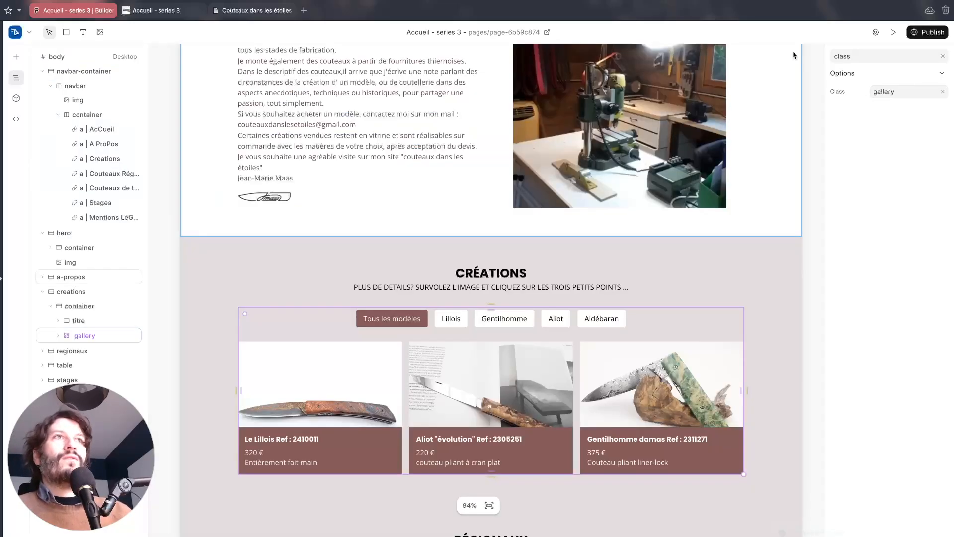
- Create a JavaScript client script, replace its placeholder with the copied filtering code built around filterSelection, and save it
click(20, 118)
click(62, 58)
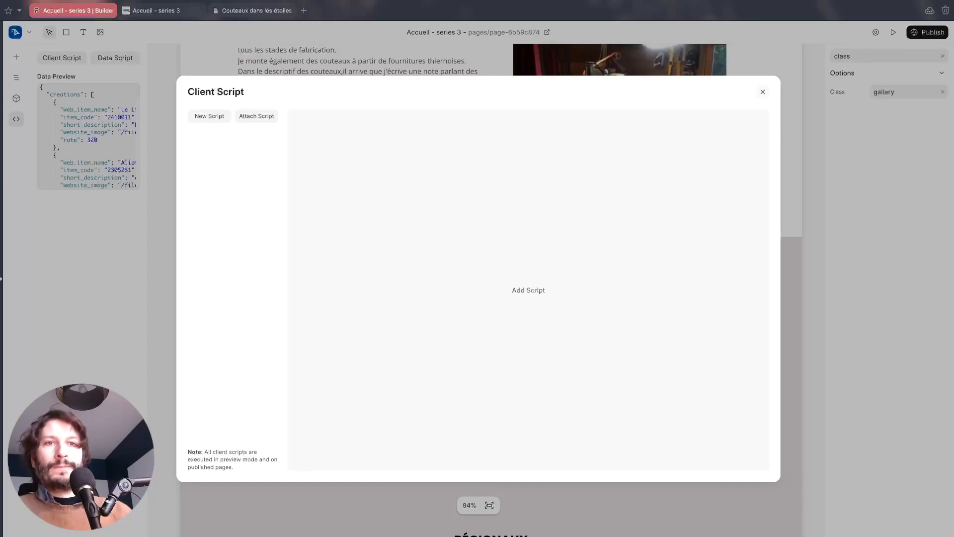
click(206, 118)
click(222, 133)
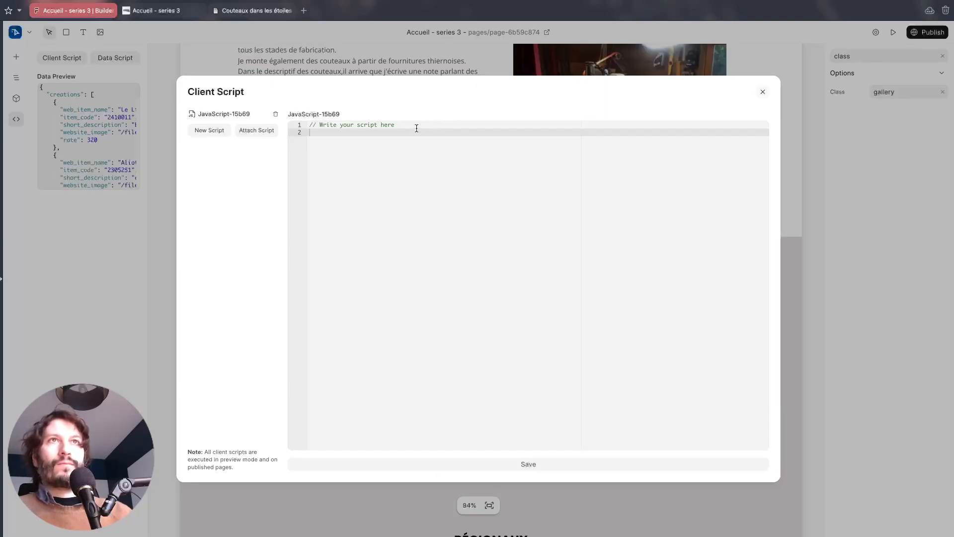
key(ctrl+a)
key(ctrl+v)
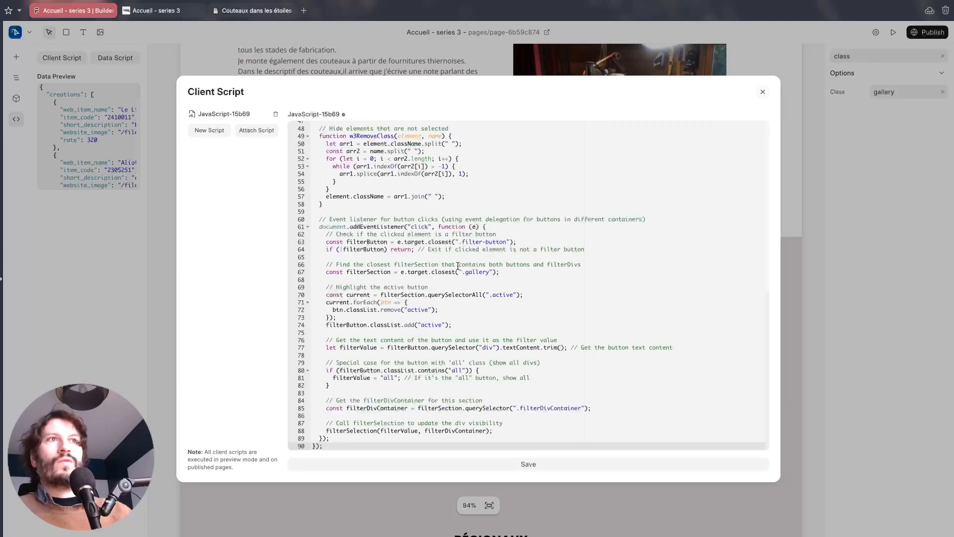
scroll(459, 263, up, 10)
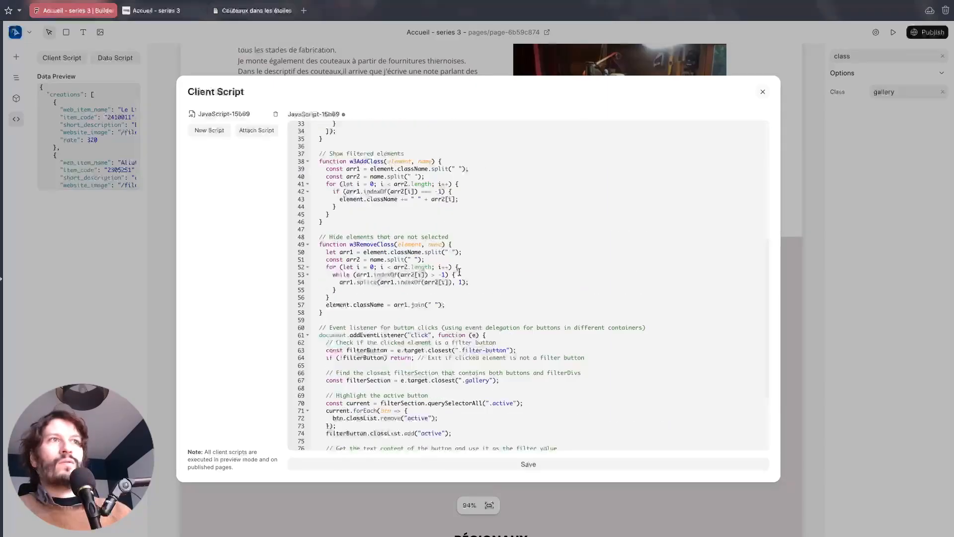
click(471, 464)
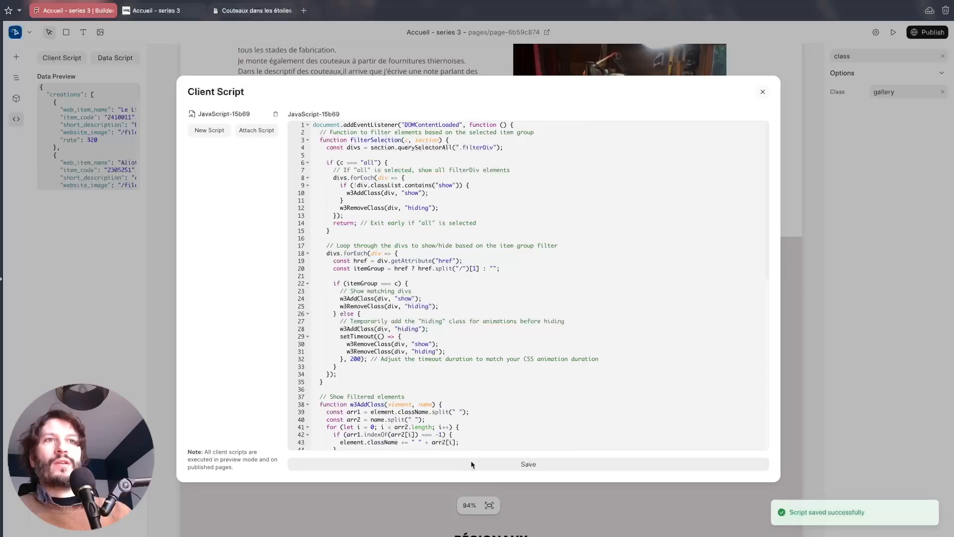
- Rename the JavaScript client script as filters and review its code down to the button click listener
double_click(232, 114)
text(filters)
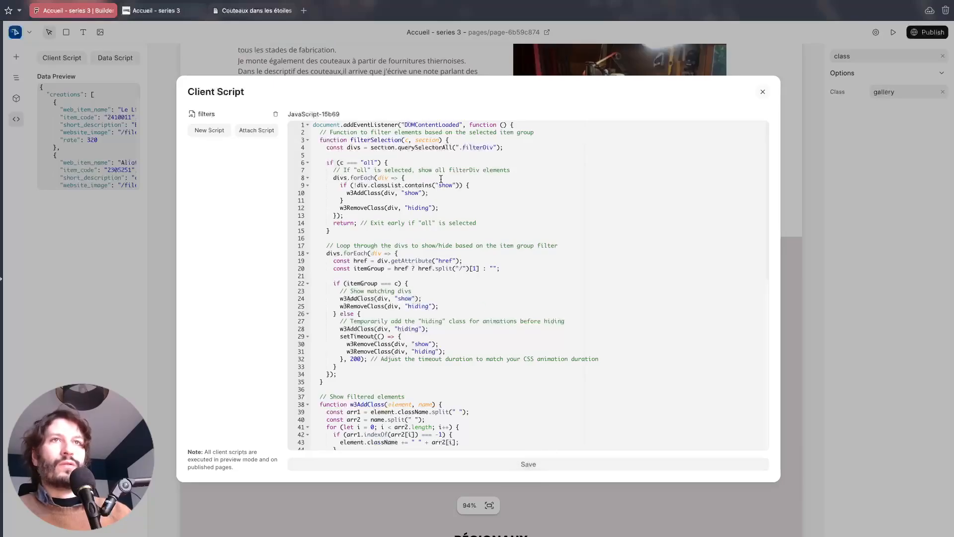
scroll(443, 149, down, 3)
scroll(447, 154, up, 3)
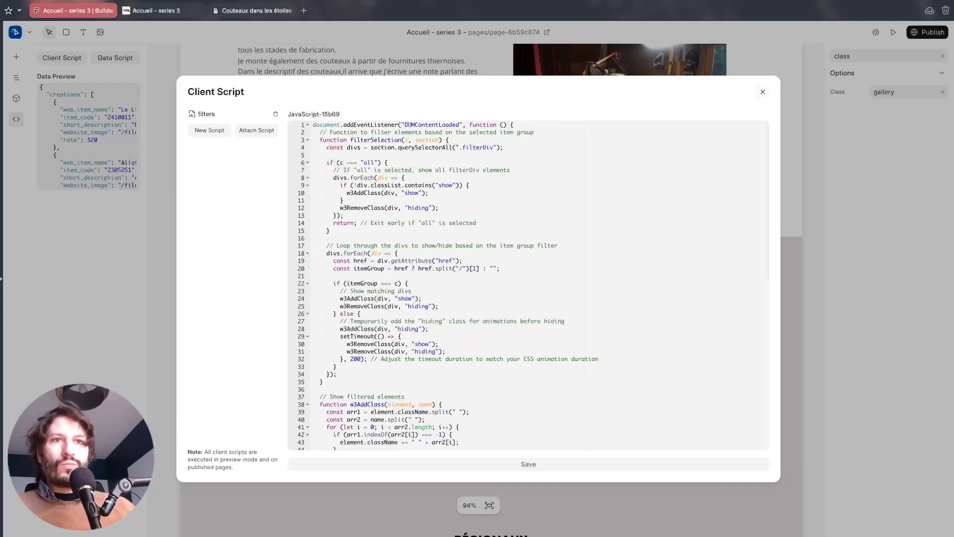
scroll(502, 321, down, 3)
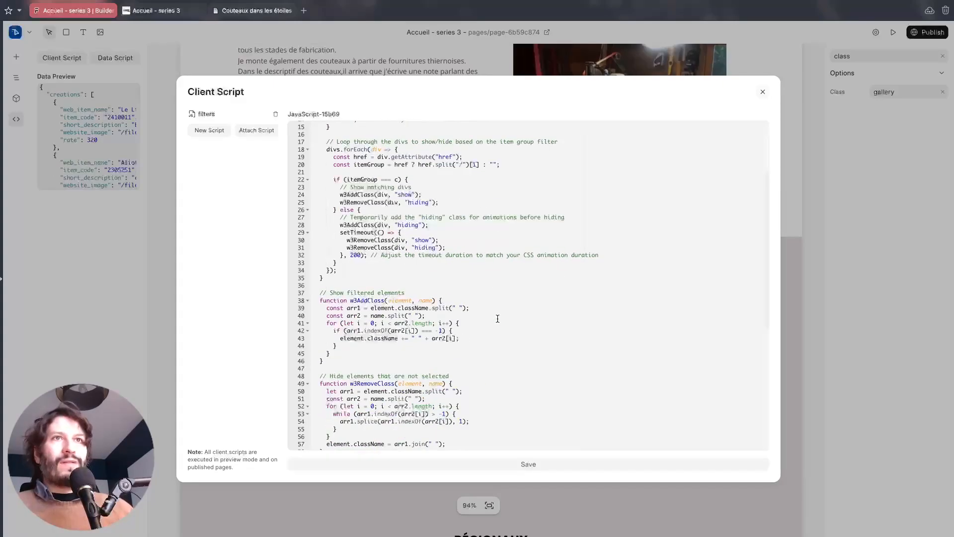
scroll(497, 315, down, 6)
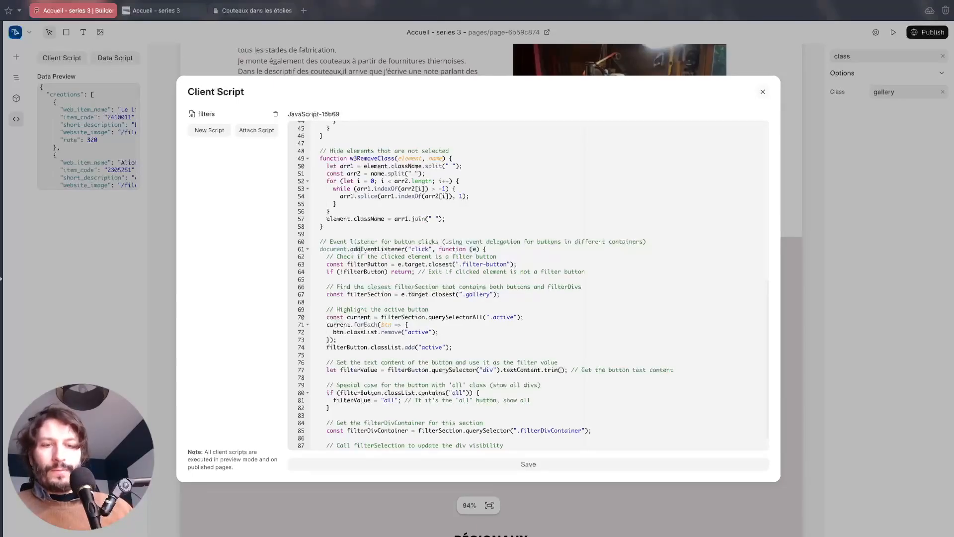
- Create and save a CSS client script that sets .filterDiv to display: none and .show to display: flex
click(209, 131)
click(210, 164)
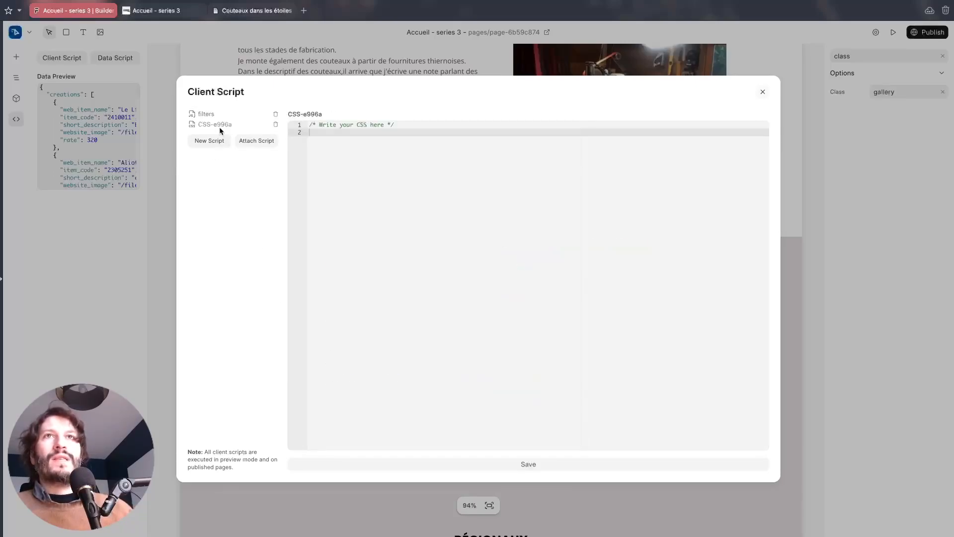
triple_click(319, 126)
text(.filterDiv {     display: none; }  .show {     display: flex; })
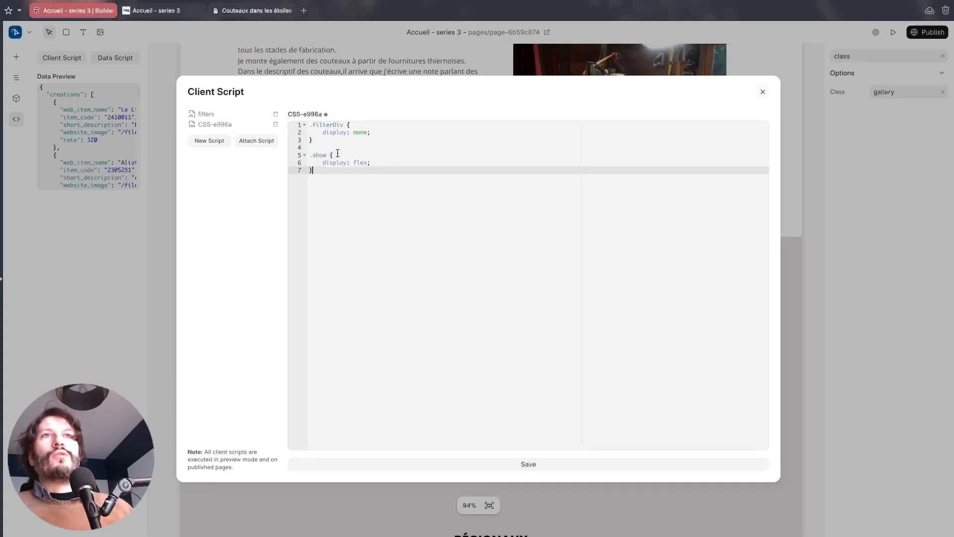
click(355, 162)
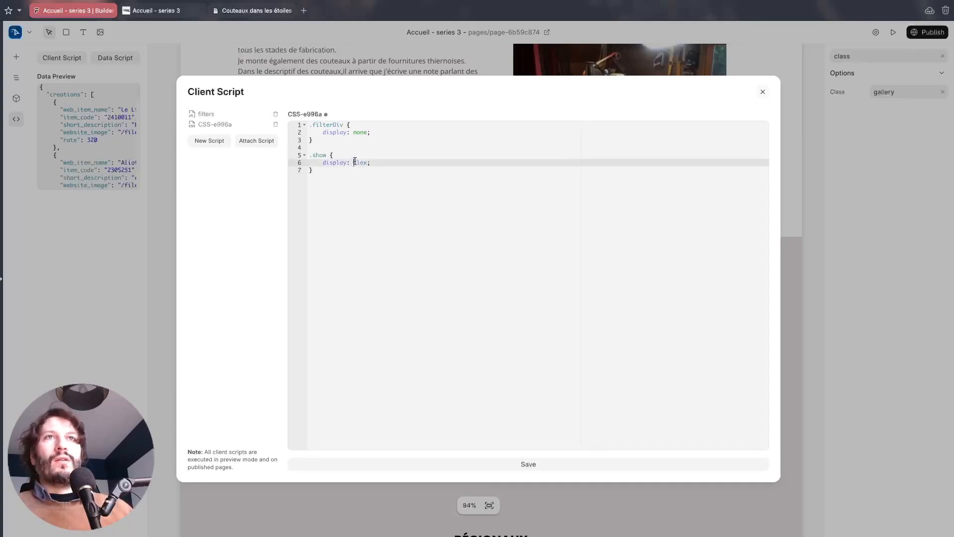
drag(355, 162, 367, 162)
click(381, 167)
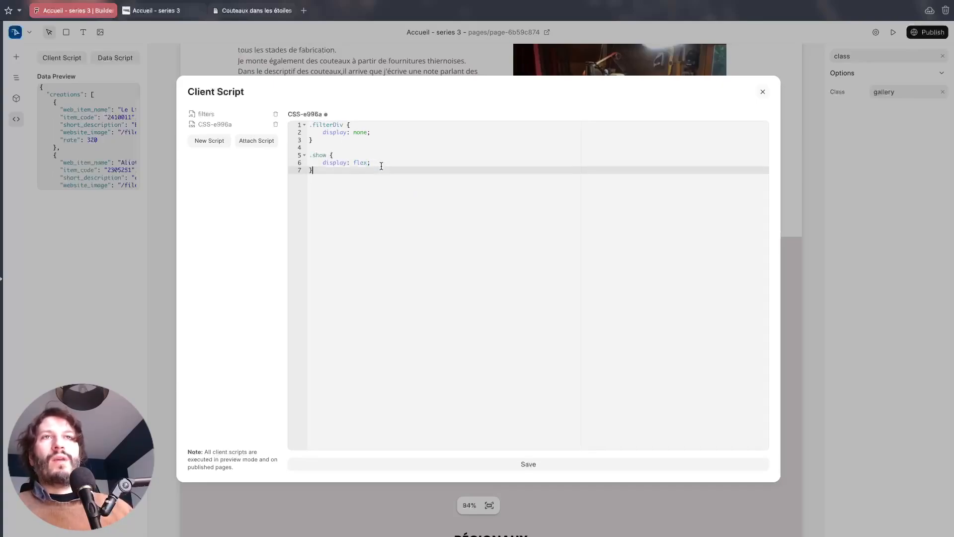
click(374, 131)
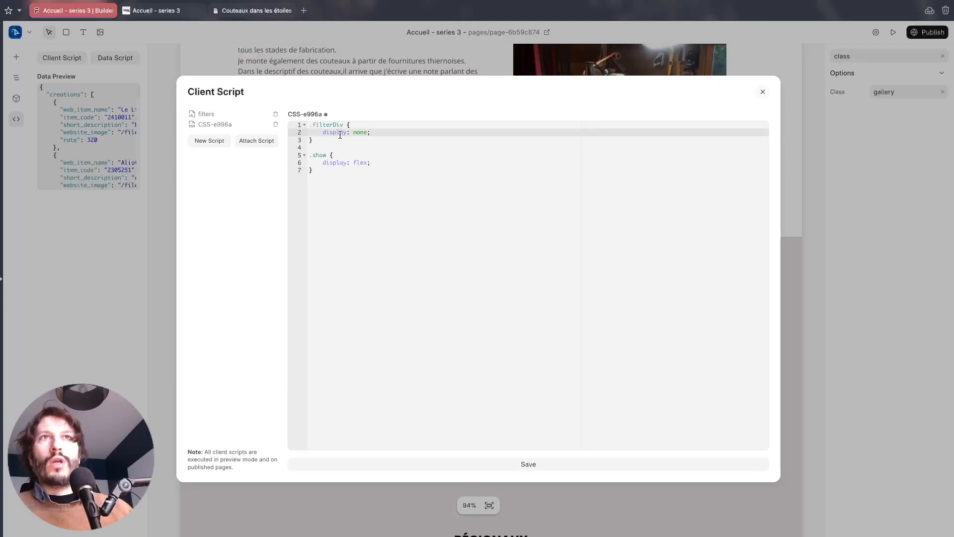
double_click(355, 132)
click(340, 132)
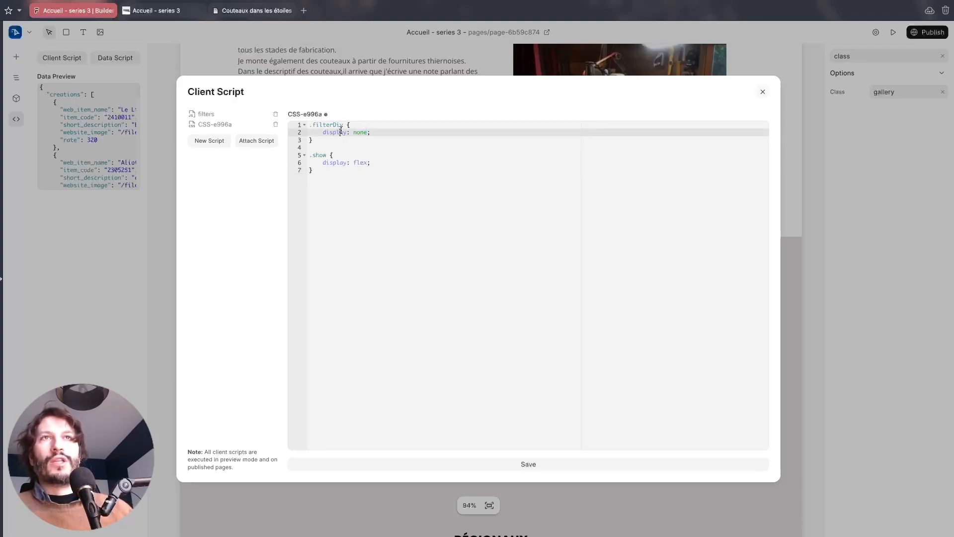
click(540, 470)
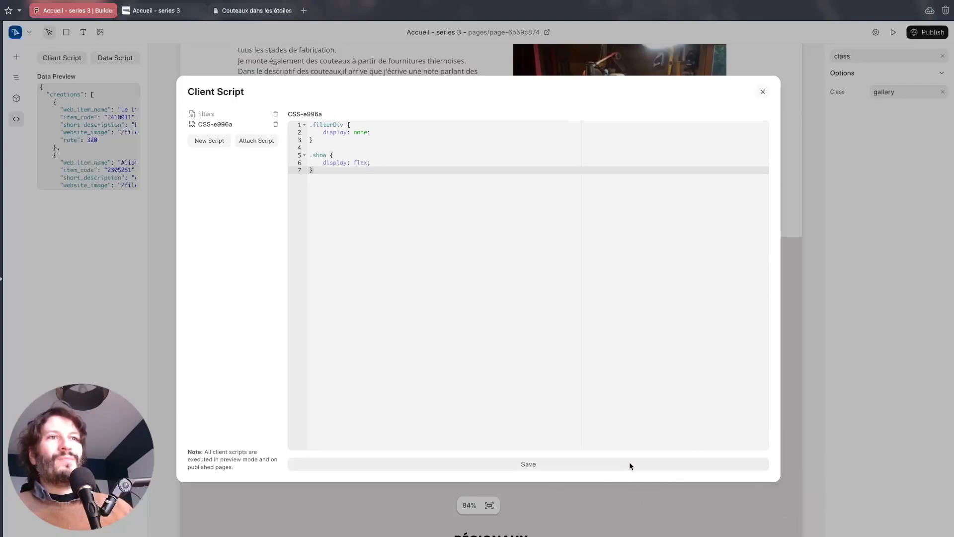
click(763, 91)
- Examine the Lillois filter button, the knife cards and the gallery component in the Créations section
scroll(481, 228, down, 3)
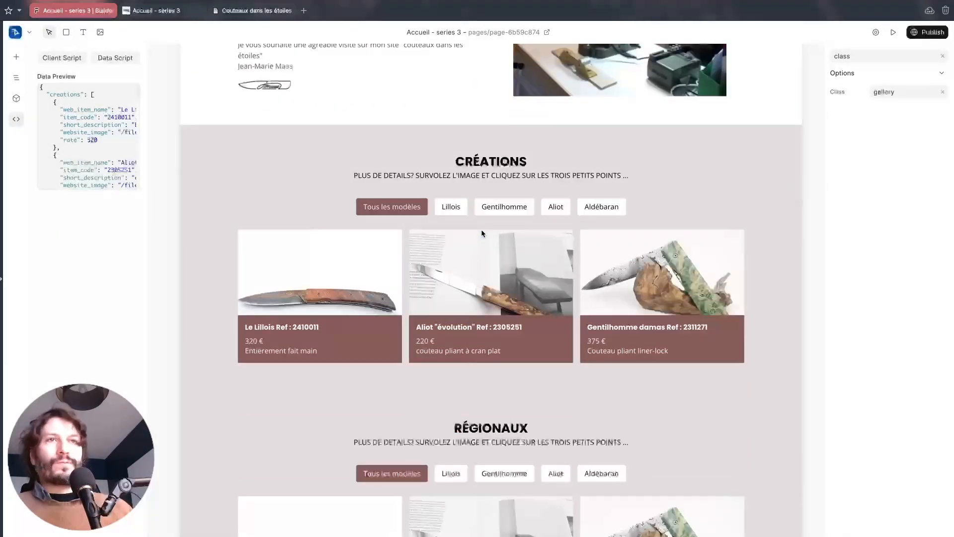
click(453, 208)
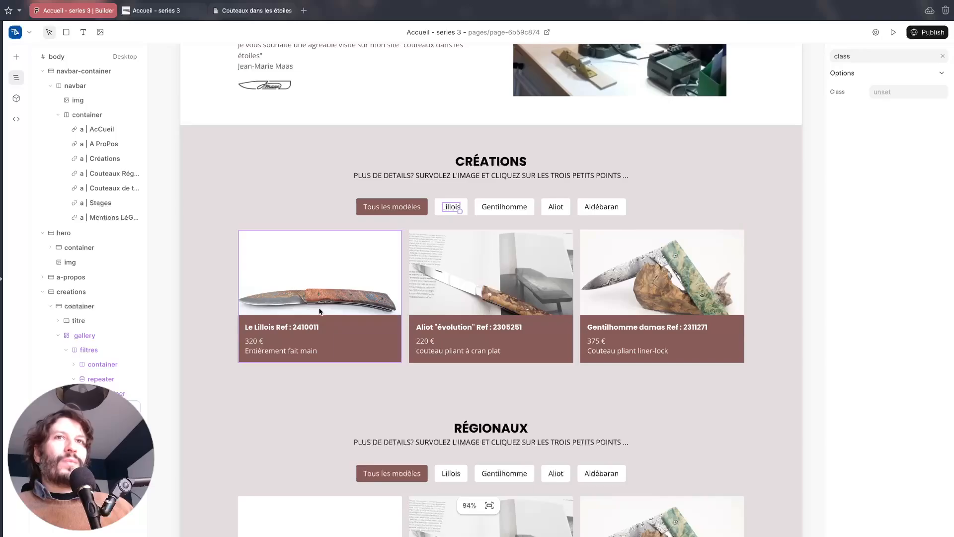
click(338, 287)
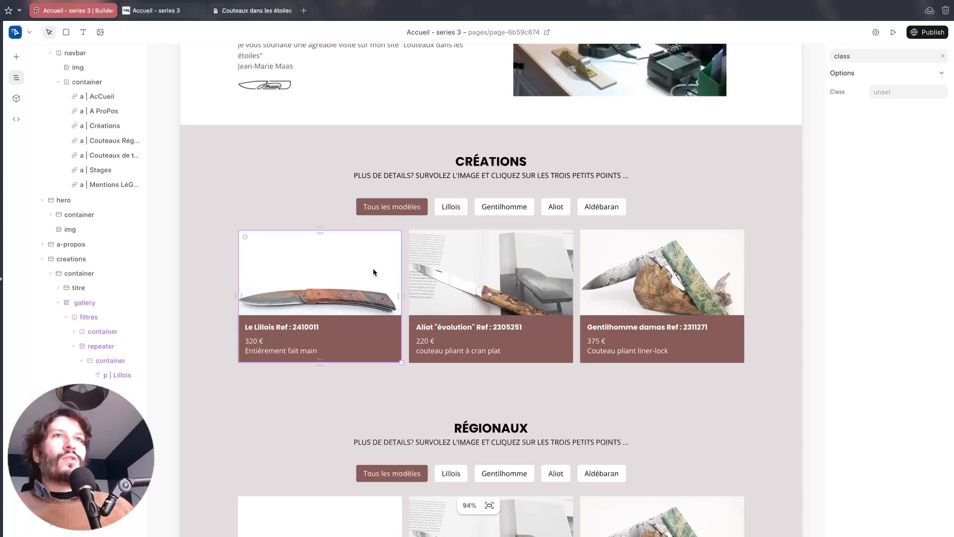
click(455, 209)
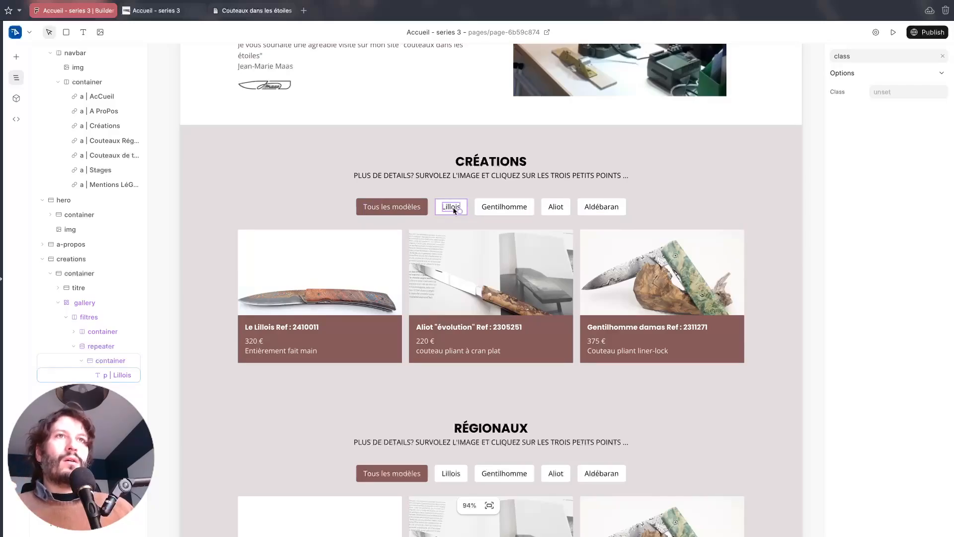
click(282, 275)
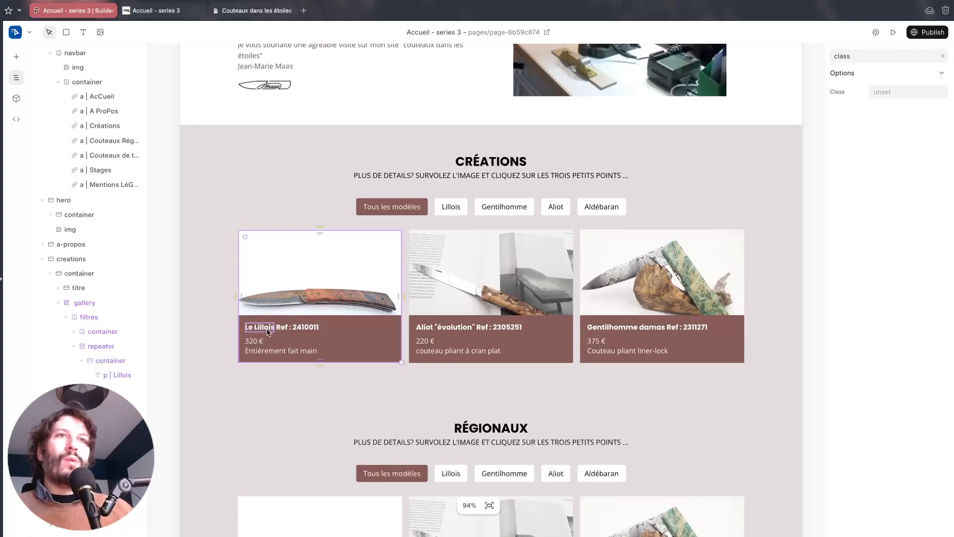
click(430, 330)
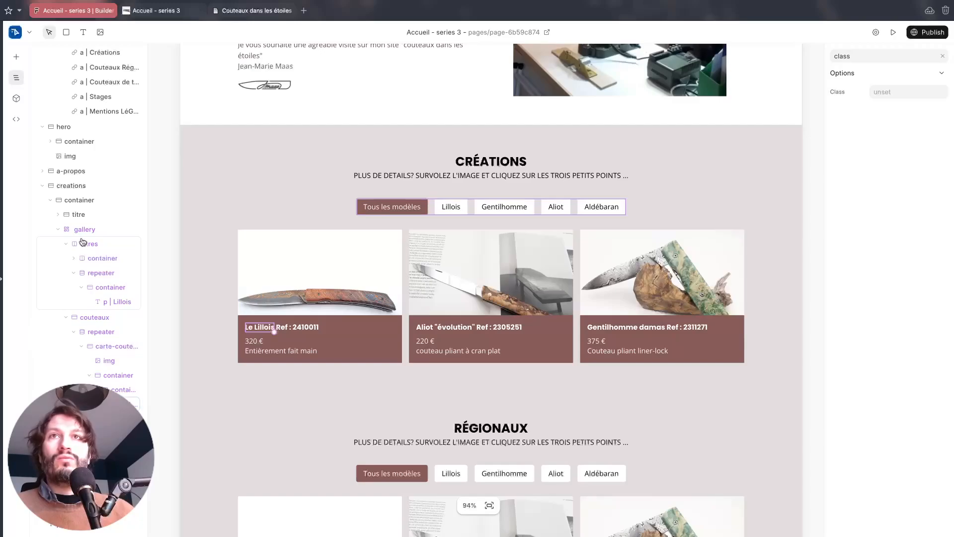
click(57, 232)
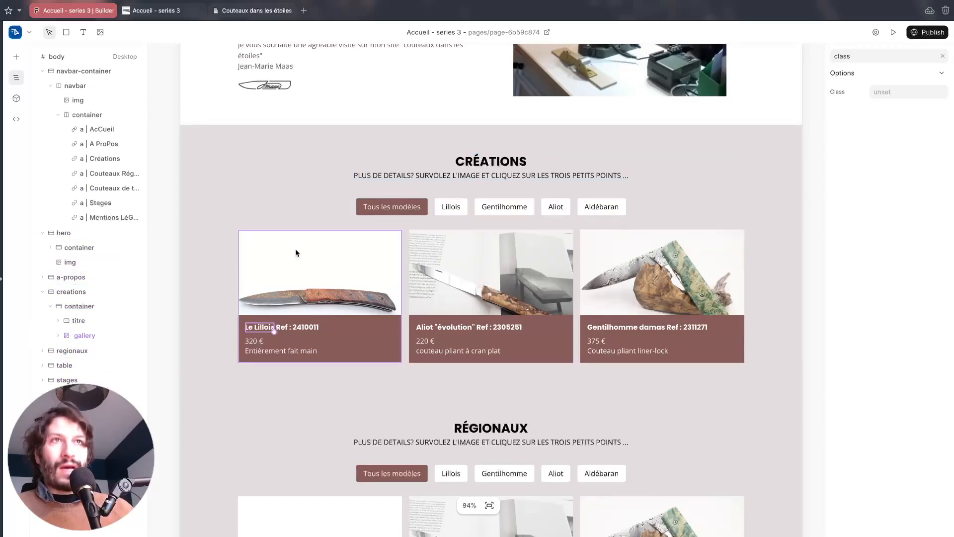
click(96, 335)
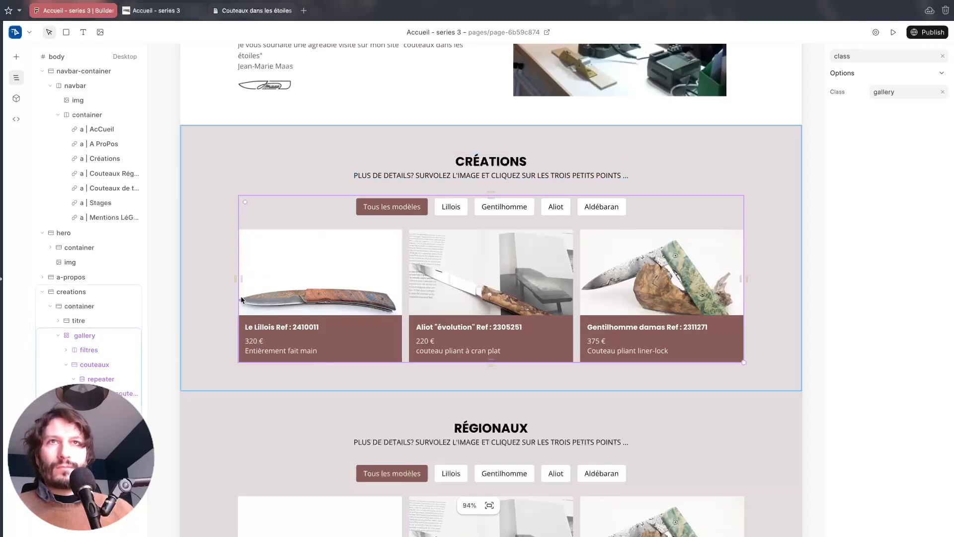
- Add "route" to the Website Item fields in the data script, save it, and widen the data preview to read the entries
click(16, 119)
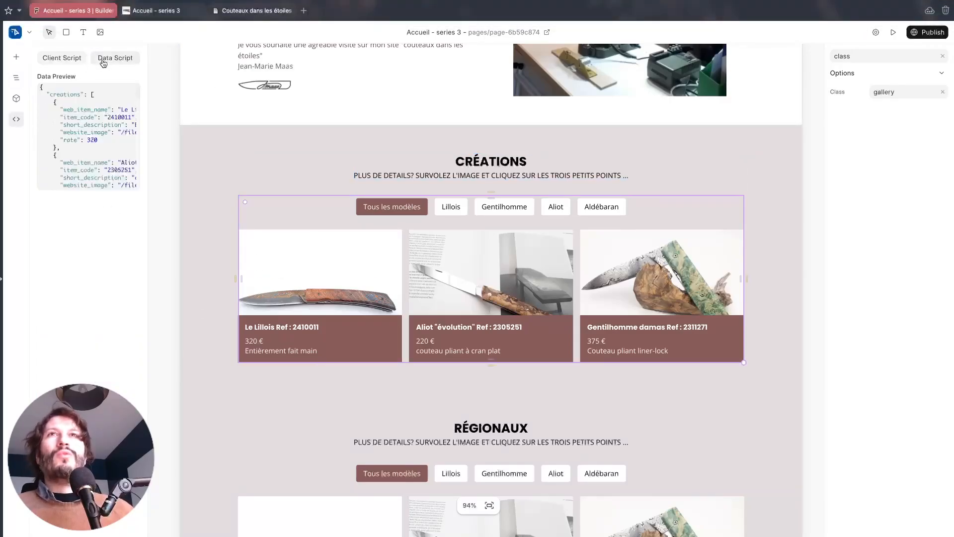
click(103, 62)
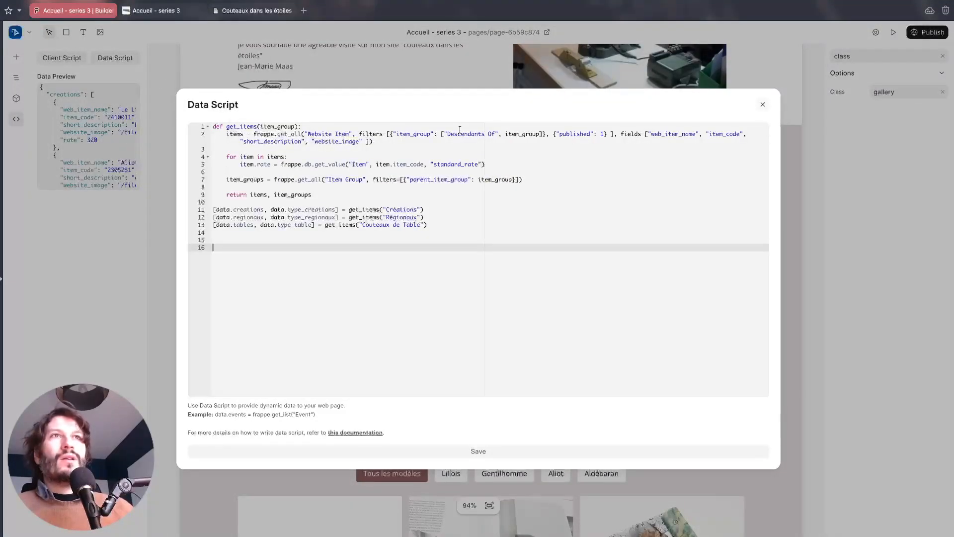
click(361, 141)
text(, ")
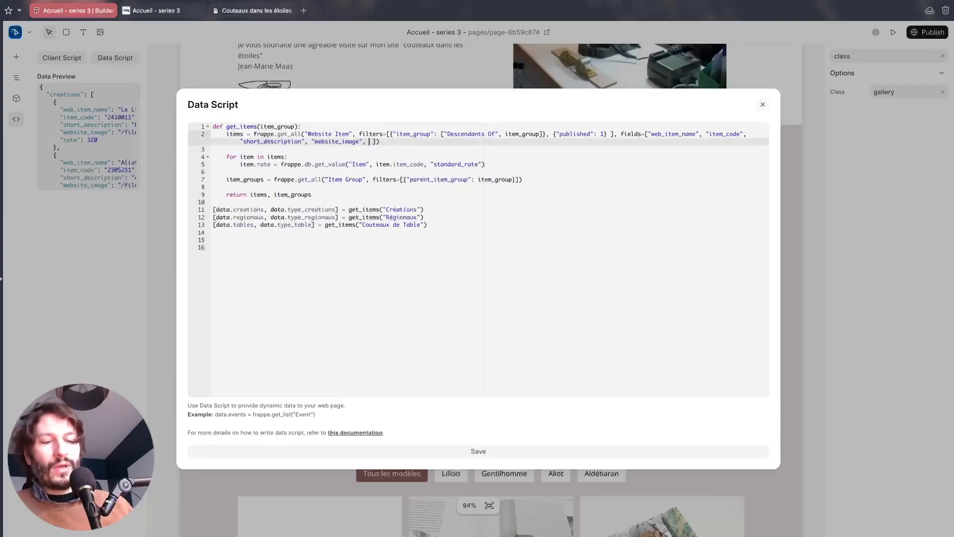
text(route)
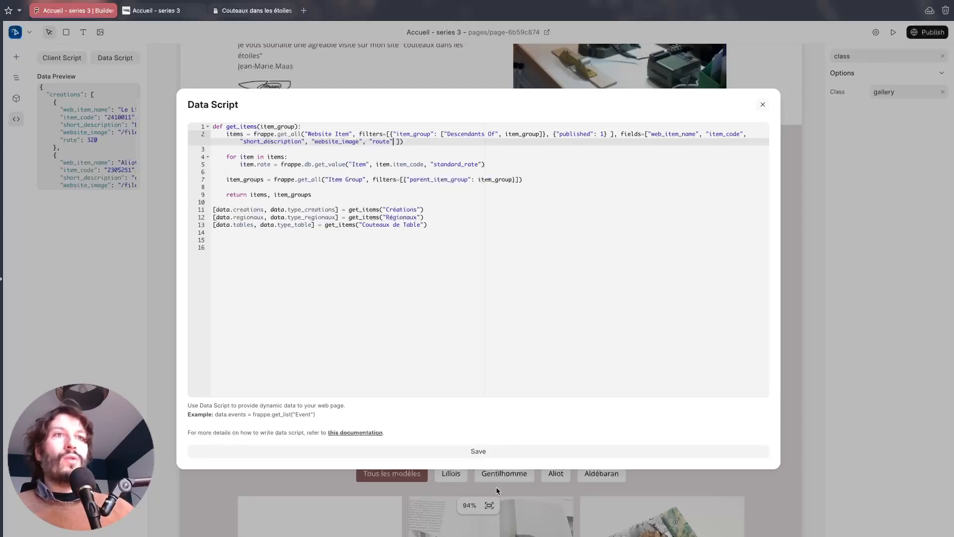
click(416, 450)
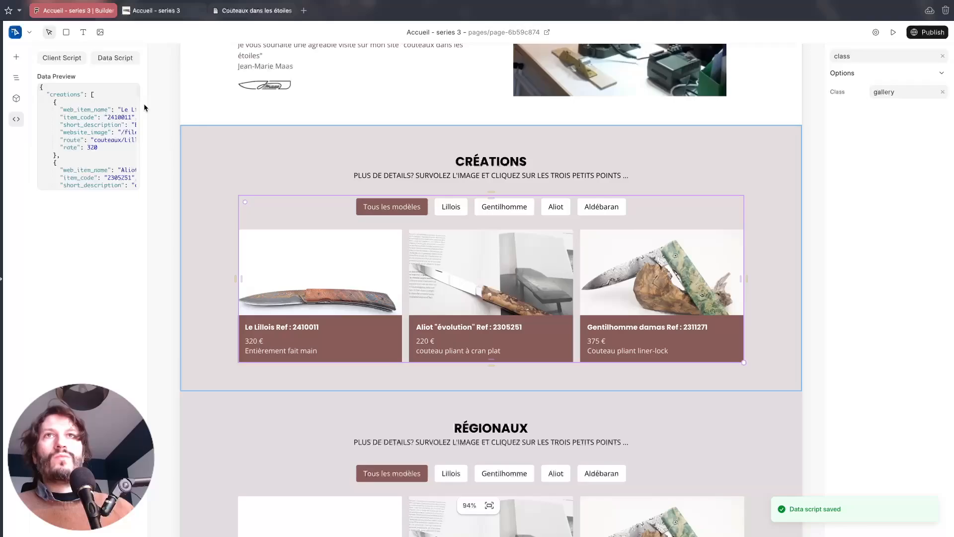
drag(148, 107, 228, 104)
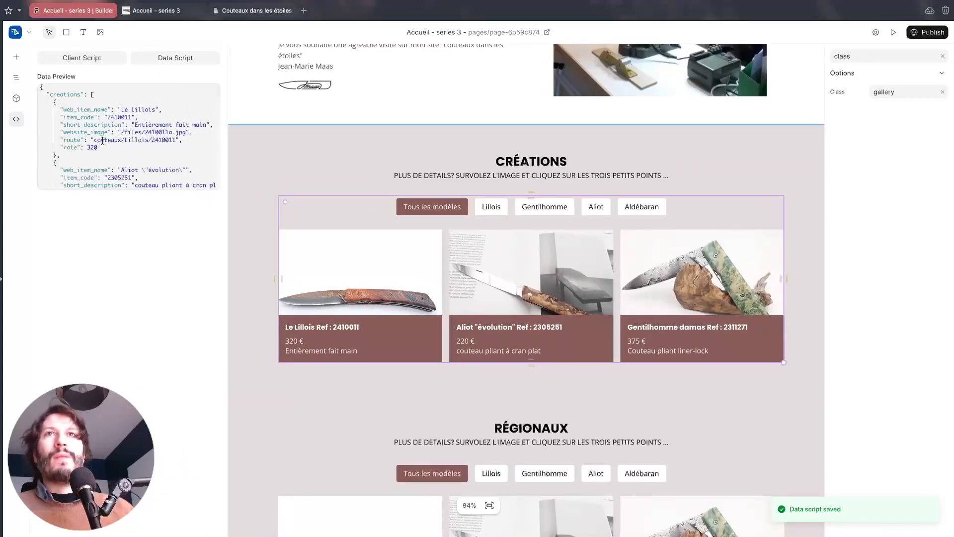
- Examine the route values in the data preview, comparing the model names and item codes of the creations and regionaux entries
drag(61, 139, 148, 139)
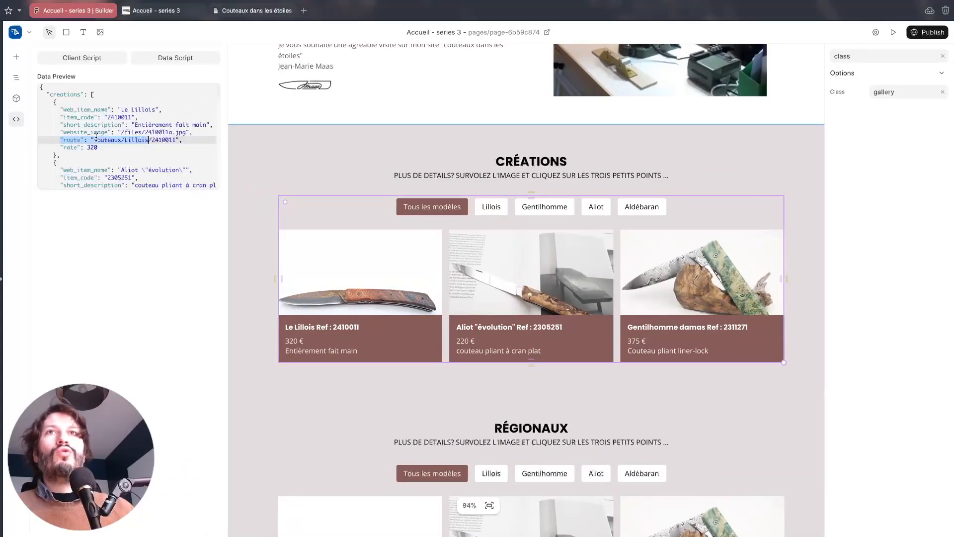
double_click(128, 140)
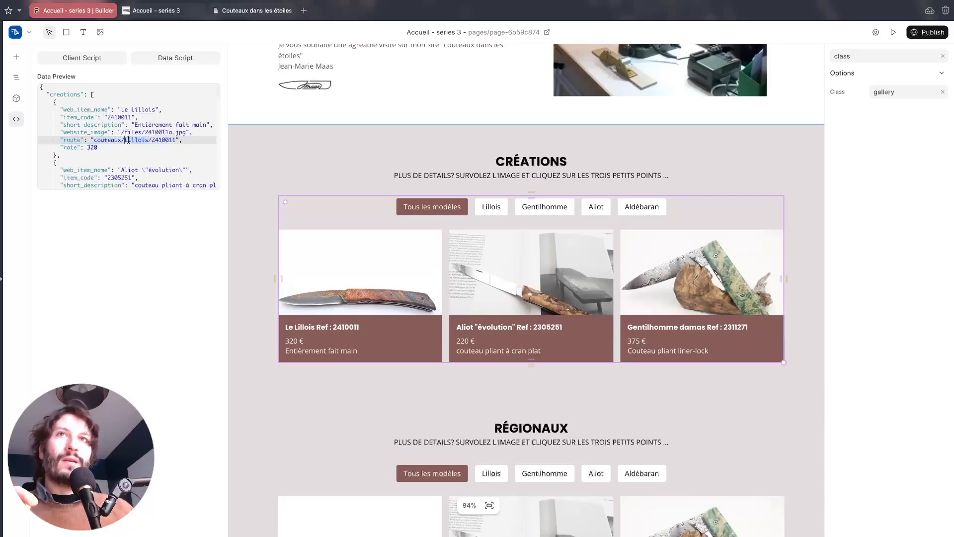
double_click(162, 140)
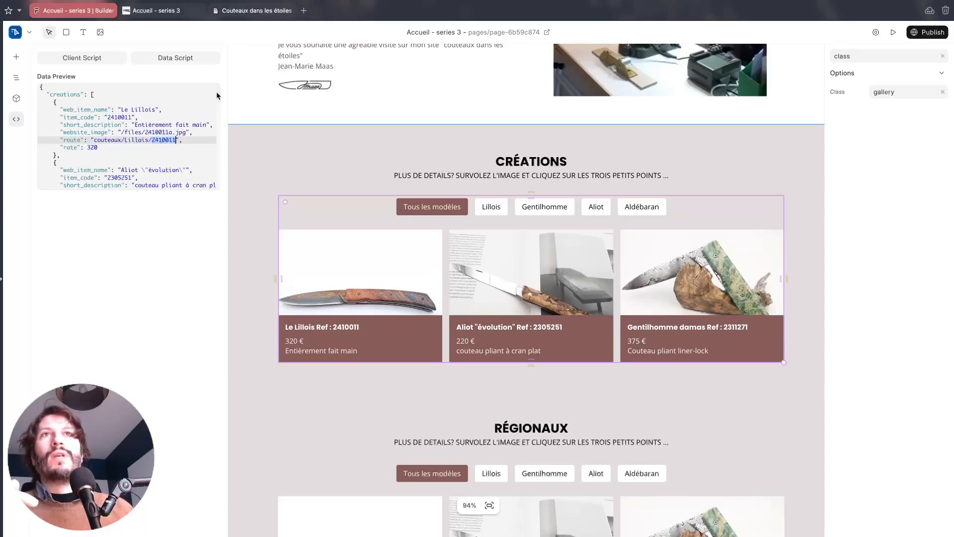
scroll(220, 102, down, 3)
scroll(219, 102, down, 3)
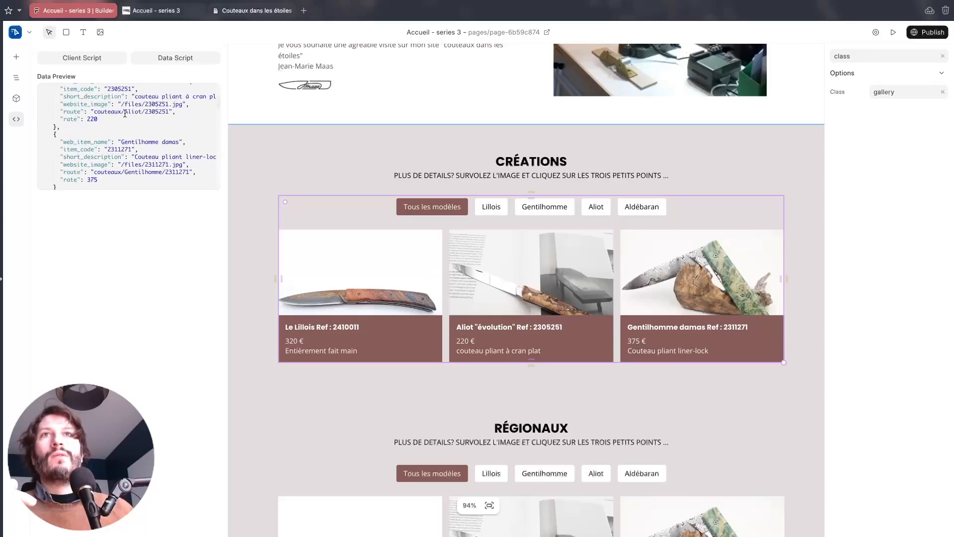
scroll(144, 146, down, 5)
scroll(118, 128, down, 5)
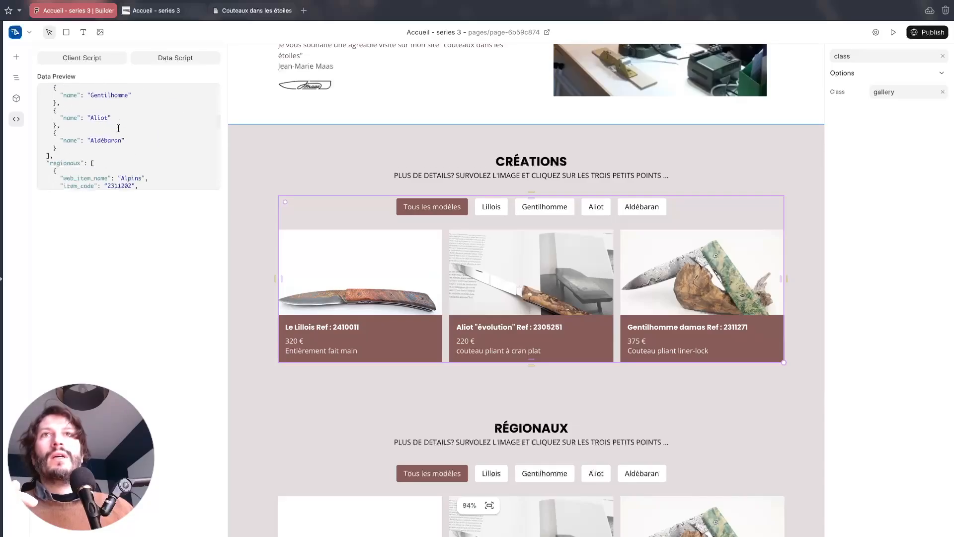
double_click(135, 135)
scroll(137, 134, down, 2)
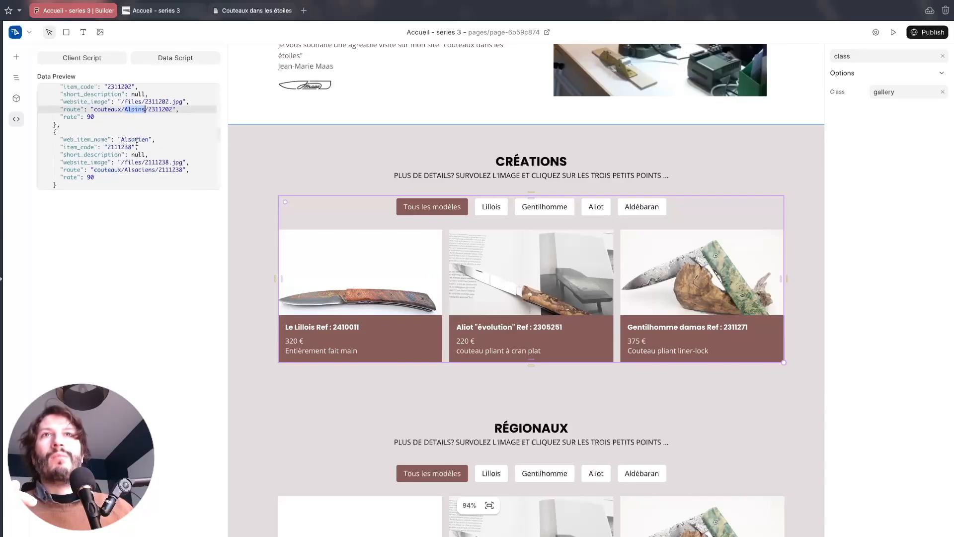
double_click(136, 170)
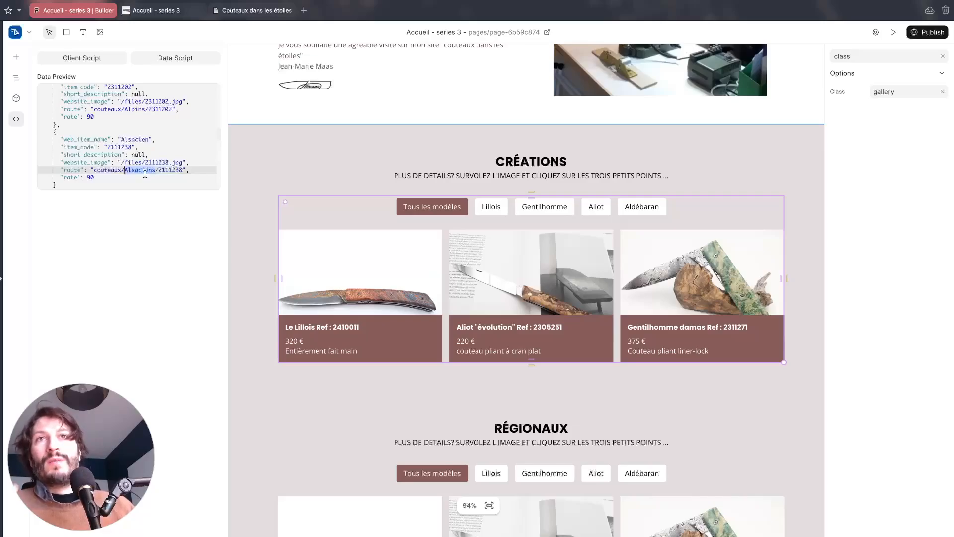
scroll(145, 174, up, 1)
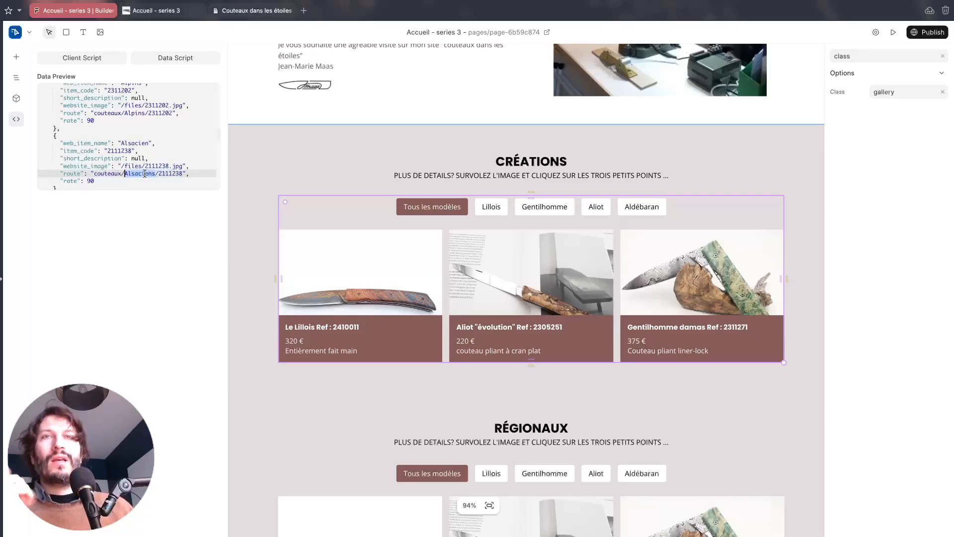
scroll(144, 171, up, 10)
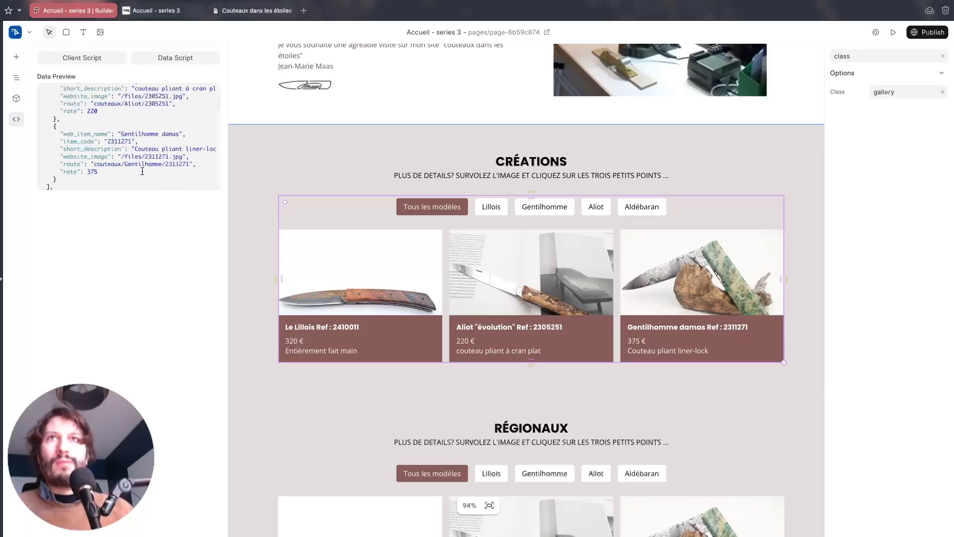
click(155, 111)
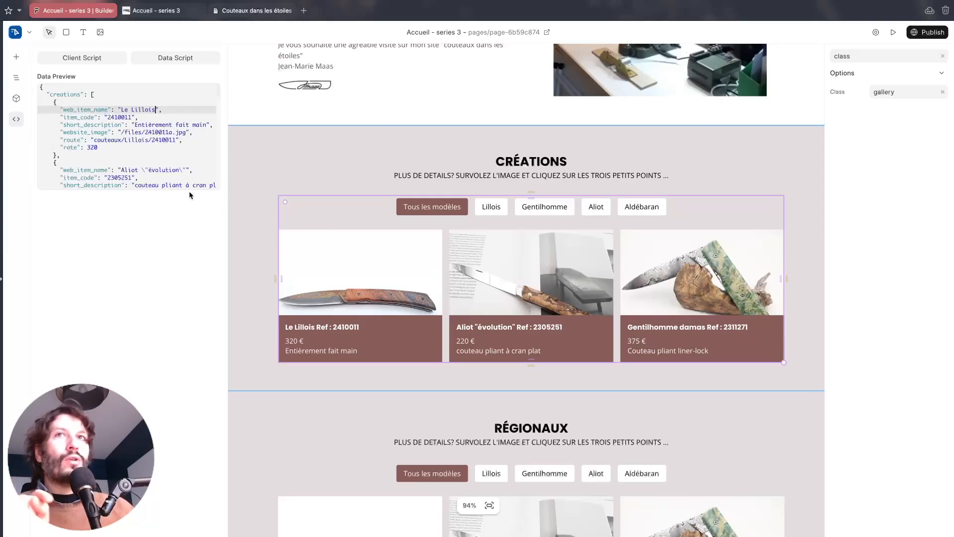
double_click(135, 141)
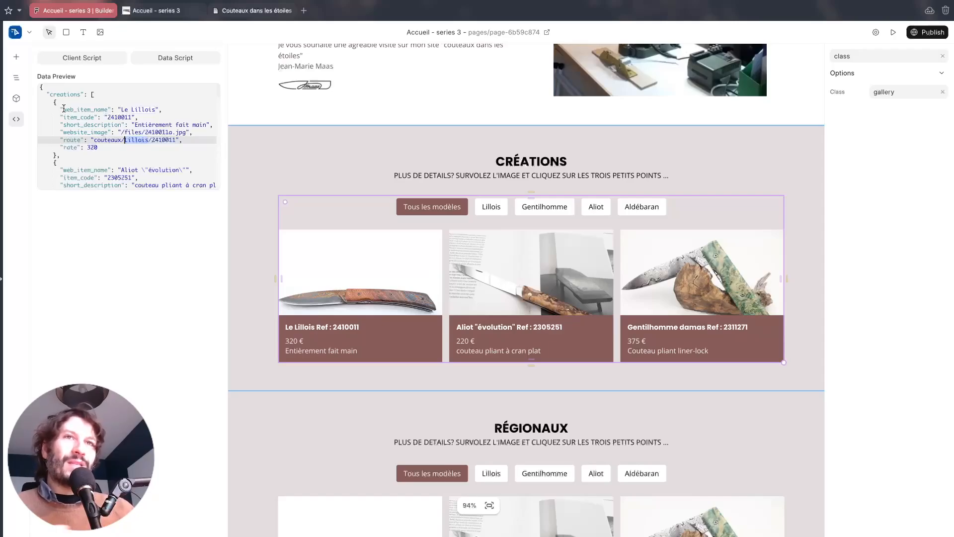
- Open the gallery component of the creations section for editing and select its carte-couteaux block
click(16, 78)
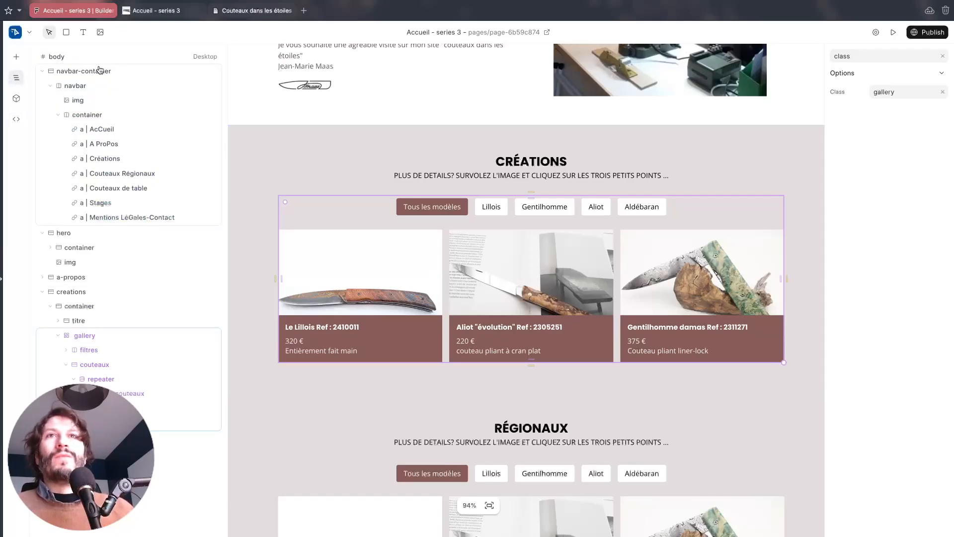
right_click(90, 337)
click(119, 432)
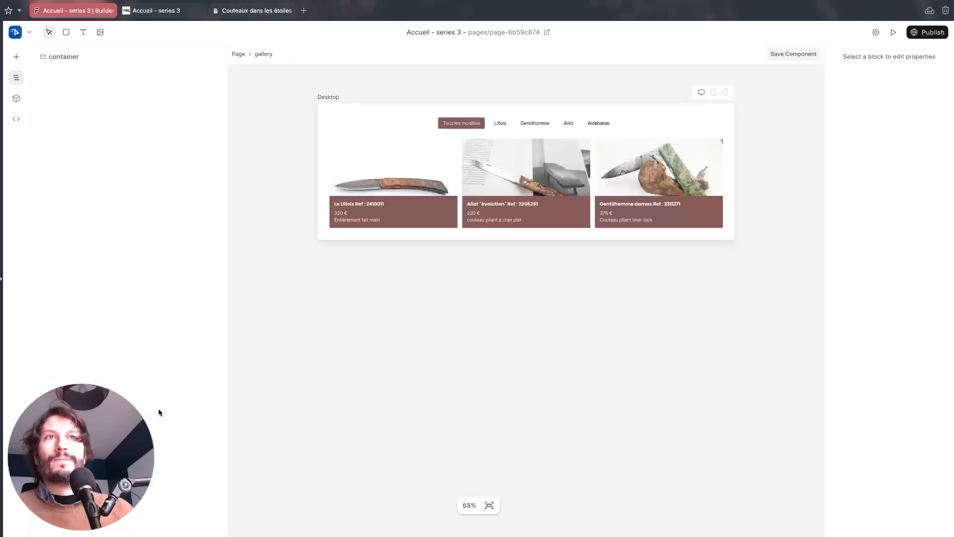
click(354, 182)
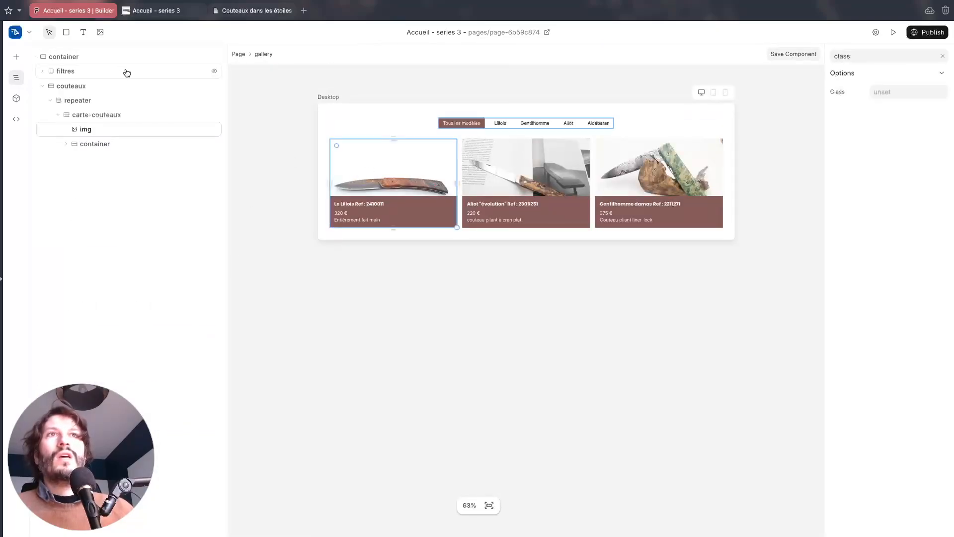
click(102, 117)
- Filter the carte-couteaux block's properties by "data" and bring up the data preview with the creations fields
click(942, 54)
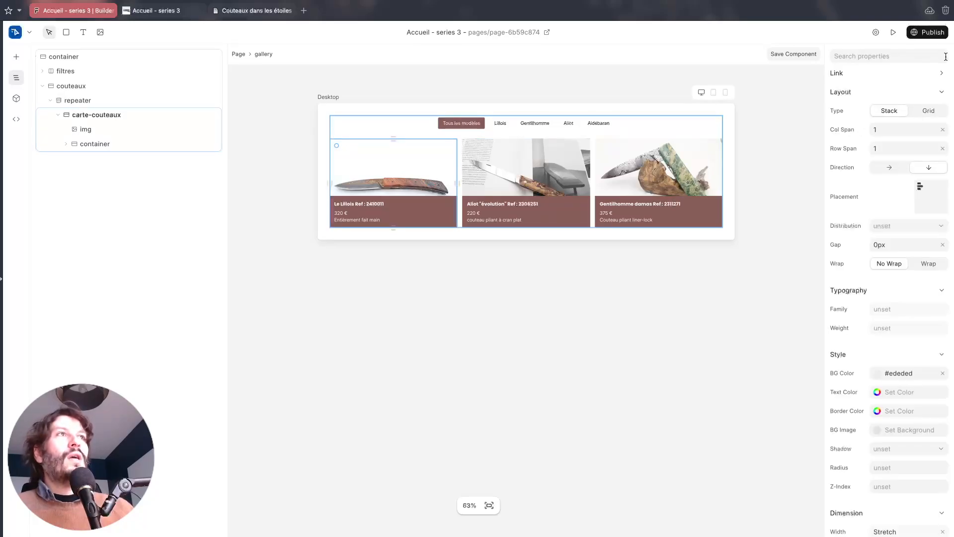
scroll(919, 154, down, 3)
scroll(917, 156, up, 3)
click(868, 55)
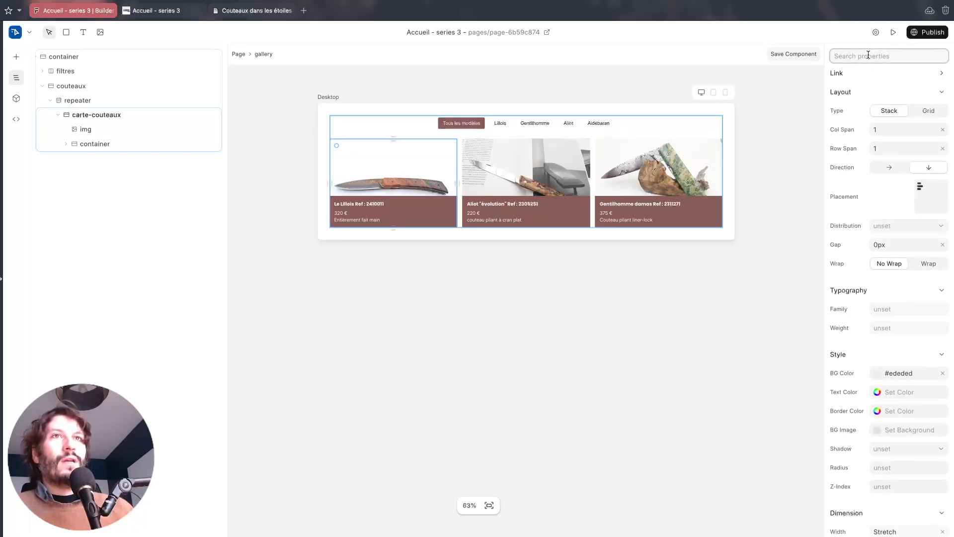
text(data)
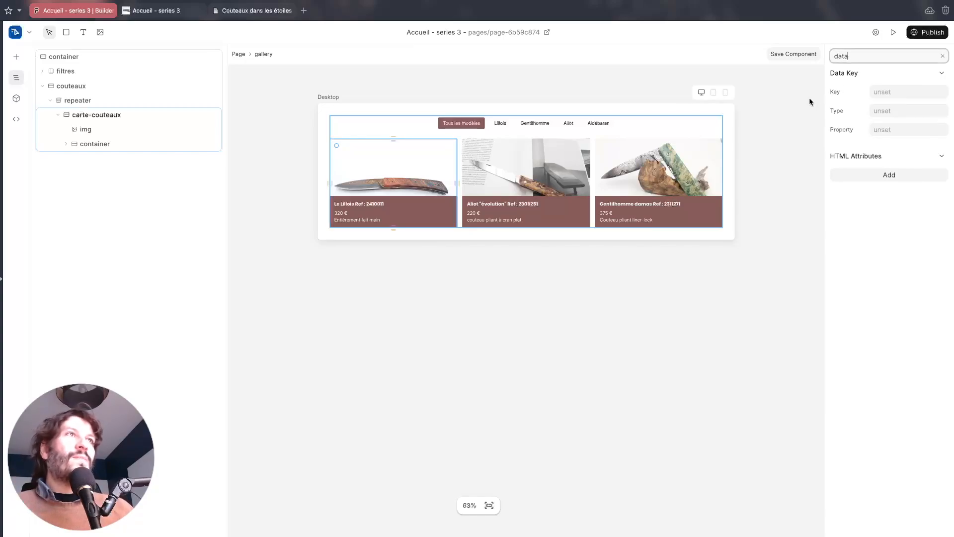
click(18, 121)
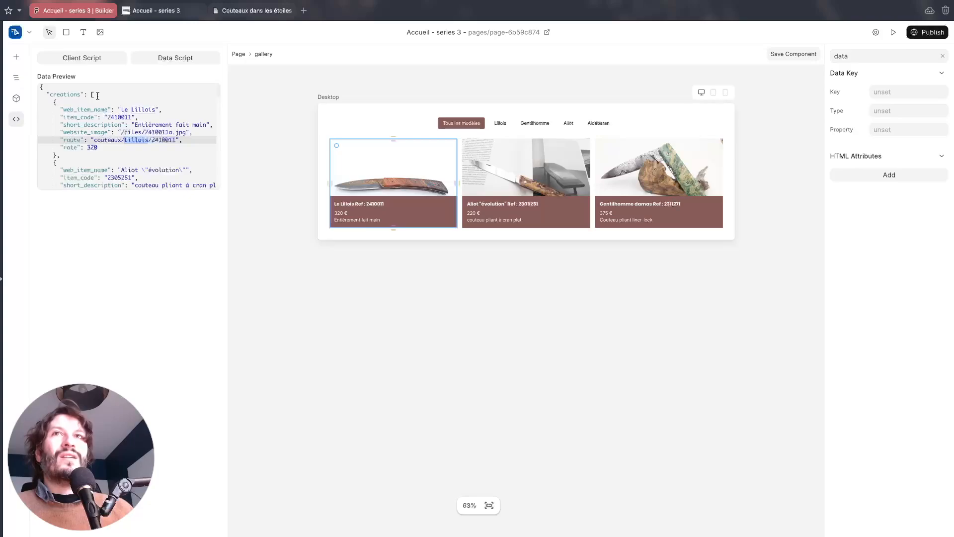
scroll(50, 113, down, 1)
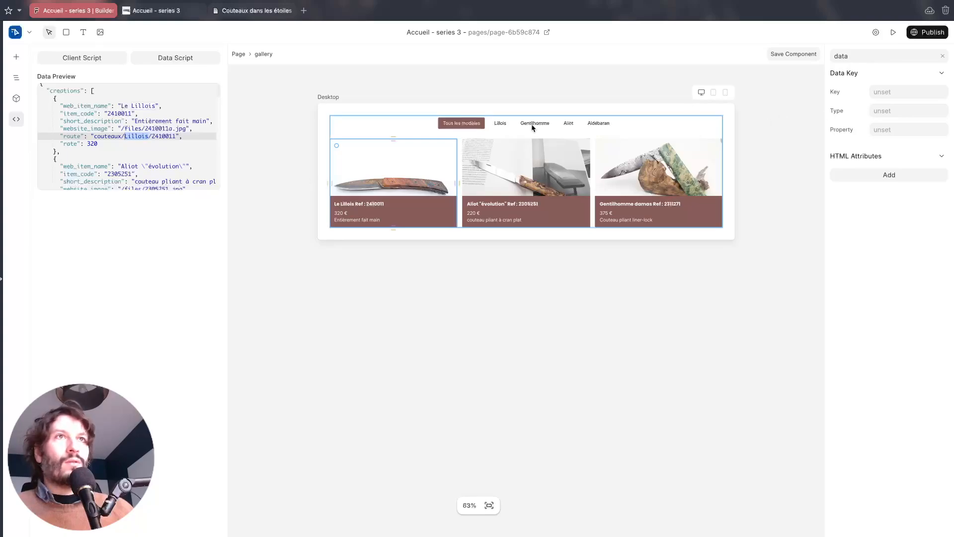
- Set the Data Key type of the carte-couteaux block to attribute
click(895, 107)
text(atrt)
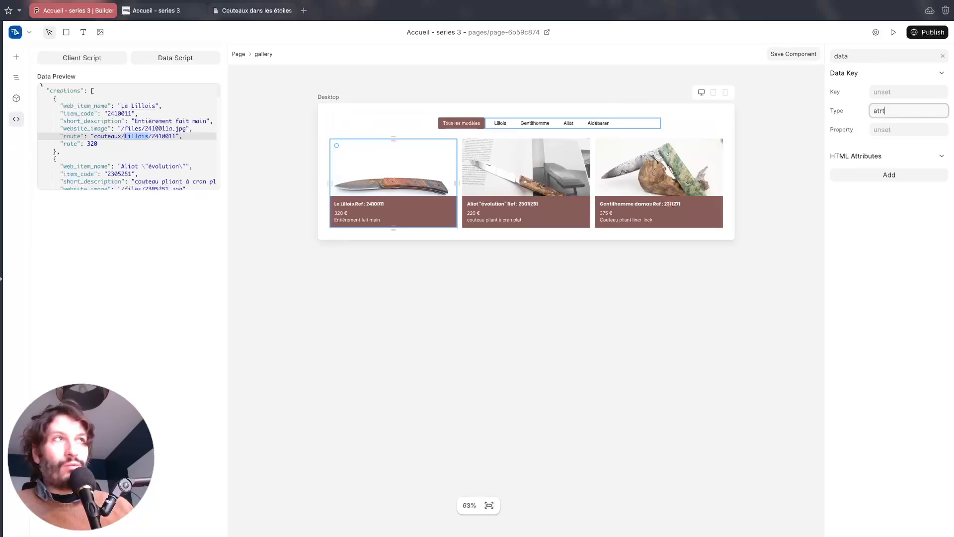
key(BackSpace)
key(BackSpace)
text(tribute)
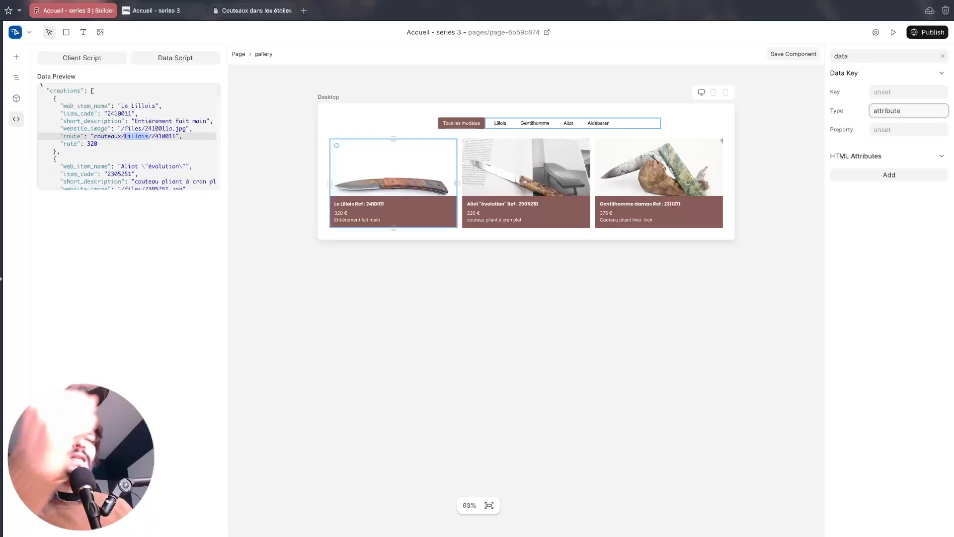
key(Return)
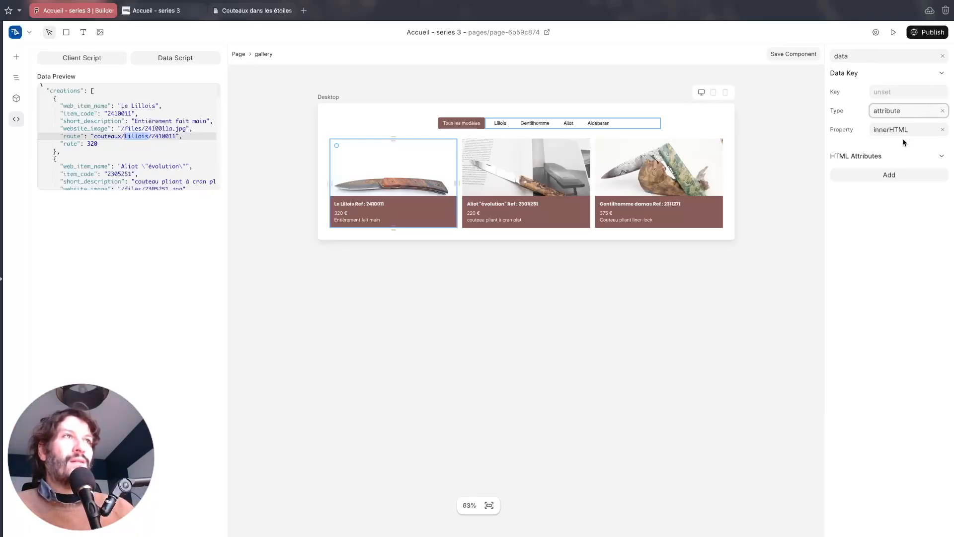
- Try "url" as the Data Key's key for the carte-couteaux block
click(887, 93)
text(url)
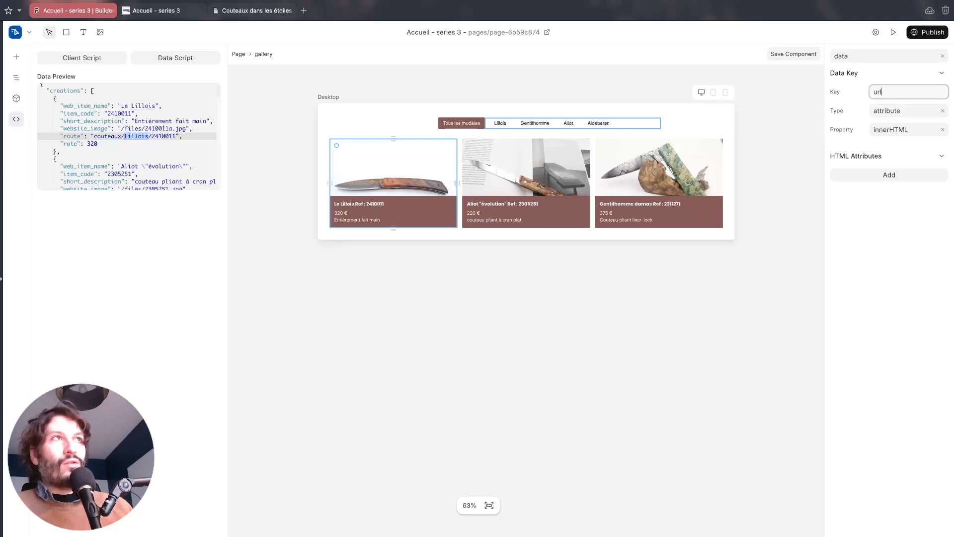
key(BackSpace)
key(BackSpace)
text(route)
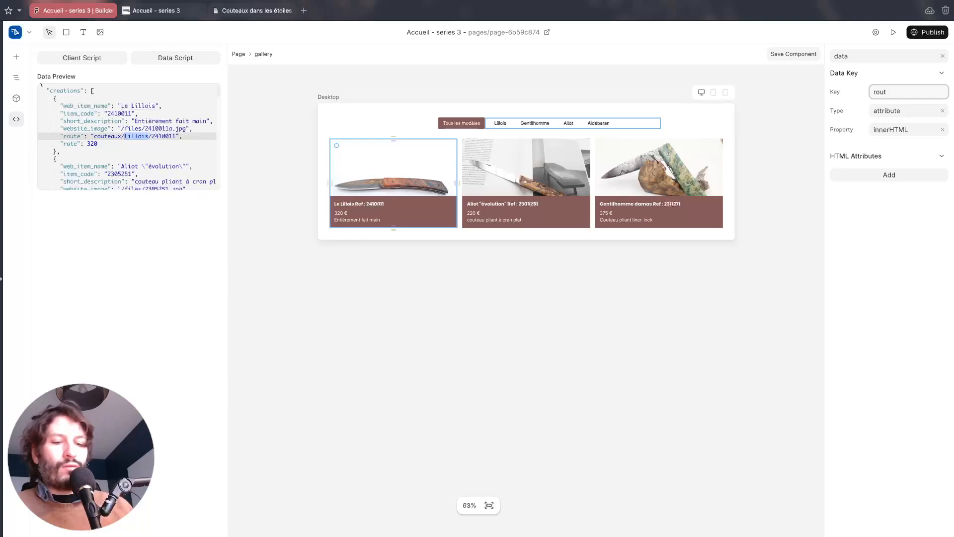
key(BackSpace)
key(BackSpace)
key(BackSpace)
key(BackSpace)
text(url)
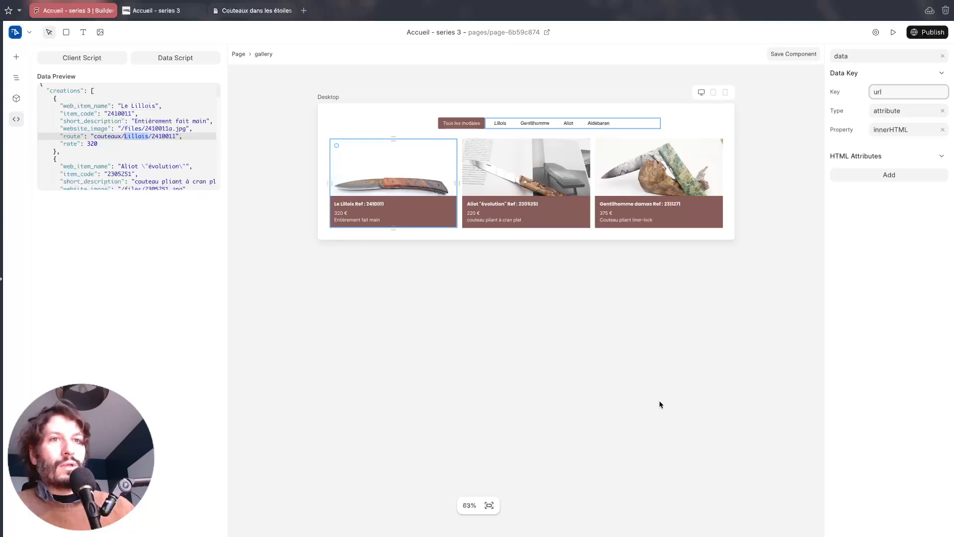
click(869, 242)
click(888, 112)
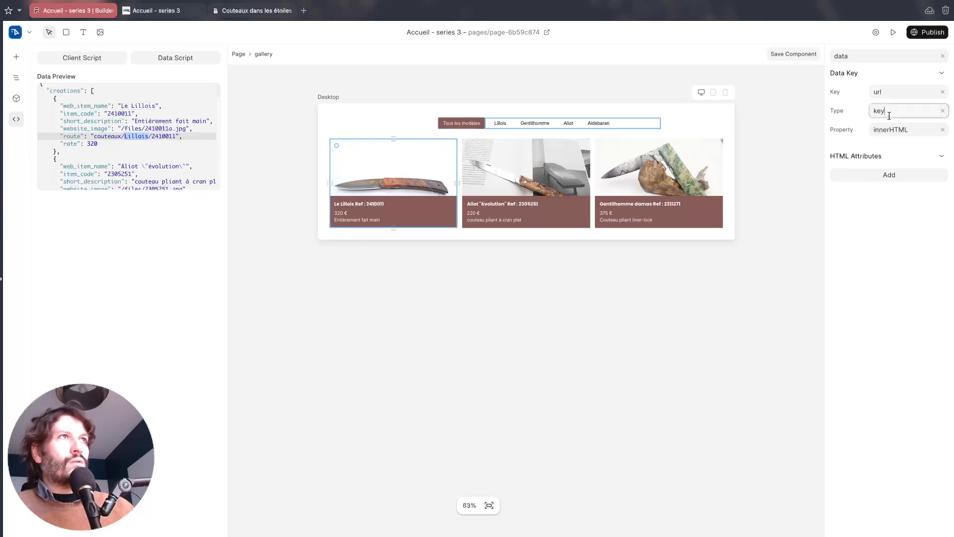
click(889, 96)
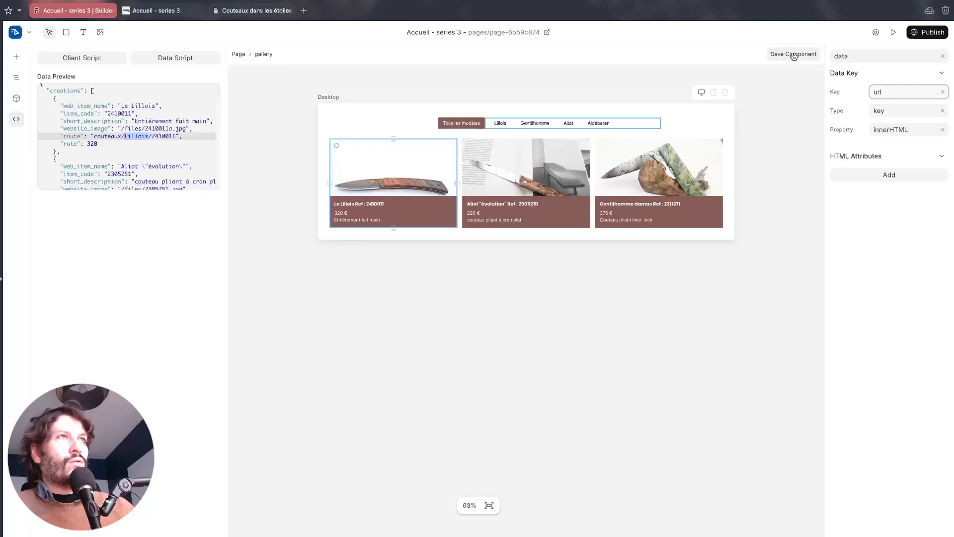
- Set the carte-couteaux block's Data Key to the key "route" with the type "href"
double_click(878, 91)
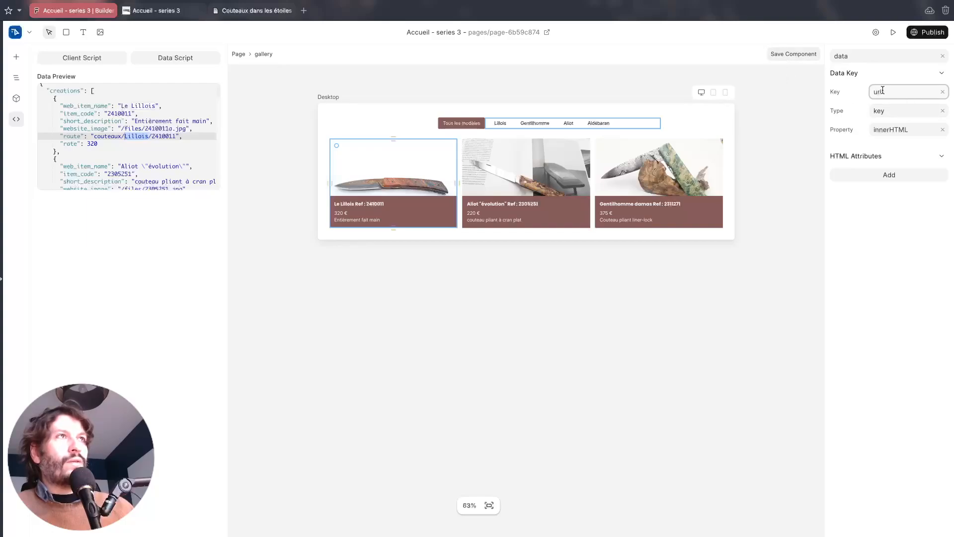
text(route)
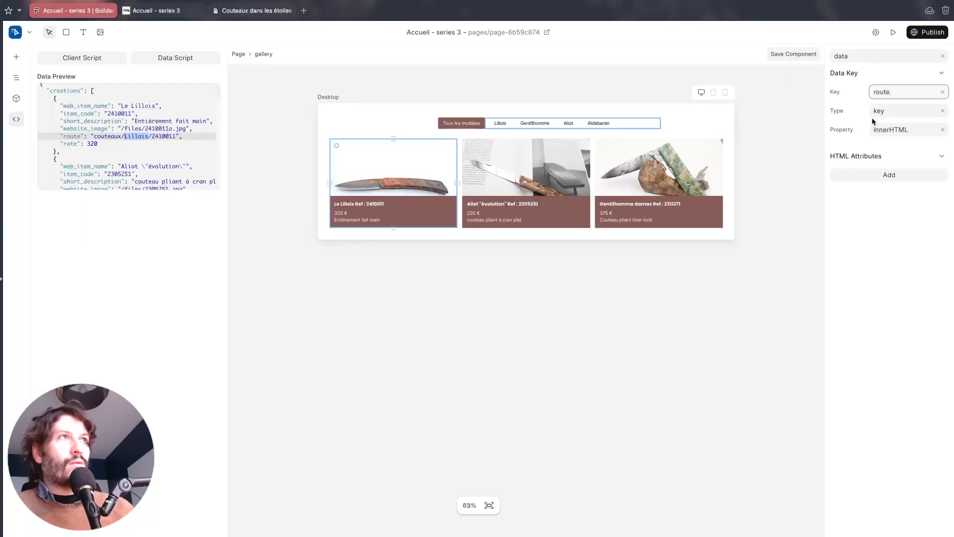
key(Tab)
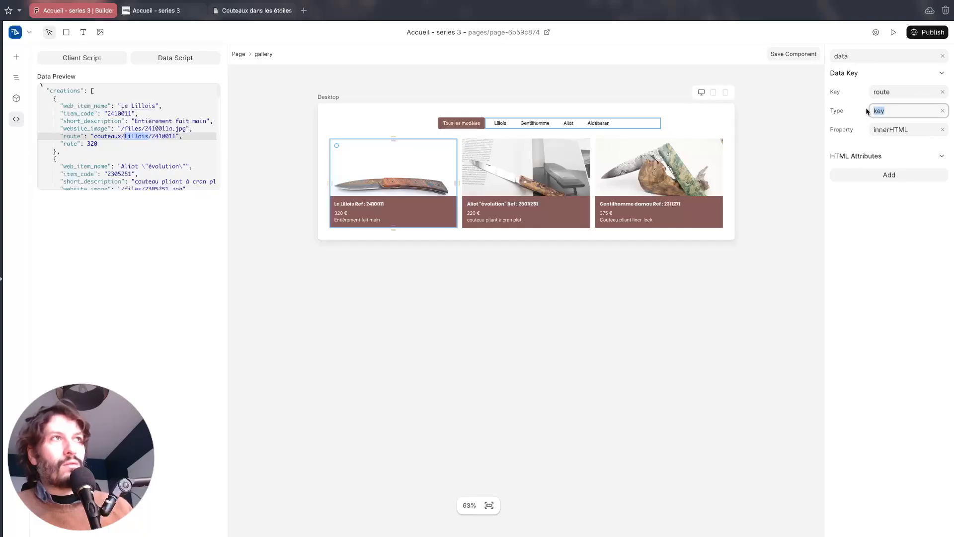
text(href)
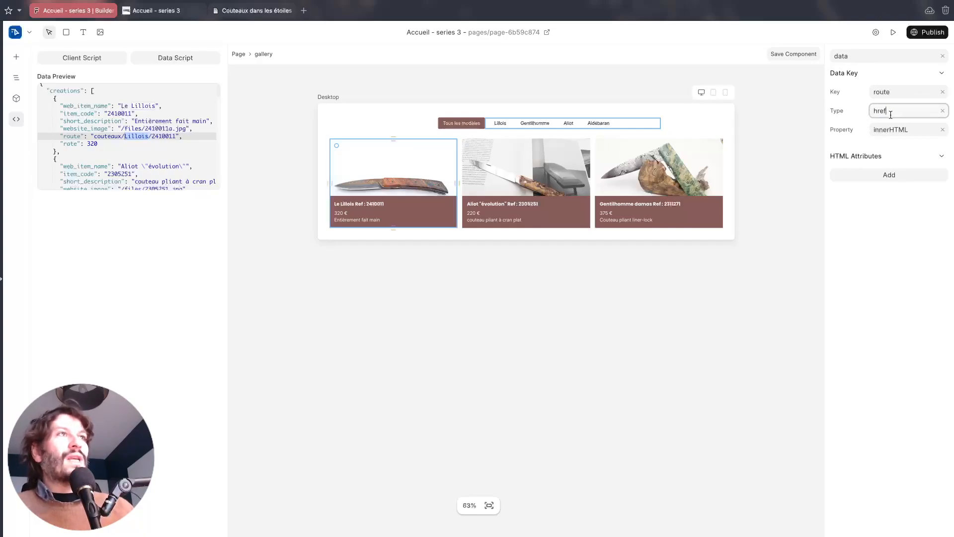
click(877, 92)
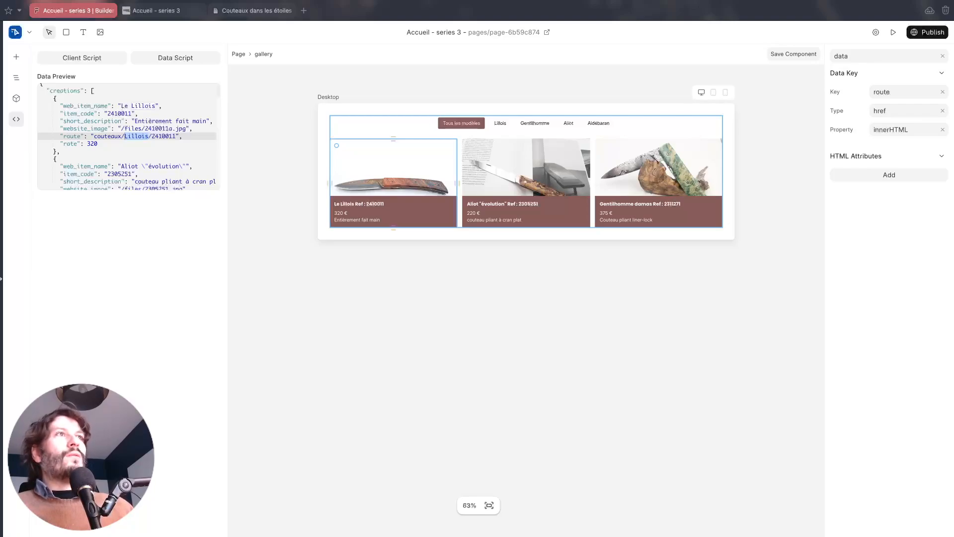
- Change the Data Key's type to attribute and its property to href for the carte-couteaux block
click(899, 110)
text(atr)
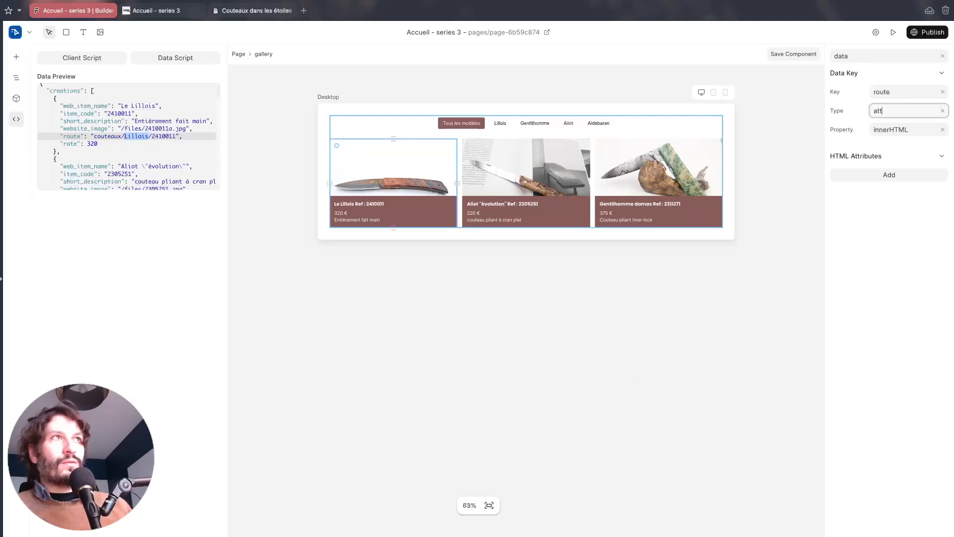
text(ribute)
key(Tab)
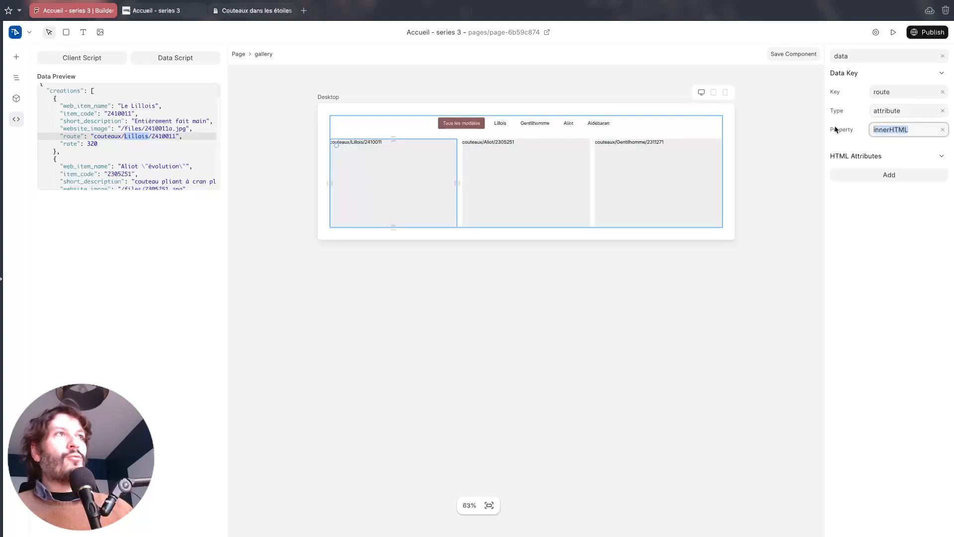
text(href)
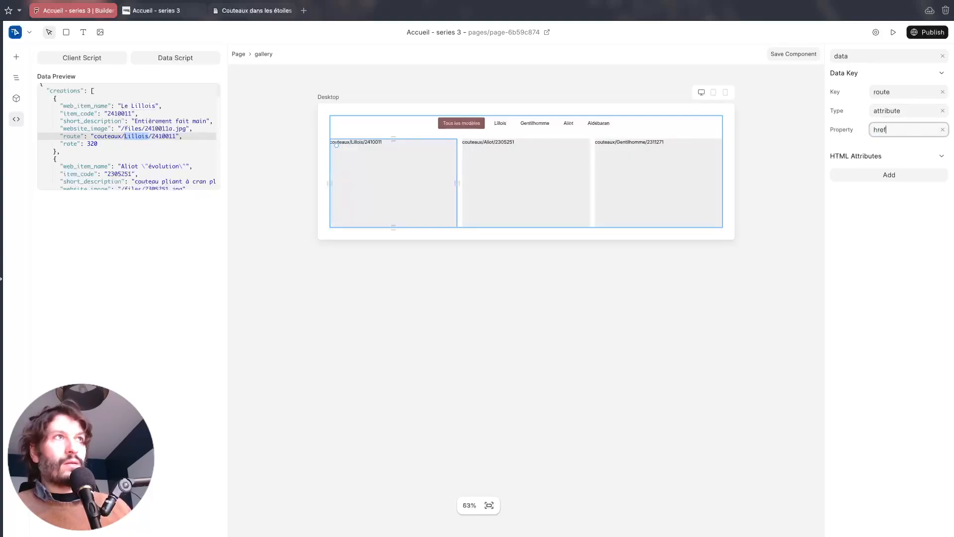
- Undo the Data Key changes on the carte-couteaux block
double_click(884, 93)
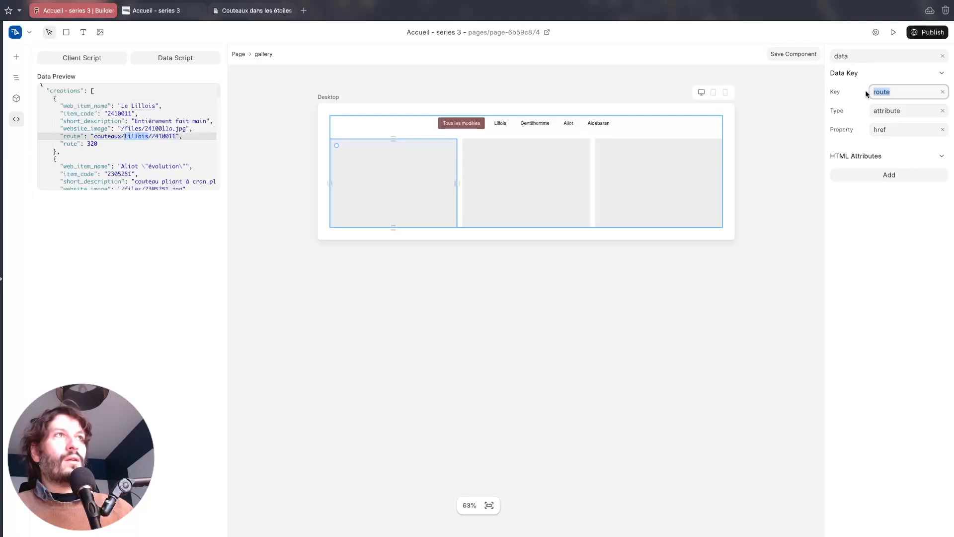
click(262, 181)
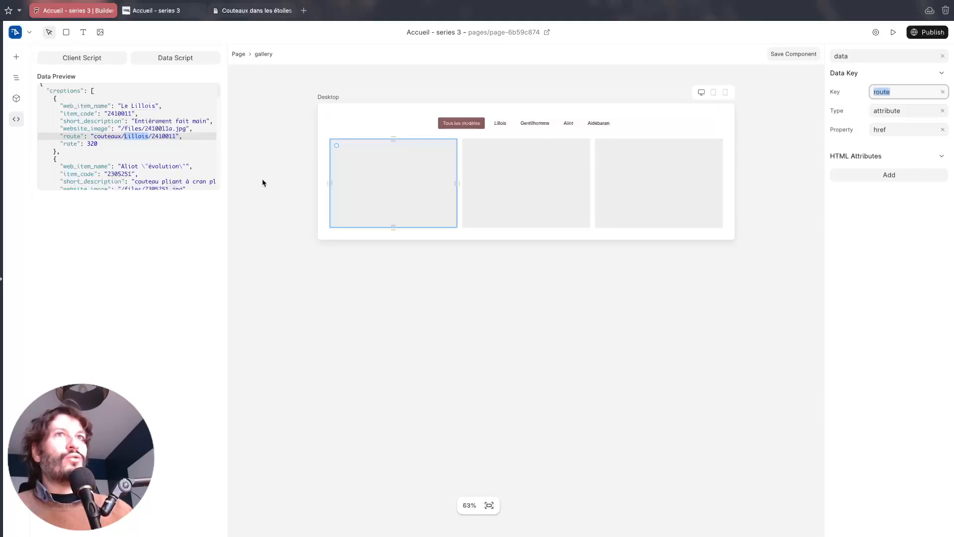
click(350, 153)
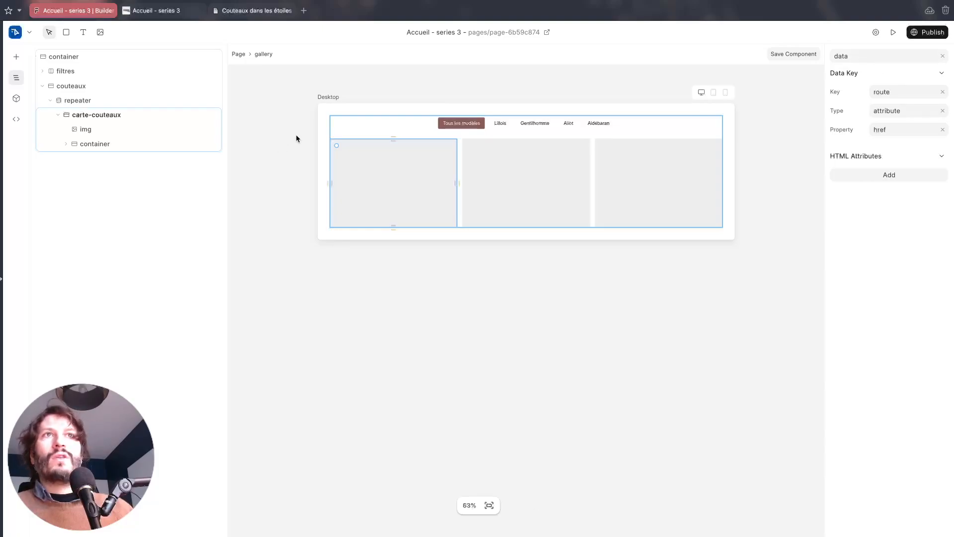
key(ctrl+z)
key(ctrl+z)
key(ctrl+z)
key(ctrl+z)
key(ctrl+z)
key(ctrl+z)
key(ctrl+z)
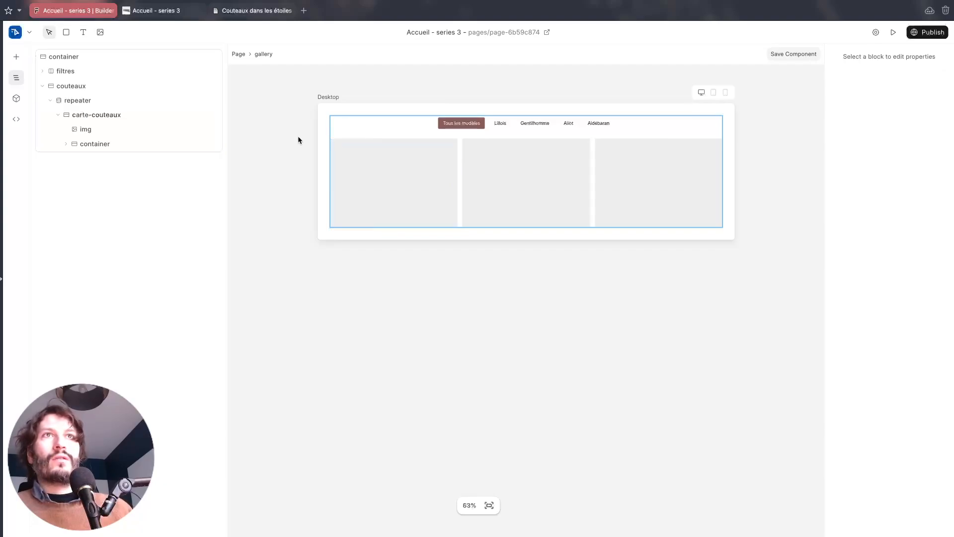
key(ctrl+z)
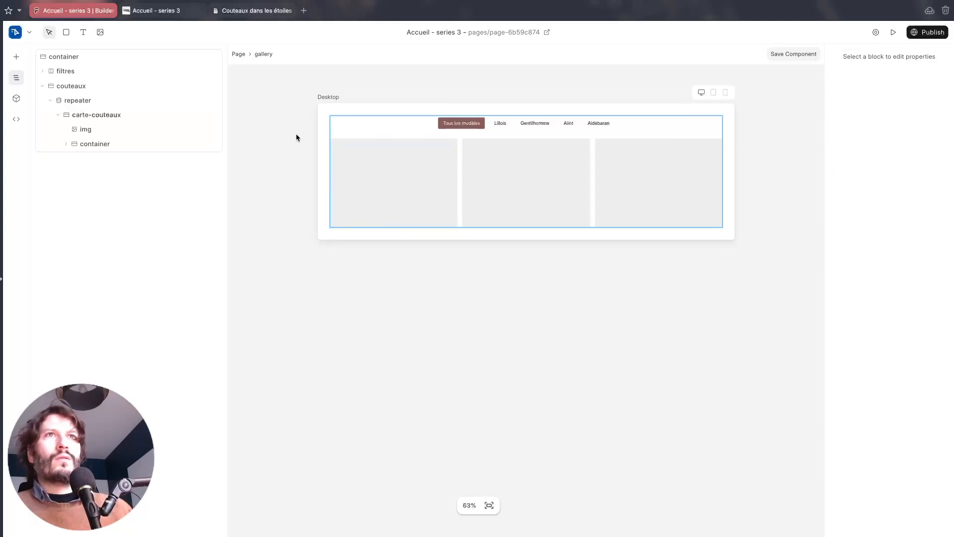
- Convert the carte-couteaux block inside the repeater to a link
click(84, 118)
right_click(98, 121)
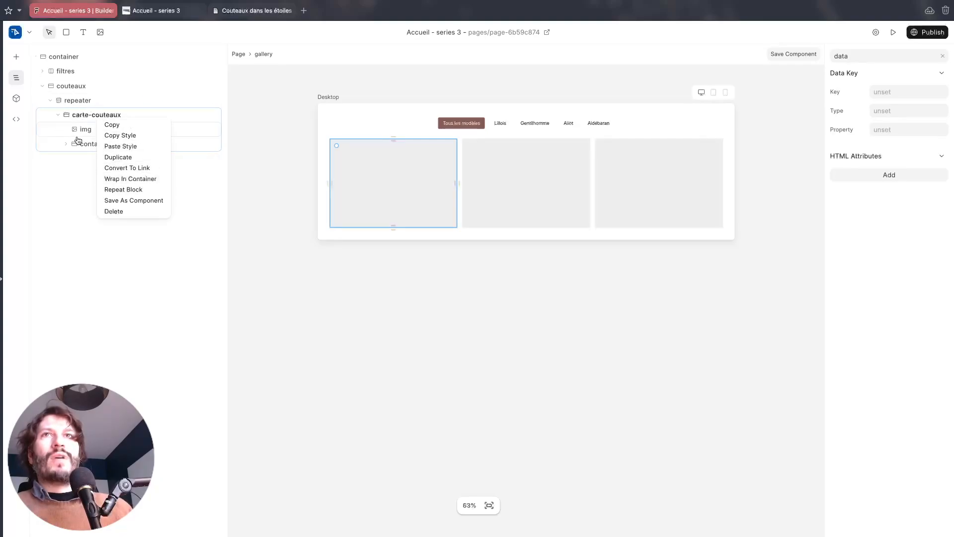
click(124, 168)
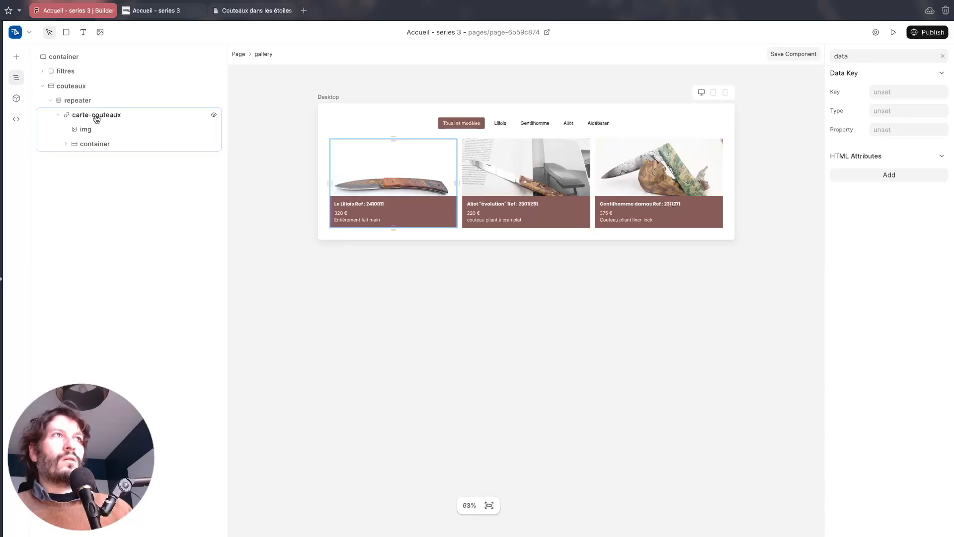
- Set the carte-couteaux link's Data Key to key "route", type "attribute" and property "href", and save the gallery component
click(891, 110)
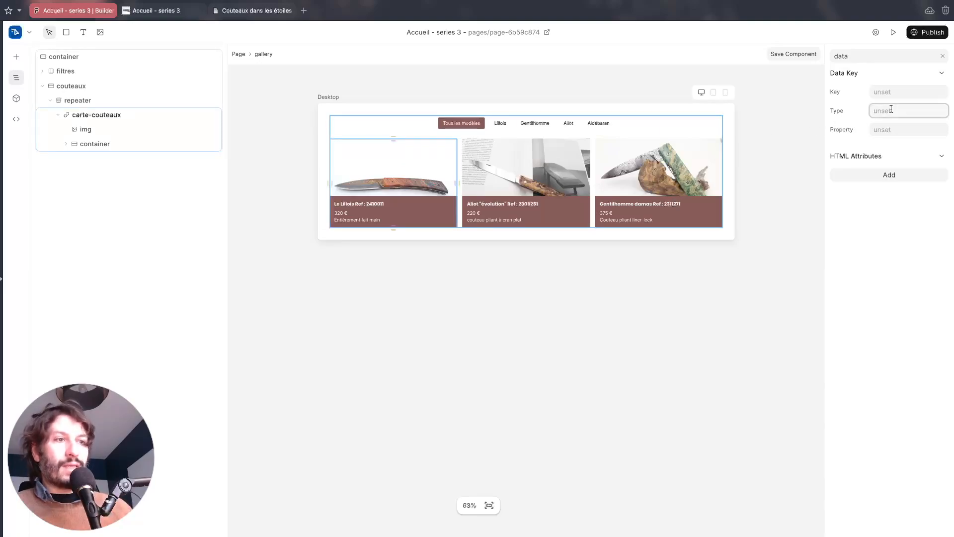
text(attribute)
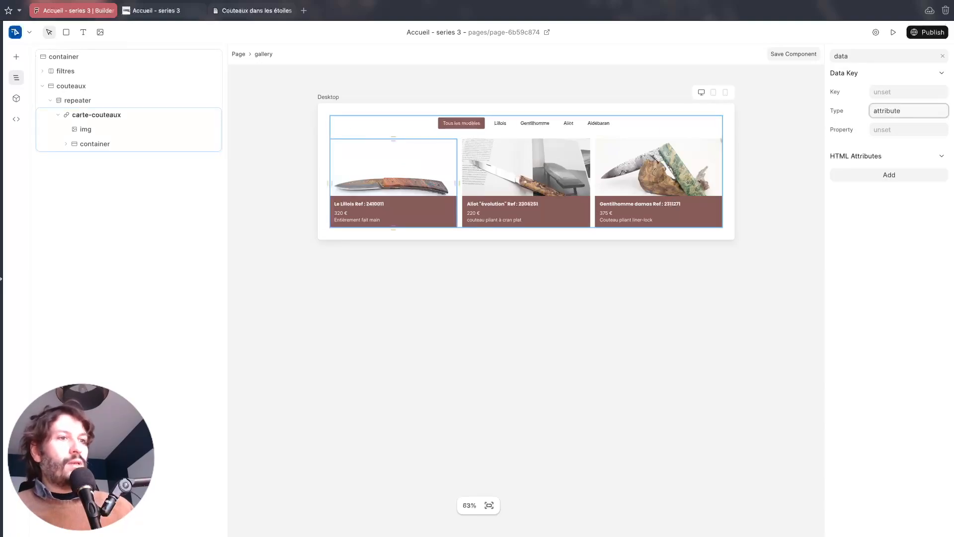
click(890, 129)
text(href)
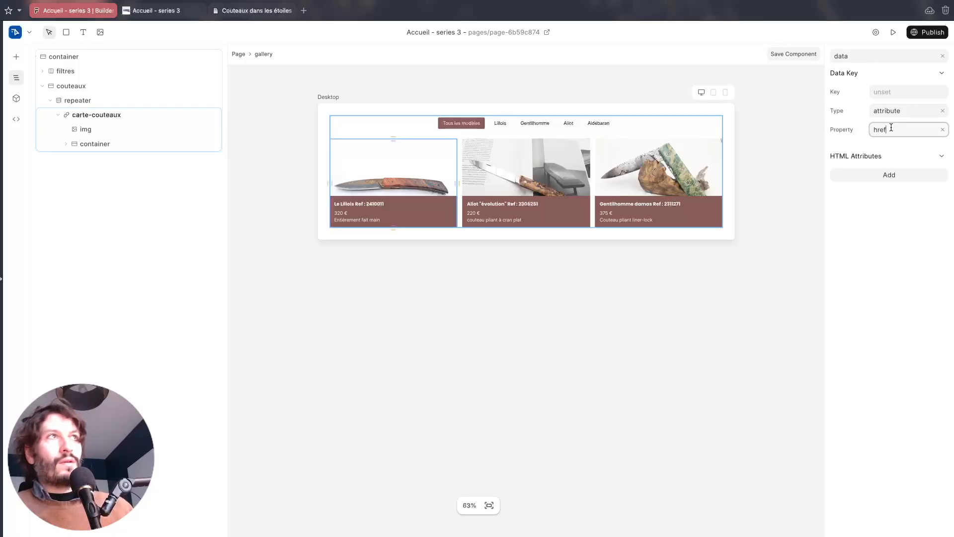
click(884, 90)
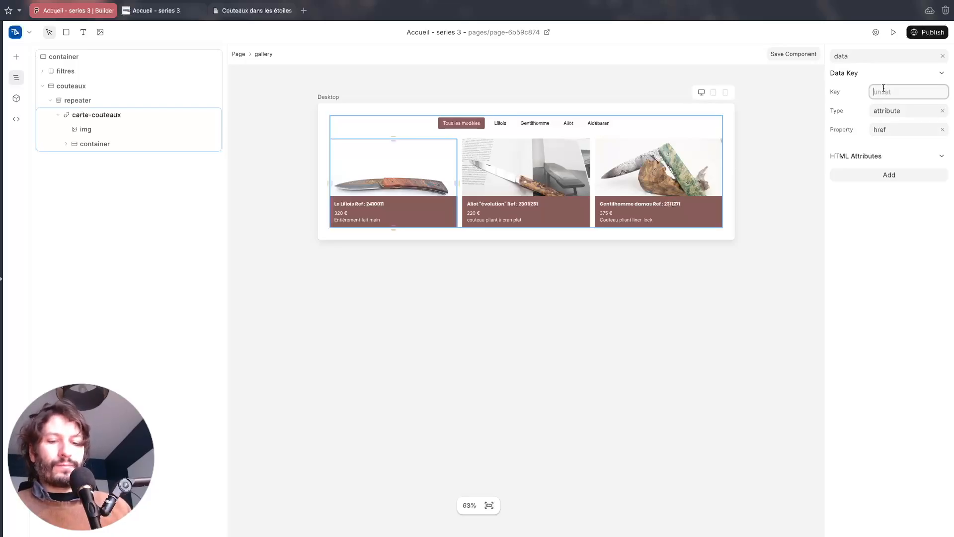
text(route)
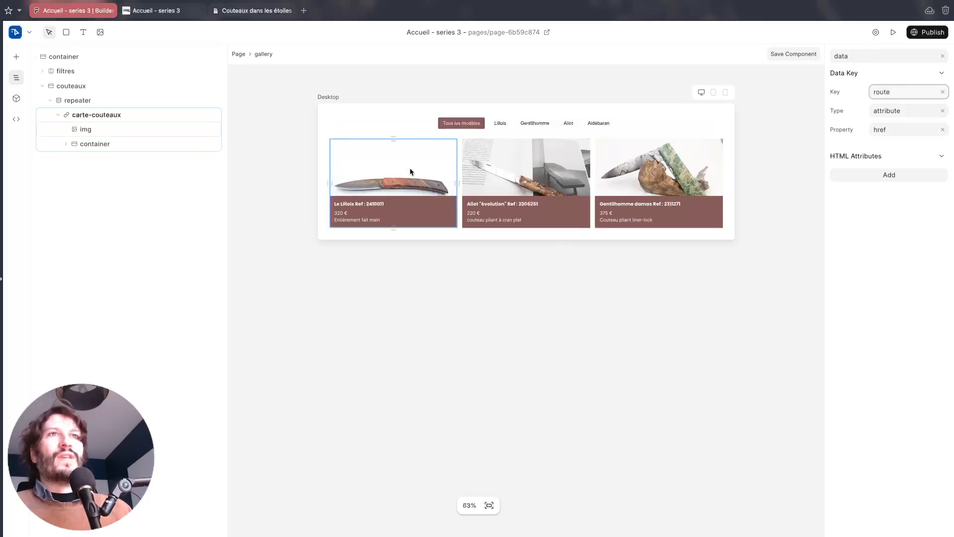
click(794, 54)
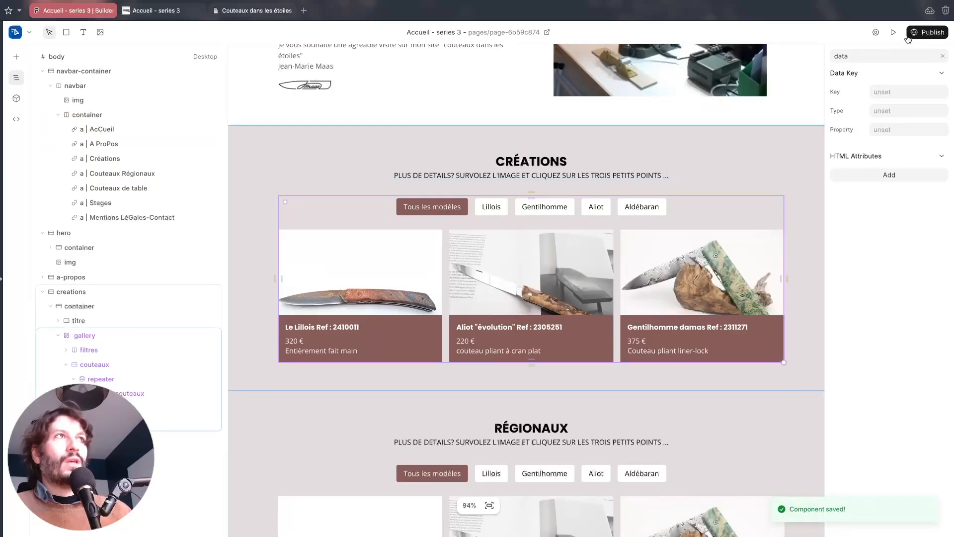
- Preview the page and test the link on the Le Lillois card in the Créations gallery
click(893, 31)
scroll(278, 300, down, 15)
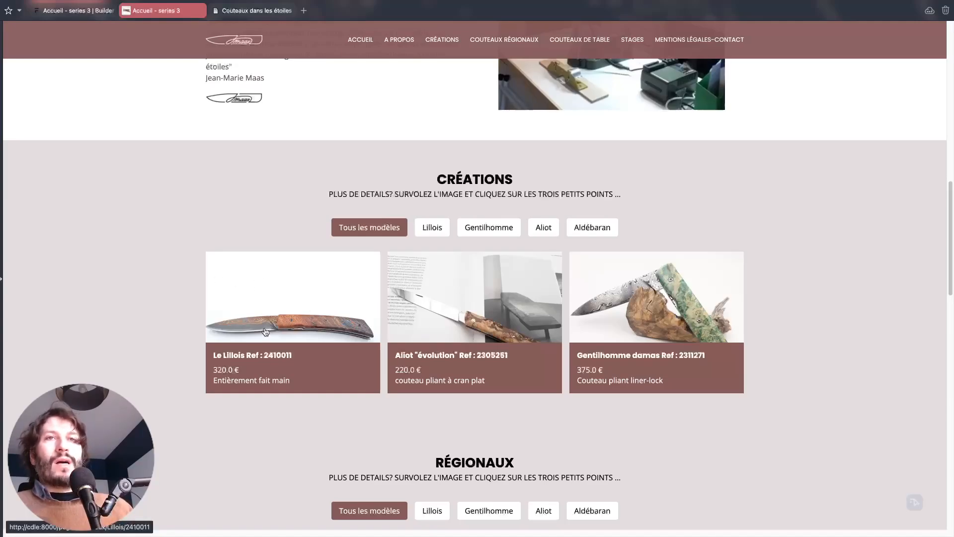
click(293, 287)
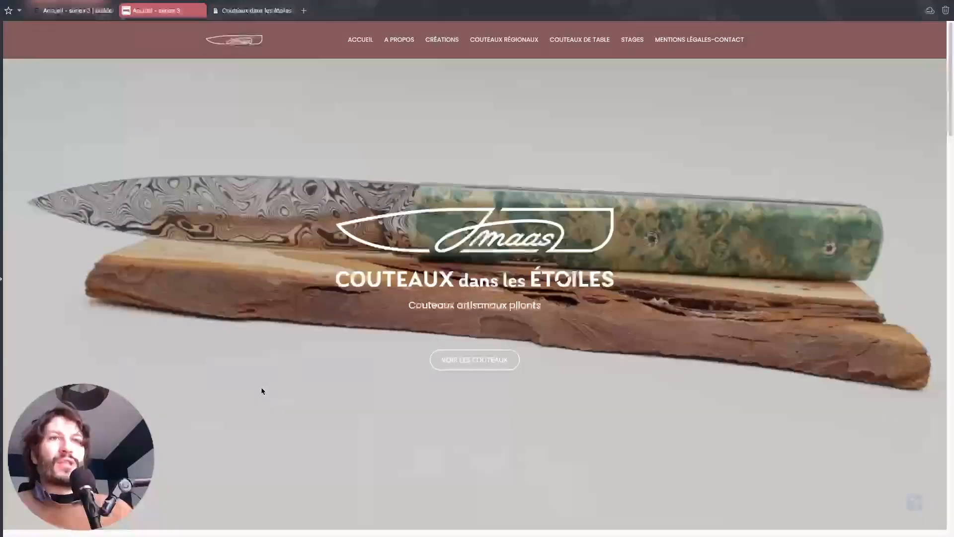
scroll(262, 387, down, 15)
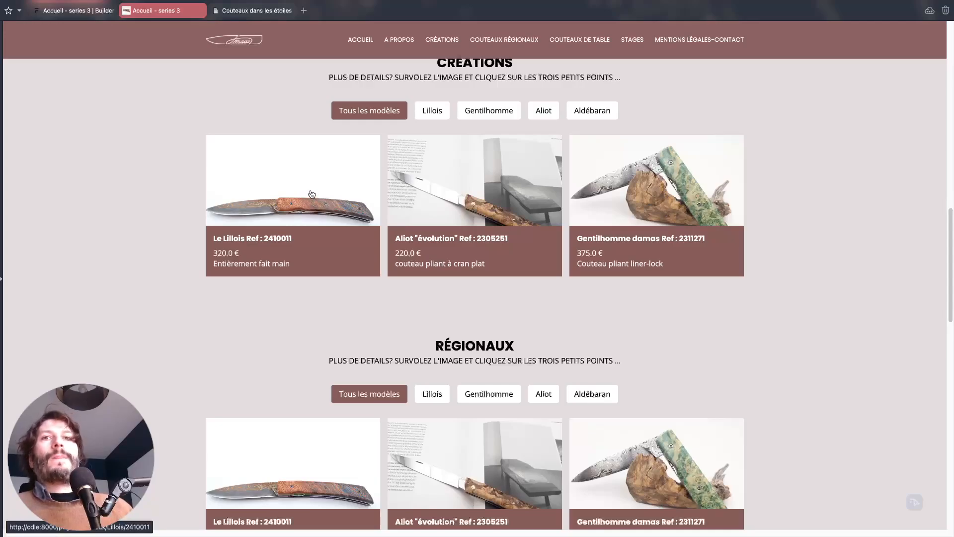
- Return to the page editor and check the Data Key of the carte-couteaux links in the Créations and Régionaux galleries
click(81, 10)
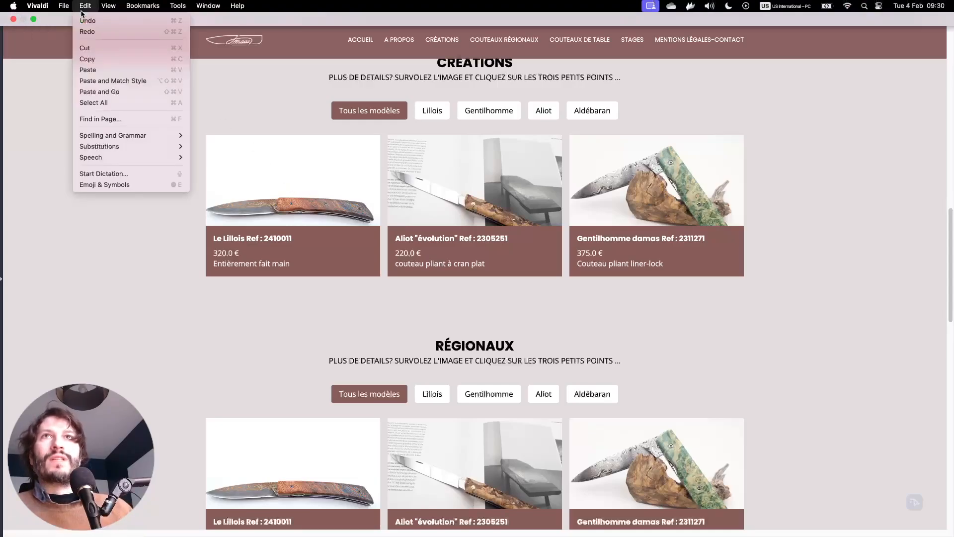
click(43, 100)
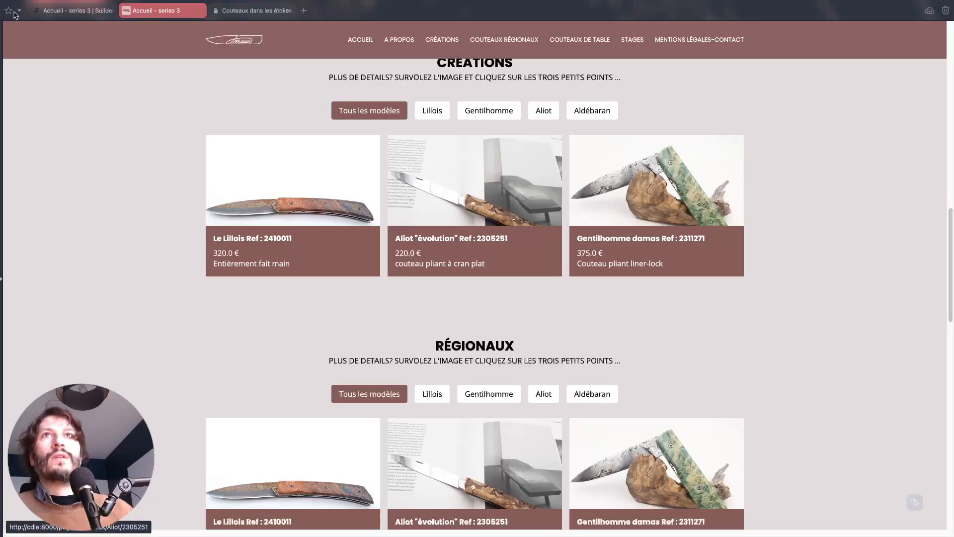
click(77, 11)
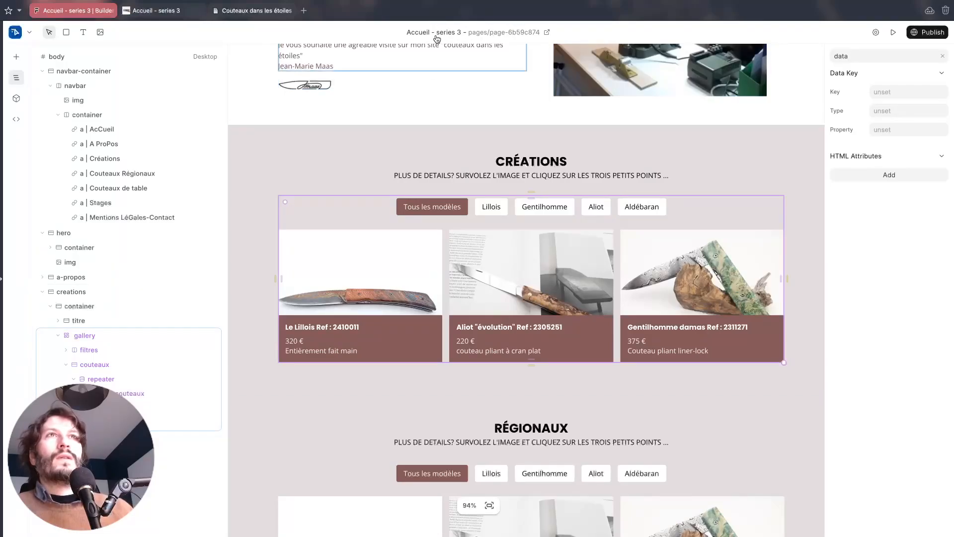
click(380, 258)
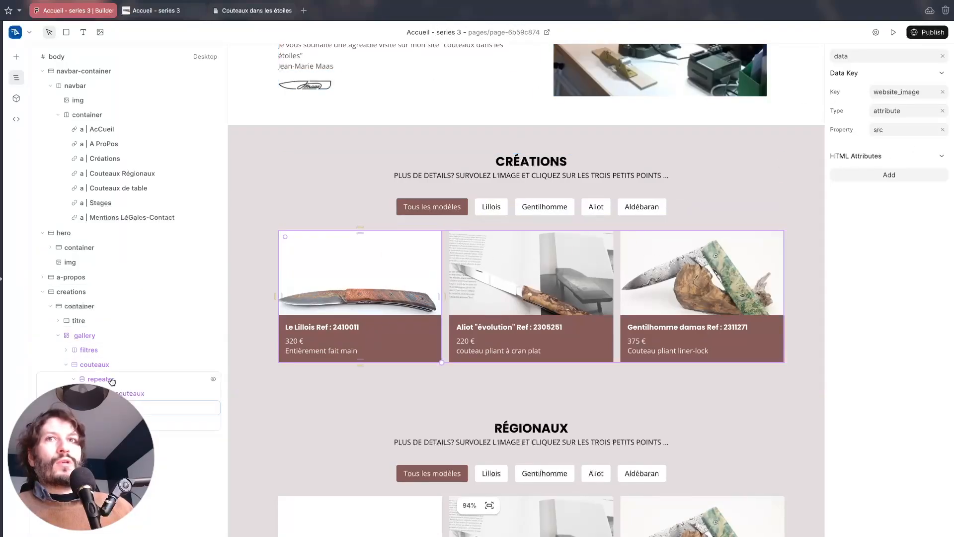
click(121, 394)
scroll(293, 311, down, 5)
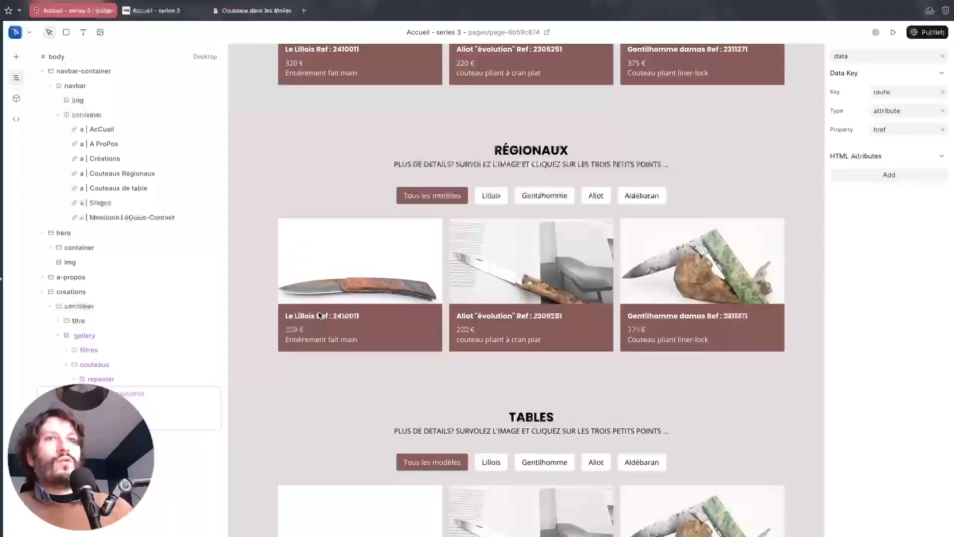
click(342, 240)
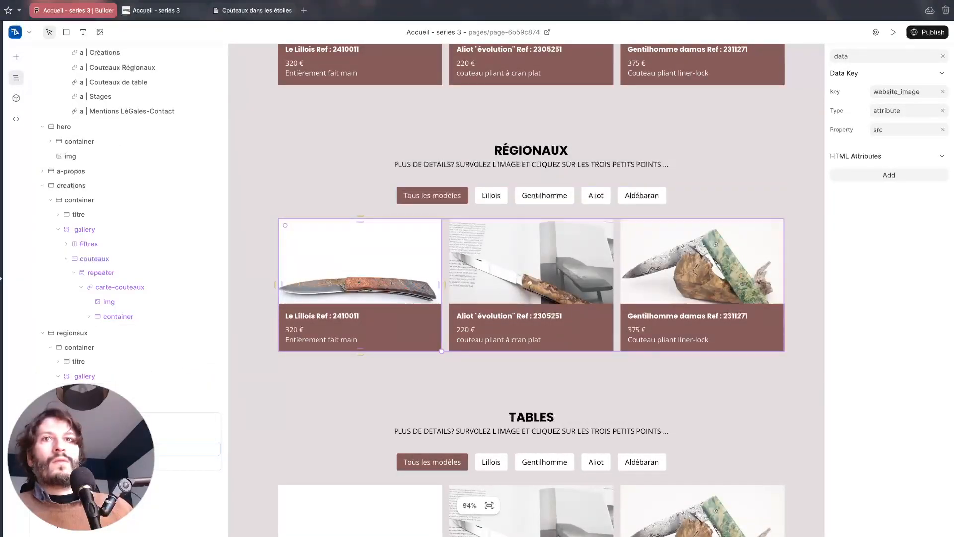
click(117, 420)
click(120, 434)
scroll(238, 207, up, 2)
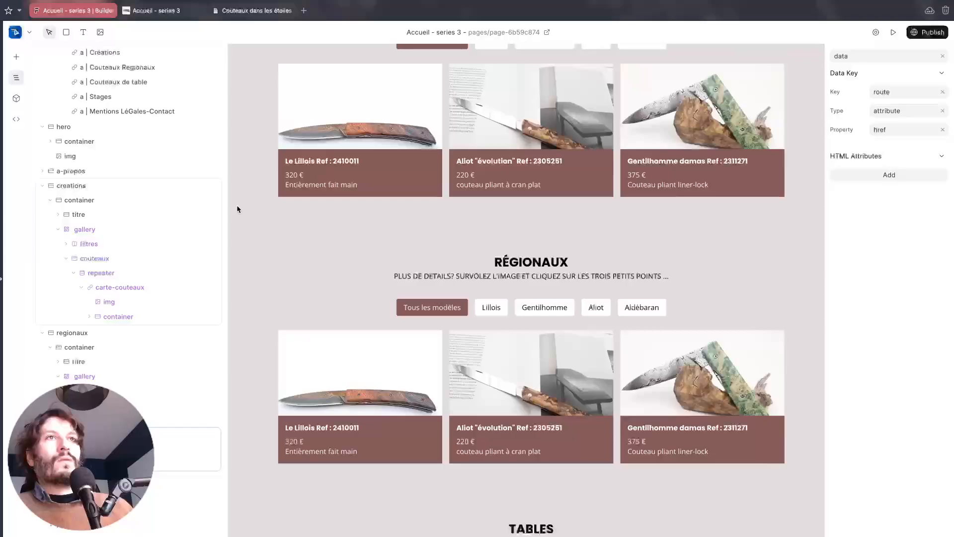
- Publish the page and go to the Créations gallery on the published site
scroll(238, 209, up, 3)
click(927, 32)
scroll(423, 311, up, 15)
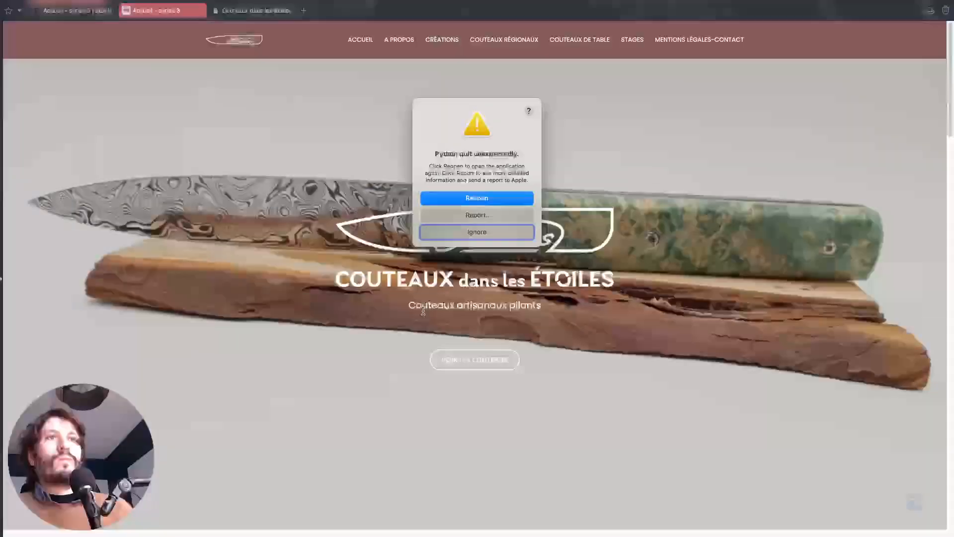
scroll(422, 311, down, 12)
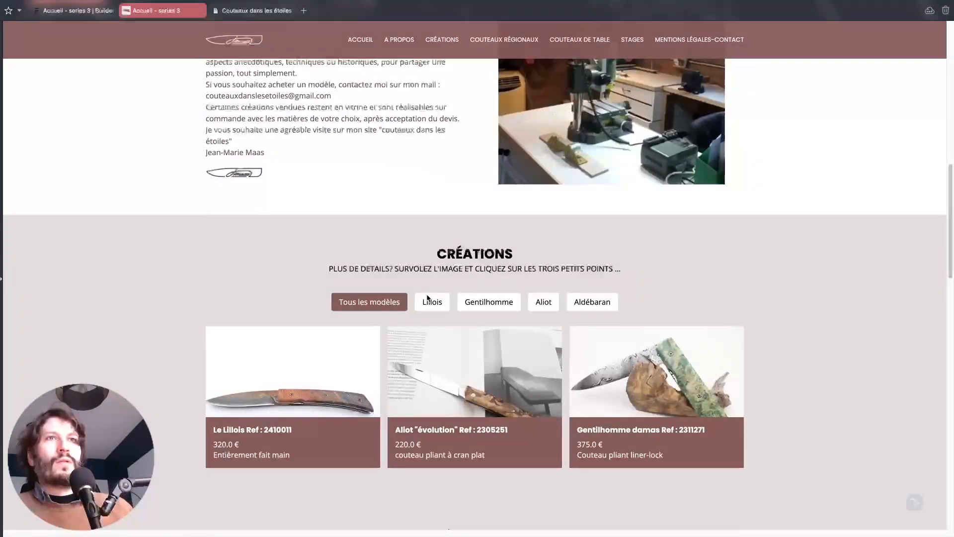
scroll(397, 301, down, 1)
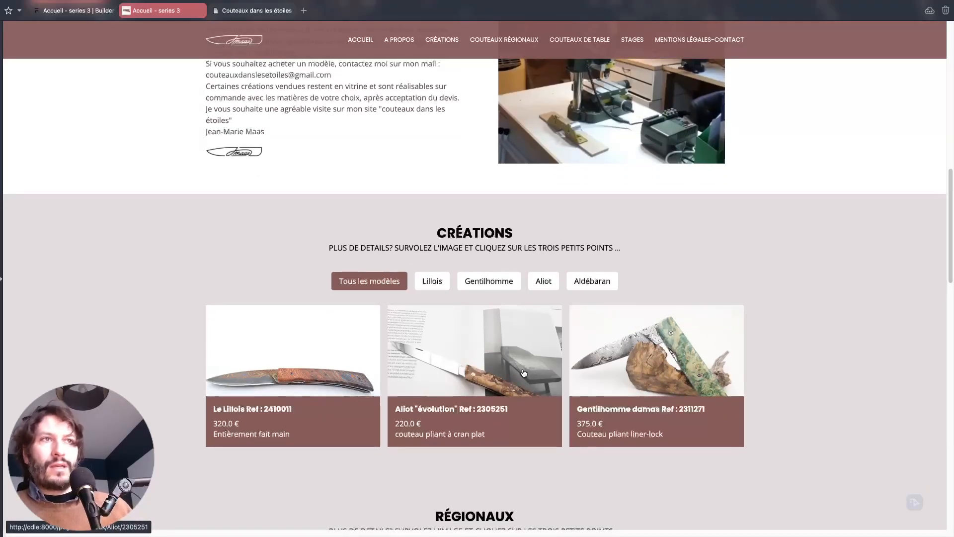
- Test the Créations gallery's Lillois, Gentilhomme, Aliot and Aldébaran filters on the published page
click(426, 282)
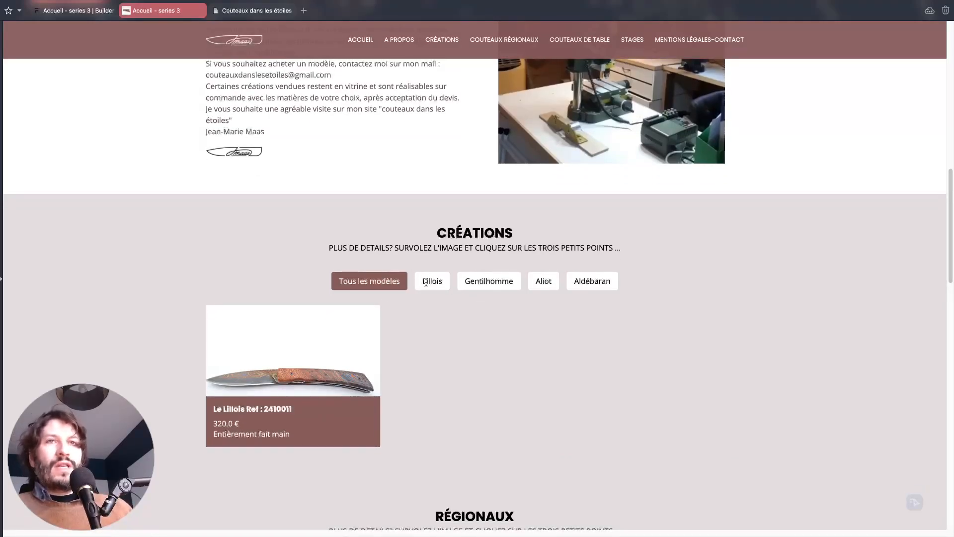
click(490, 288)
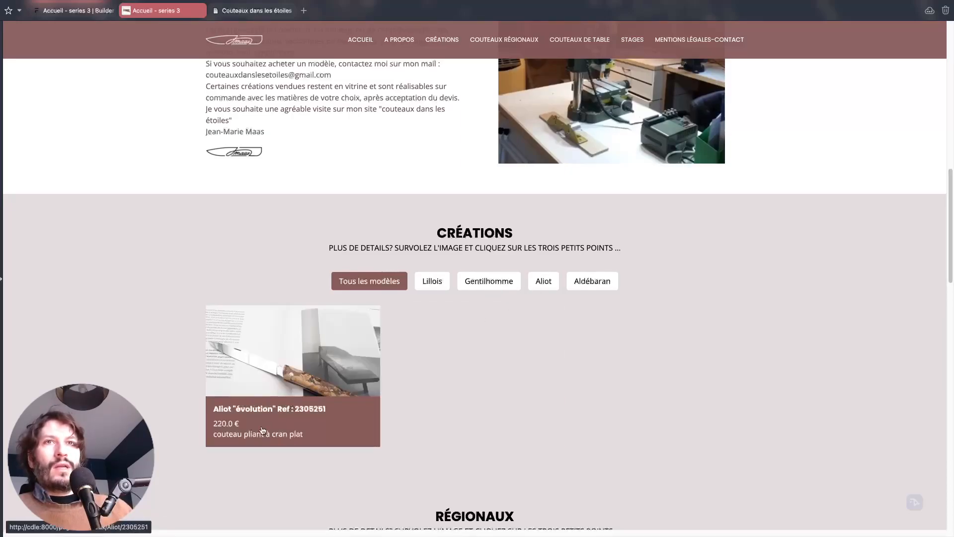
click(601, 284)
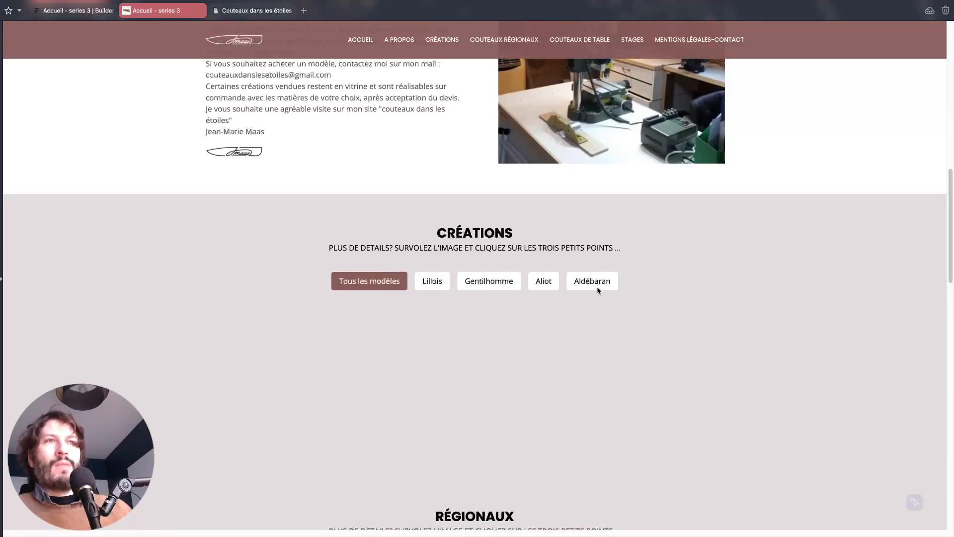
- Test the Régionaux gallery's Gentilhomme and Tous les modèles filters and review the Créations, Régionaux and Tables galleries
scroll(457, 324, down, 6)
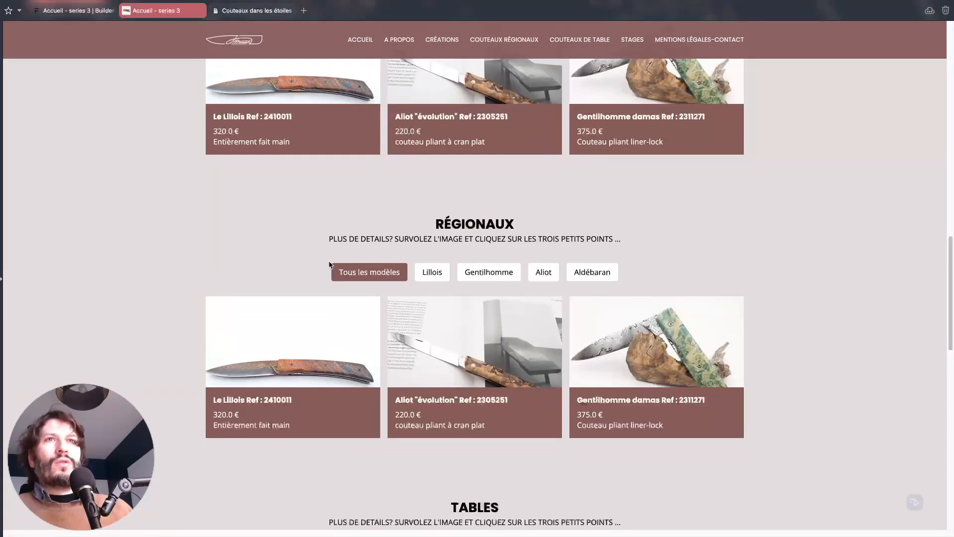
scroll(378, 263, down, 3)
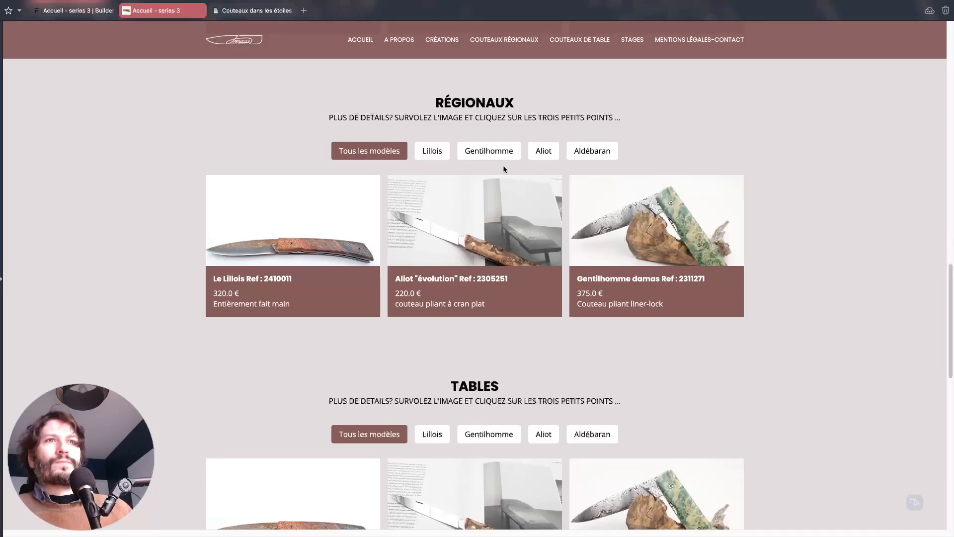
scroll(507, 184, down, 3)
scroll(513, 243, up, 4)
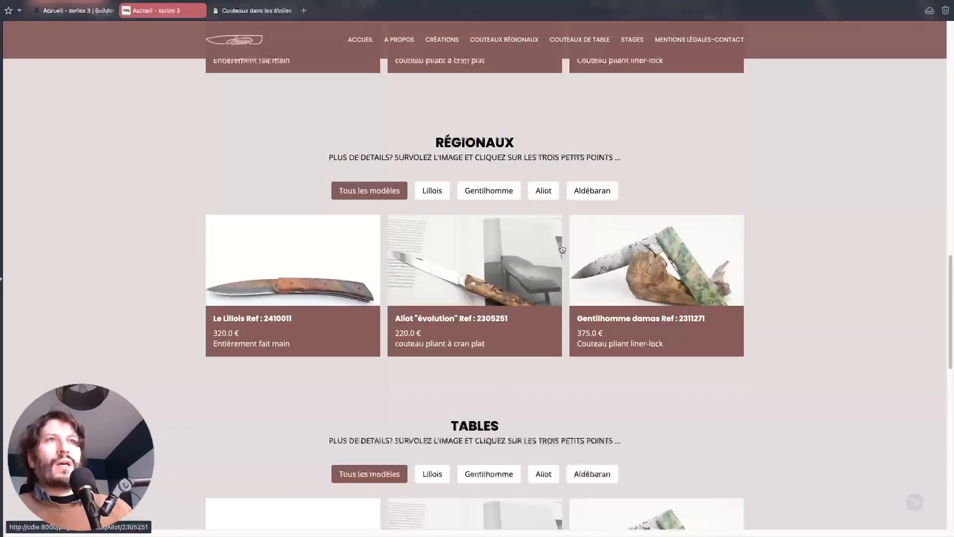
click(497, 194)
click(386, 196)
scroll(388, 199, down, 3)
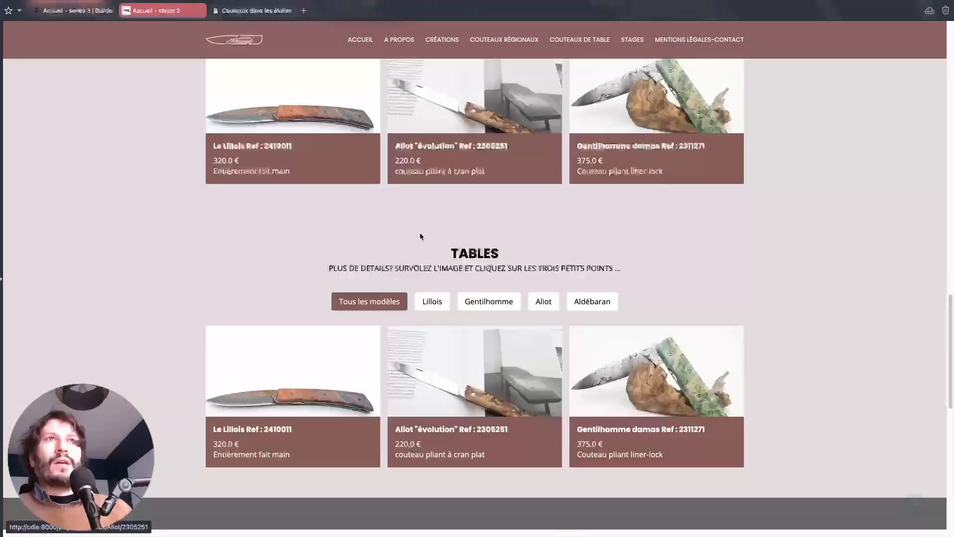
scroll(419, 231, up, 9)
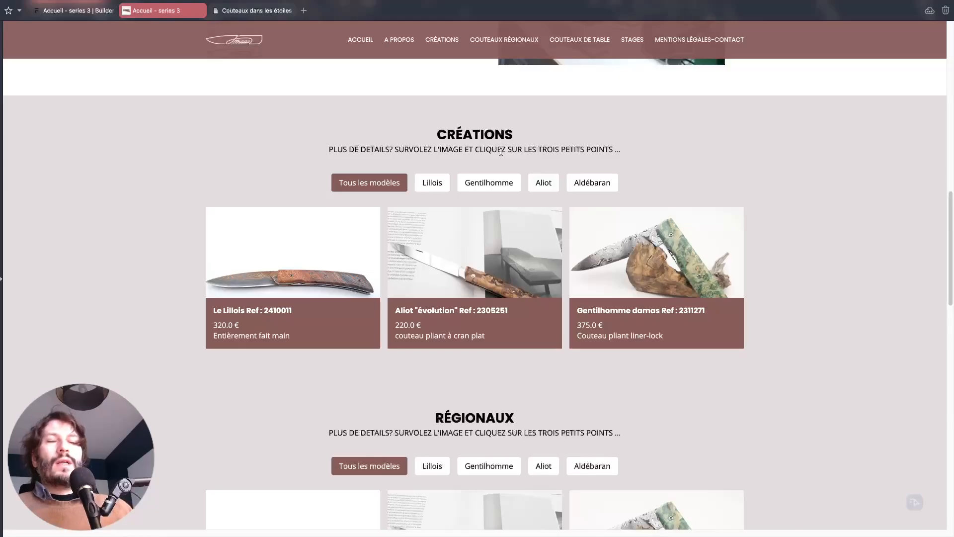
scroll(472, 164, down, 5)
scroll(448, 177, up, 7)
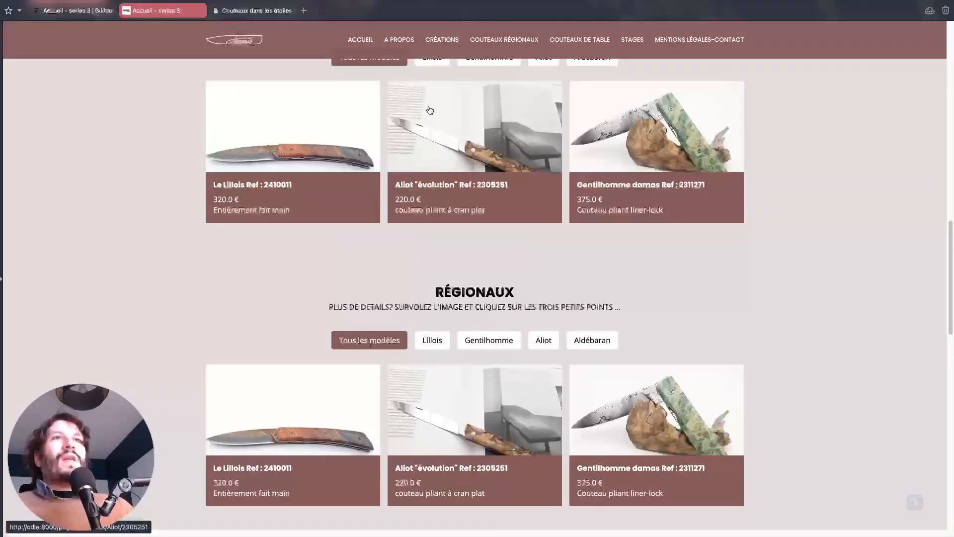
- Review the published Régionaux and Tables galleries and return to the Tables gallery in the page editor
scroll(462, 197, down, 10)
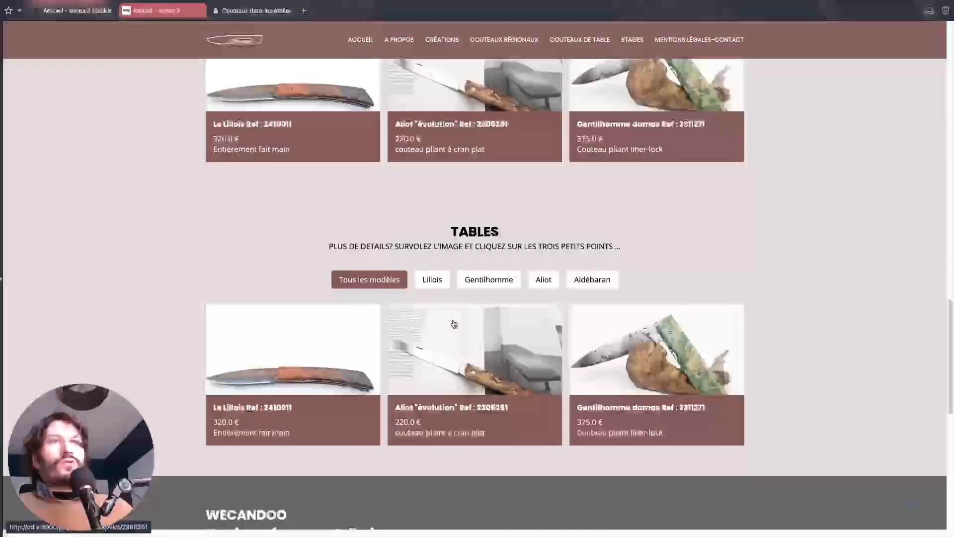
scroll(484, 327, up, 6)
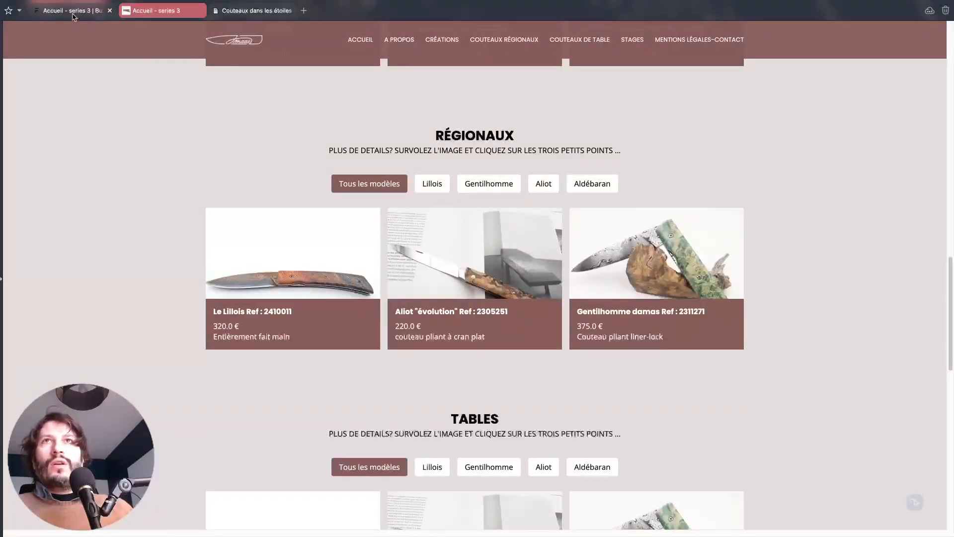
click(72, 14)
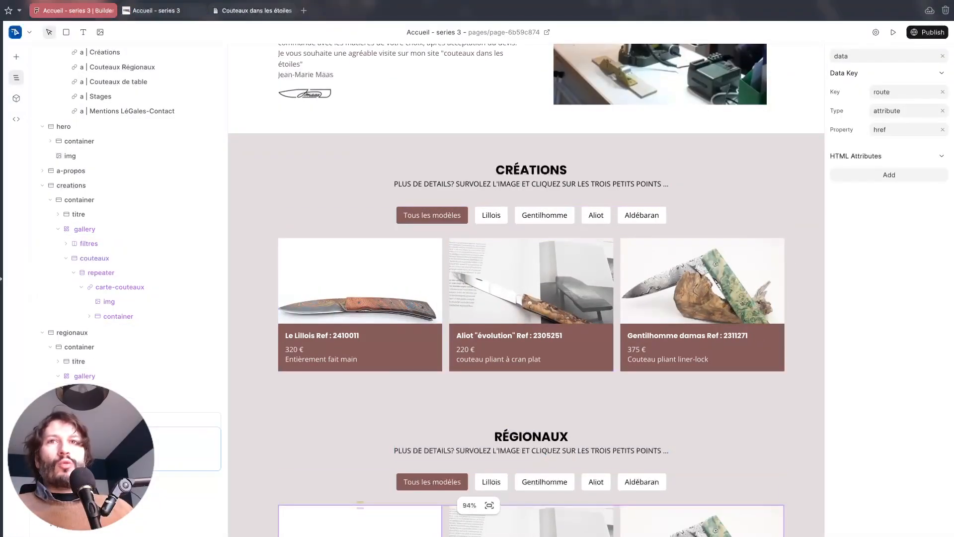
scroll(113, 349, up, 1)
click(88, 240)
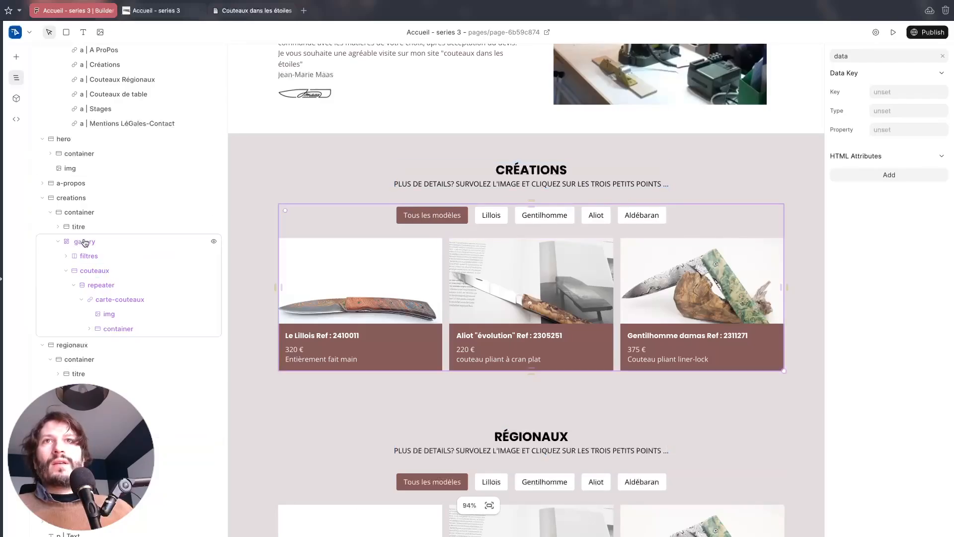
scroll(328, 330, down, 10)
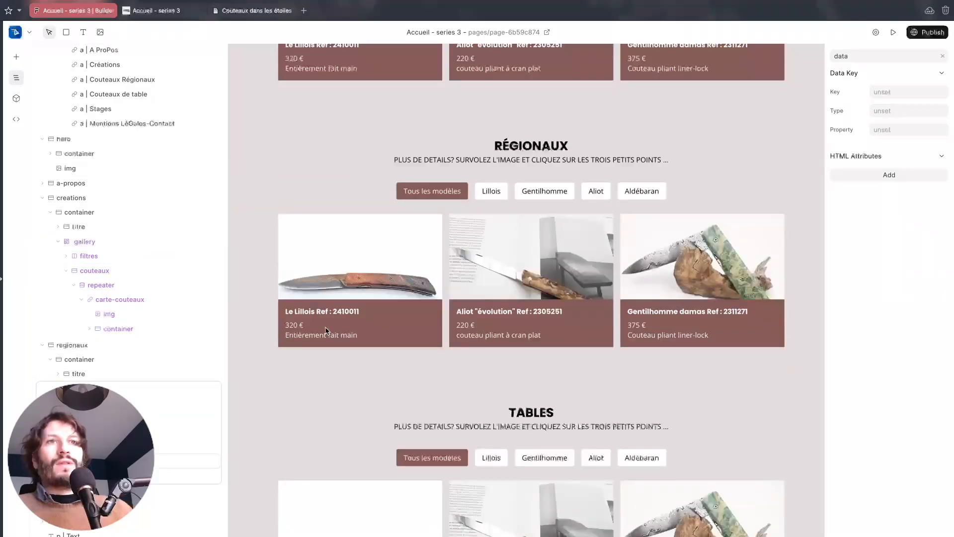
- Set the Data Key of the filter repeater in the Tables gallery to type_regionaux
click(397, 248)
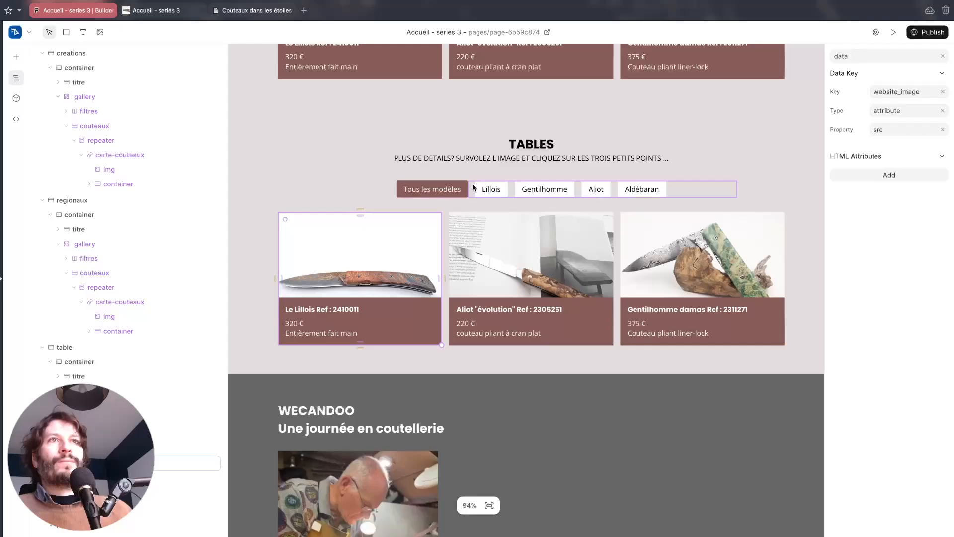
click(472, 187)
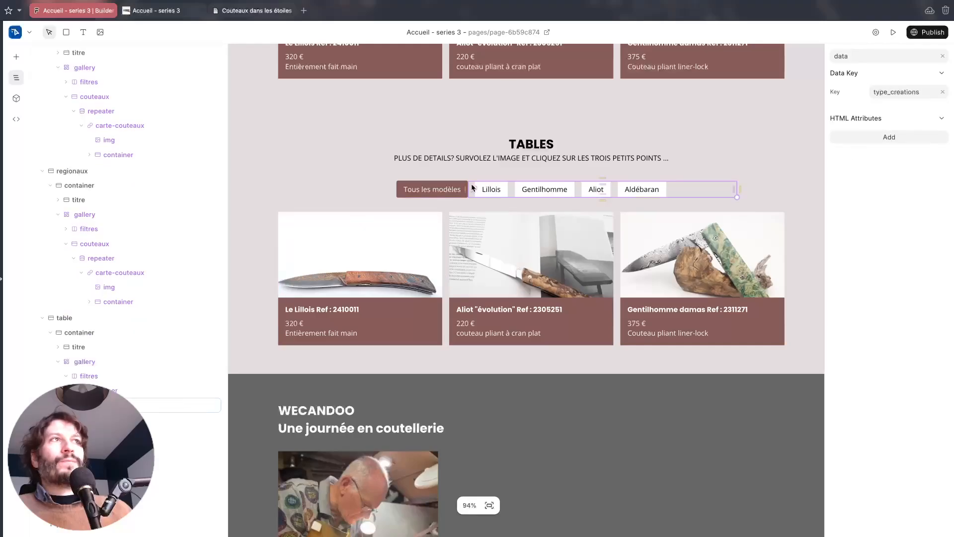
click(692, 187)
click(629, 209)
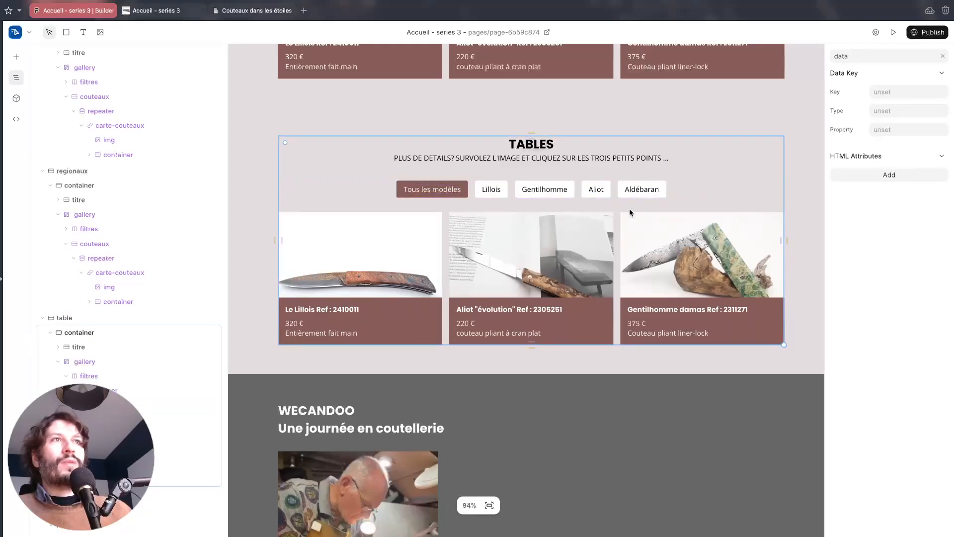
click(614, 186)
drag(922, 91, 895, 91)
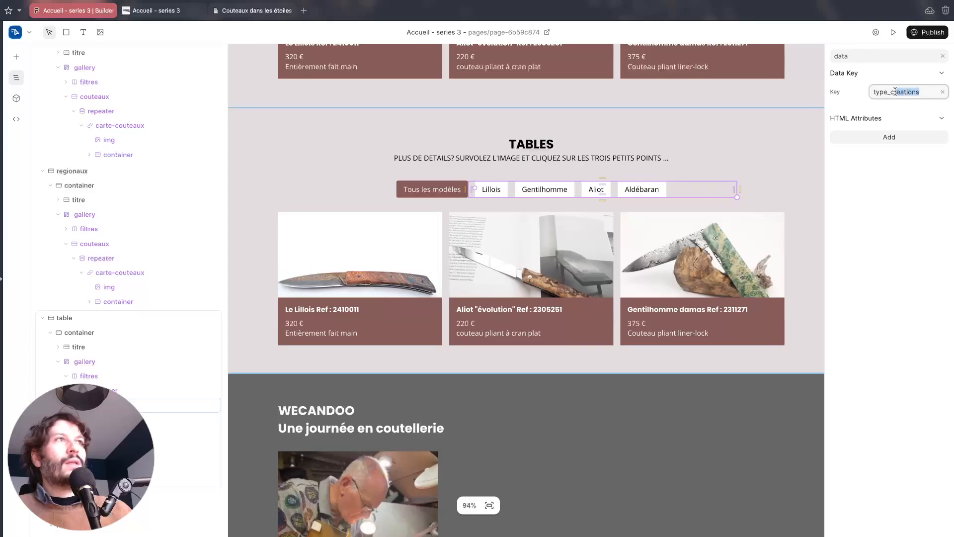
text(re)
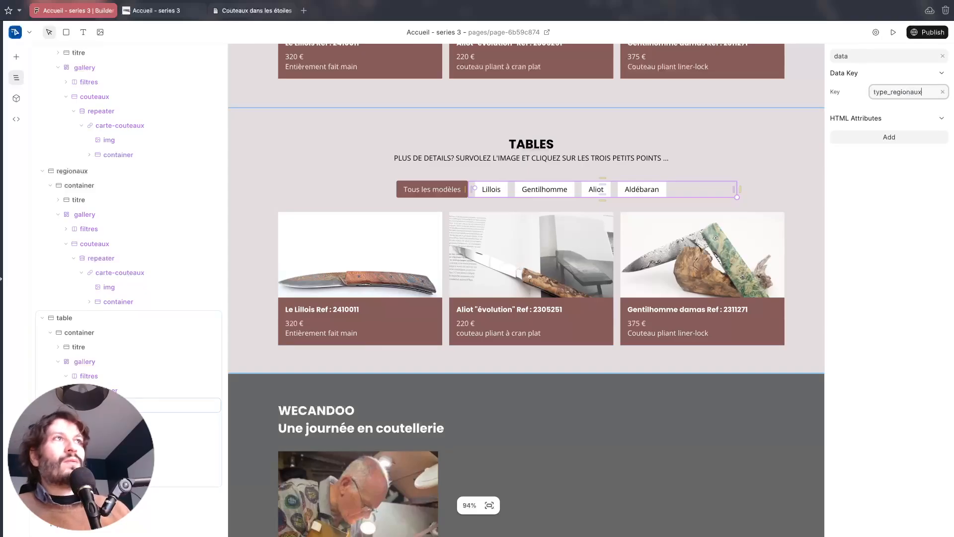
- Set the Data Key of the knife card repeater in the Tables gallery to regionaux
click(445, 223)
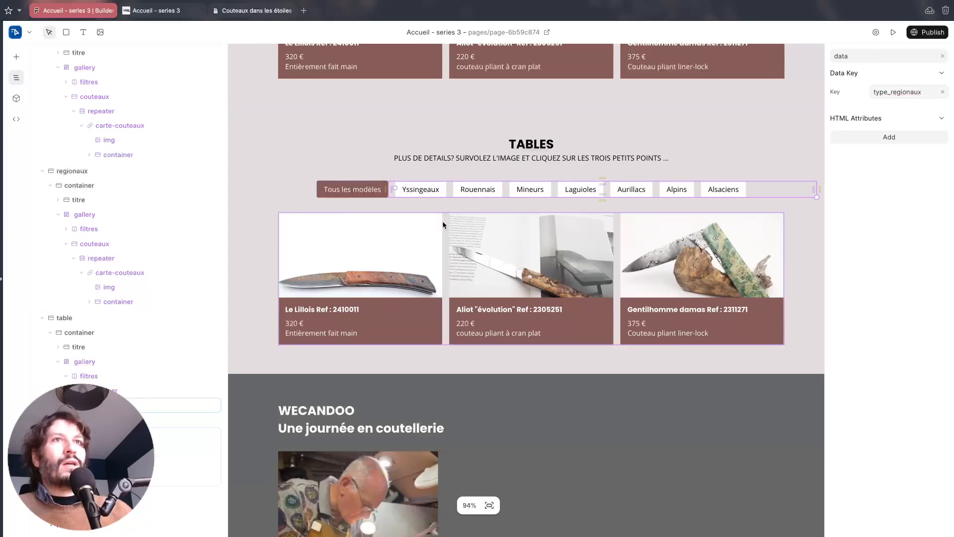
drag(908, 93, 834, 91)
text(region)
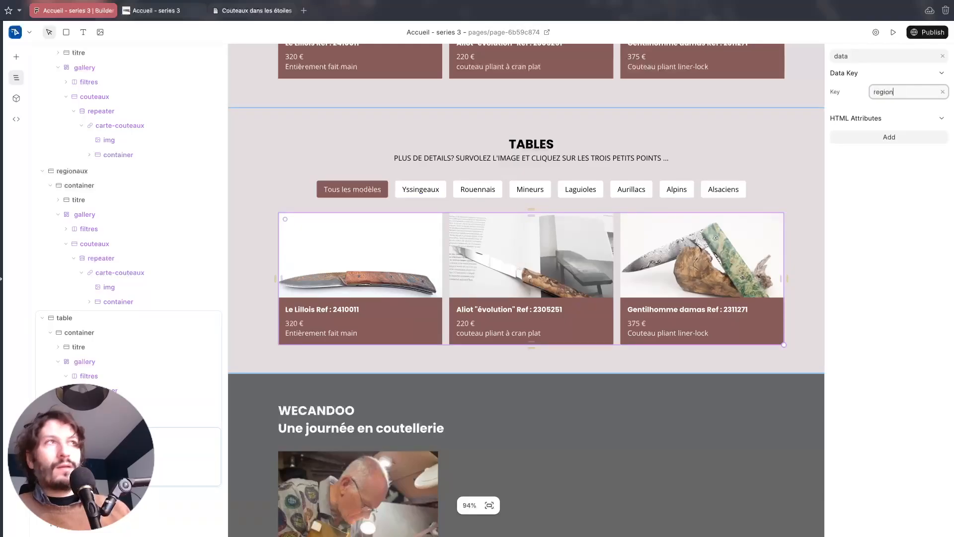
text(aux)
scroll(592, 188, down, 3)
scroll(380, 316, up, 5)
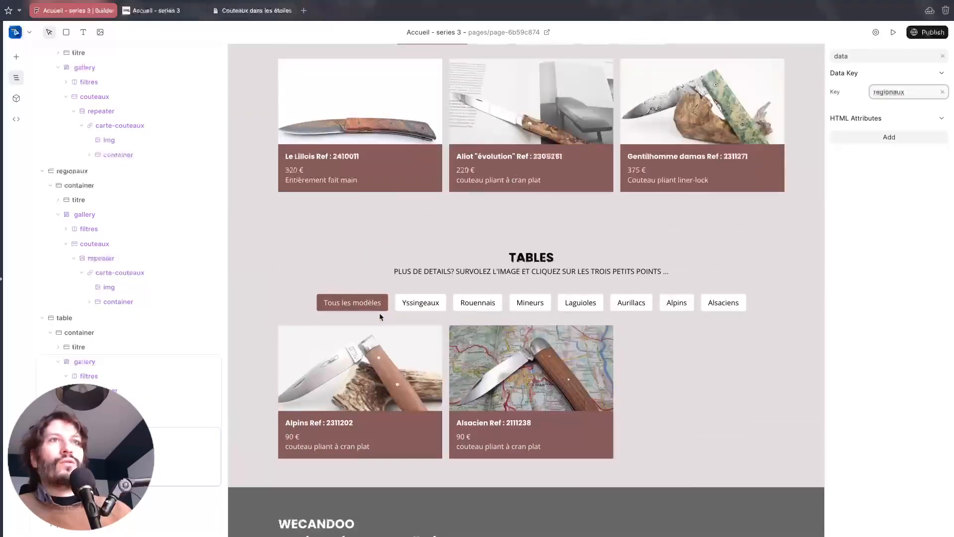
- Set the Data Key of the knife card repeater in the Tables gallery to tables
drag(906, 91, 835, 93)
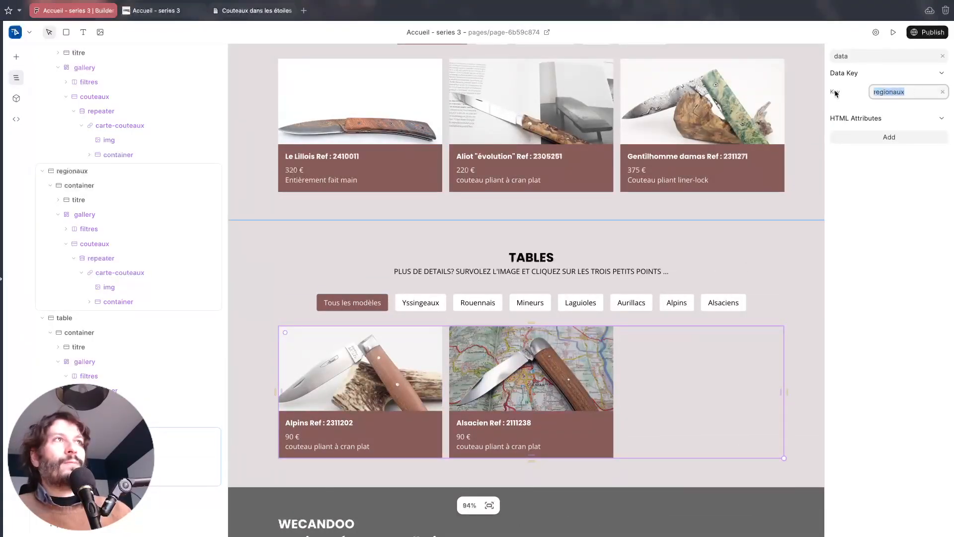
key(BackSpace)
text(tables)
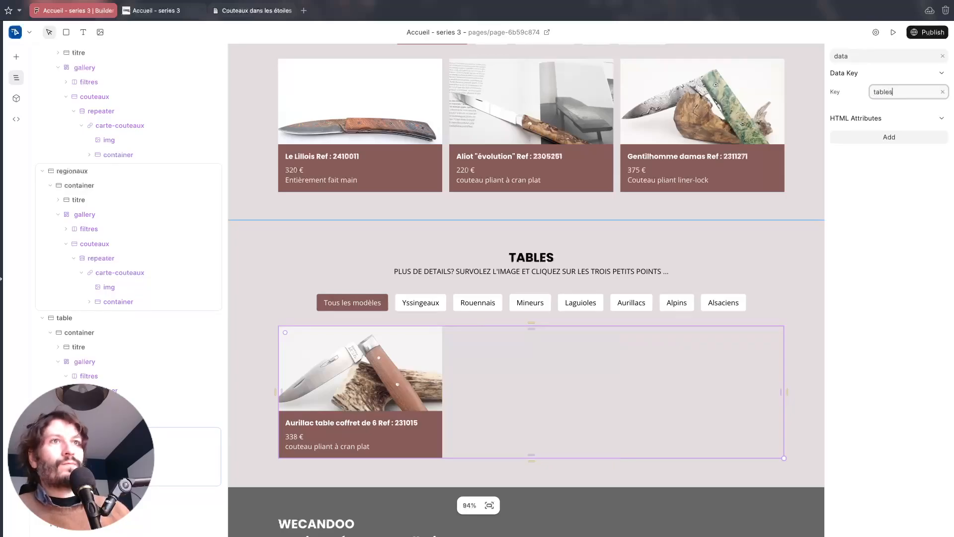
- Set the Data Key of the filter repeater in the Tables gallery to type_table
click(509, 304)
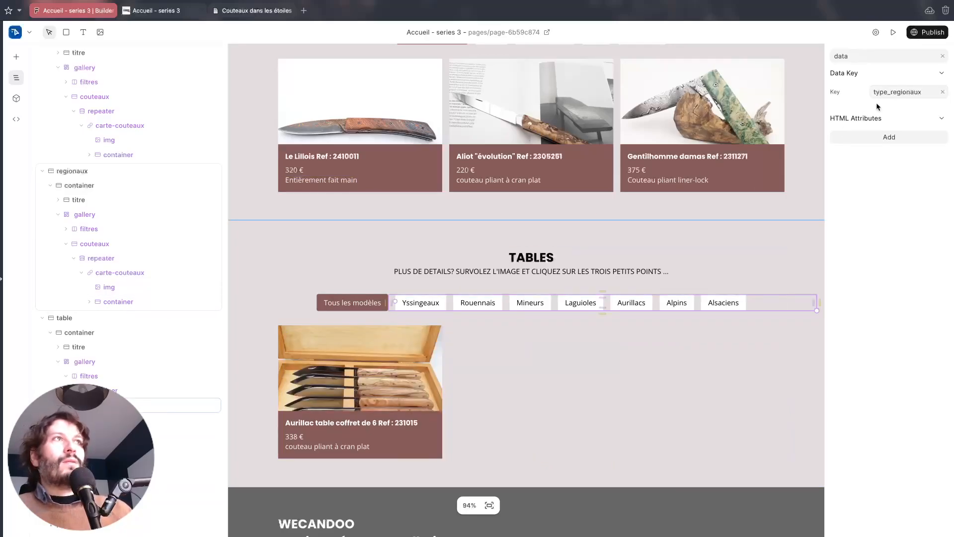
mouse_move(923, 90)
mouse_down()
mouse_move(903, 90)
mouse_move(926, 92)
mouse_up()
click(889, 91)
text(type_table)
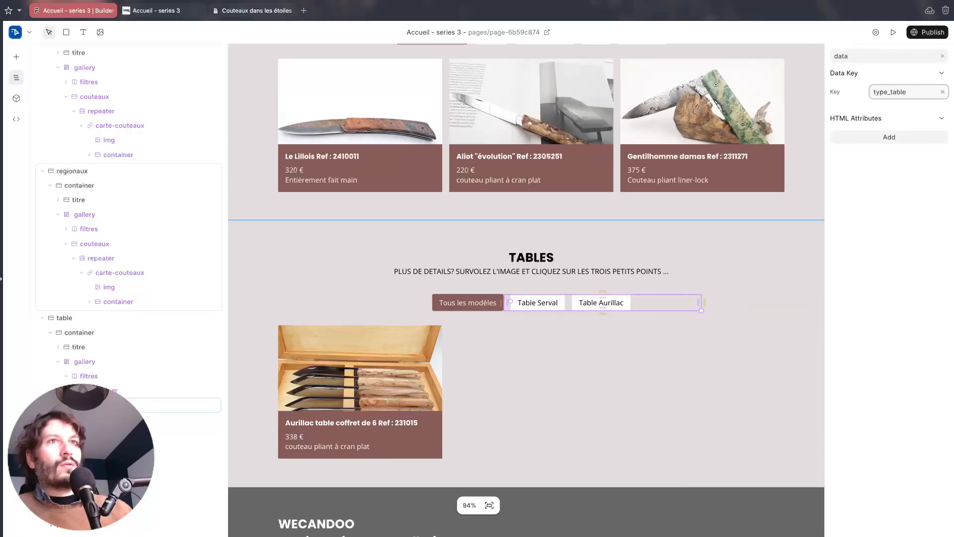
- Set the Data Key of the knife card repeater in the Régionaux gallery to regionaux
scroll(648, 181, up, 2)
click(611, 166)
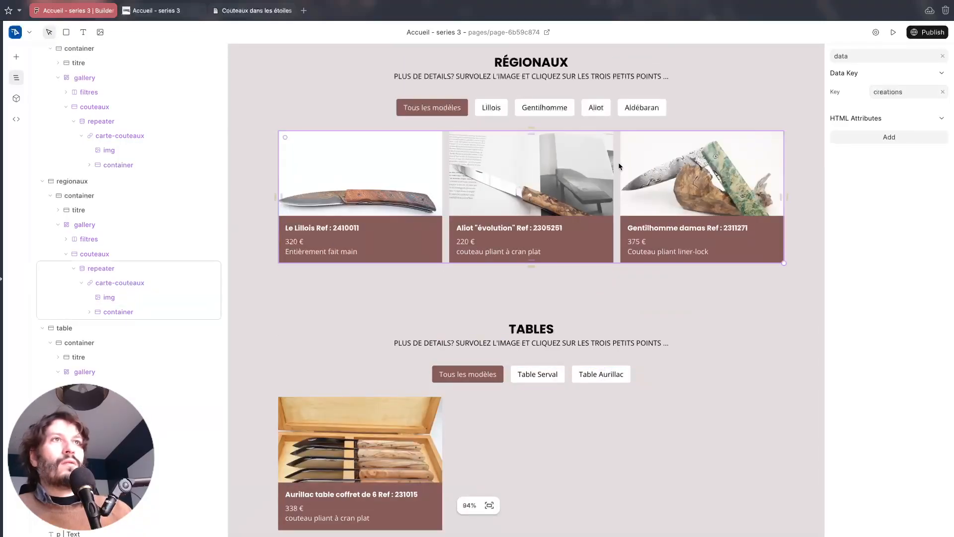
drag(919, 92, 872, 89)
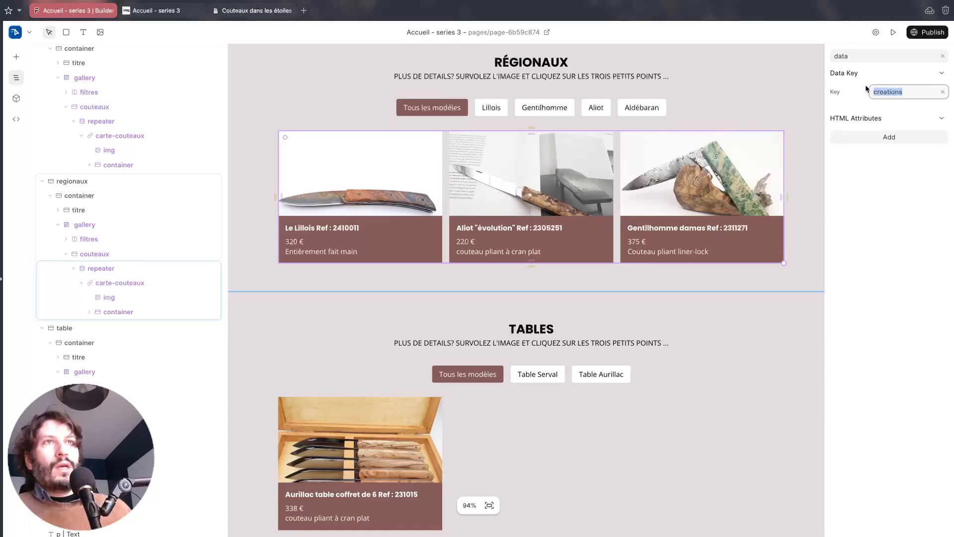
text(regionaux)
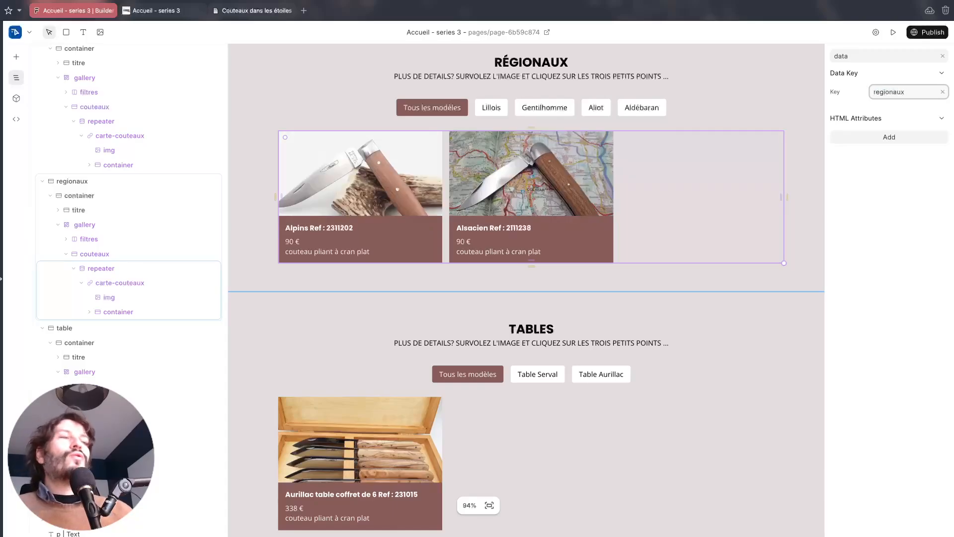
- Set the Data Key of the filter repeater in the Régionaux gallery to type_regionaux
scroll(642, 200, up, 3)
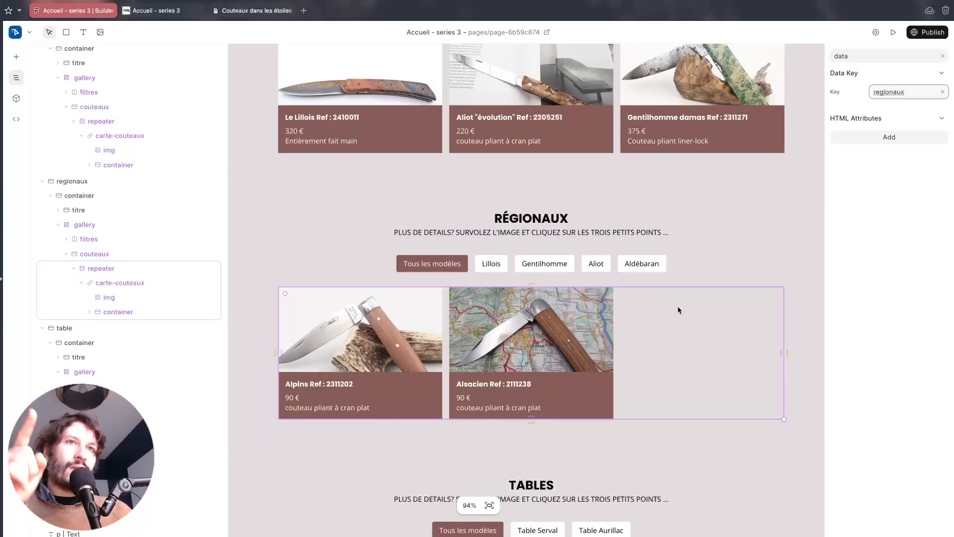
scroll(537, 279, up, 2)
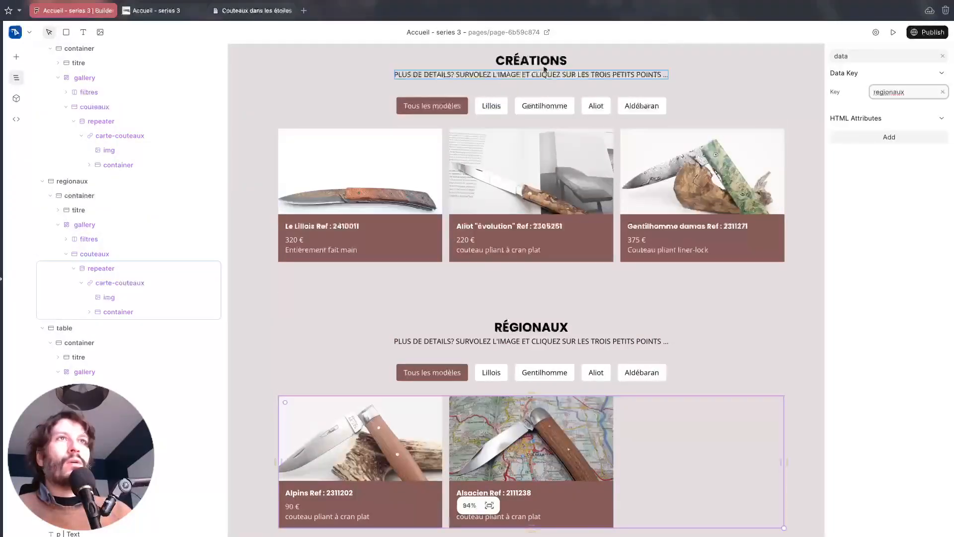
scroll(661, 348, down, 2)
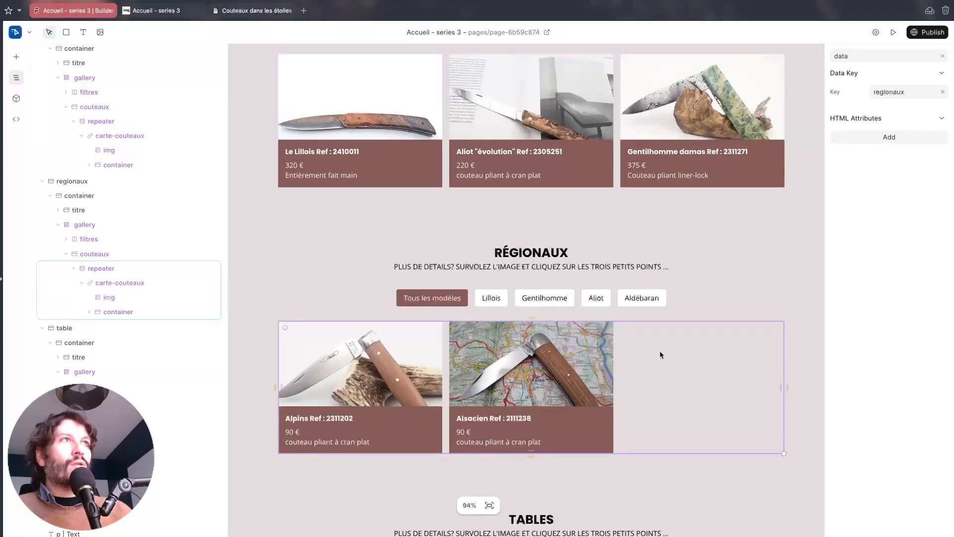
click(497, 298)
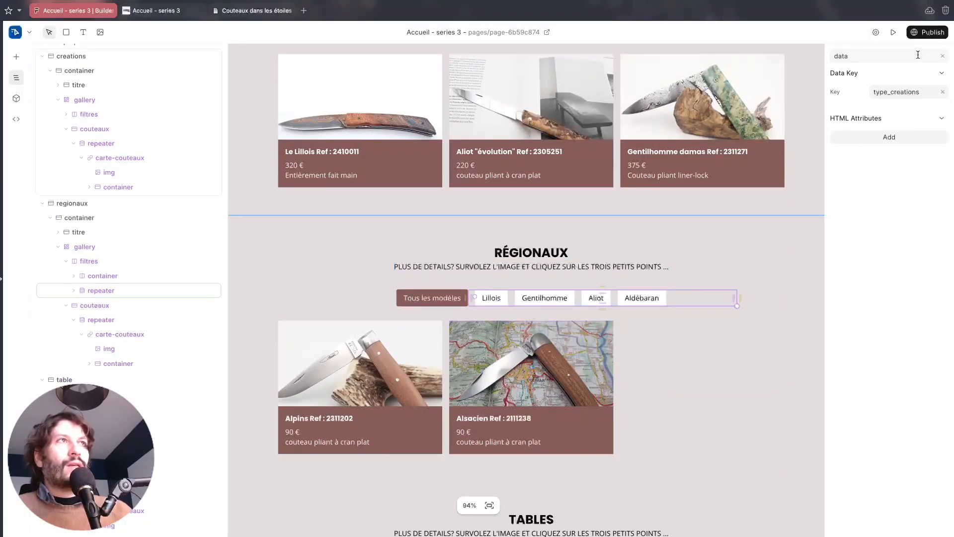
drag(920, 92, 895, 94)
text(re)
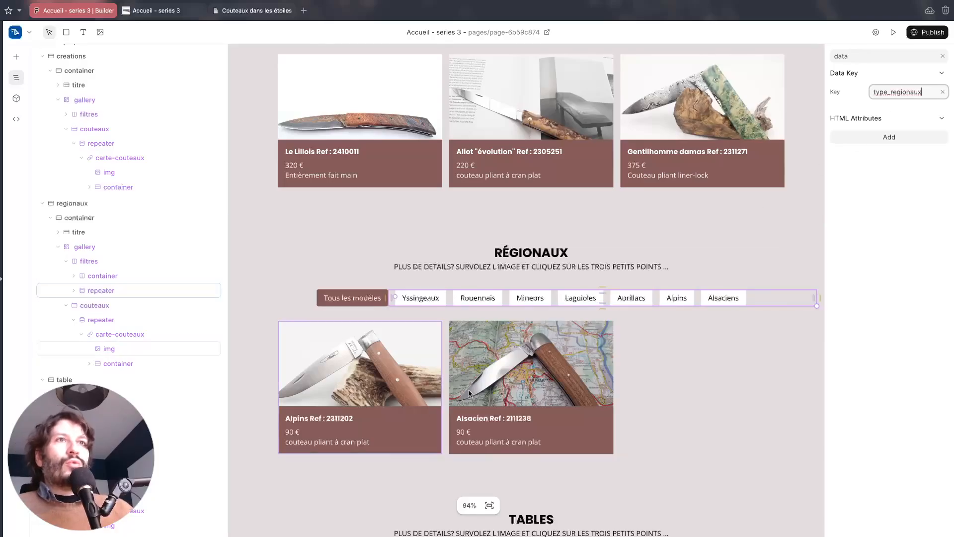
- Publish the page and go to the Régionaux gallery on the published site
click(447, 361)
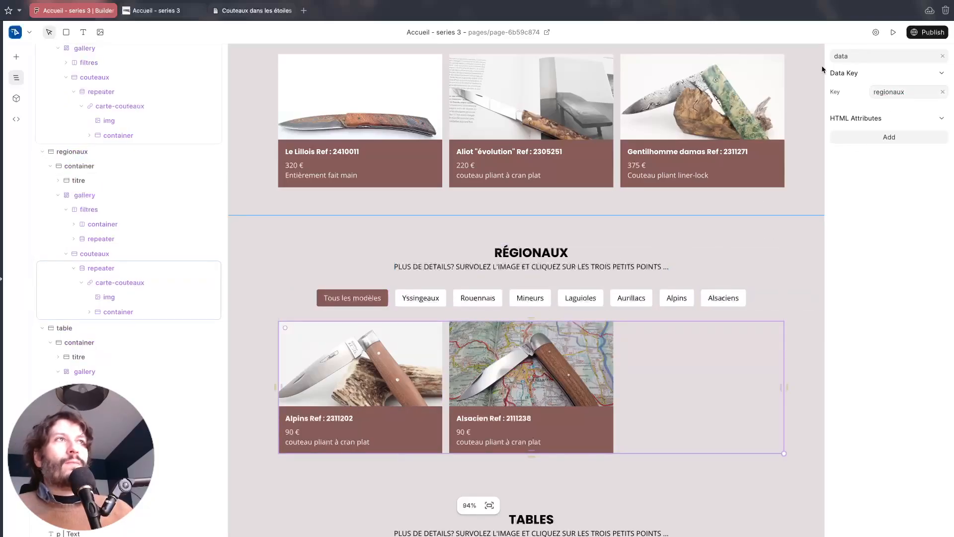
click(944, 35)
scroll(472, 224, down, 20)
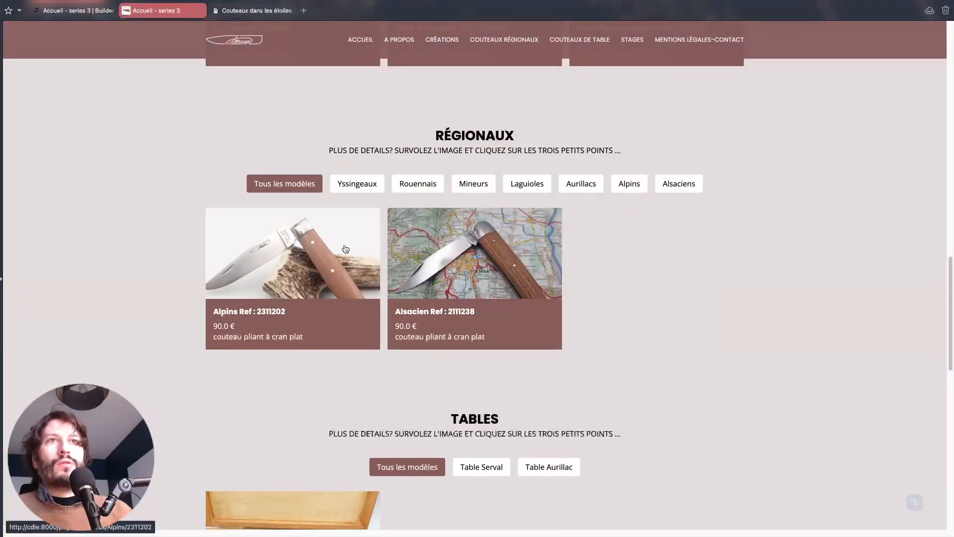
- Test the Régionaux gallery's Alpins and Alsaciens filters and the Tables gallery's Table Serval and Table Aurillac filters on the published page
click(632, 183)
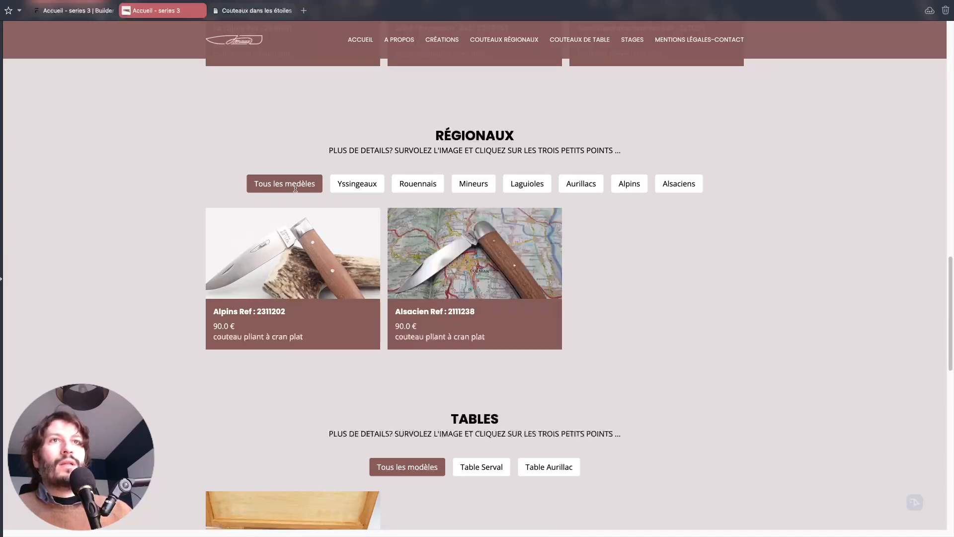
click(672, 181)
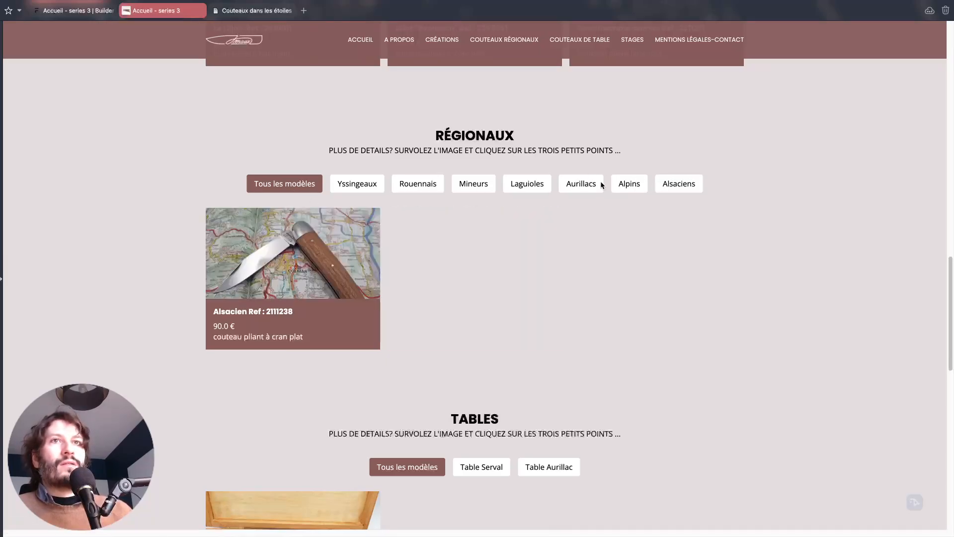
scroll(554, 220, down, 3)
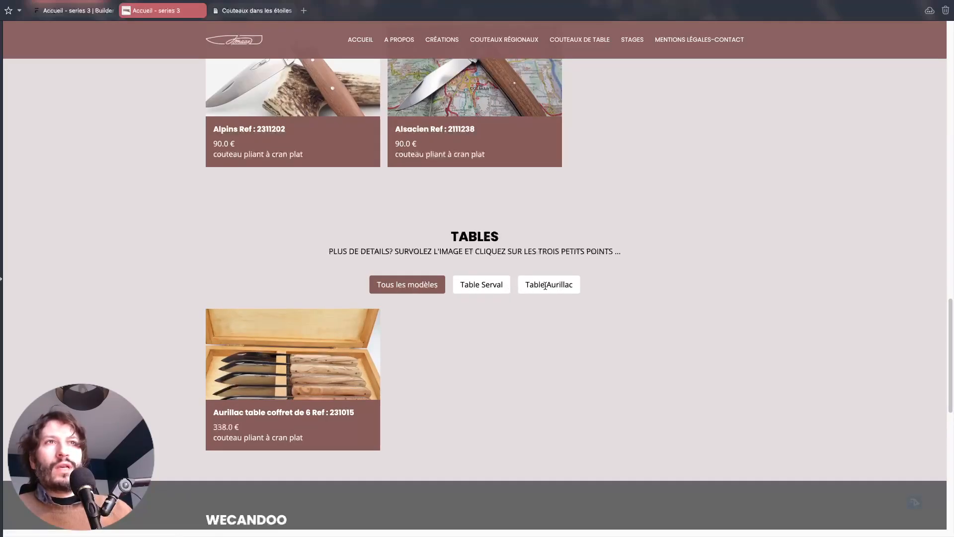
click(500, 286)
click(535, 286)
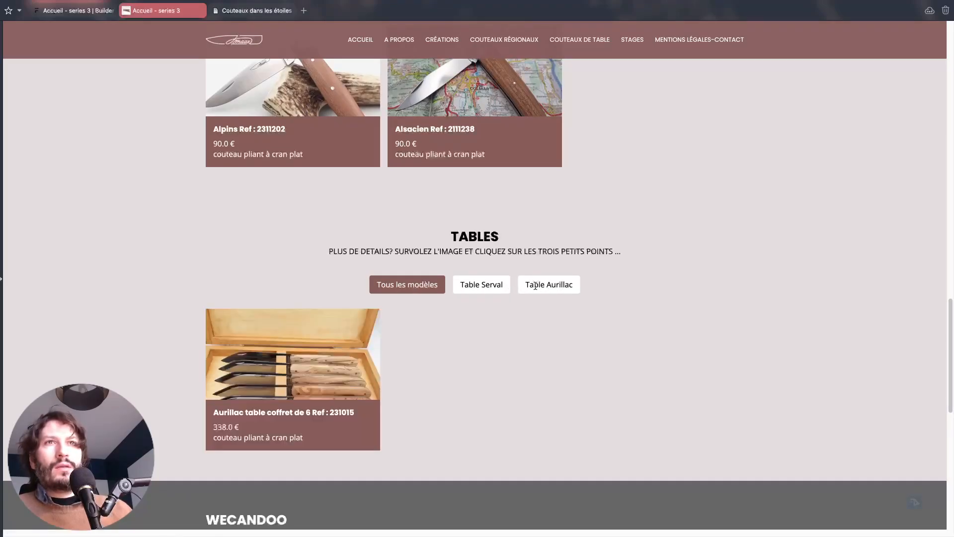
click(484, 291)
click(527, 285)
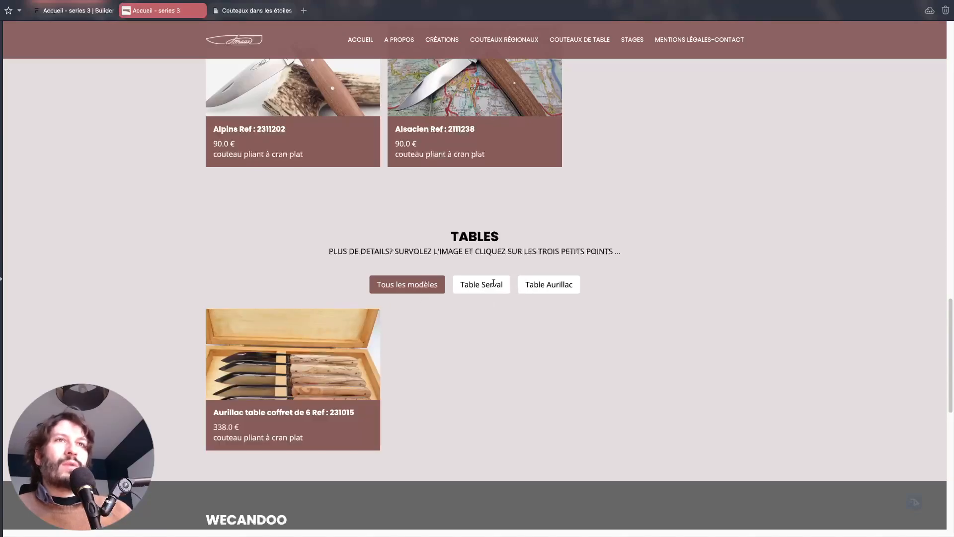
- Return to the page editor and look over the Créations, Régionaux and Tables galleries
scroll(264, 100, up, 15)
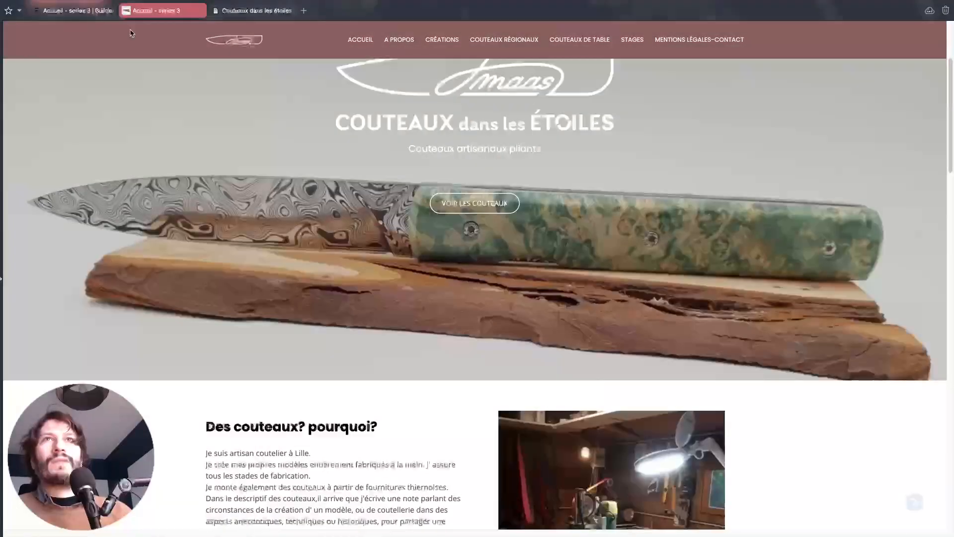
click(74, 11)
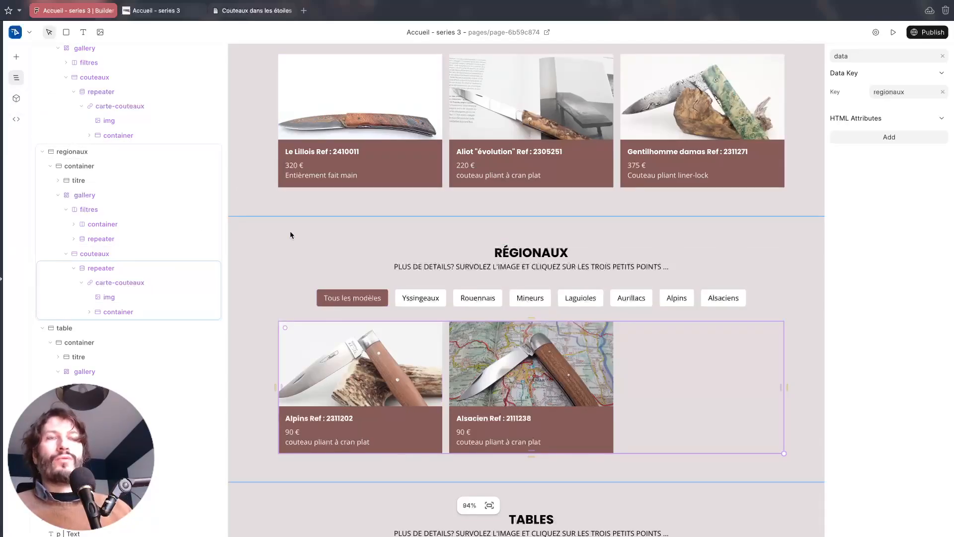
scroll(322, 278, up, 5)
scroll(323, 284, down, 10)
scroll(330, 288, up, 5)
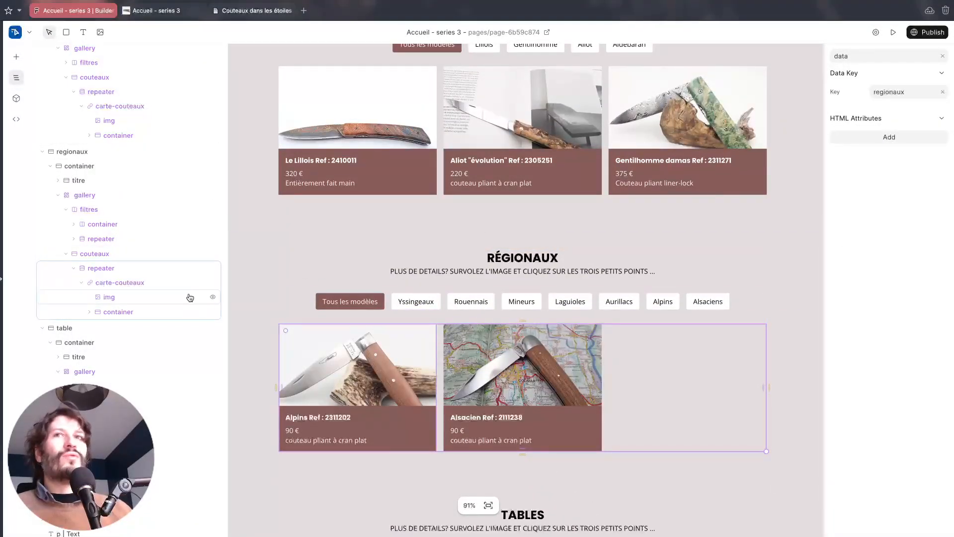
- Check the data binding of the Régionaux gallery's card link and look over the page's desktop, tablet and mobile layouts
click(124, 283)
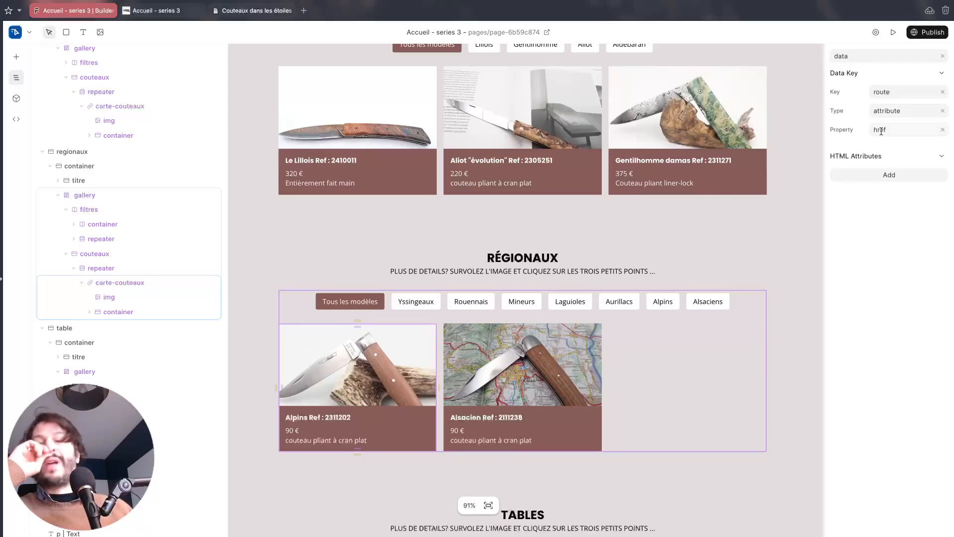
scroll(717, 225, down, 1)
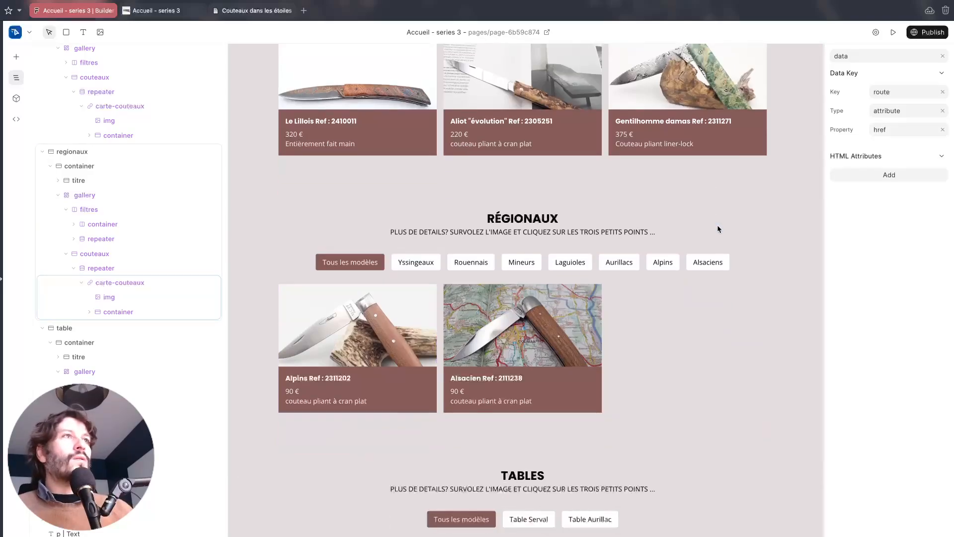
scroll(717, 225, up, 3)
scroll(717, 225, down, 5)
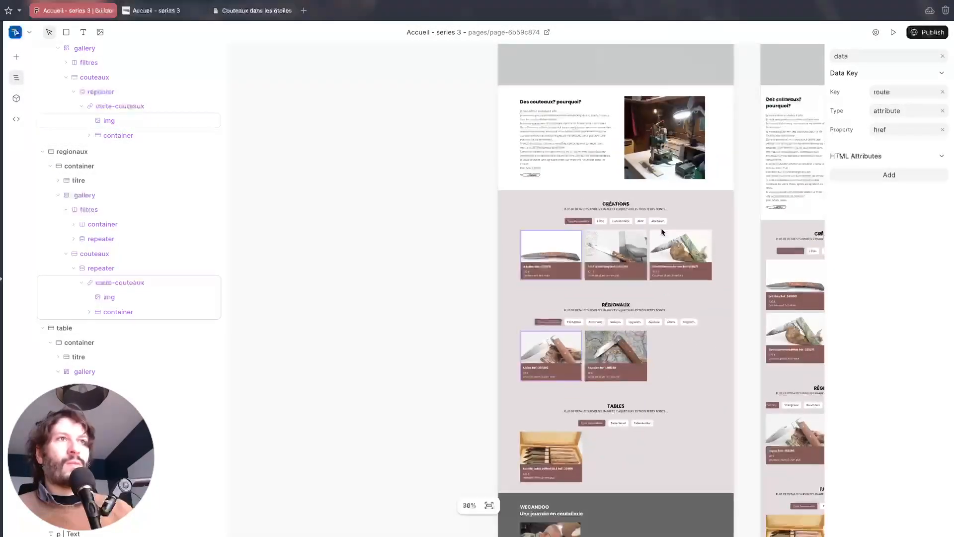
key(space)
drag(443, 193, 296, 249)
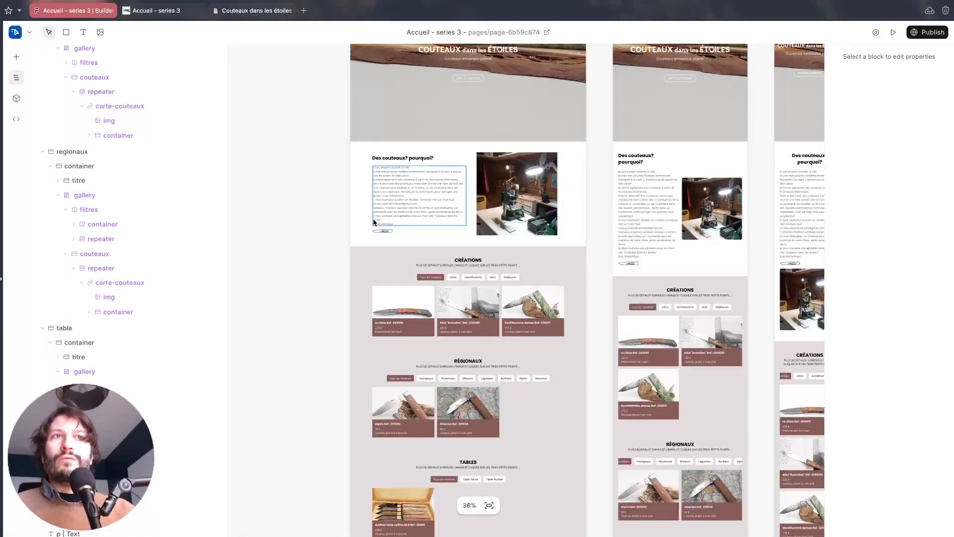
scroll(378, 223, up, 5)
scroll(380, 222, down, 5)
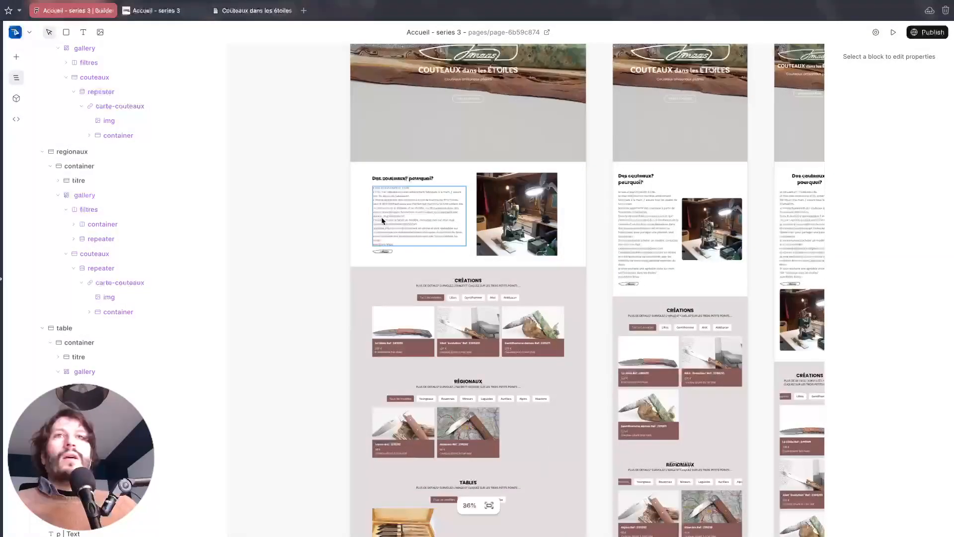
key(space)
drag(296, 164, 267, 183)
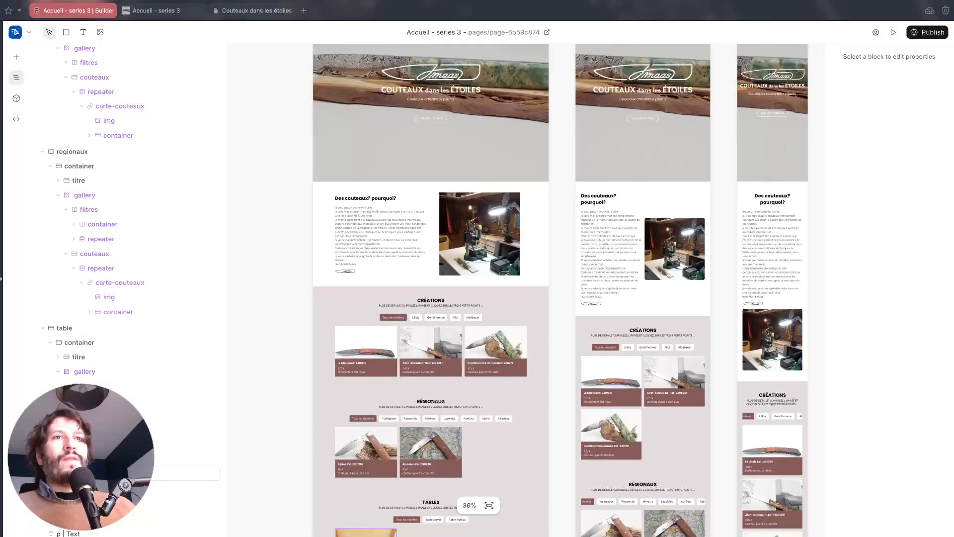
scroll(320, 372, up, 5)
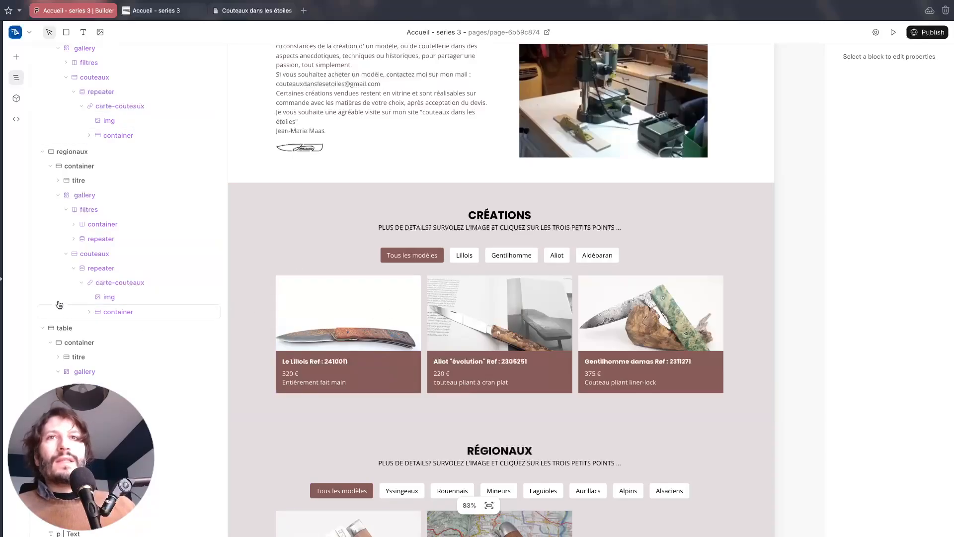
scroll(103, 383, down, 1)
- Inspect the image and text container of the first Créations card, and open the gallery component for editing
click(326, 328)
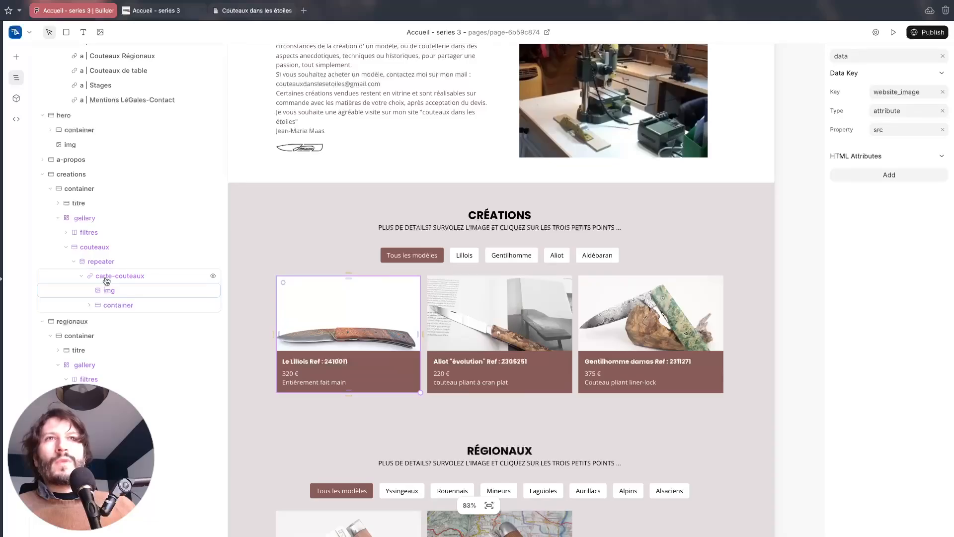
click(117, 306)
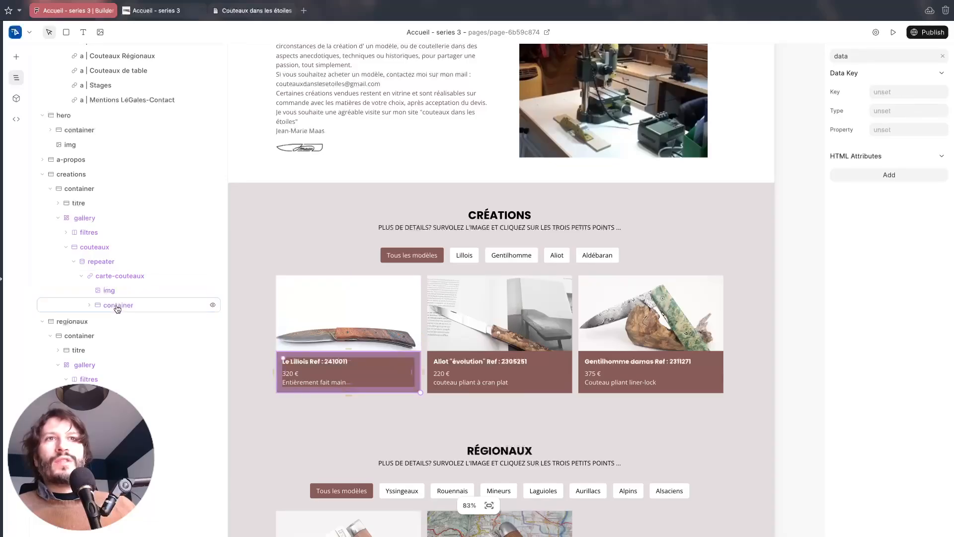
right_click(84, 219)
click(136, 321)
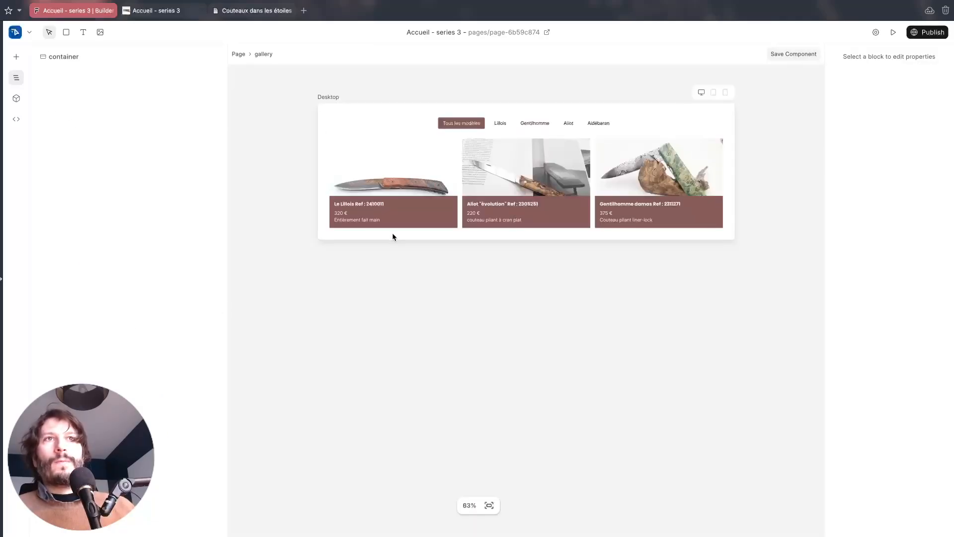
- Assign the class overlay to the text container of the knife card and save the gallery component
click(422, 214)
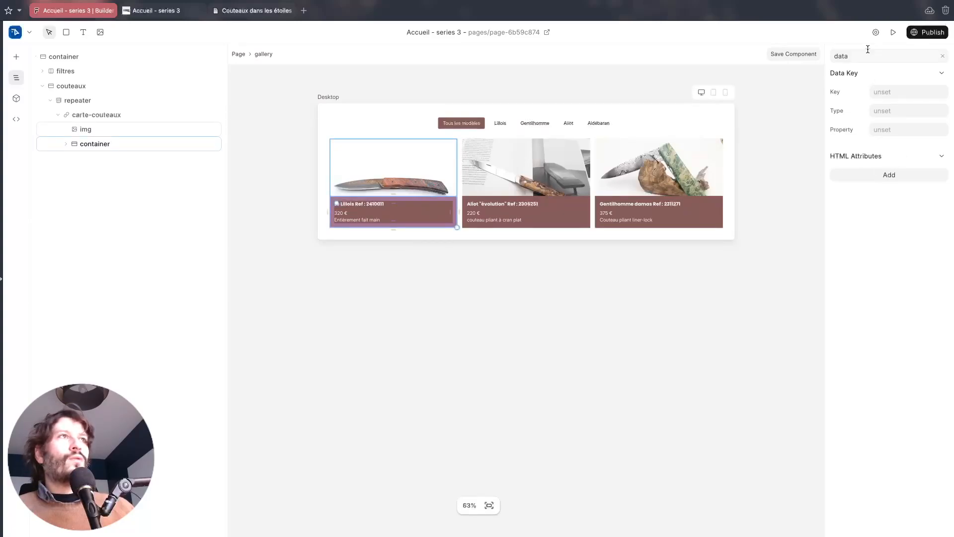
click(852, 56)
text(class)
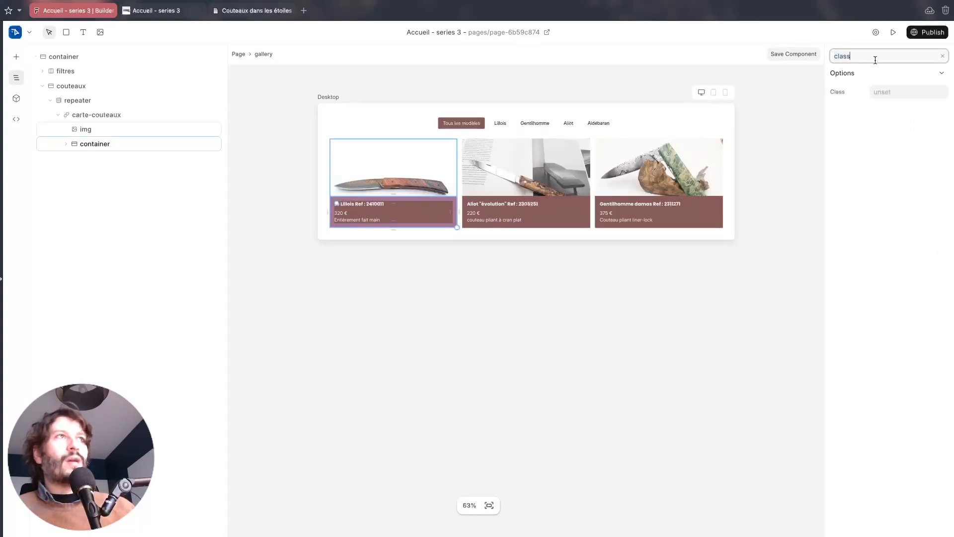
click(902, 92)
text(ob)
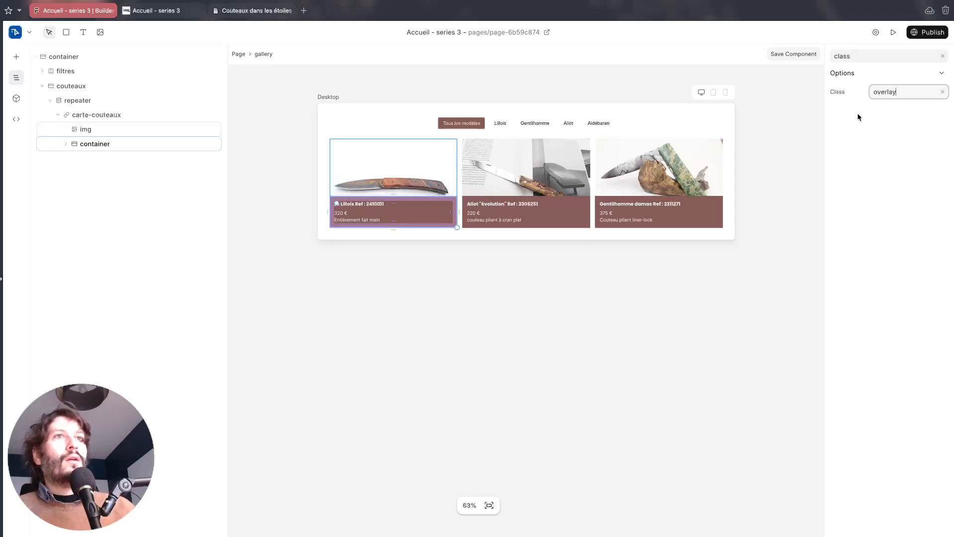
click(803, 54)
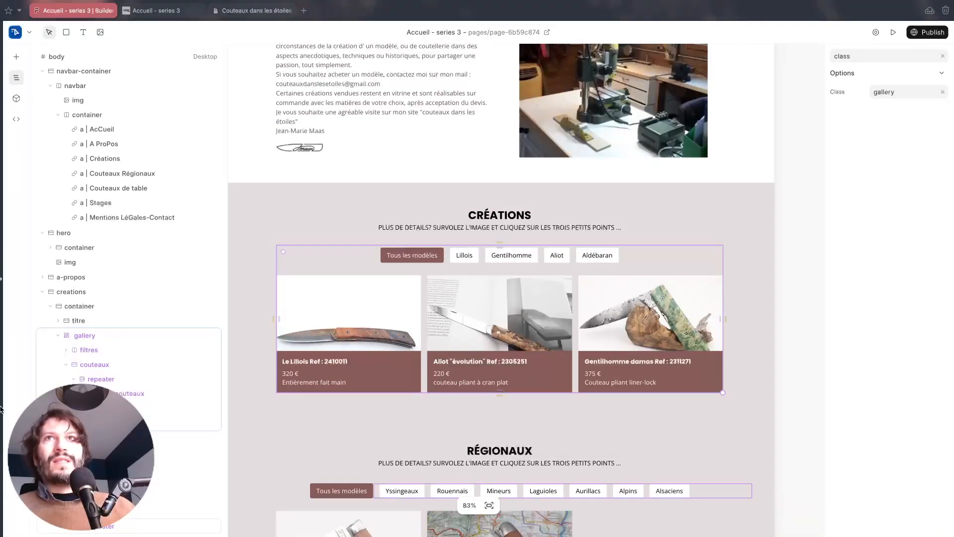
- Add and save CSS client script rules: .overlay with translateY(100%) and a 0.4s ease-in-out transition, and .filterDiv:hover .overlay with translateY(0)
click(17, 119)
click(97, 59)
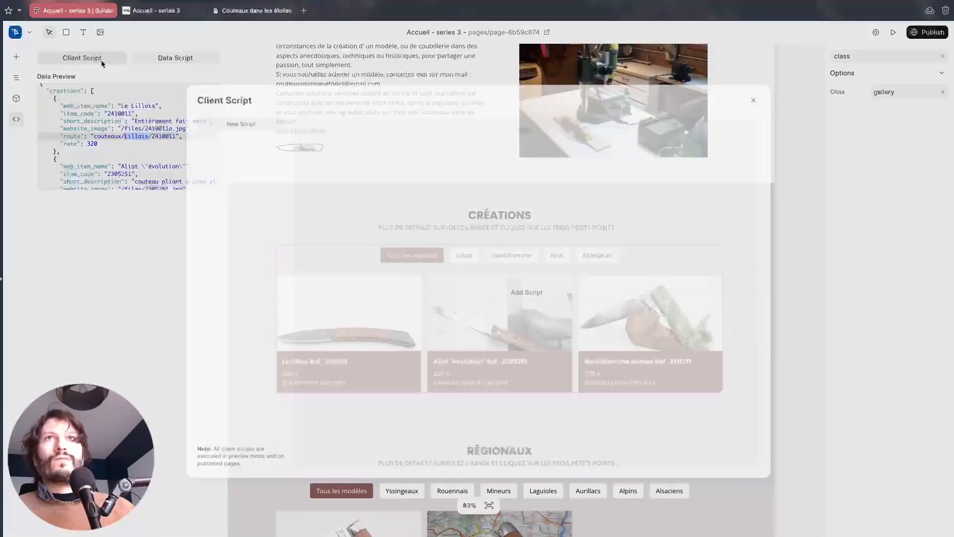
click(216, 125)
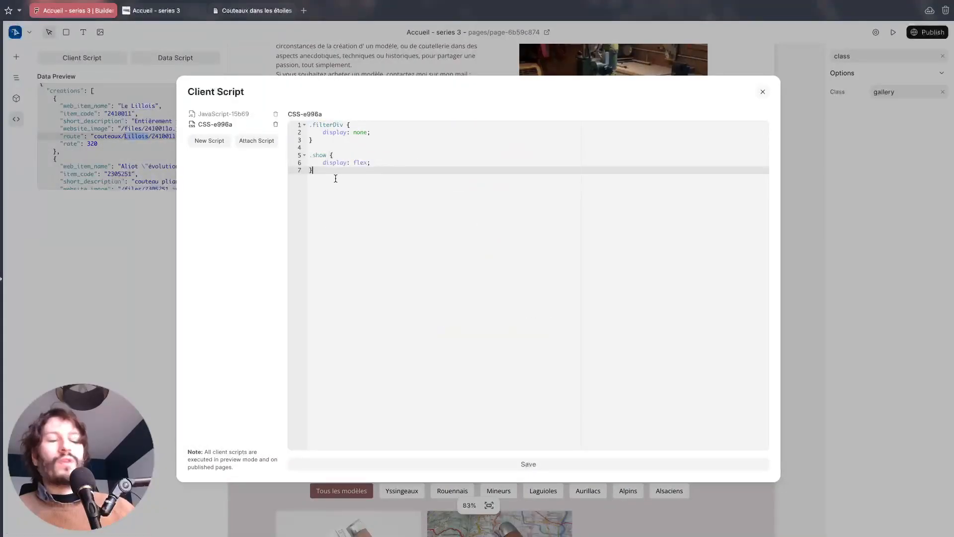
key(Return)
key(Return)
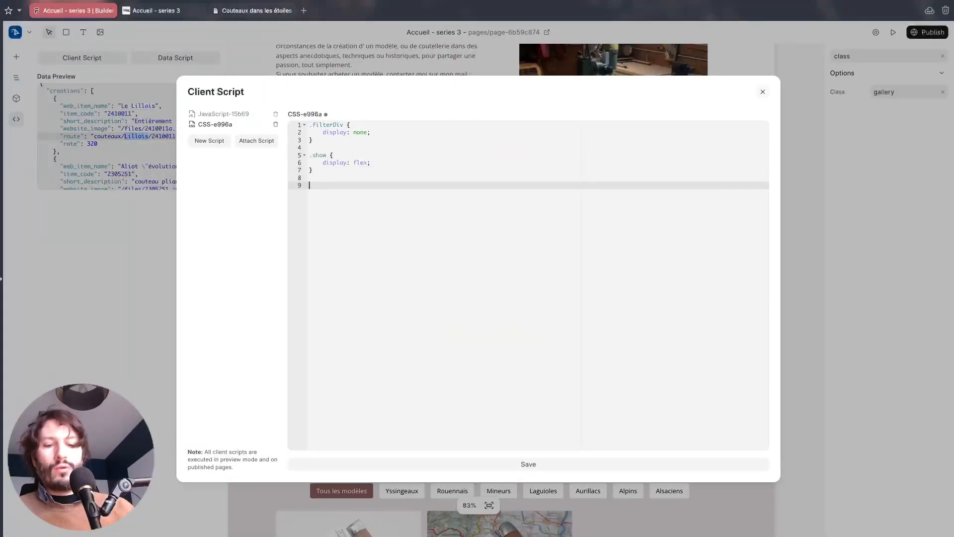
text(.overlay {     transform: translateY(100%);     transition: all 0.4s ease-in-out; }  .filterDiv:hover .overlay{     transform: translateY(0); })
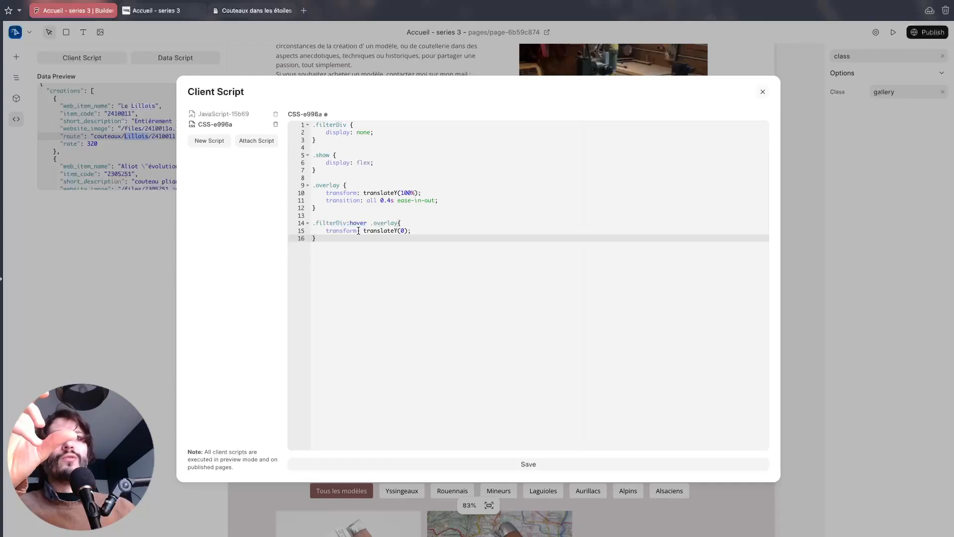
drag(347, 220, 366, 224)
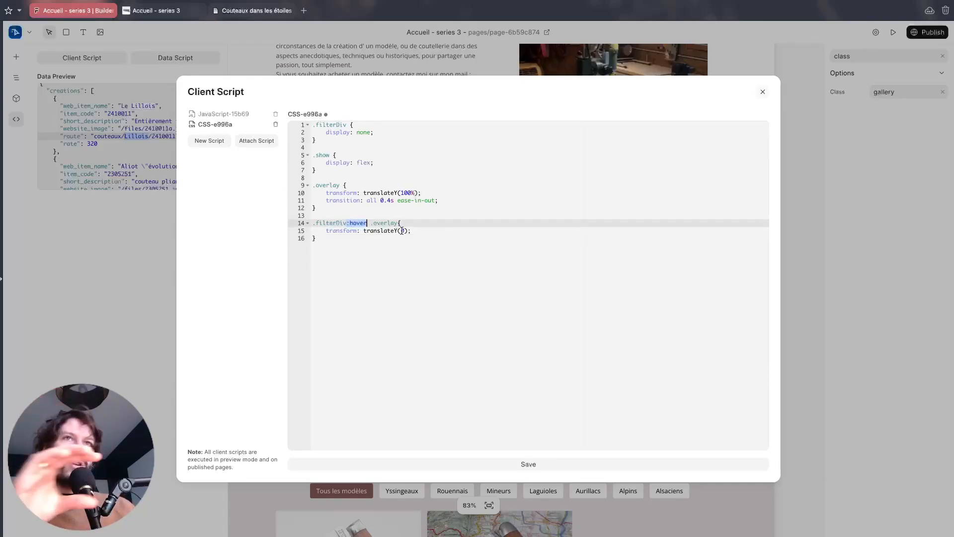
click(468, 463)
click(760, 93)
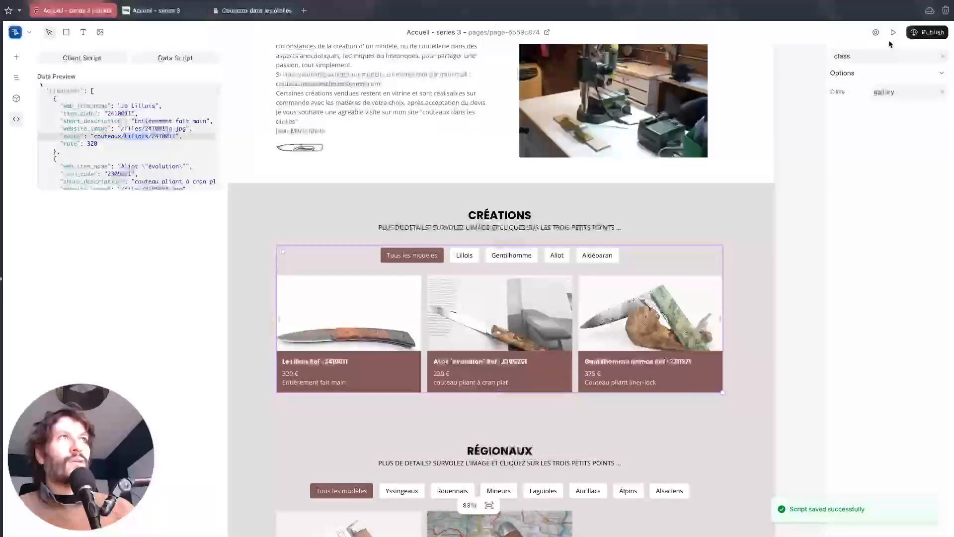
- Preview the page and test the hover overlay on the knife cards in the Créations and Régionaux galleries
click(893, 32)
scroll(452, 308, down, 5)
scroll(452, 308, down, 5)
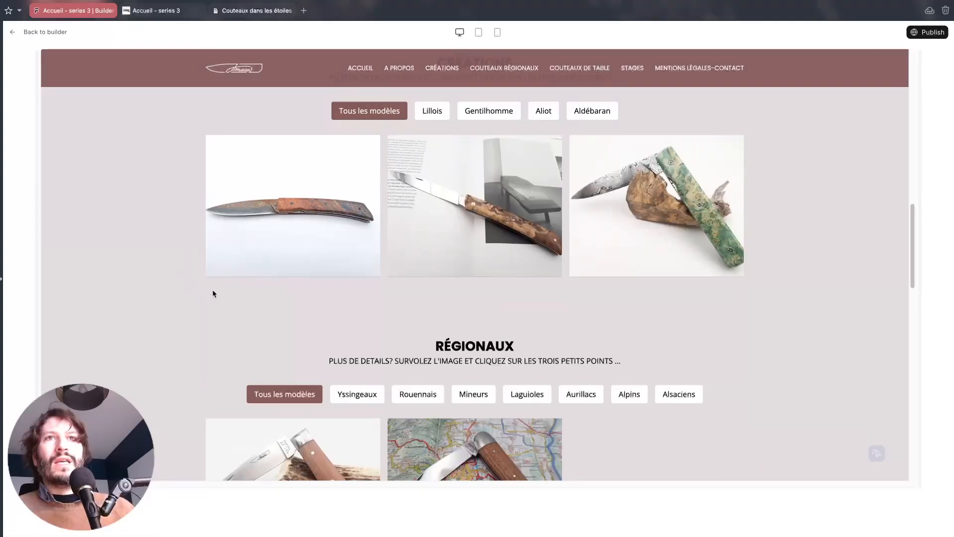
mouse_move(257, 201)
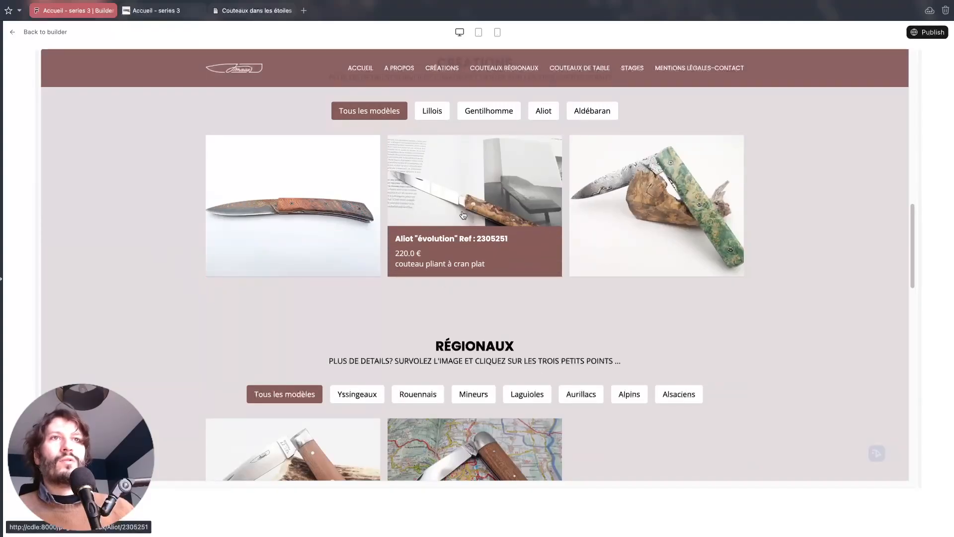
mouse_move(609, 200)
scroll(189, 346, down, 3)
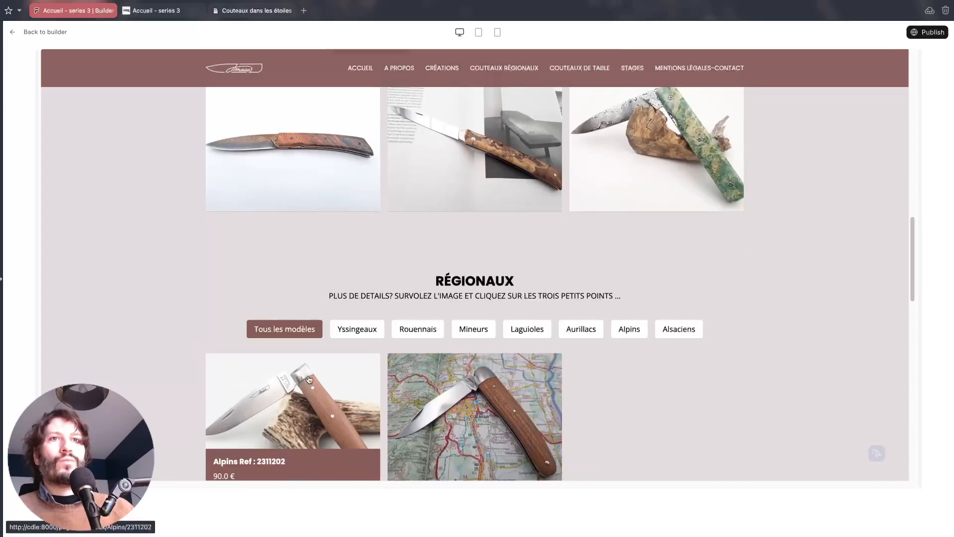
mouse_move(283, 130)
scroll(283, 221, up, 15)
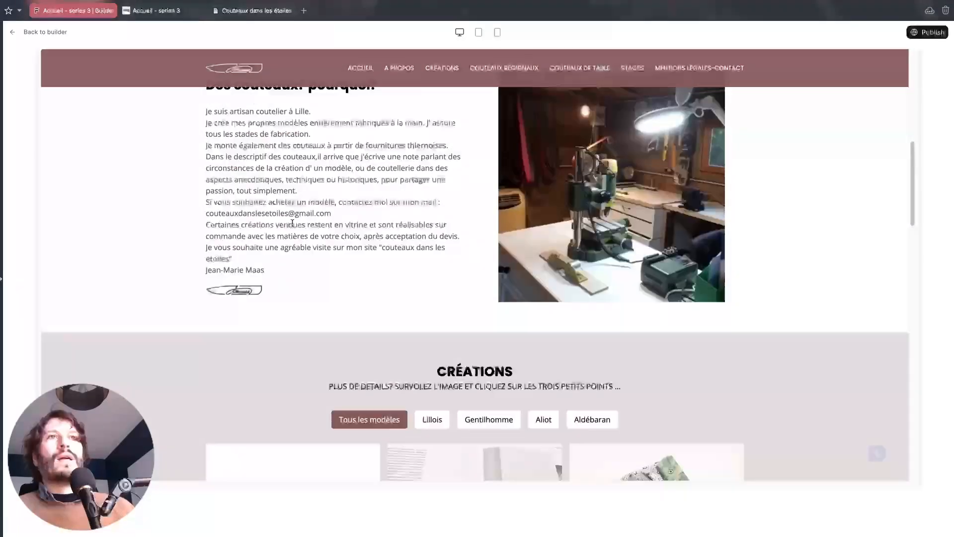
- Publish the page, test the hover overlay on the published Créations cards, and return to the page editor
key(ctrl+Tab)
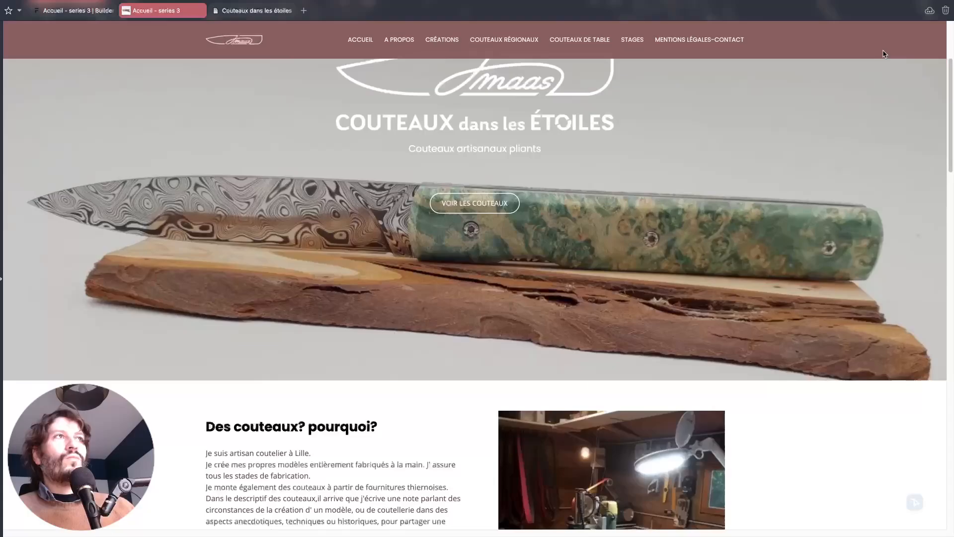
scroll(874, 60, up, 4)
scroll(609, 188, down, 10)
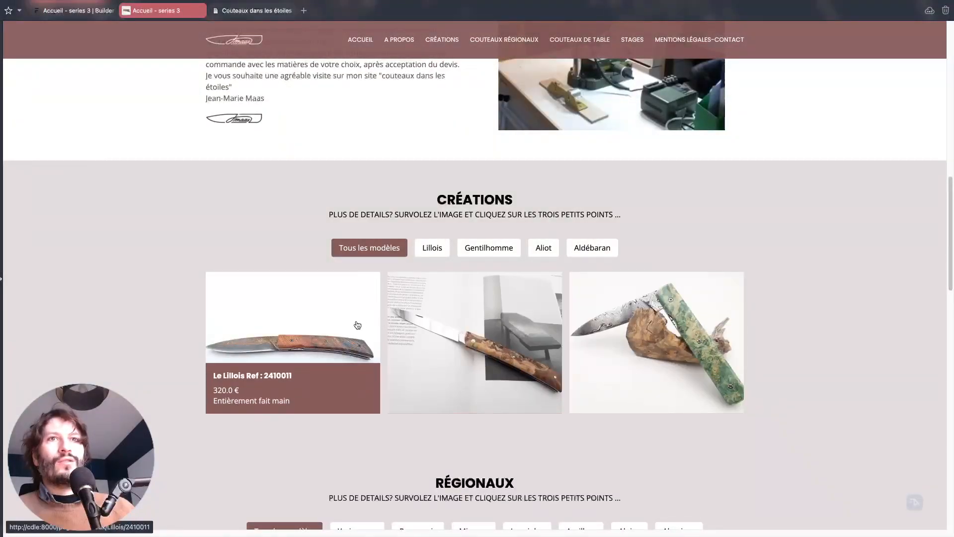
mouse_move(705, 340)
scroll(473, 174, up, 10)
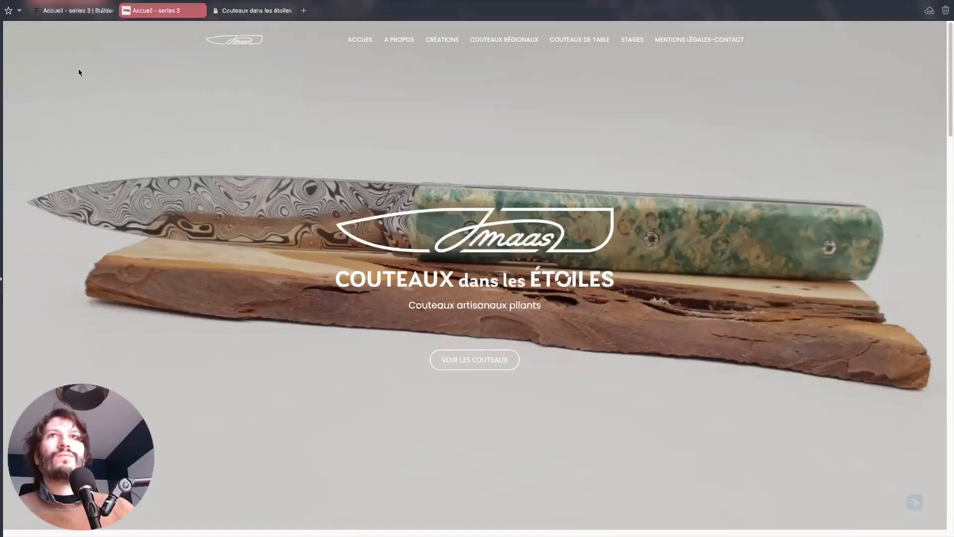
click(75, 10)
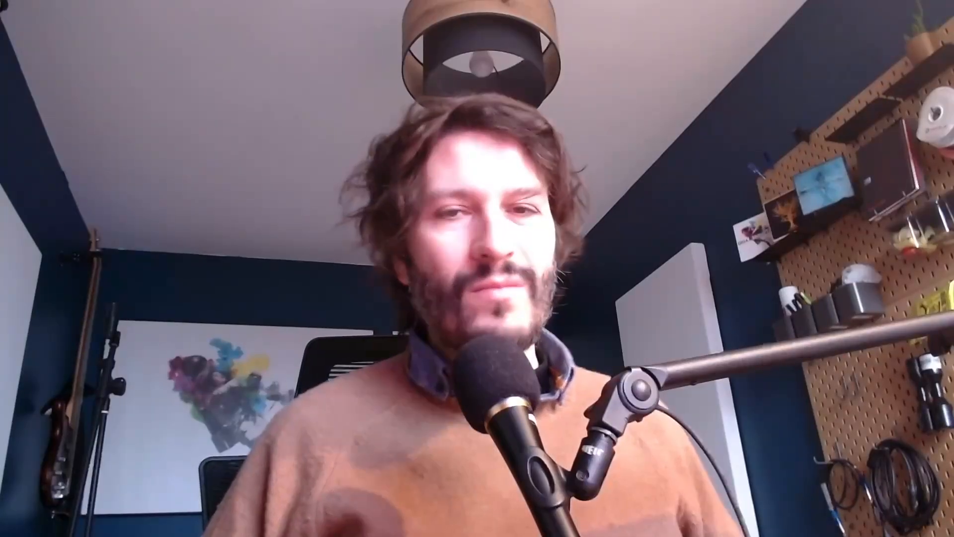